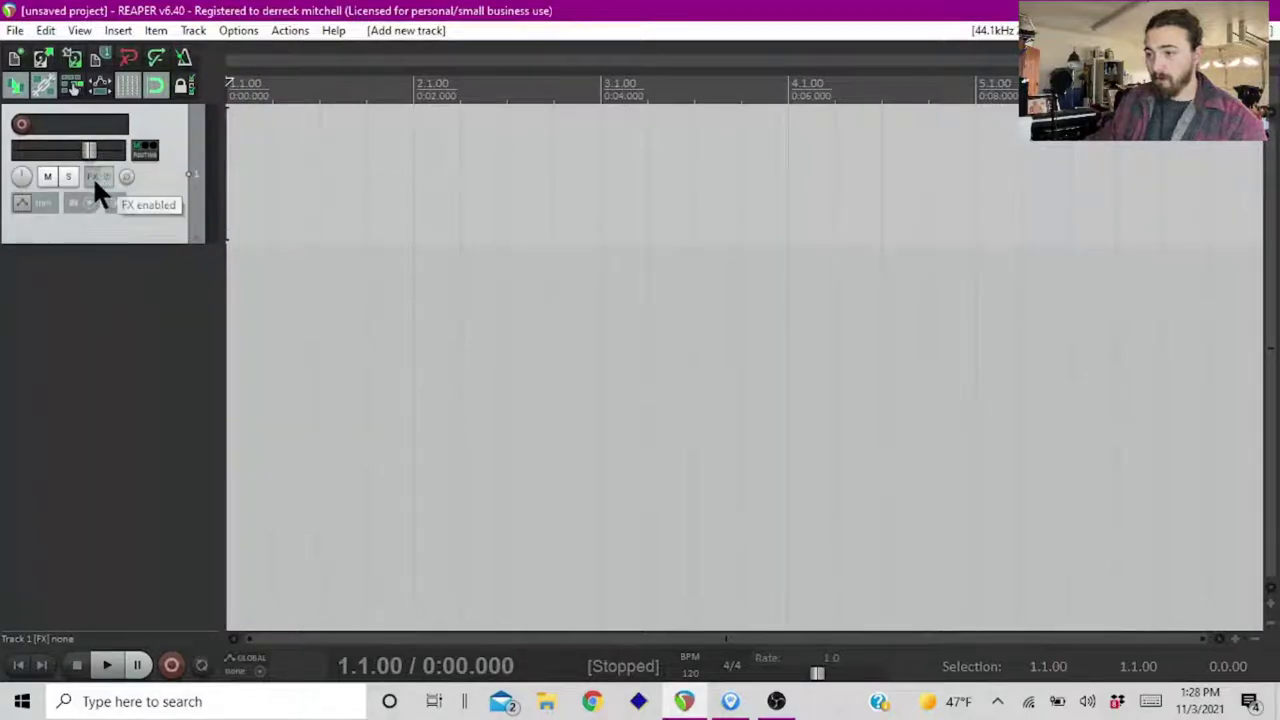
- Add Toontrack's EZdrummer (32 out) instrument to track 1's FX chain and close the FX window
{"action": "left_click", "coordinate": [93, 180]}
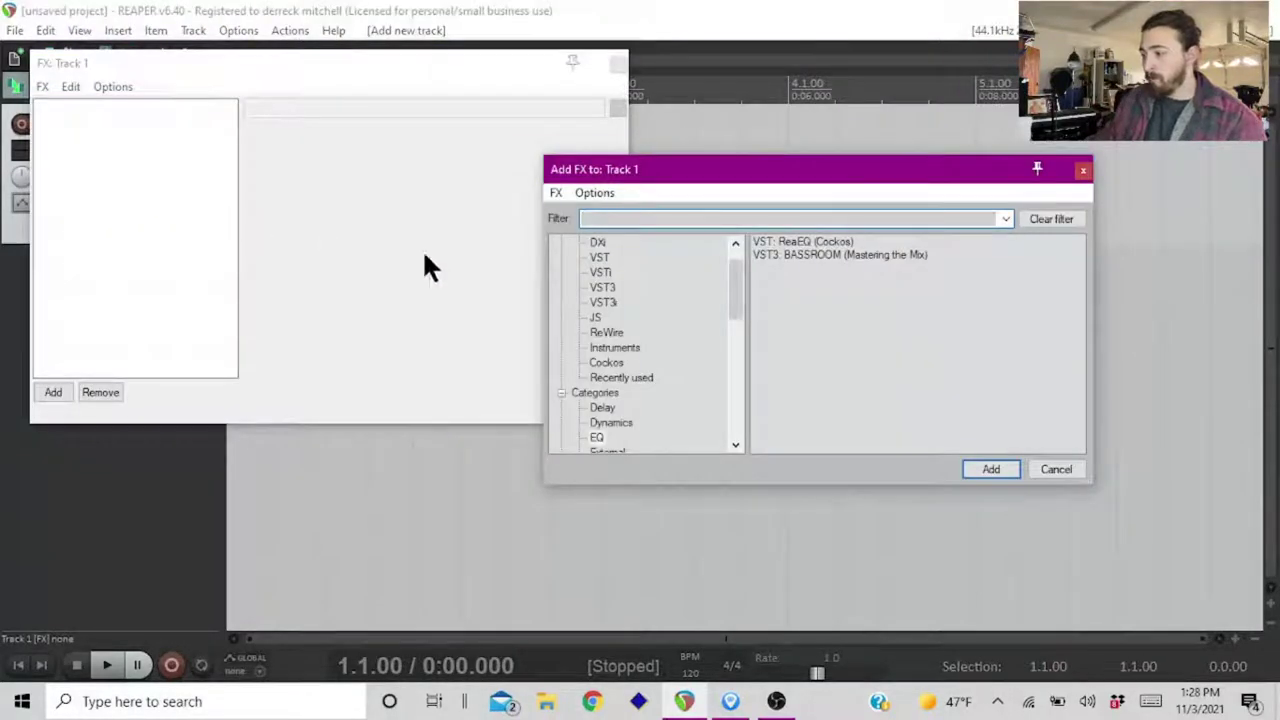
{"action": "scroll", "coordinate": [668, 348], "scroll_direction": "down", "scroll_amount": 8}
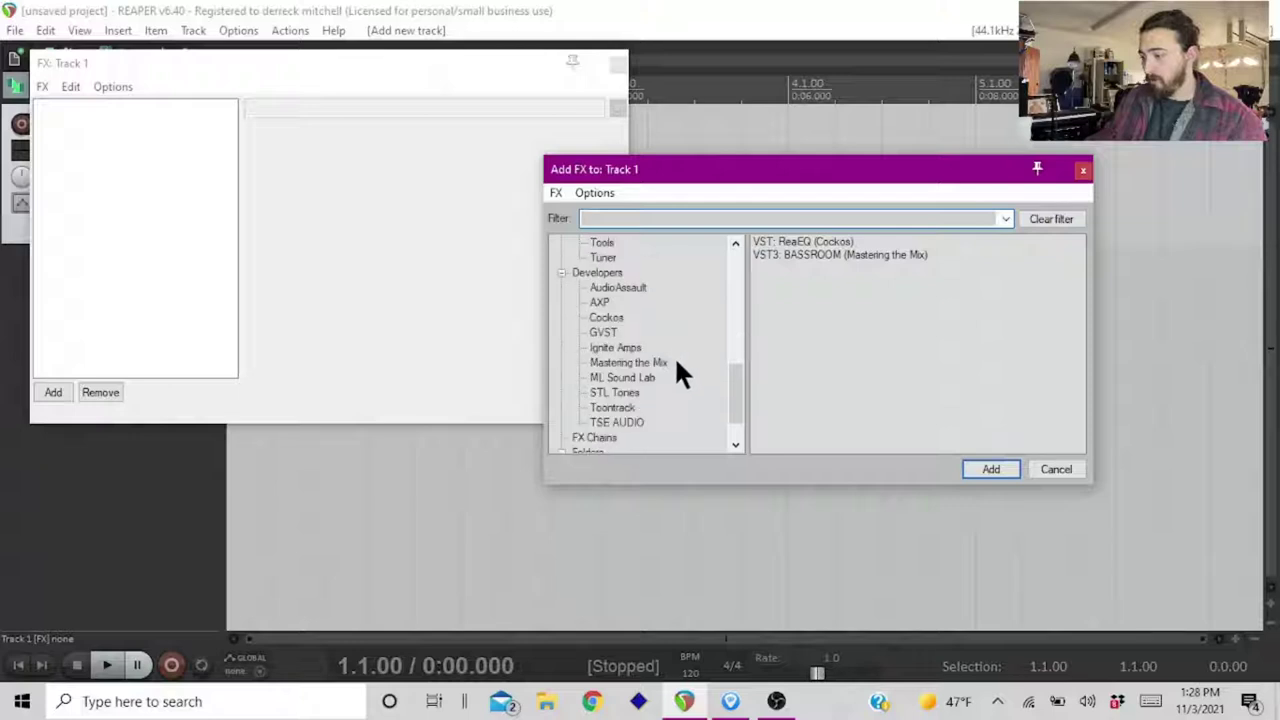
{"action": "left_click", "coordinate": [608, 409]}
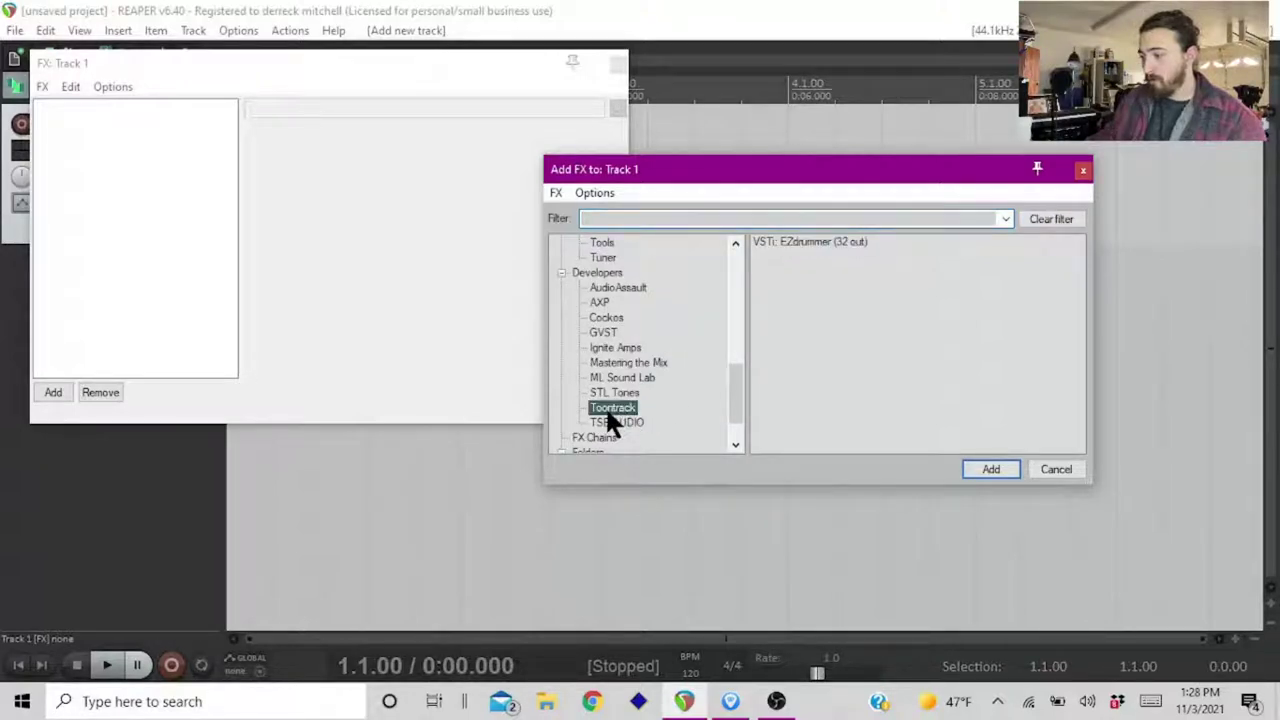
{"action": "left_click", "coordinate": [813, 240]}
{"action": "left_click", "coordinate": [983, 462]}
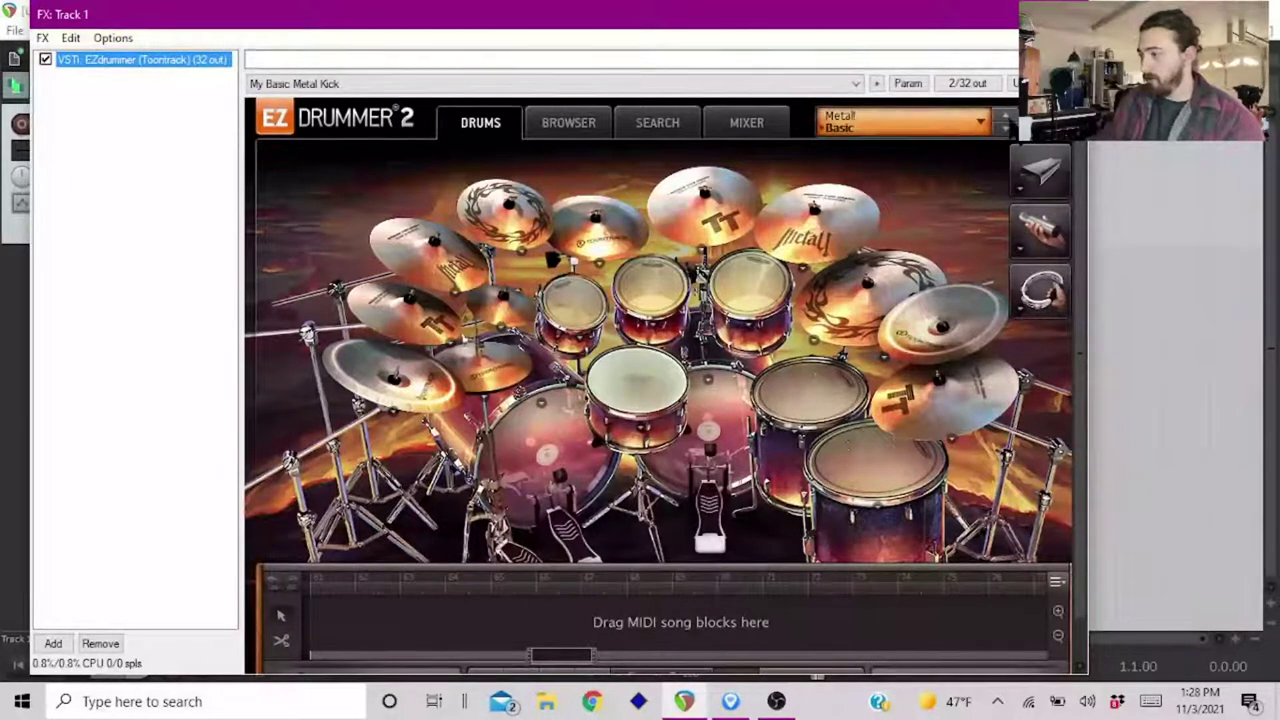
{"action": "left_click", "coordinate": [1066, 14]}
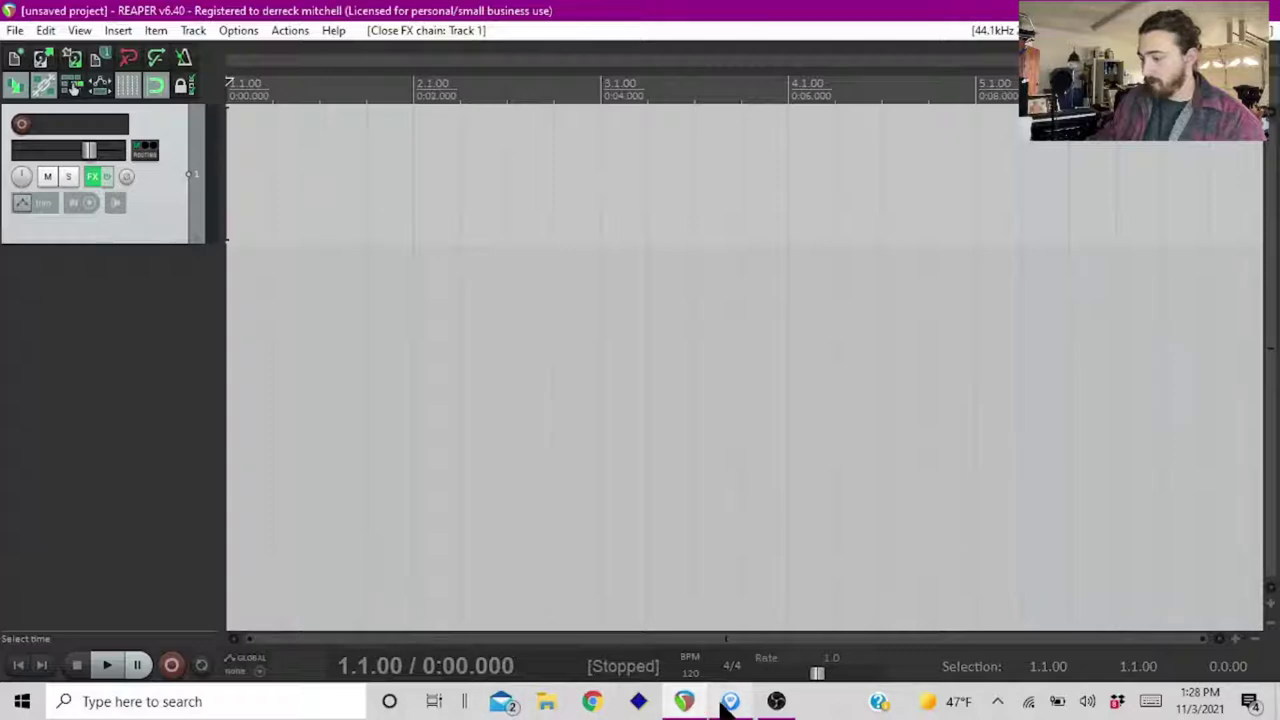
- Check the song's tempo in Guitar Pro and set the REAPER project tempo to 130 BPM
{"action": "left_click", "coordinate": [686, 702]}
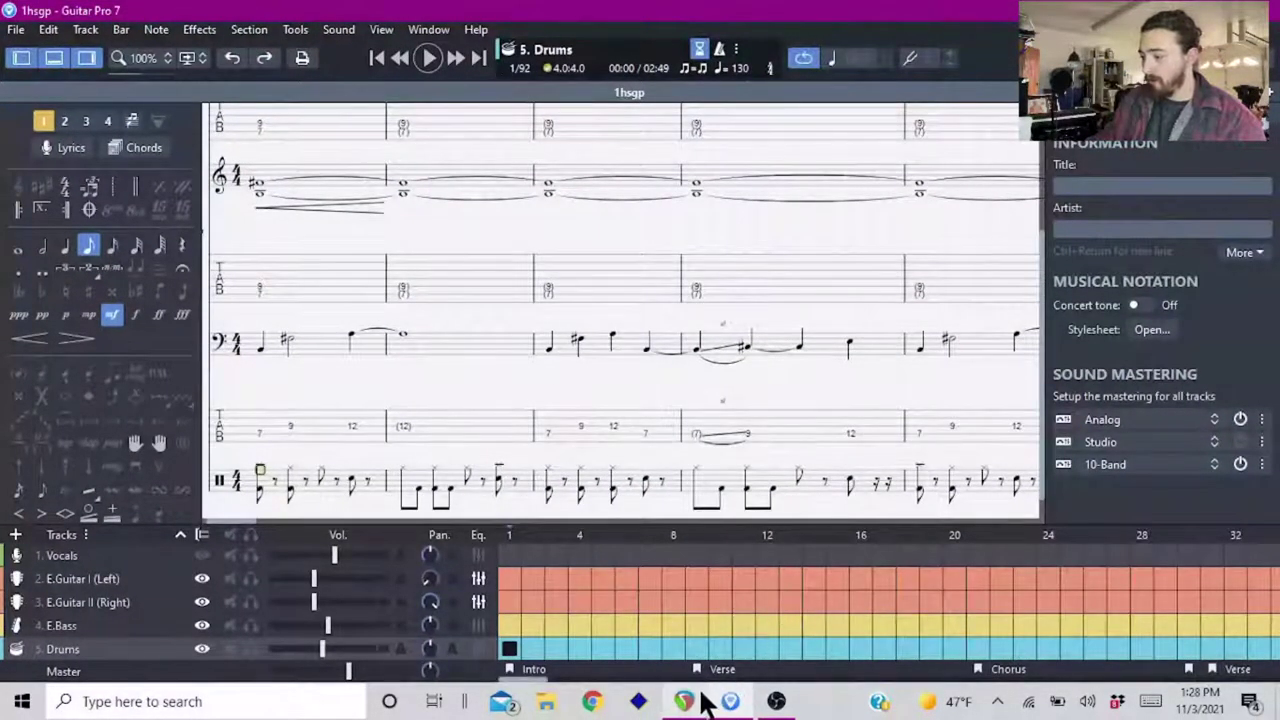
{"action": "left_click", "coordinate": [686, 702]}
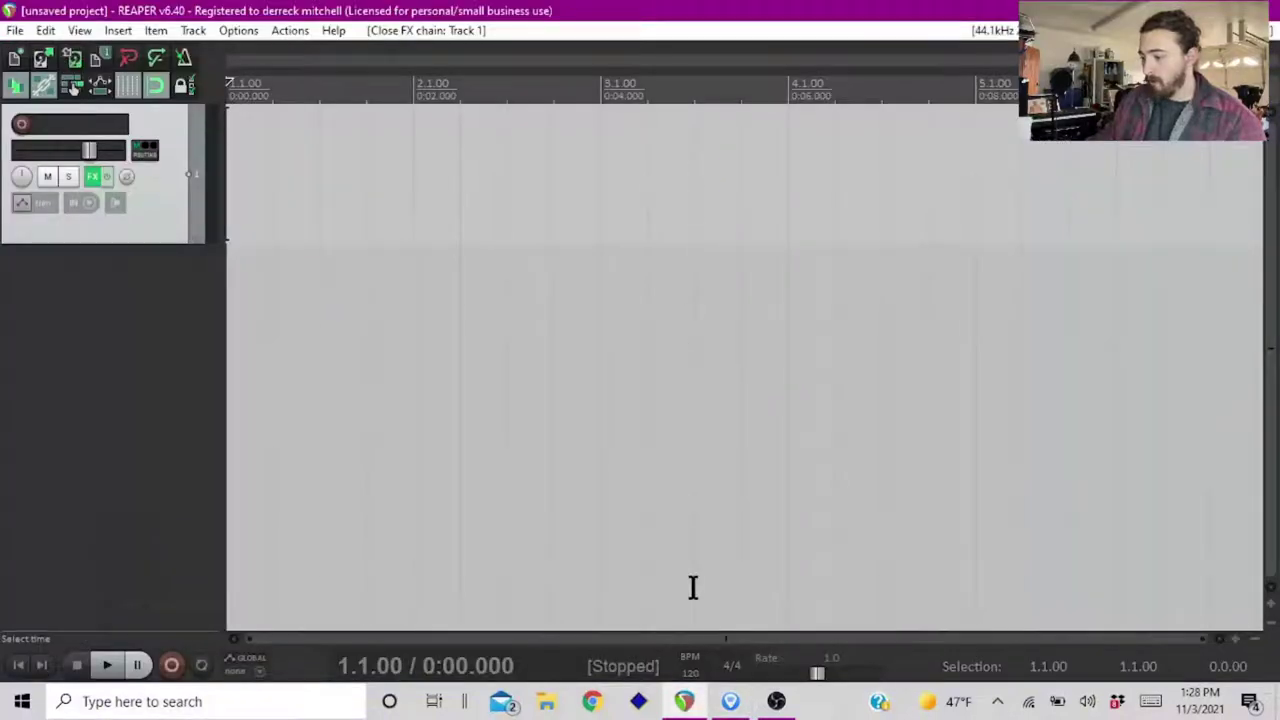
{"action": "left_click", "coordinate": [690, 671]}
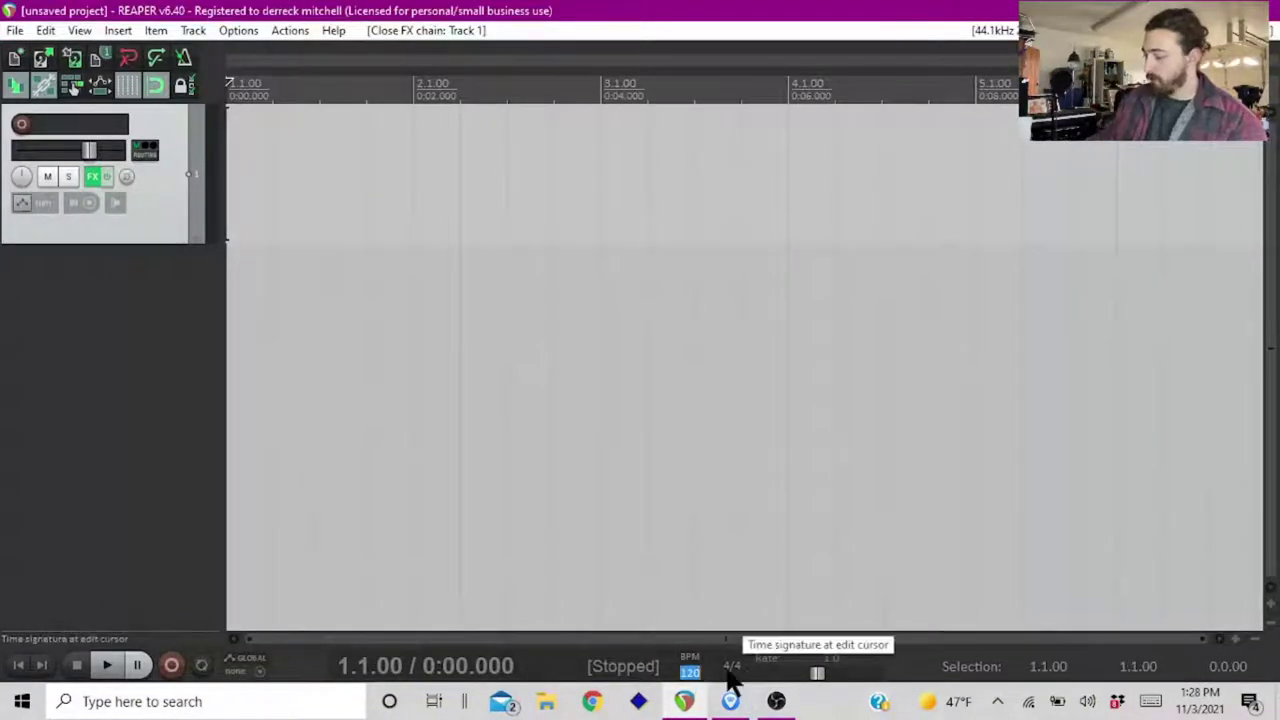
{"action": "key", "text": "Return"}
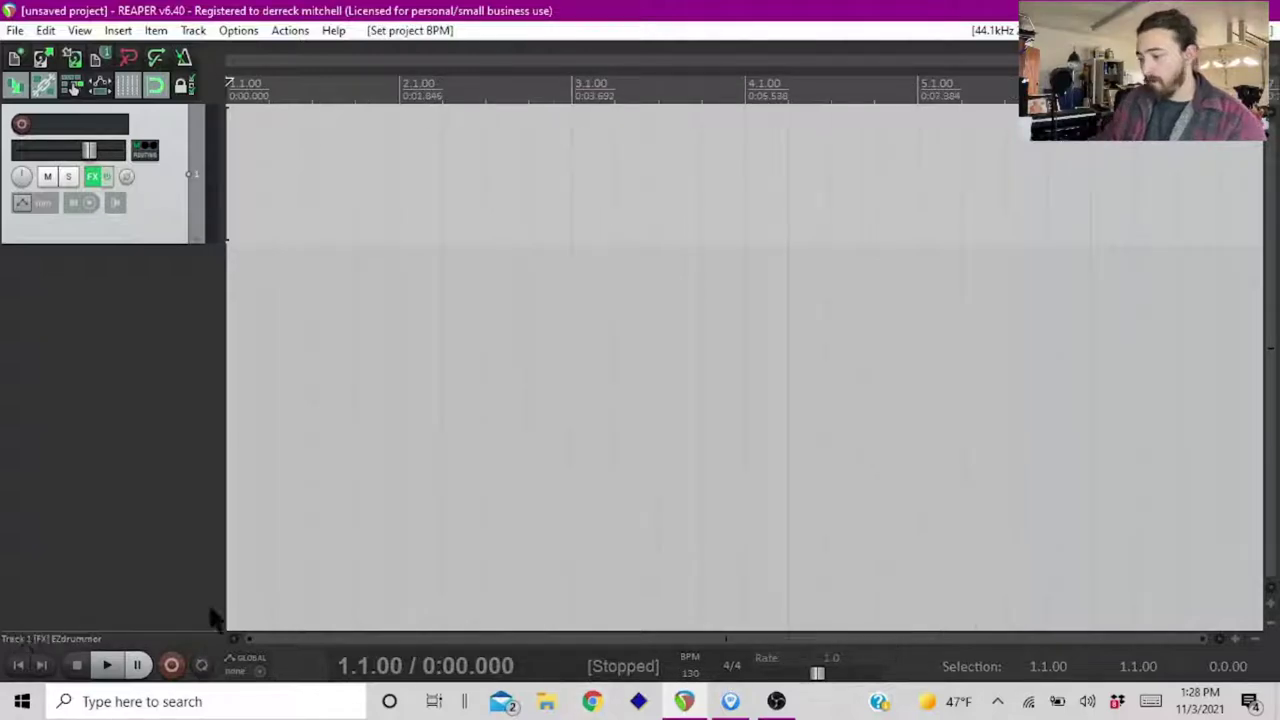
- Bring the desktop into view beside REAPER and import the how2 GP Drums MIDI file onto track 1 with its tempo map
{"action": "left_click", "coordinate": [690, 702]}
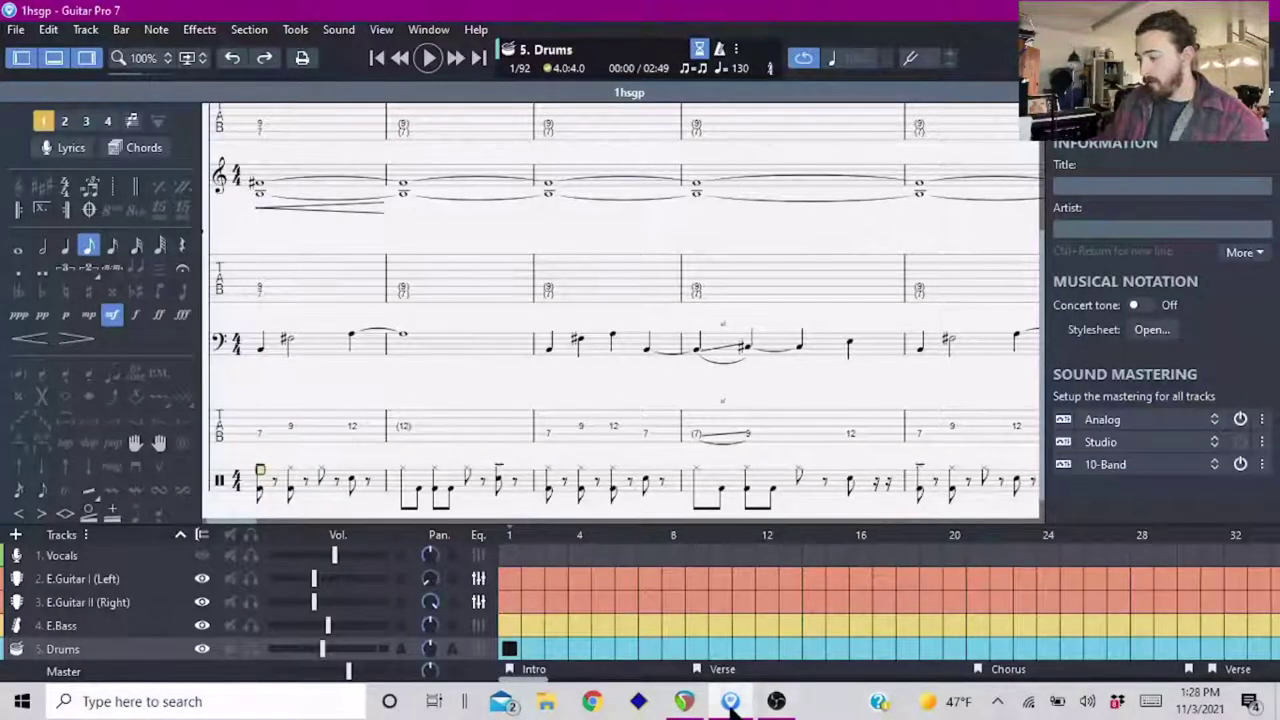
{"action": "left_click", "coordinate": [731, 705]}
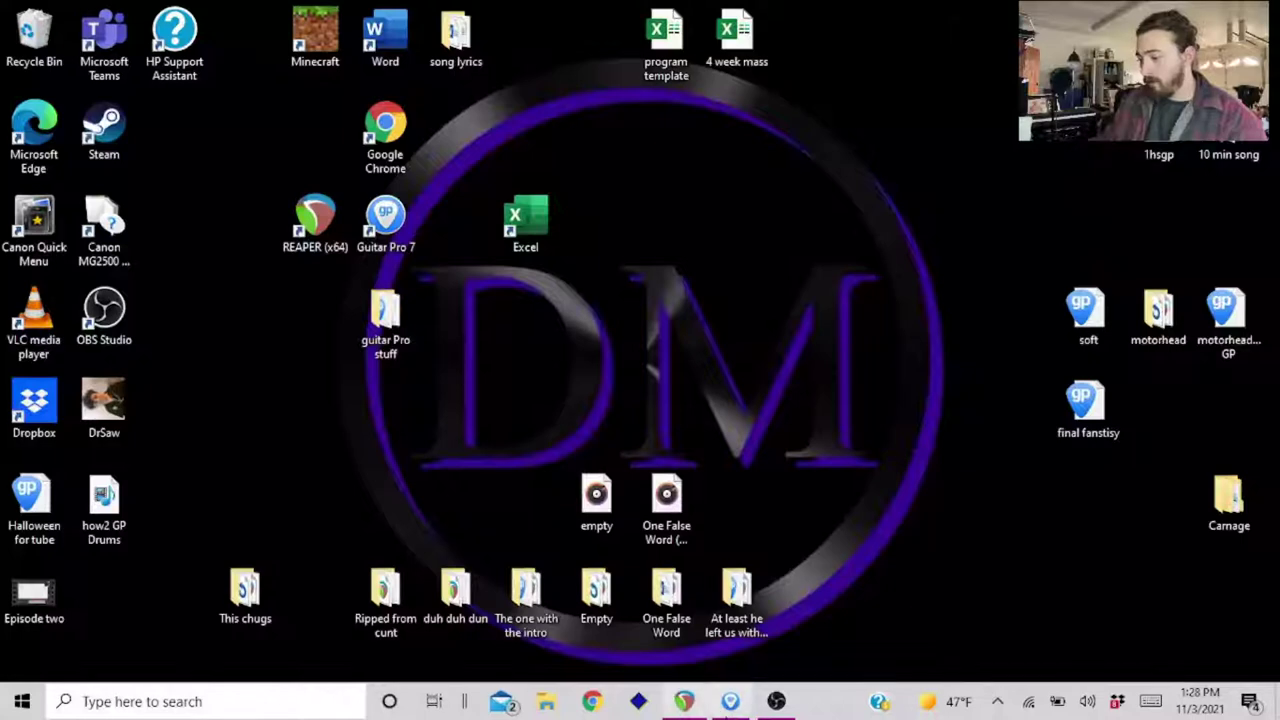
{"action": "left_click", "coordinate": [684, 702]}
{"action": "left_click", "coordinate": [1212, 11]}
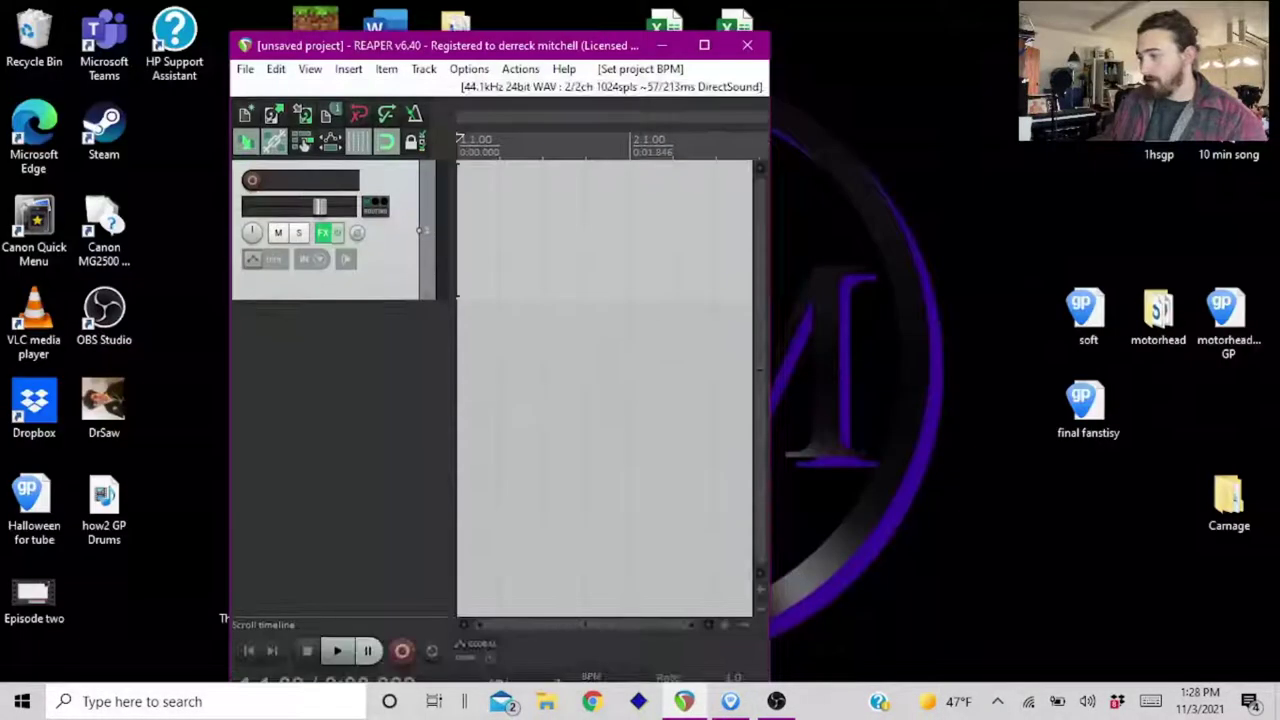
{"action": "left_click_drag", "start_coordinate": [104, 497], "coordinate": [469, 252]}
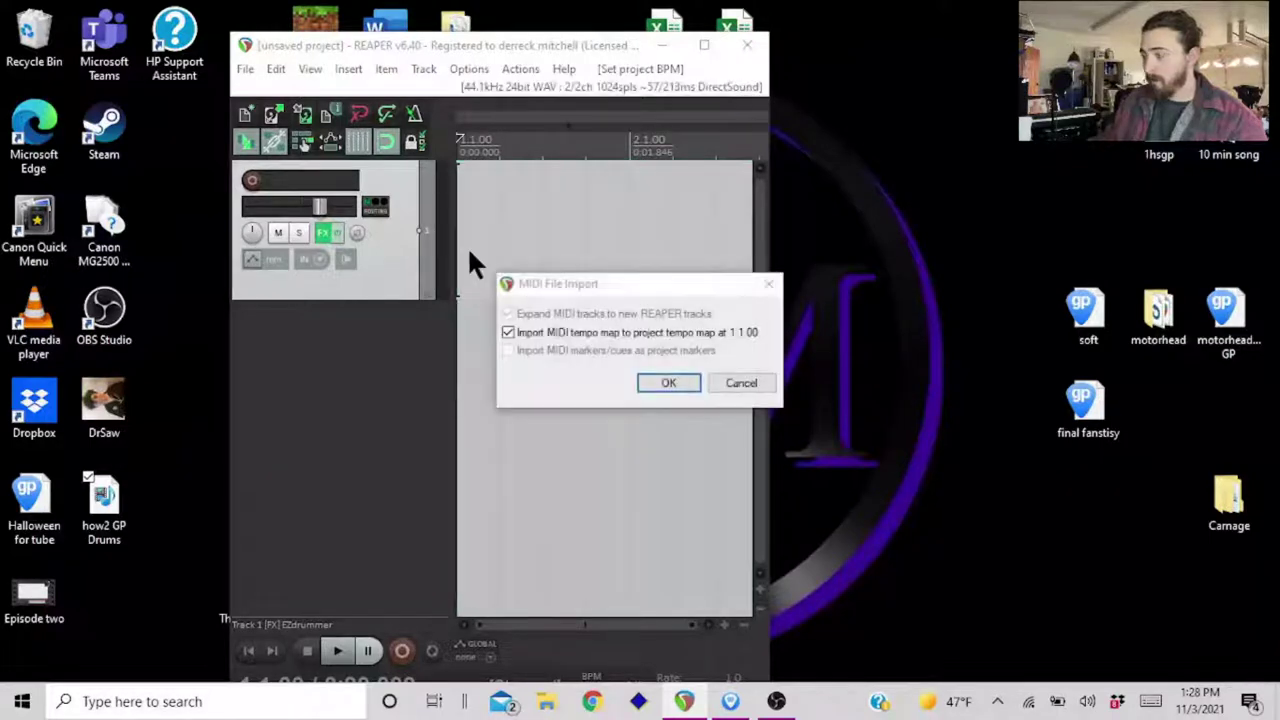
{"action": "left_click", "coordinate": [670, 383]}
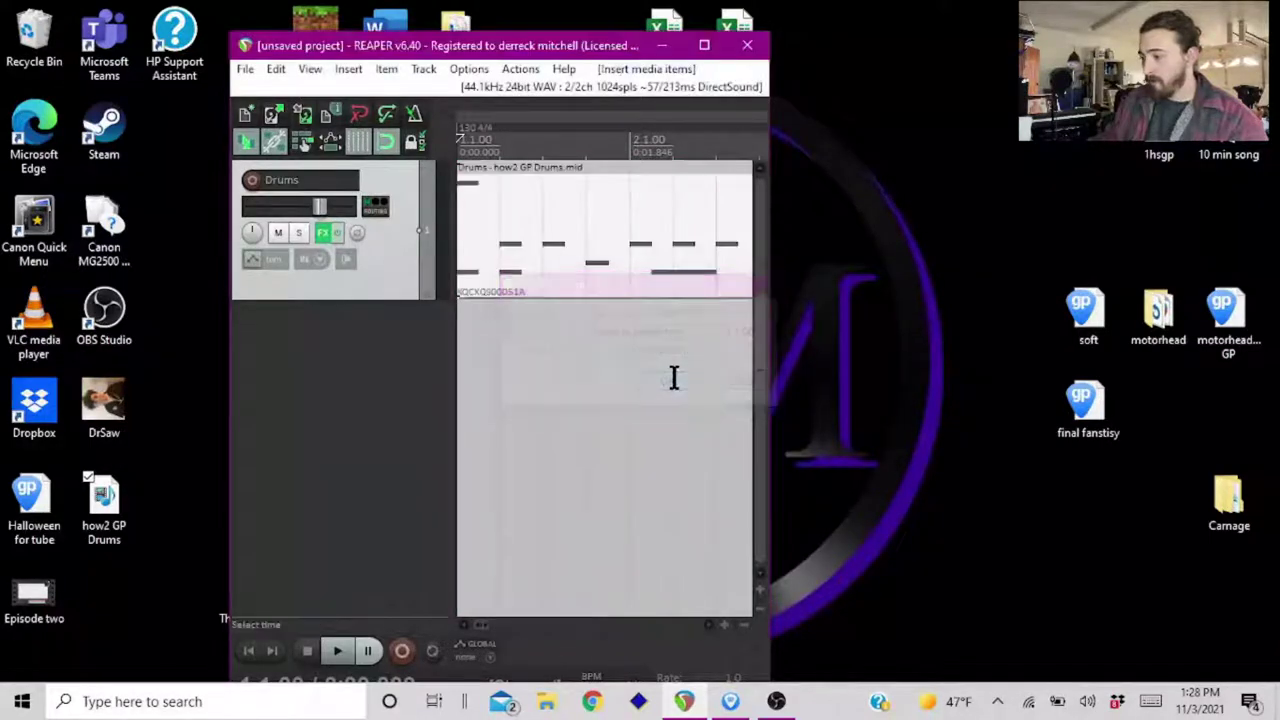
{"action": "left_click", "coordinate": [704, 45]}
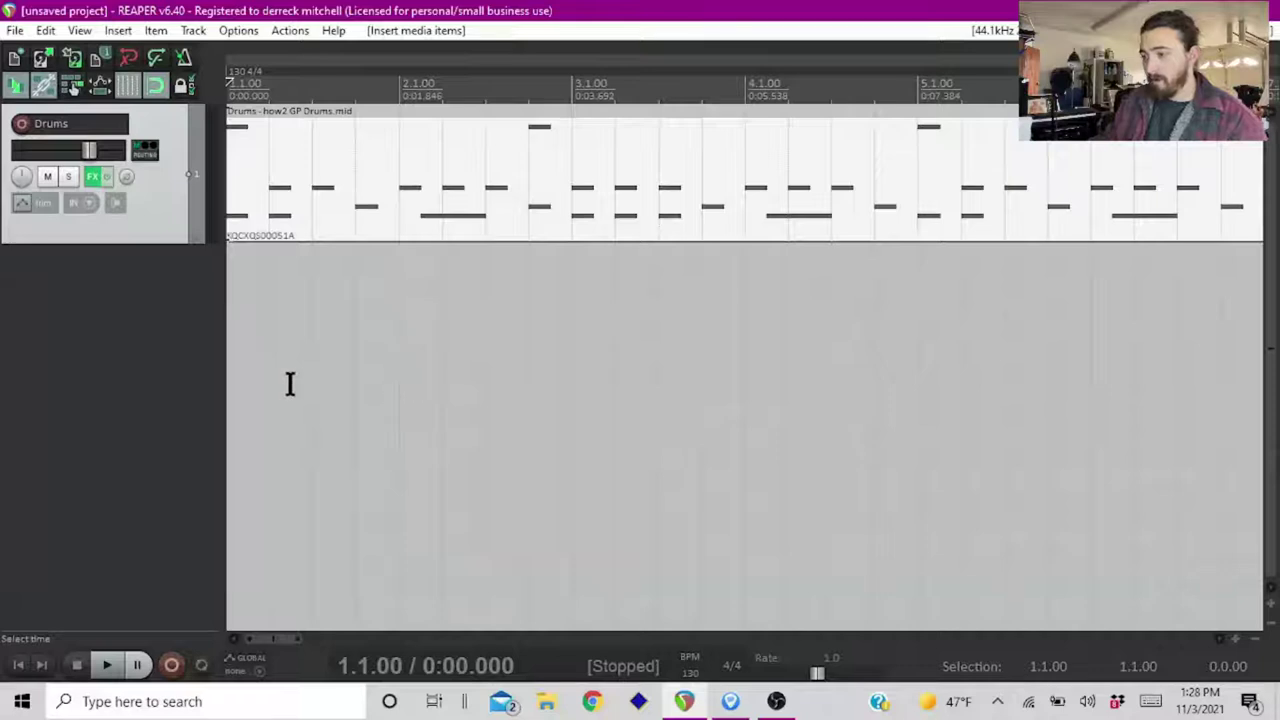
- Play the opening bars of the imported drum track and stop playback
{"action": "scroll", "coordinate": [290, 384], "scroll_direction": "down", "scroll_amount": 5}
{"action": "key", "text": "space"}
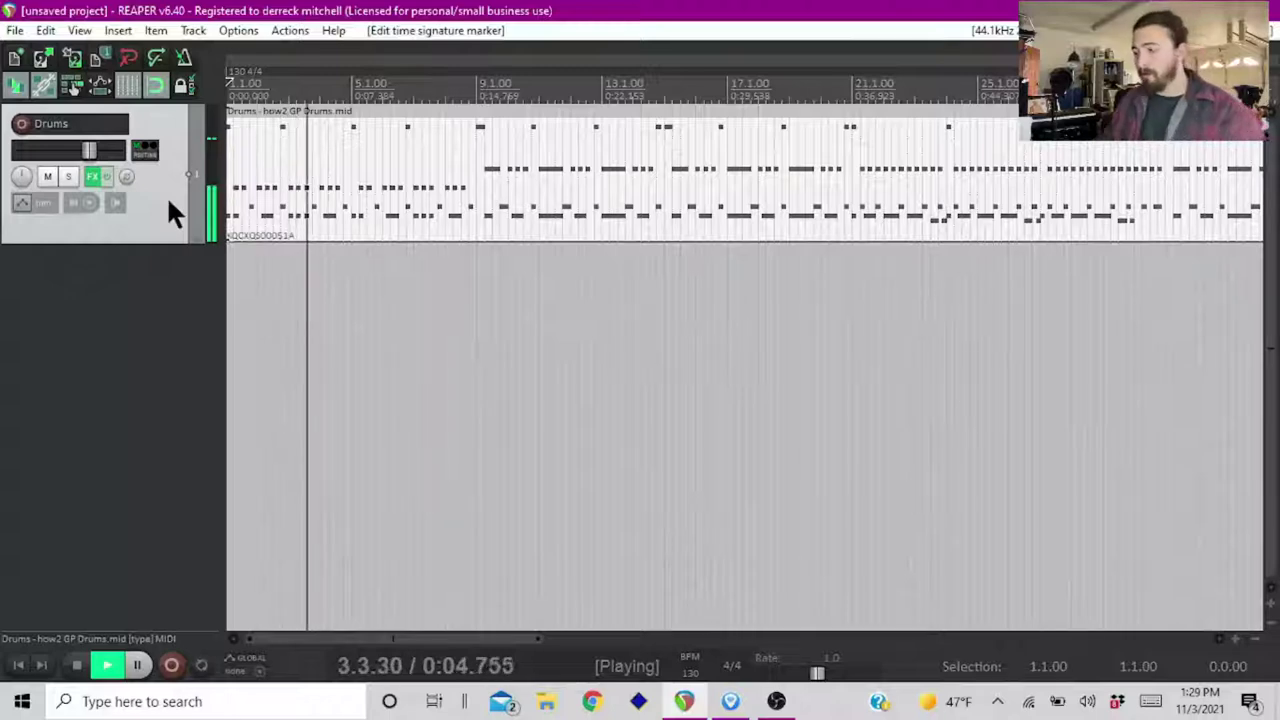
{"action": "key", "text": "space"}
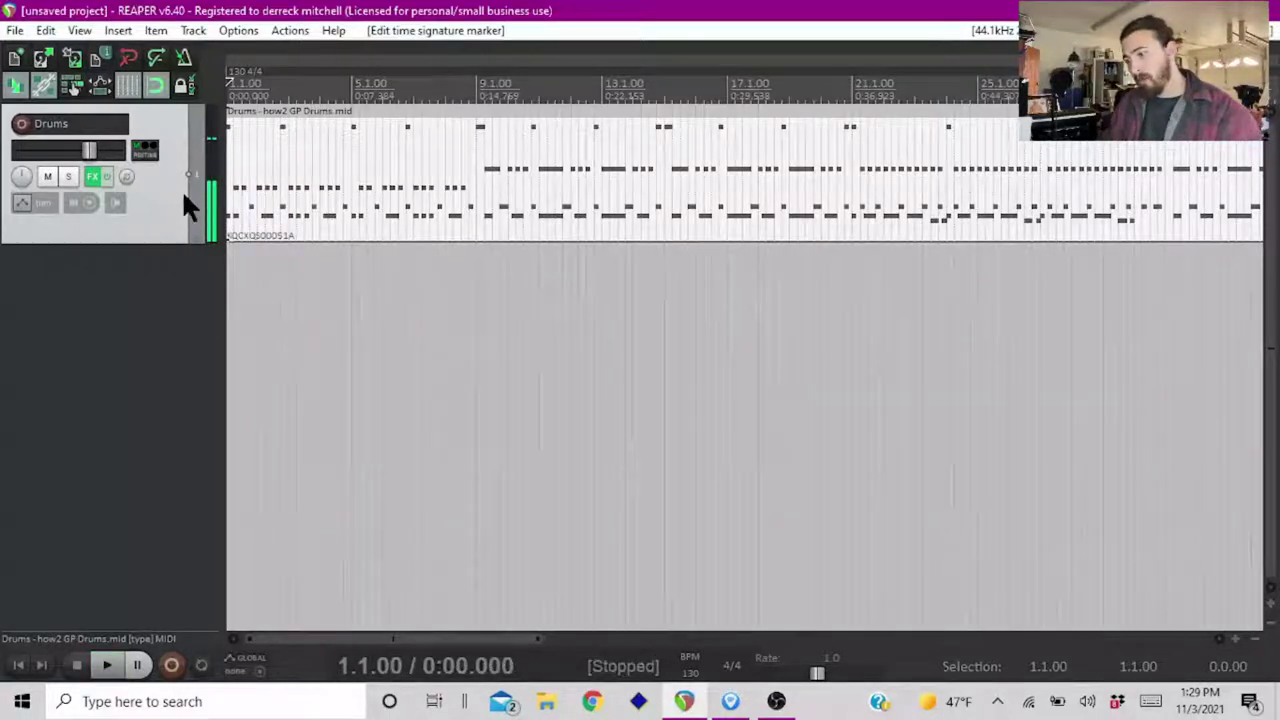
- Open the how2 GP Drums item in the MIDI editor and undock the editor into its own window
{"action": "double_click", "coordinate": [288, 202]}
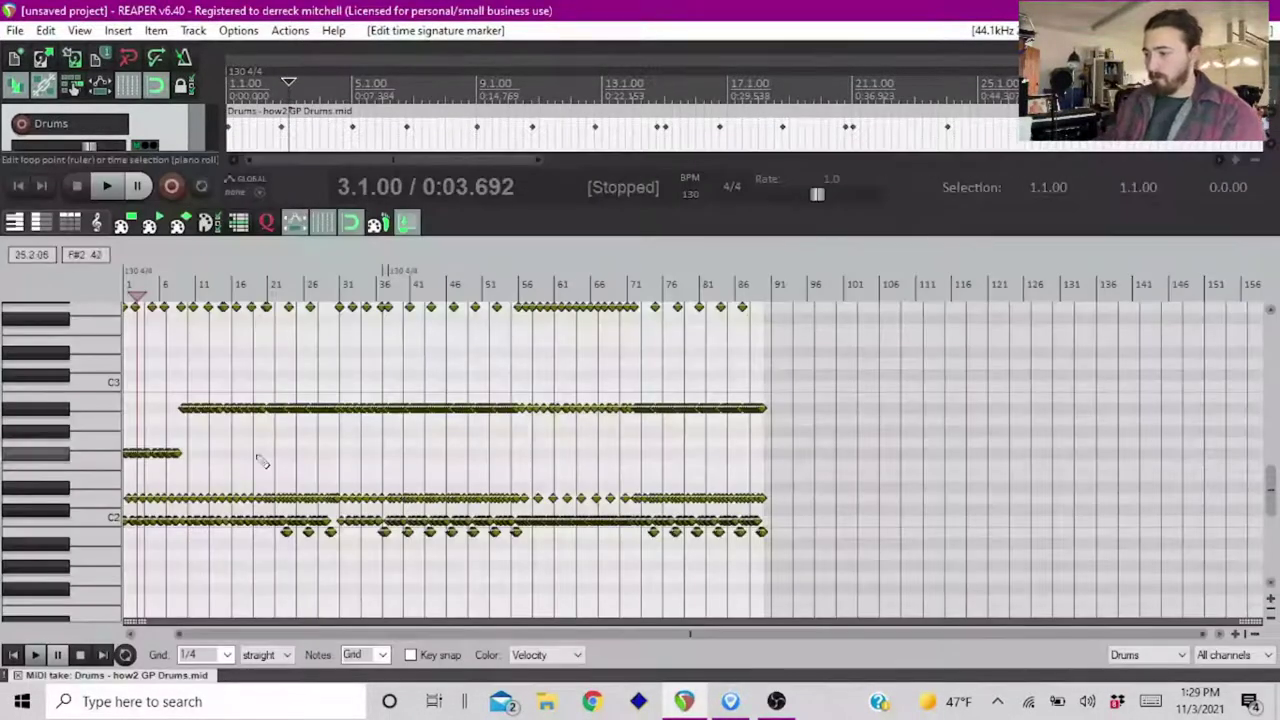
{"action": "scroll", "coordinate": [770, 460], "scroll_direction": "up", "scroll_amount": 2}
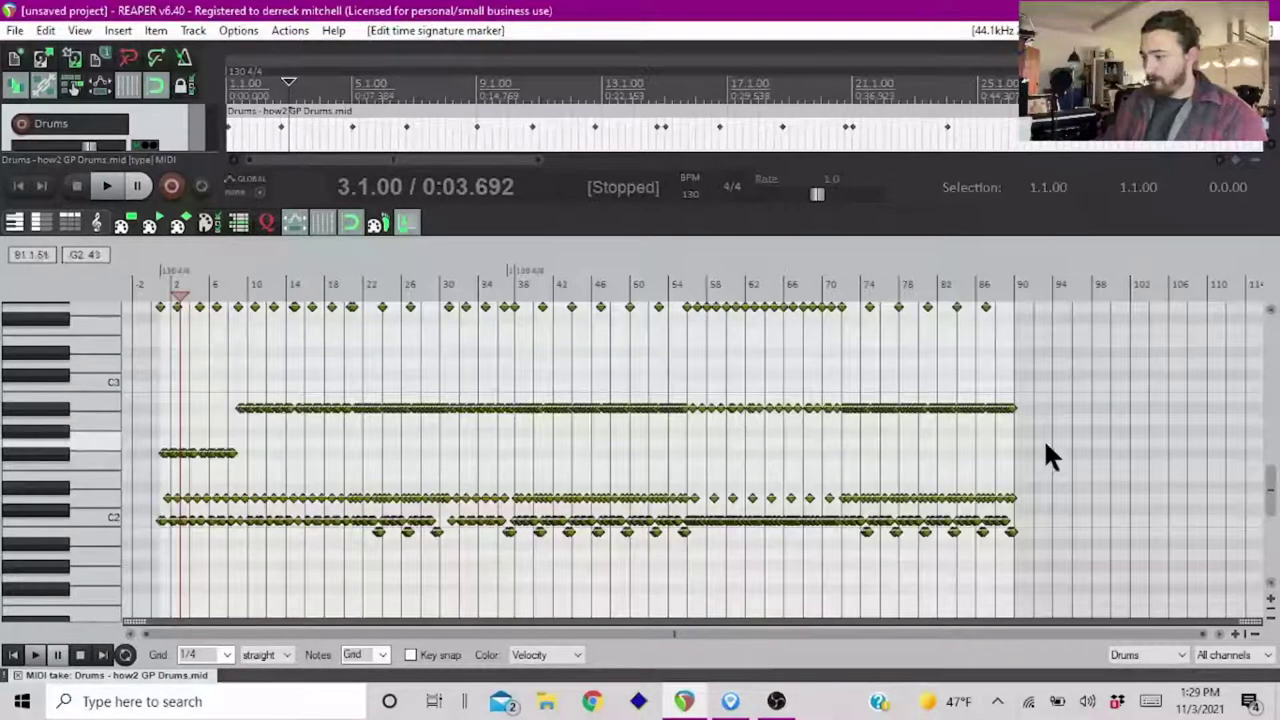
{"action": "scroll", "coordinate": [1270, 466], "scroll_direction": "up", "scroll_amount": 2}
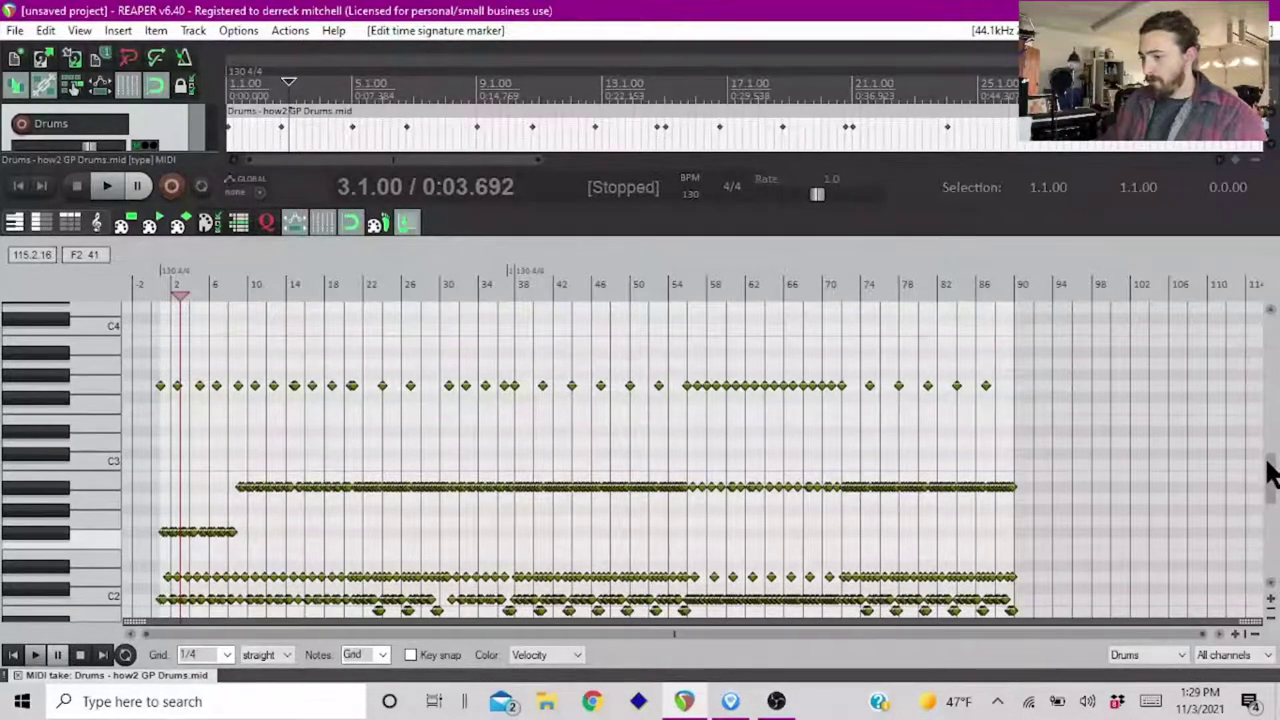
{"action": "scroll", "coordinate": [1270, 470], "scroll_direction": "down", "scroll_amount": 1}
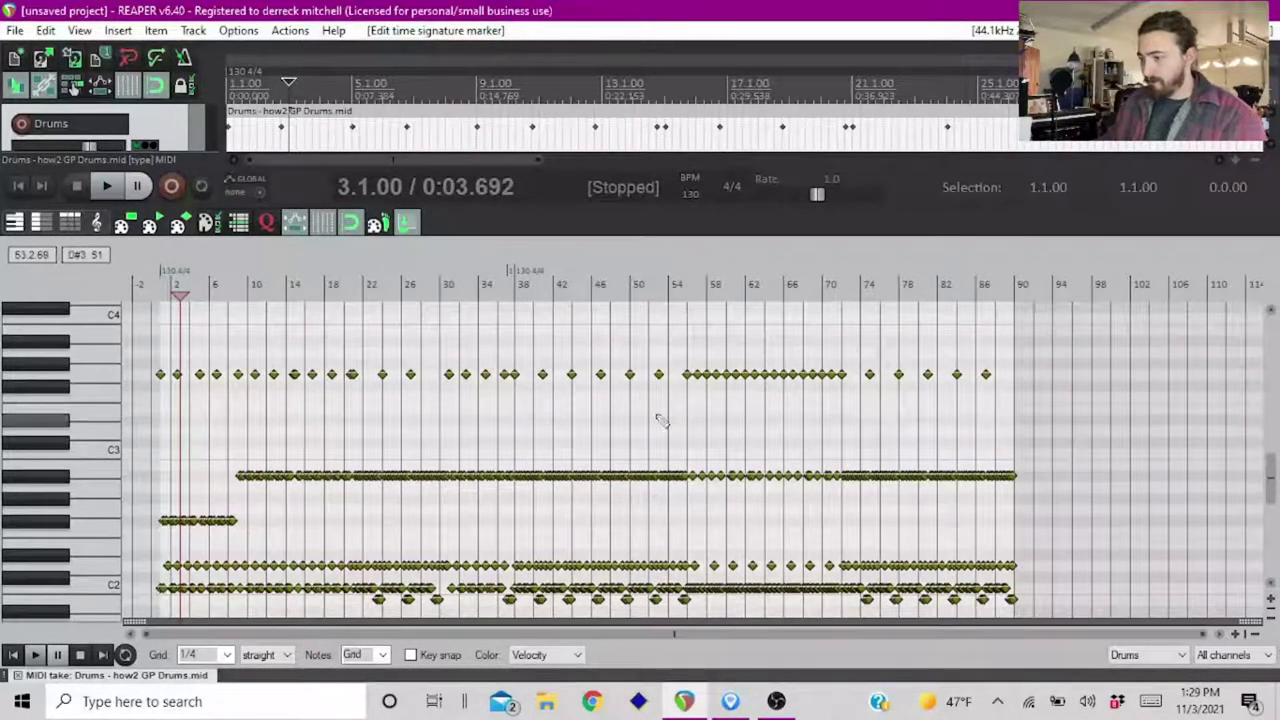
{"action": "left_click", "coordinate": [403, 224]}
- Select all the drum notes in the take and raise their velocity into the red range
{"action": "scroll", "coordinate": [905, 420], "scroll_direction": "up", "scroll_amount": 2}
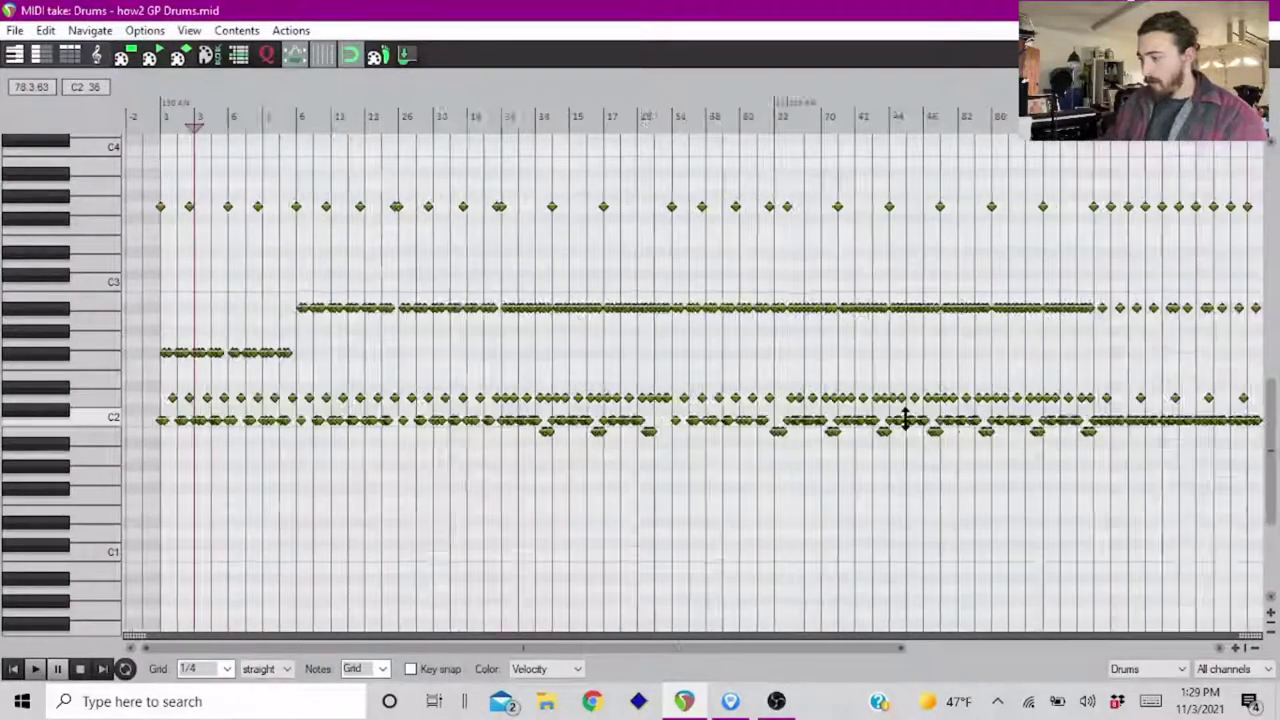
{"action": "scroll", "coordinate": [905, 420], "scroll_direction": "up", "scroll_amount": 2}
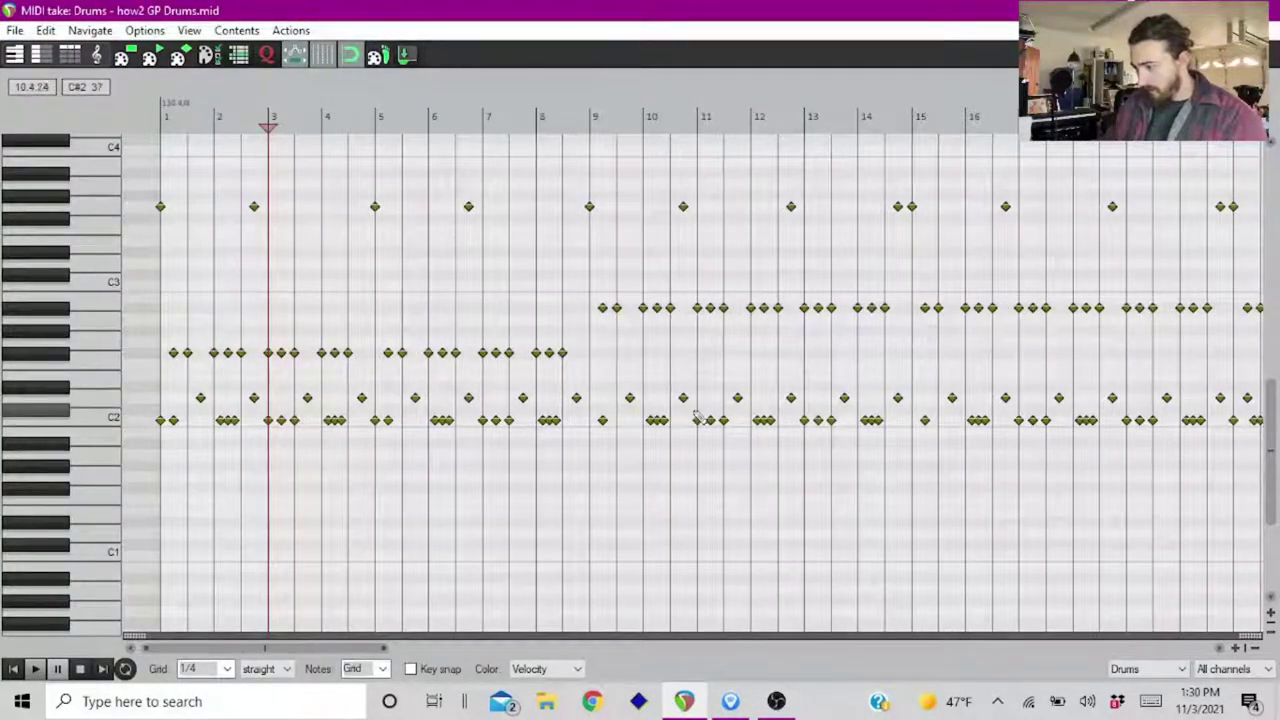
{"action": "scroll", "coordinate": [697, 416], "scroll_direction": "down", "scroll_amount": 5}
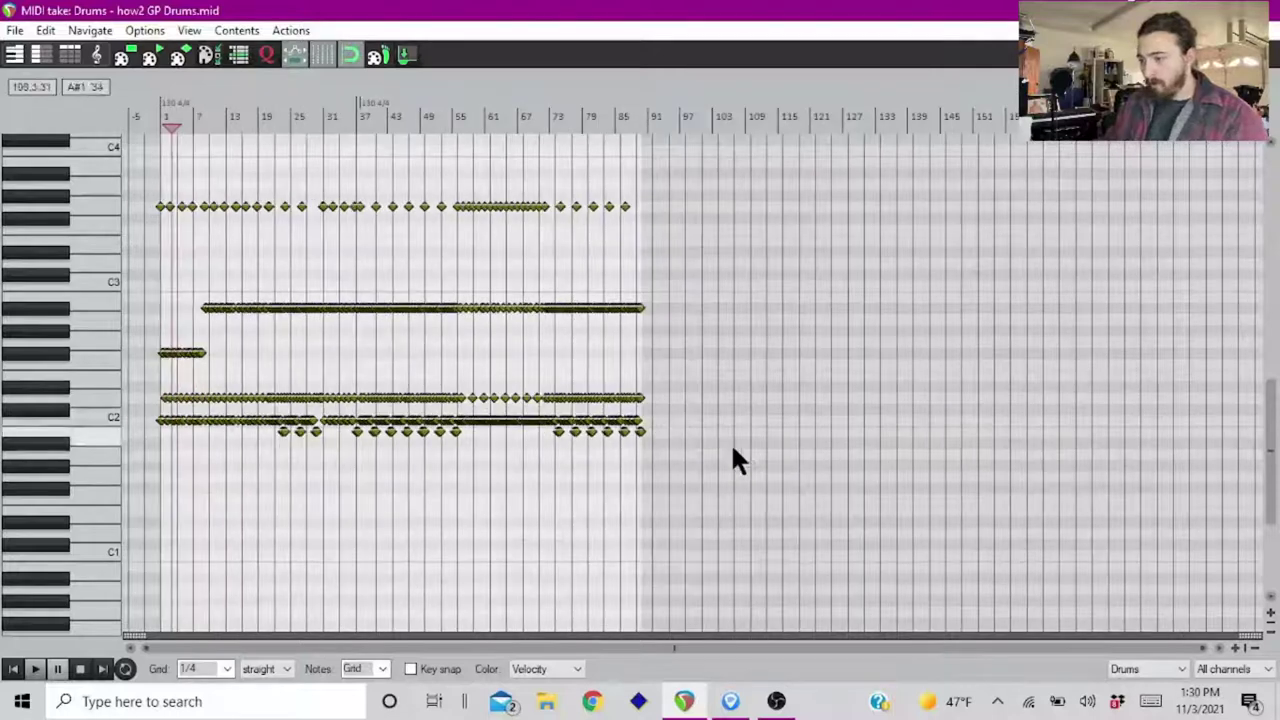
{"action": "left_click_drag", "start_coordinate": [742, 464], "coordinate": [160, 195]}
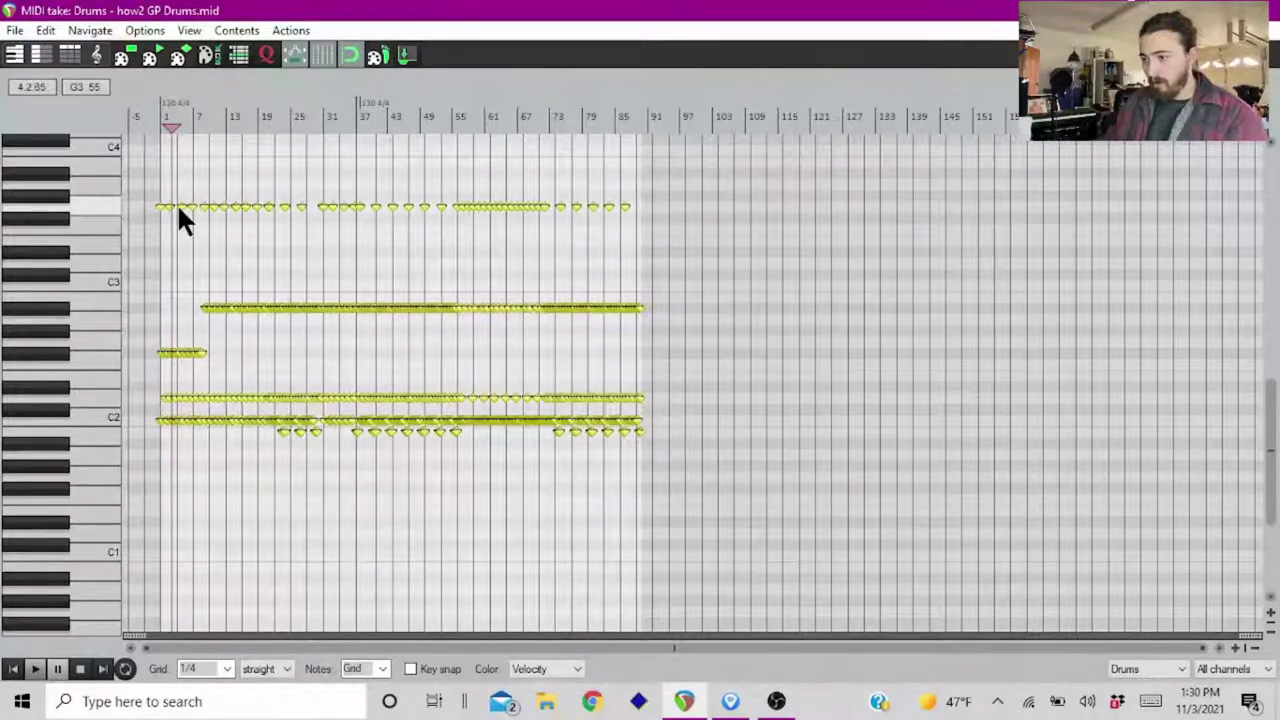
{"action": "left_click_drag", "start_coordinate": [181, 207], "coordinate": [175, 120]}
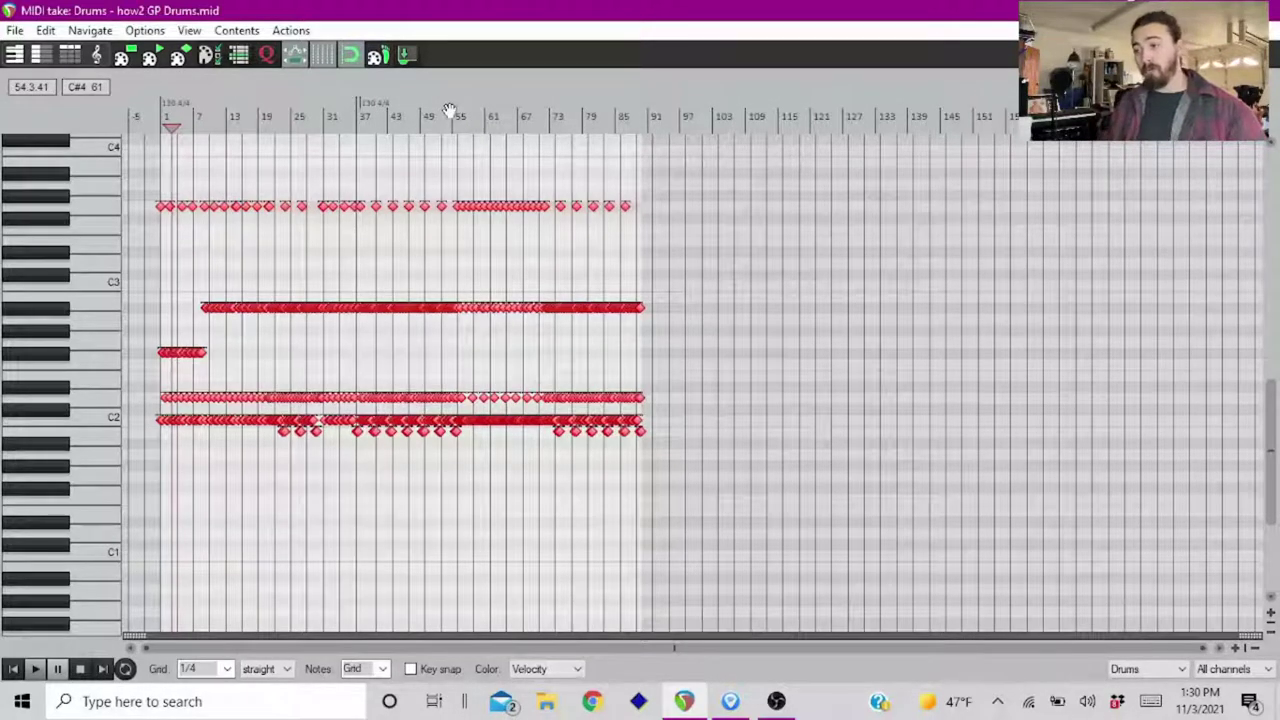
- Return the edit cursor to the start of the take, and dock and close the MIDI editor
{"action": "scroll", "coordinate": [390, 105], "scroll_direction": "up", "scroll_amount": 1}
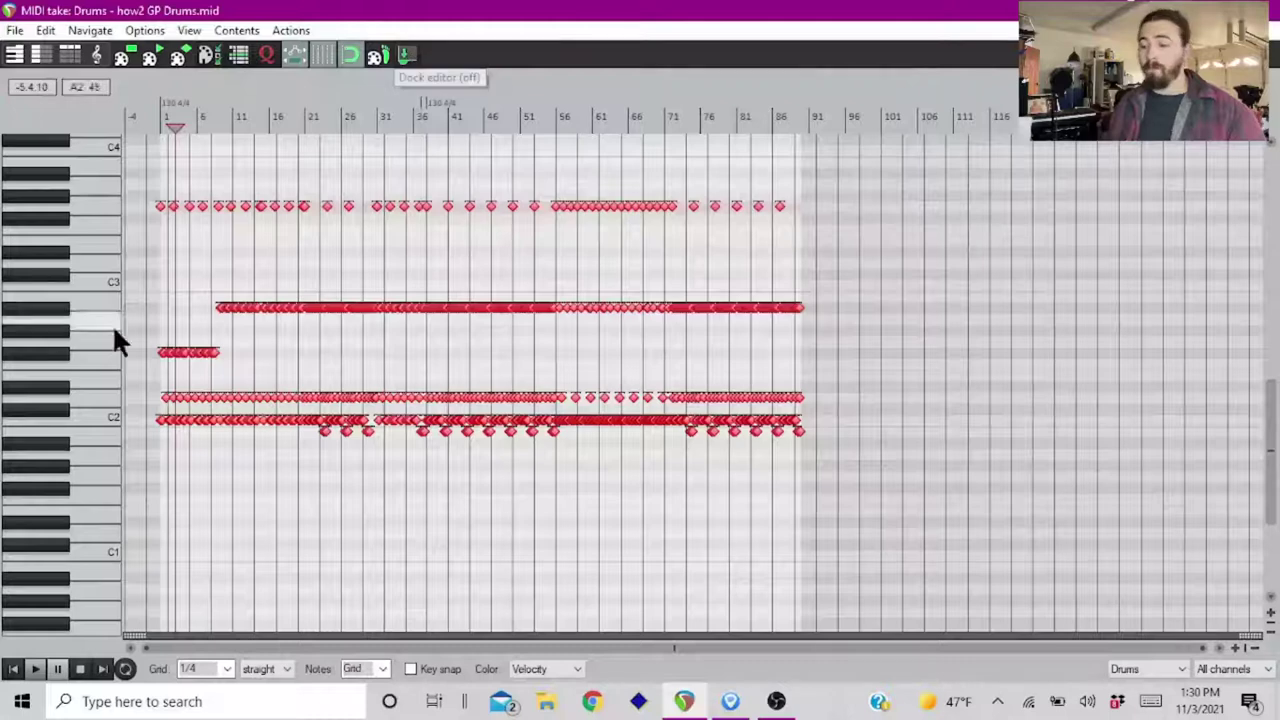
{"action": "left_click", "coordinate": [13, 669]}
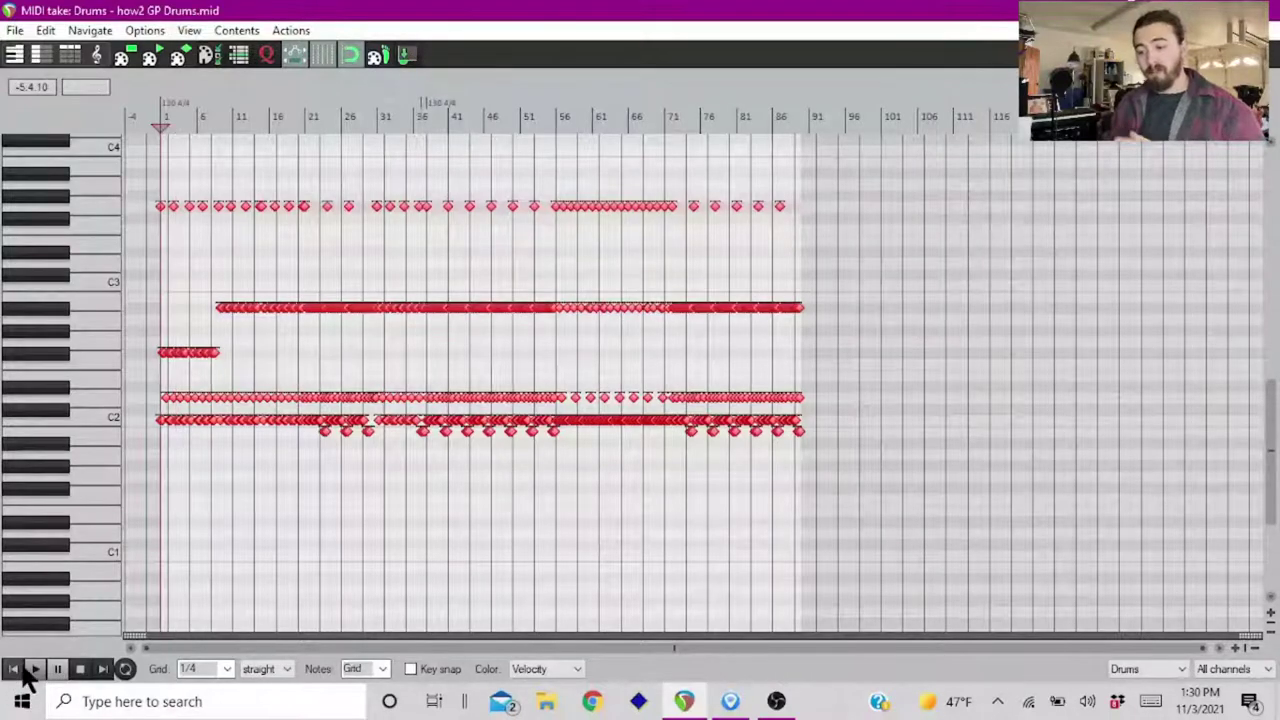
{"action": "scroll", "coordinate": [437, 491], "scroll_direction": "up", "scroll_amount": 2}
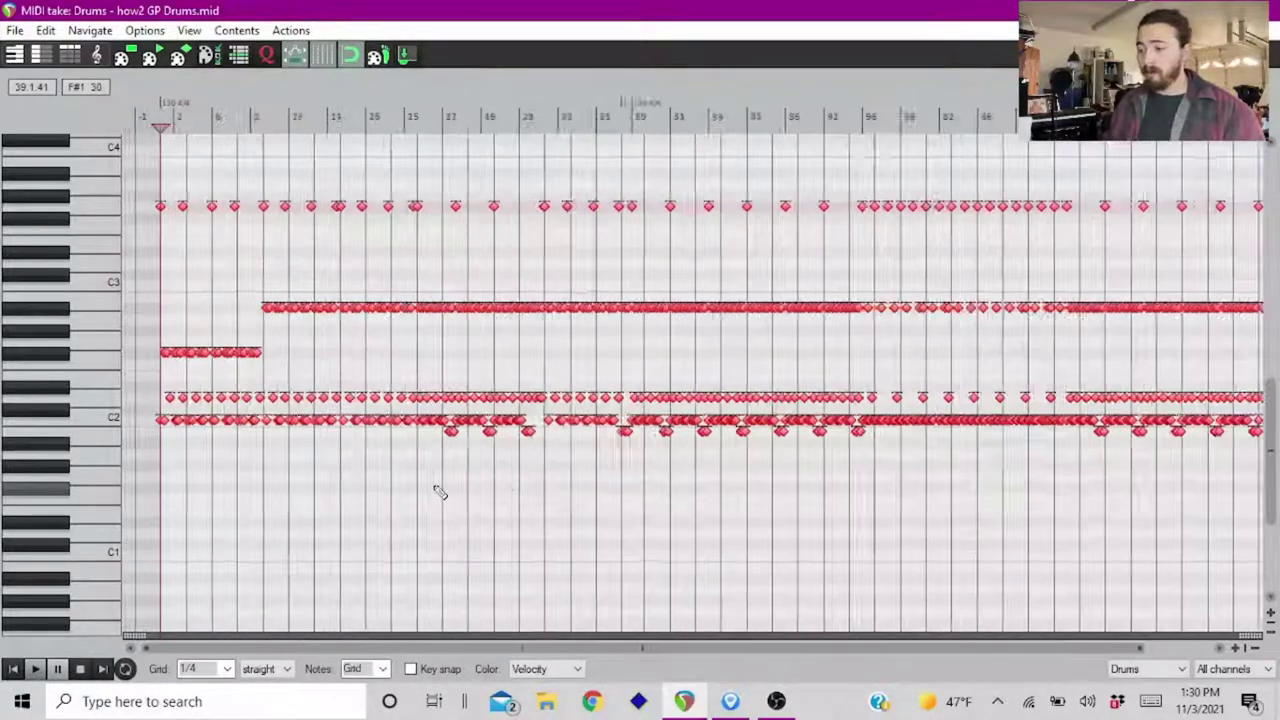
{"action": "scroll", "coordinate": [437, 491], "scroll_direction": "up", "scroll_amount": 2}
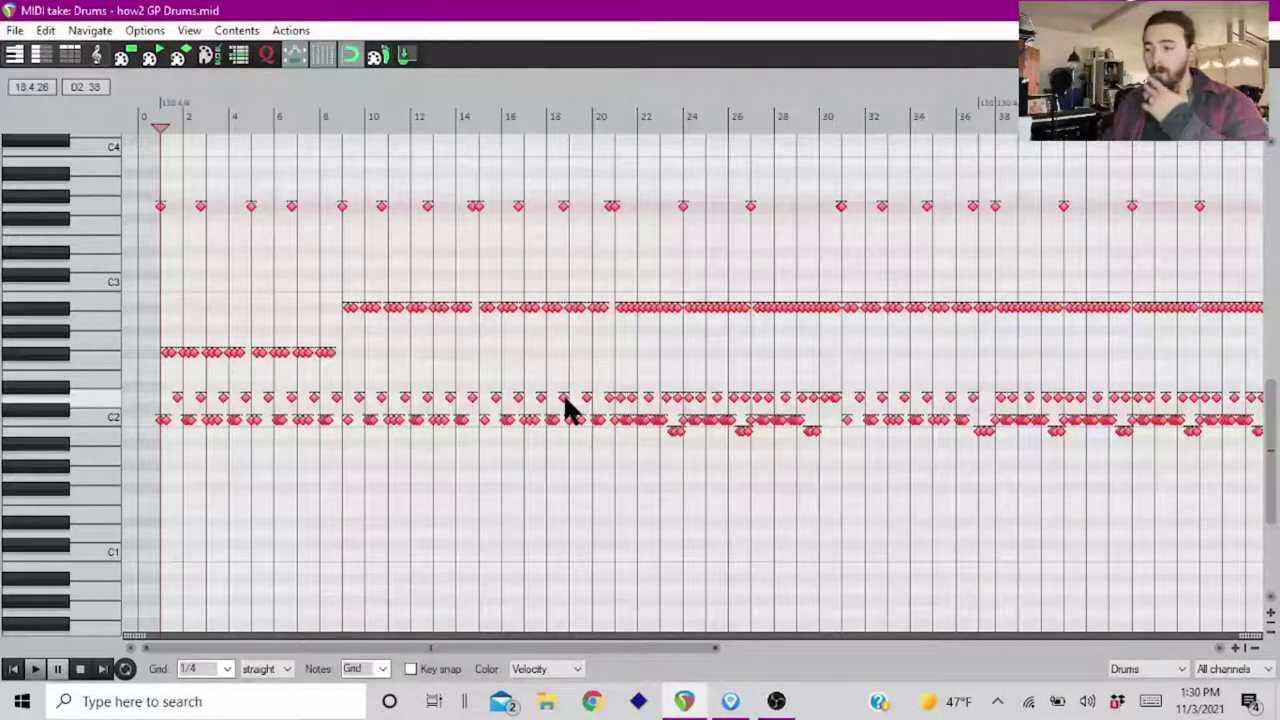
{"action": "left_click", "coordinate": [407, 56]}
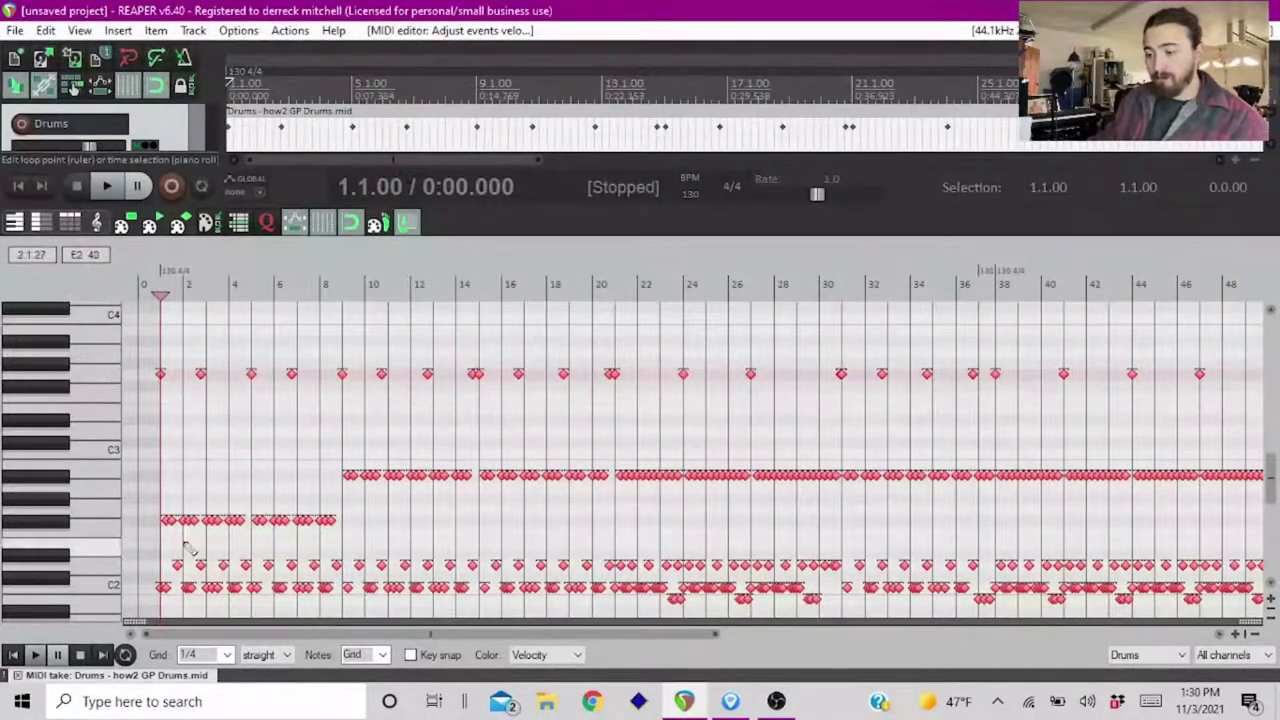
{"action": "left_click", "coordinate": [17, 679]}
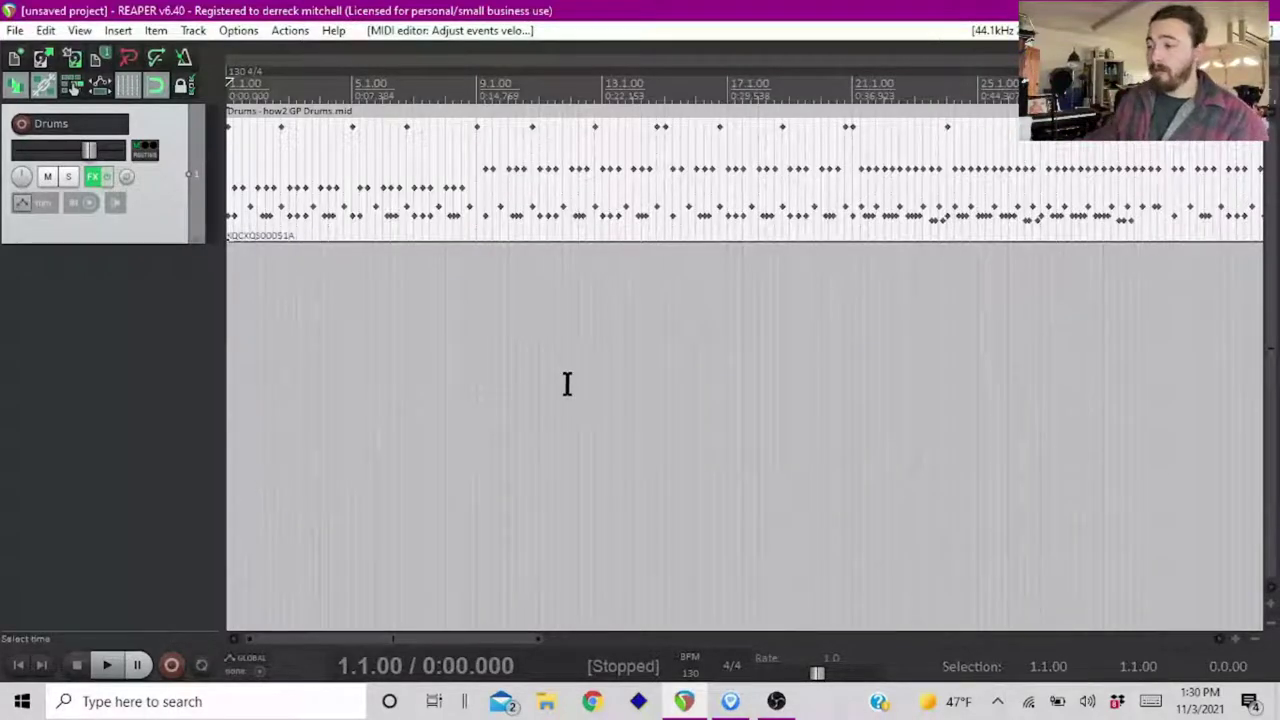
- Play the drum track from the start of the arrangement to hear the louder notes
{"action": "scroll", "coordinate": [550, 378], "scroll_direction": "down", "scroll_amount": 3}
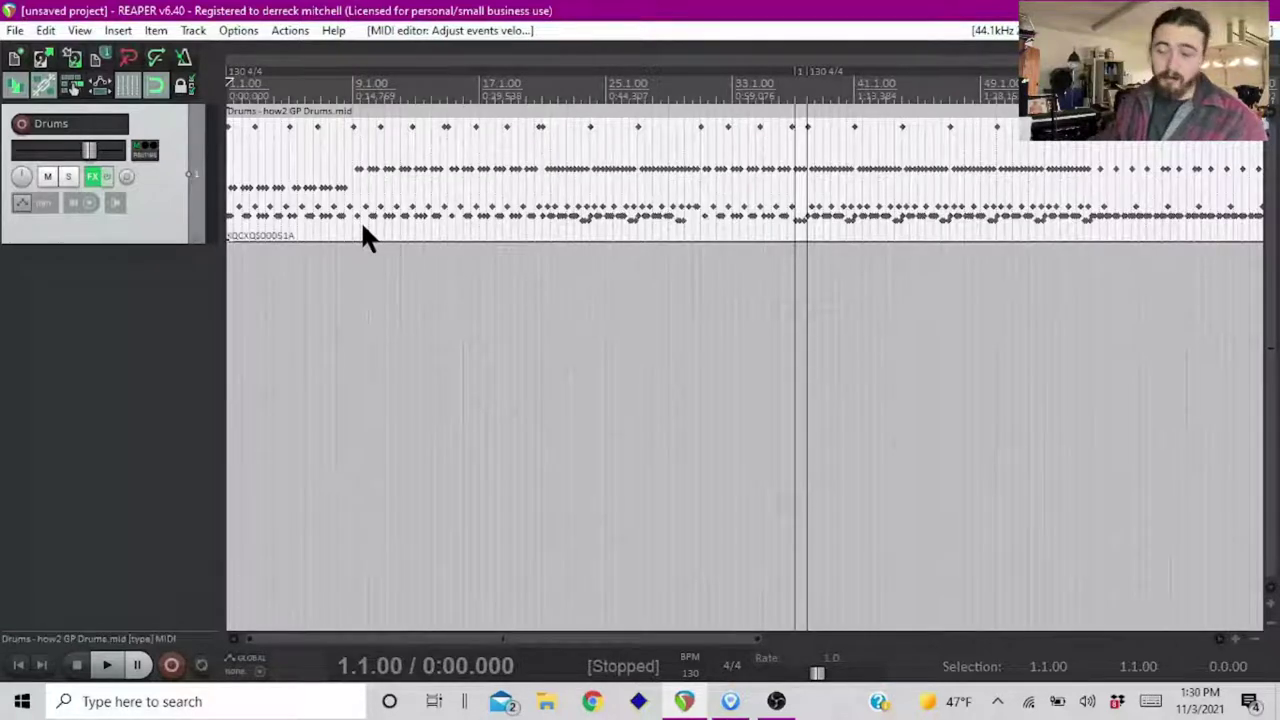
{"action": "scroll", "coordinate": [365, 237], "scroll_direction": "up", "scroll_amount": 2}
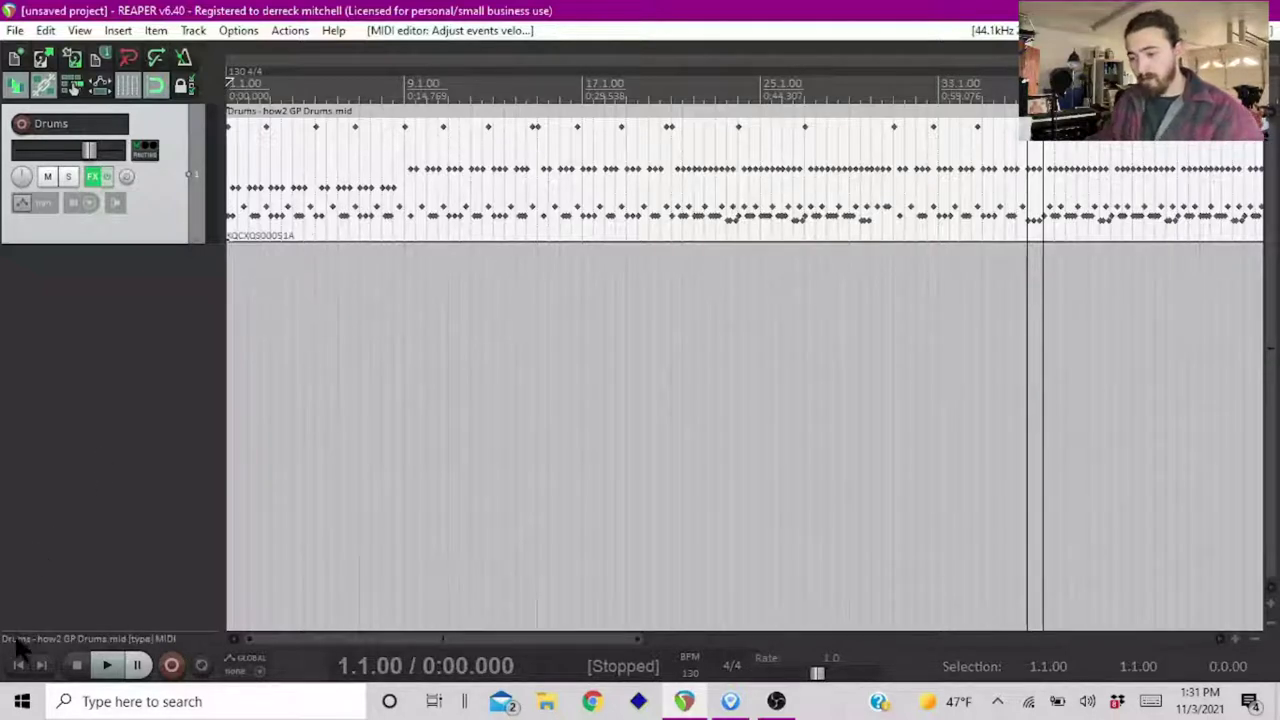
{"action": "left_click", "coordinate": [107, 665]}
{"action": "scroll", "coordinate": [340, 393], "scroll_direction": "up", "scroll_amount": 2}
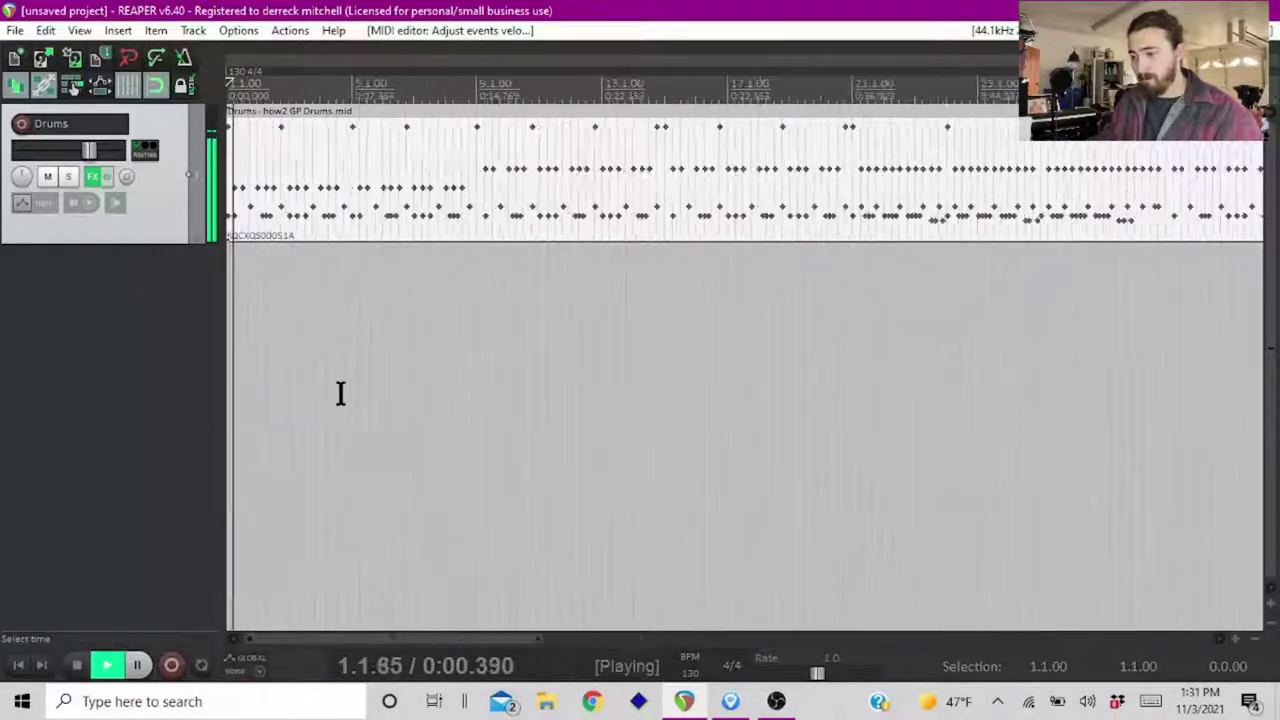
- Open the EZdrummer instrument on the Drums track and look through its kit libraries, including Metal! and User Presets
{"action": "scroll", "coordinate": [340, 393], "scroll_direction": "up", "scroll_amount": 1}
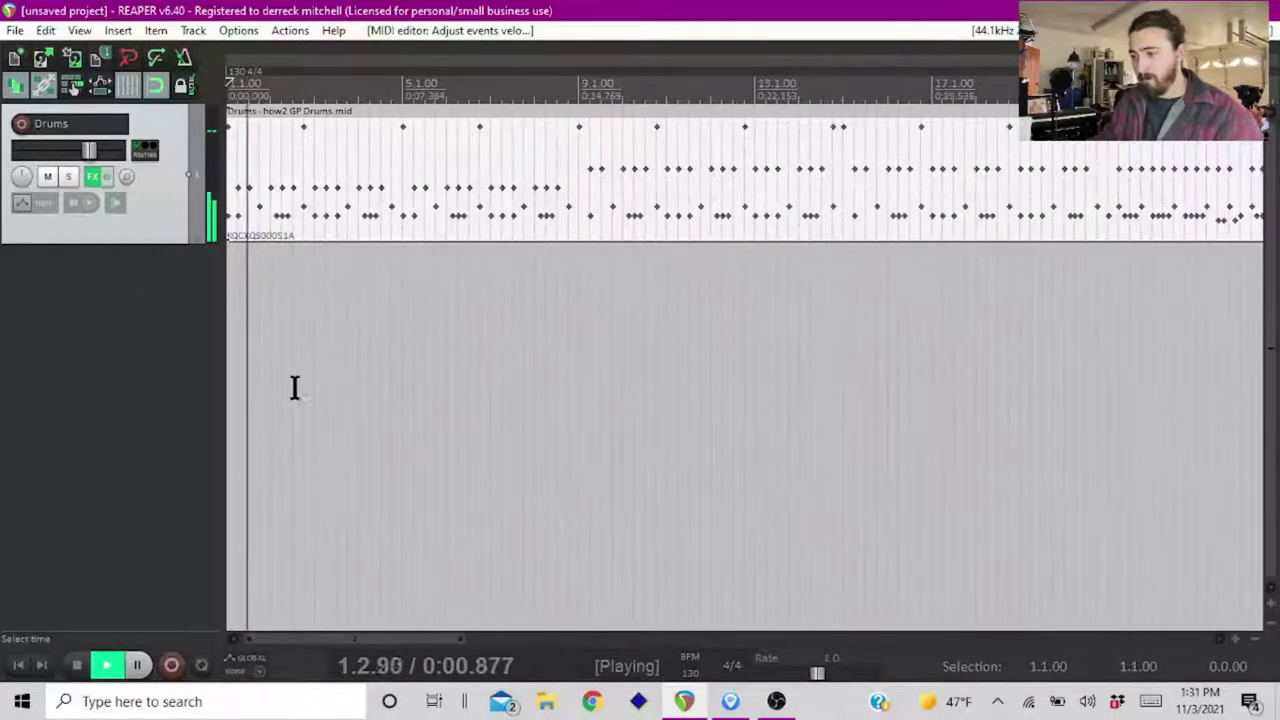
{"action": "left_click", "coordinate": [91, 177]}
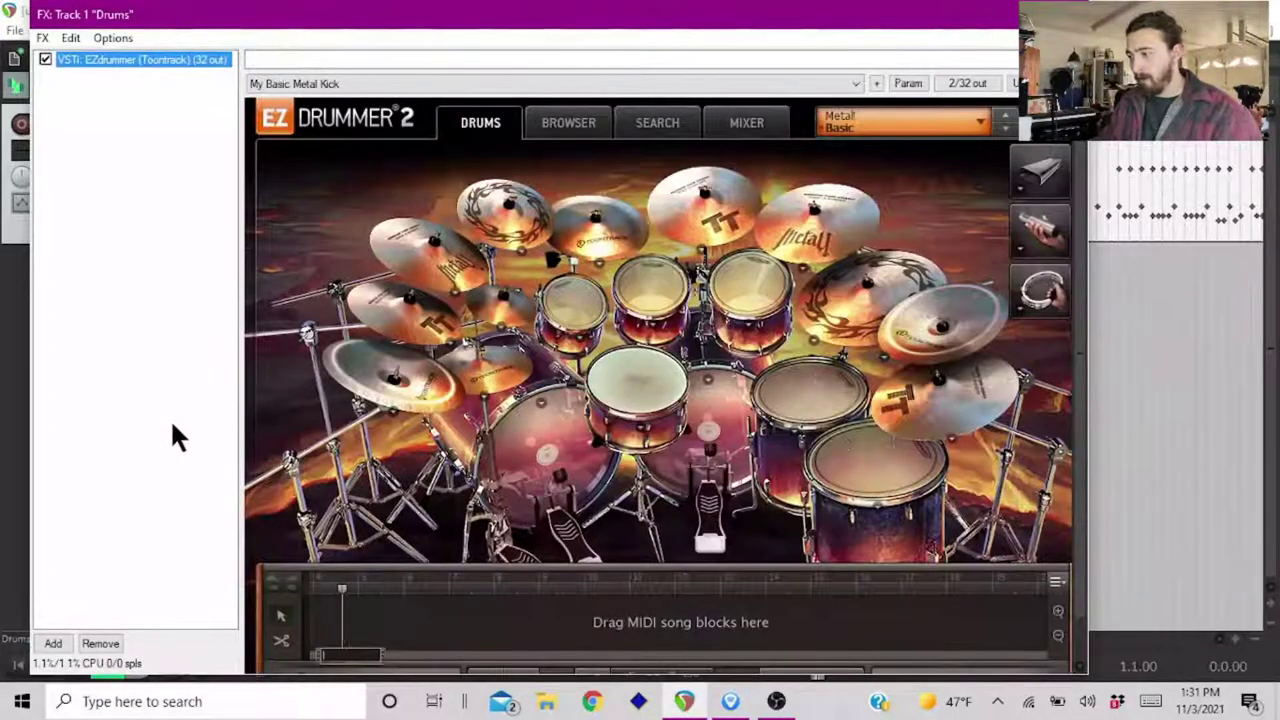
{"action": "left_click", "coordinate": [875, 120]}
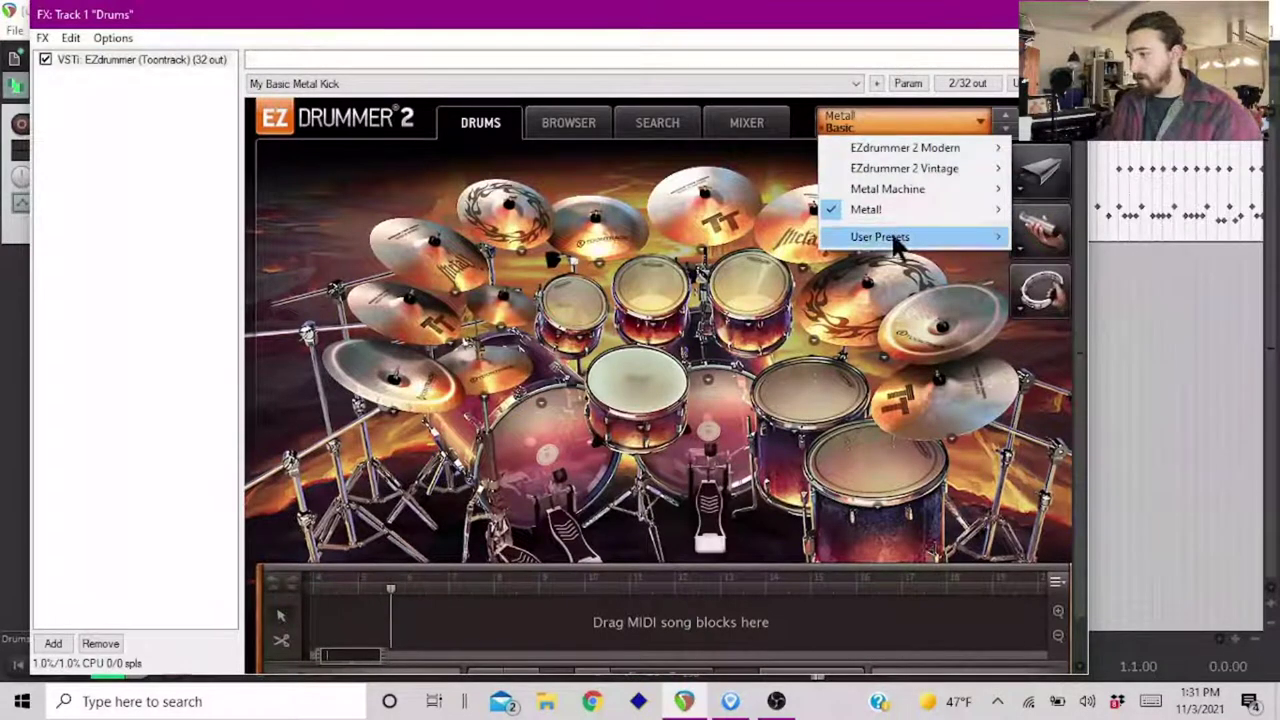
{"action": "mouse_move", "coordinate": [892, 212]}
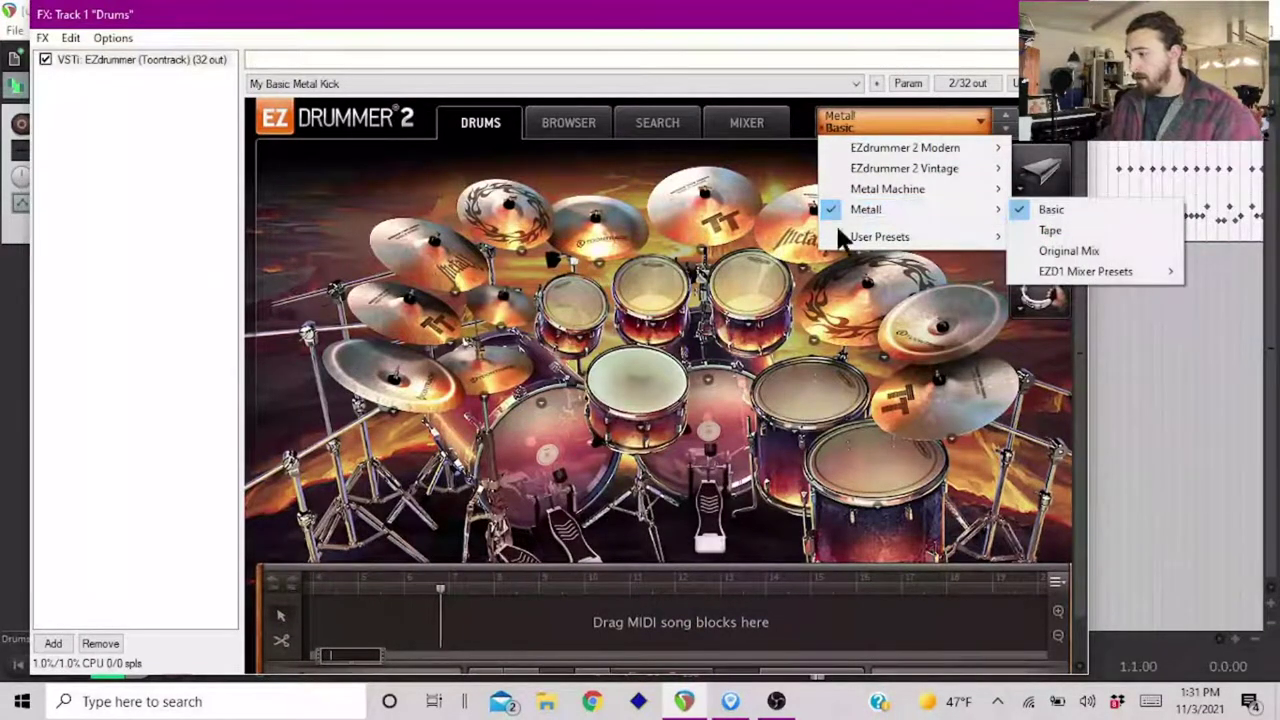
{"action": "left_click", "coordinate": [625, 175]}
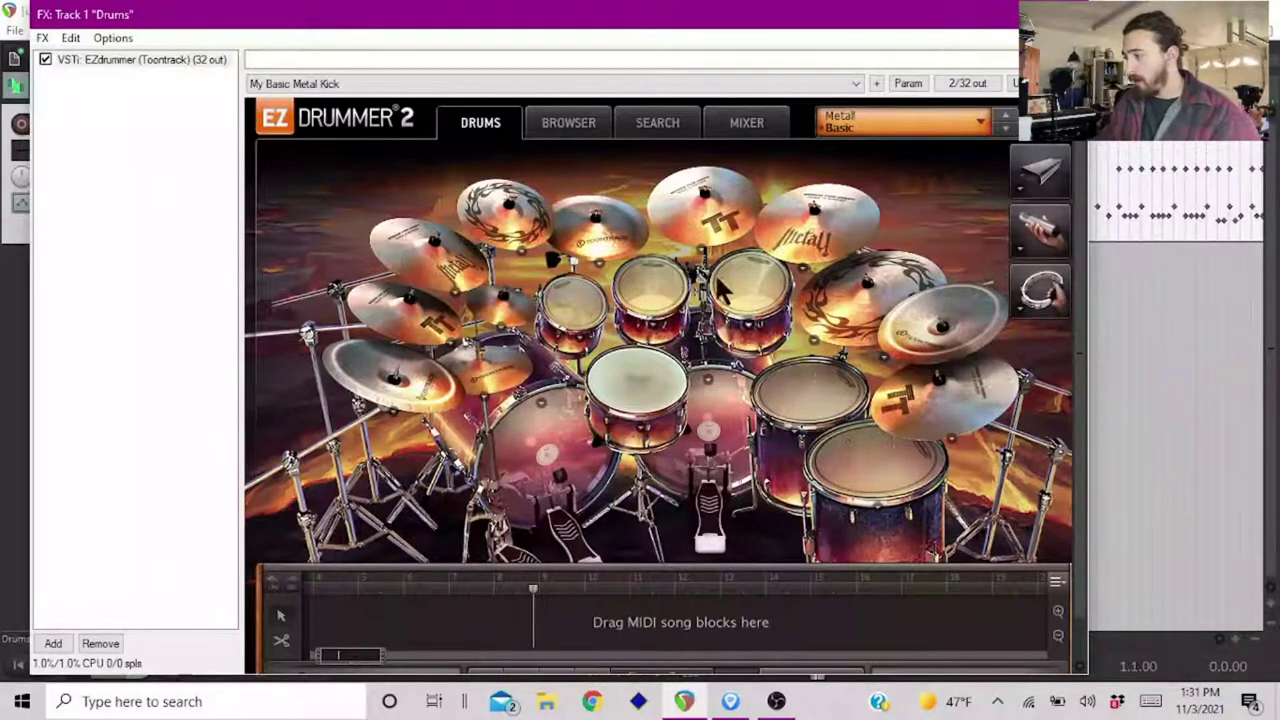
{"action": "left_click", "coordinate": [955, 121]}
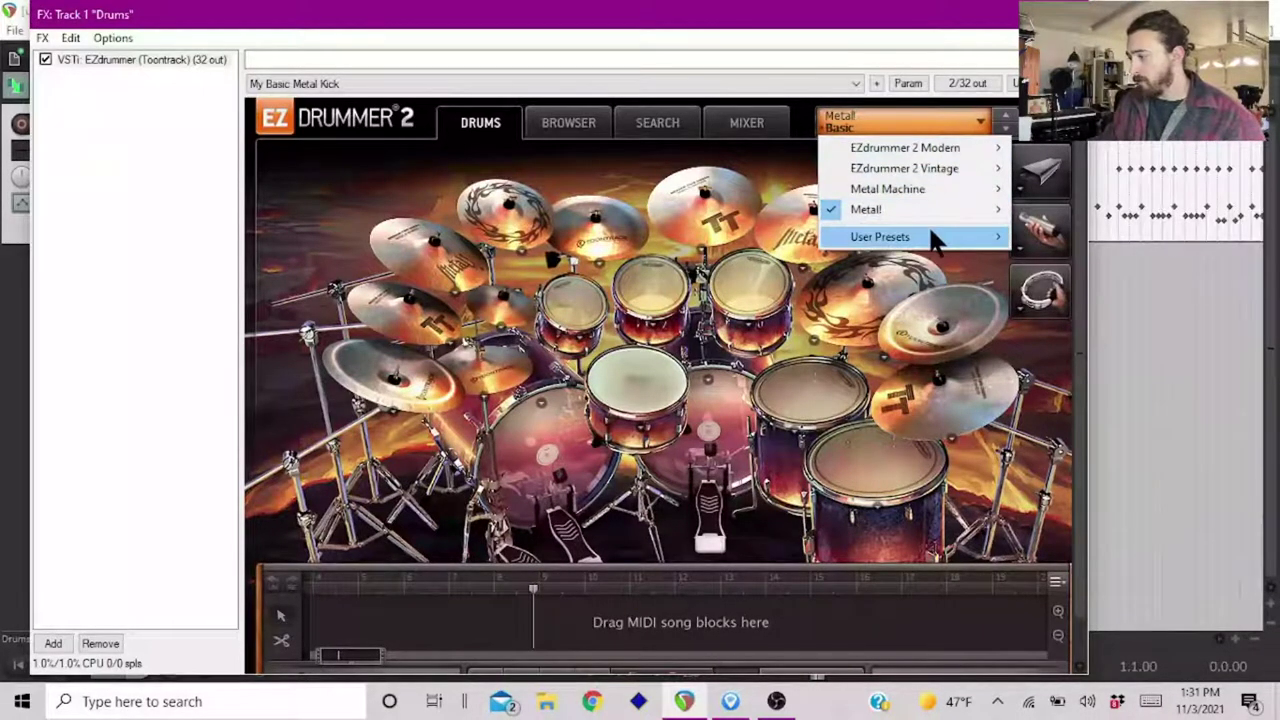
{"action": "mouse_move", "coordinate": [943, 237]}
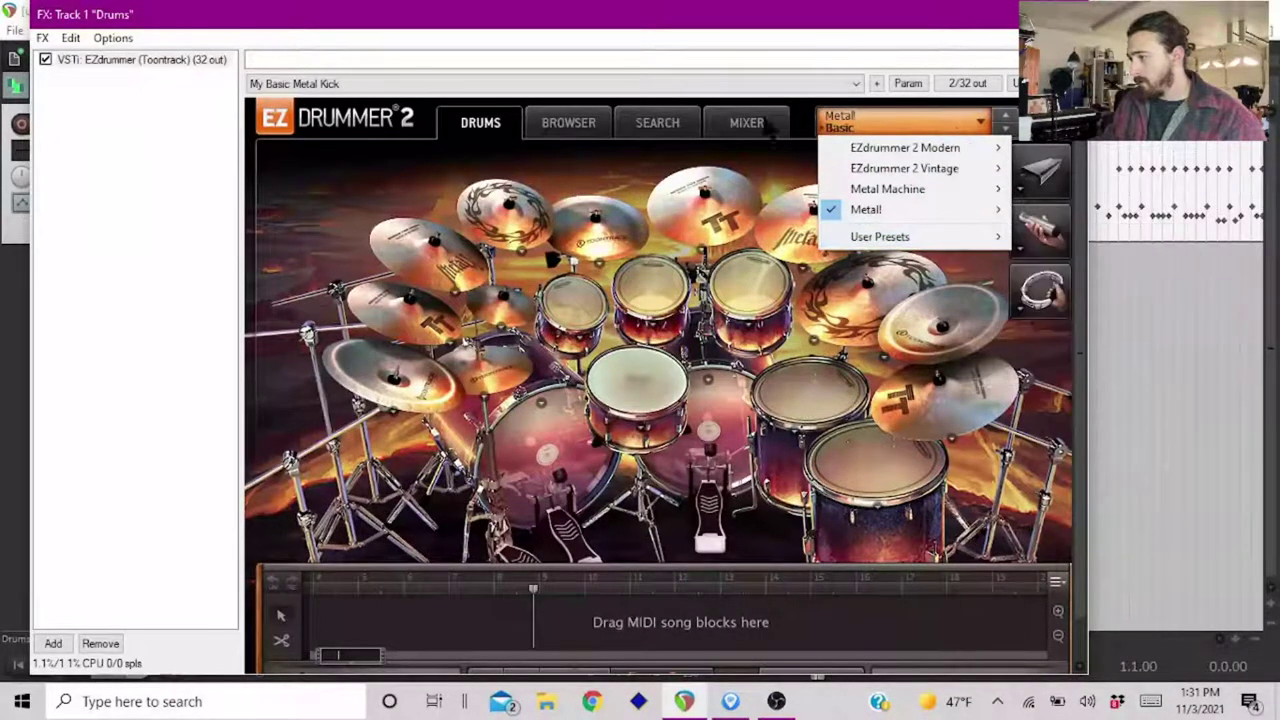
- Check the saved plug-in presets, keep My Basic Metal Kick selected, and view the mix presets of the Metal! library
{"action": "left_click", "coordinate": [727, 86]}
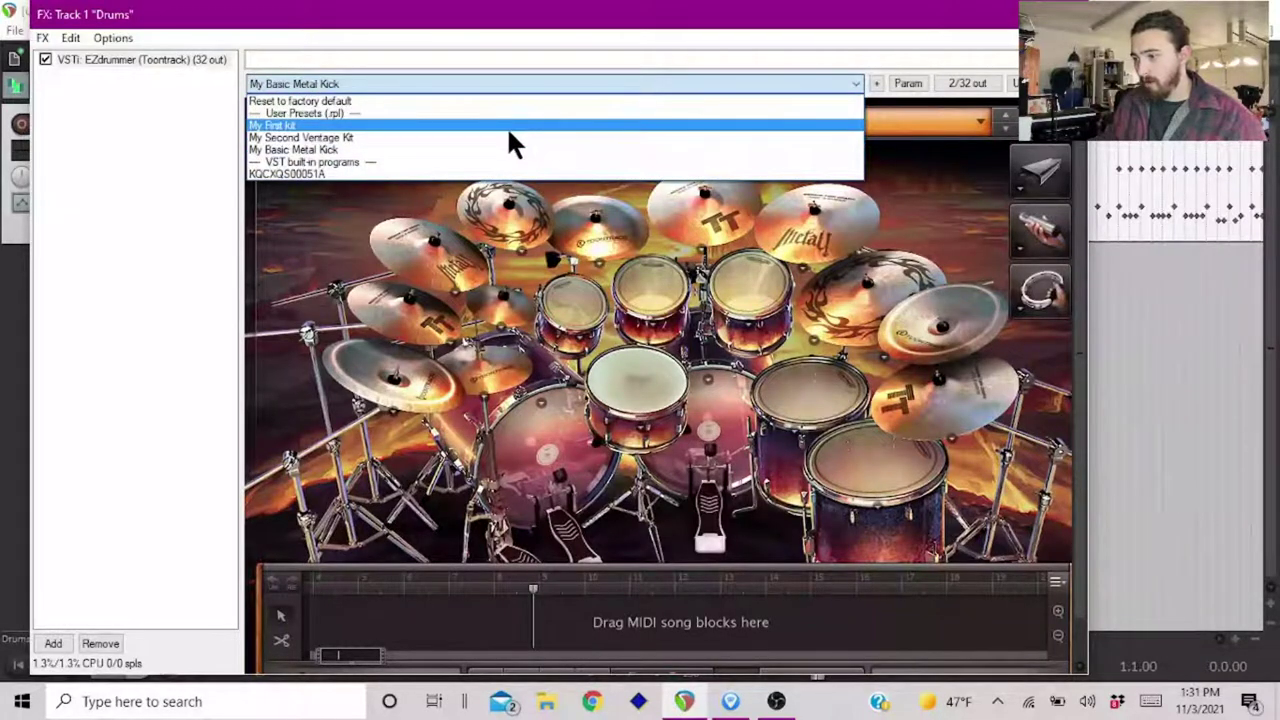
{"action": "left_click", "coordinate": [465, 148]}
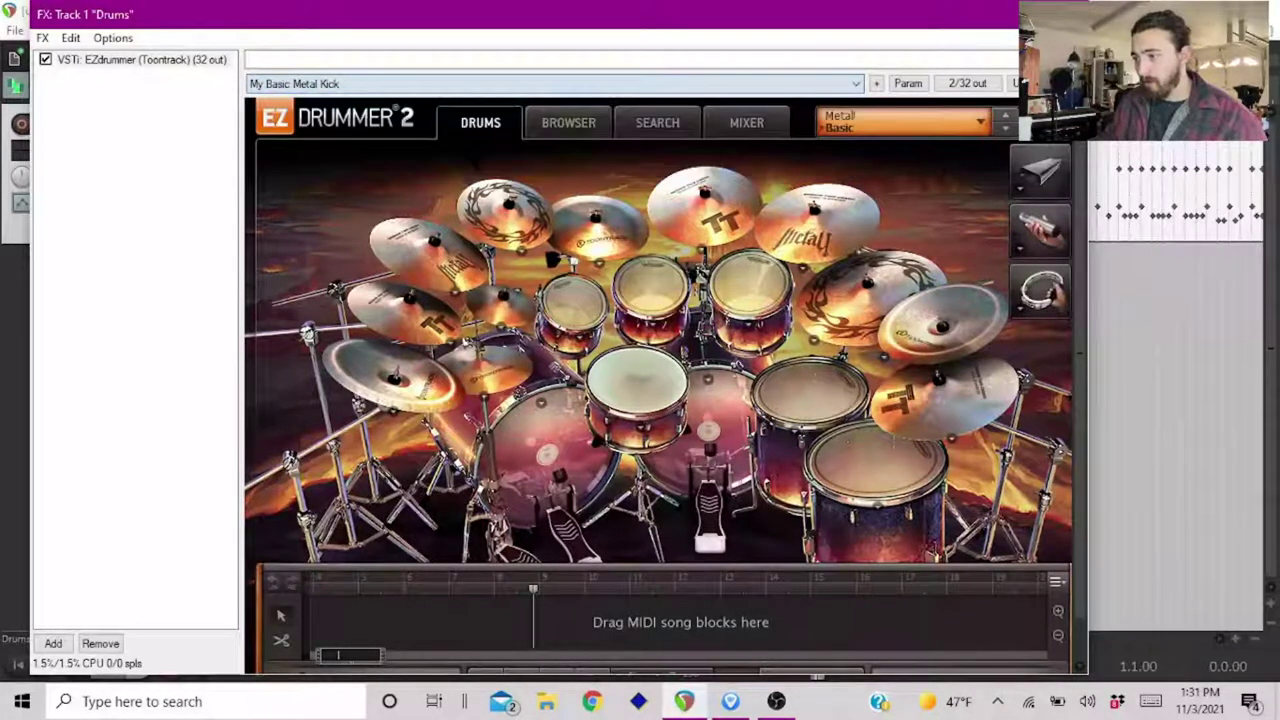
{"action": "left_click", "coordinate": [917, 114]}
{"action": "mouse_move", "coordinate": [930, 210]}
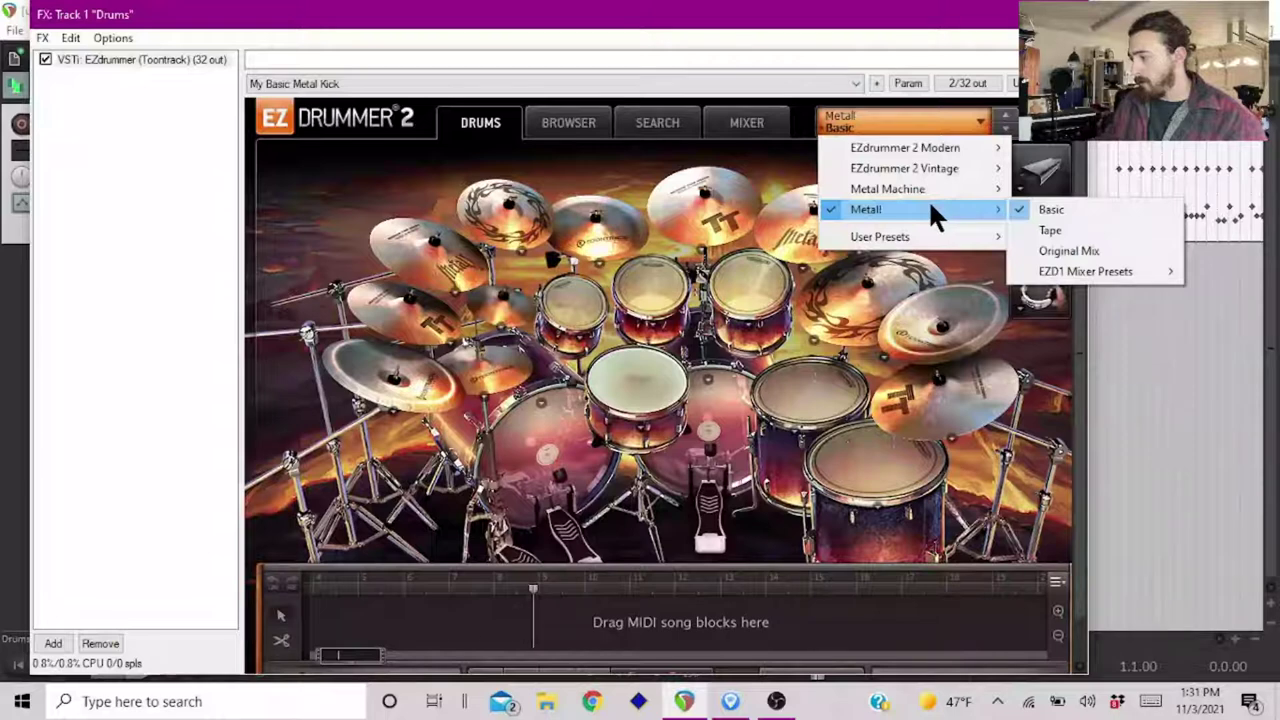
- Examine the kick drum's sound choices and the EZdrummer mixer, and close the track's FX window
{"action": "left_click", "coordinate": [708, 388]}
{"action": "left_click", "coordinate": [708, 386]}
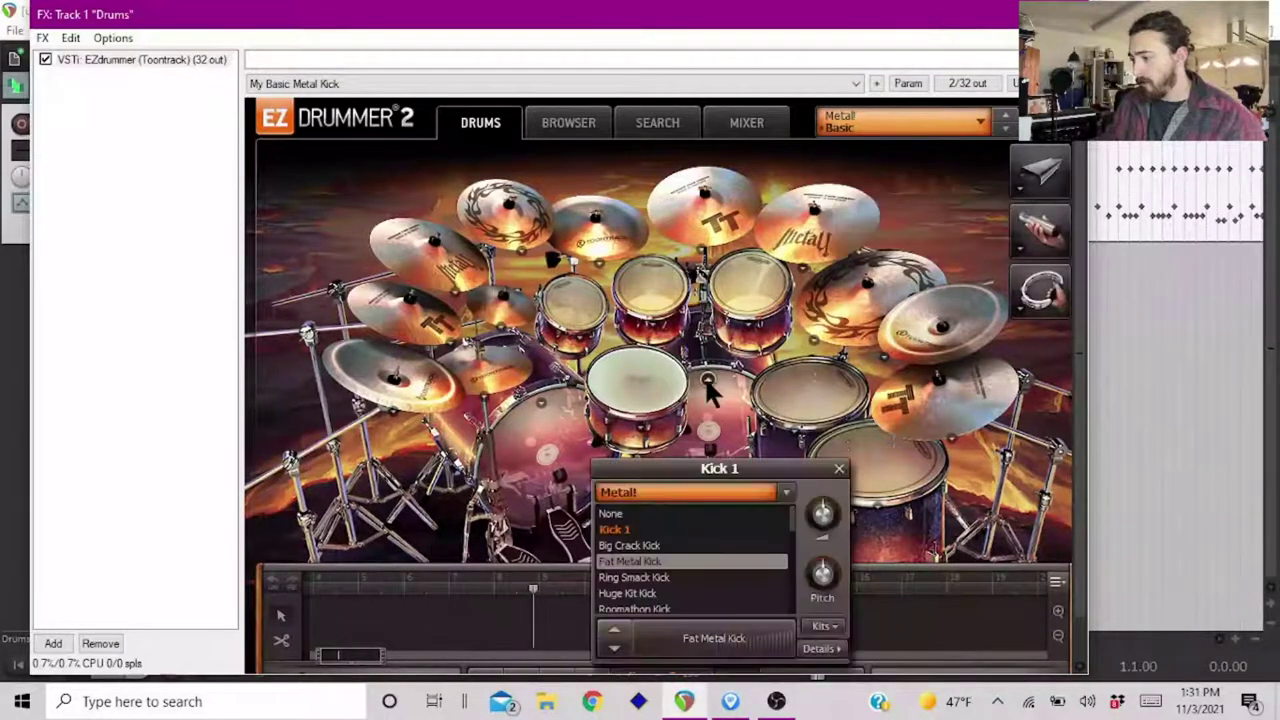
{"action": "left_click", "coordinate": [839, 469]}
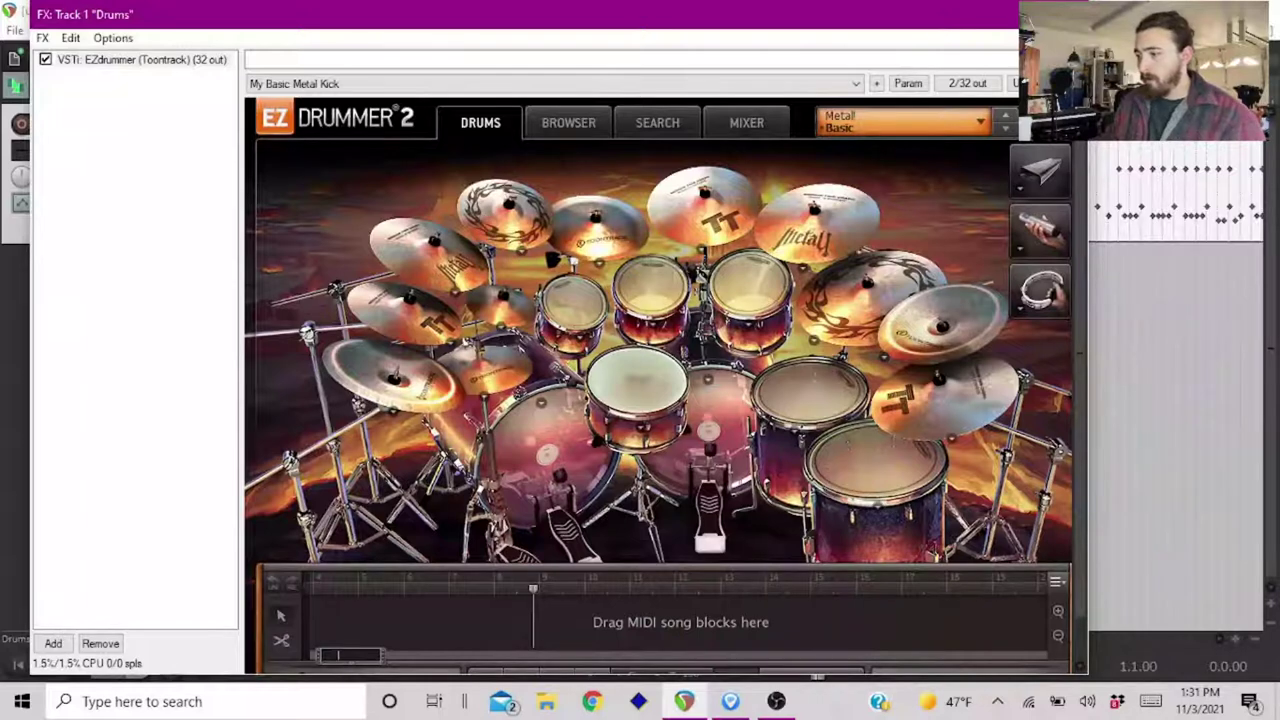
{"action": "left_click", "coordinate": [735, 125]}
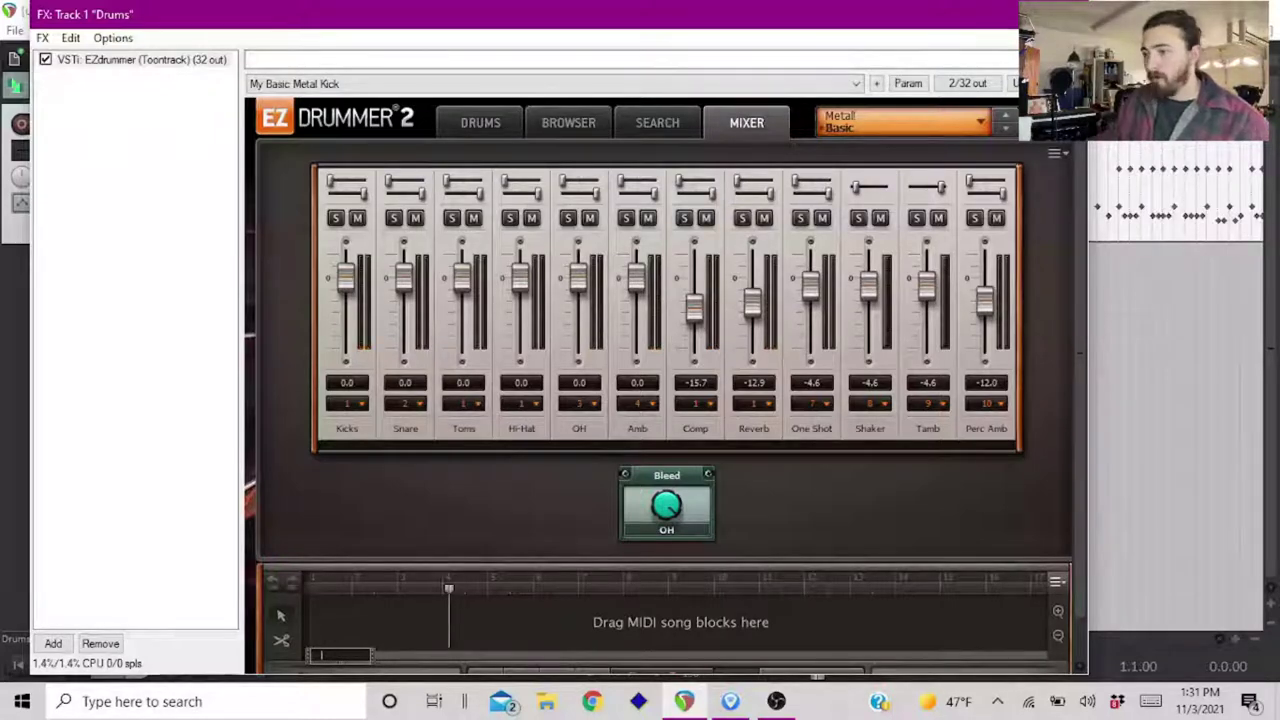
{"action": "left_click", "coordinate": [1067, 14]}
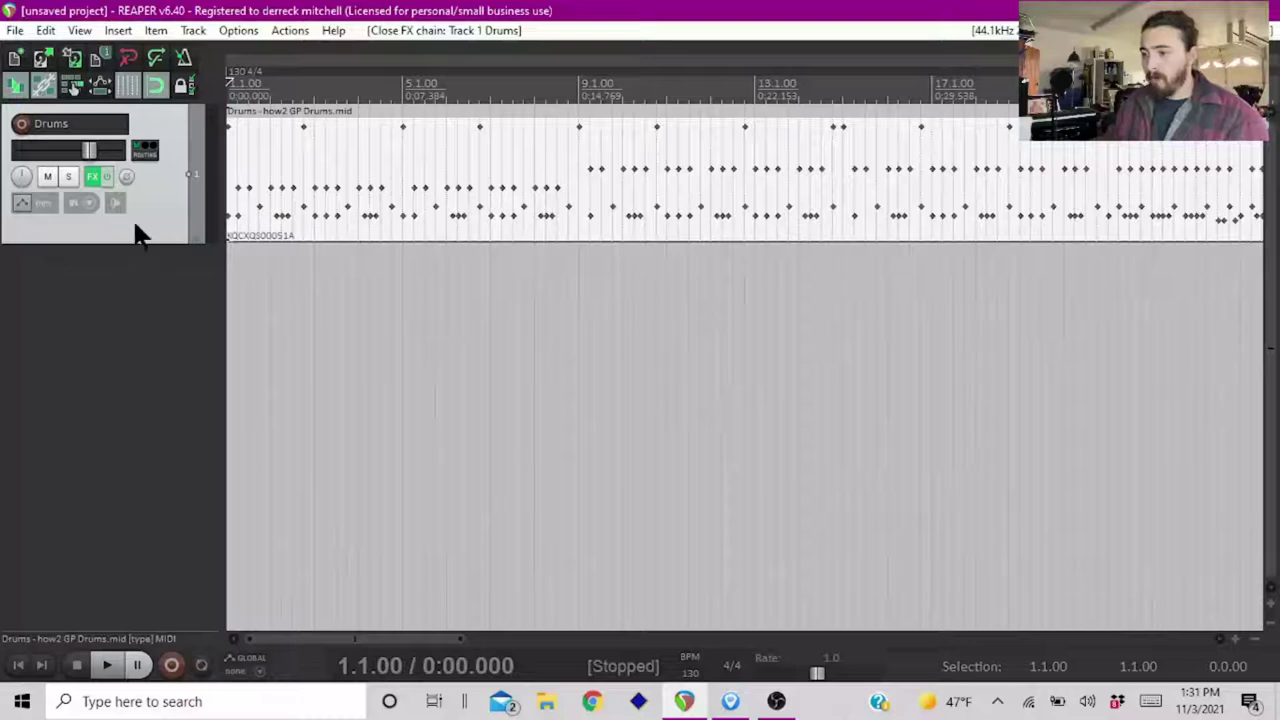
- Add four new empty tracks below the Drums track
{"action": "double_click", "coordinate": [156, 282]}
{"action": "double_click", "coordinate": [158, 344]}
{"action": "double_click", "coordinate": [134, 398]}
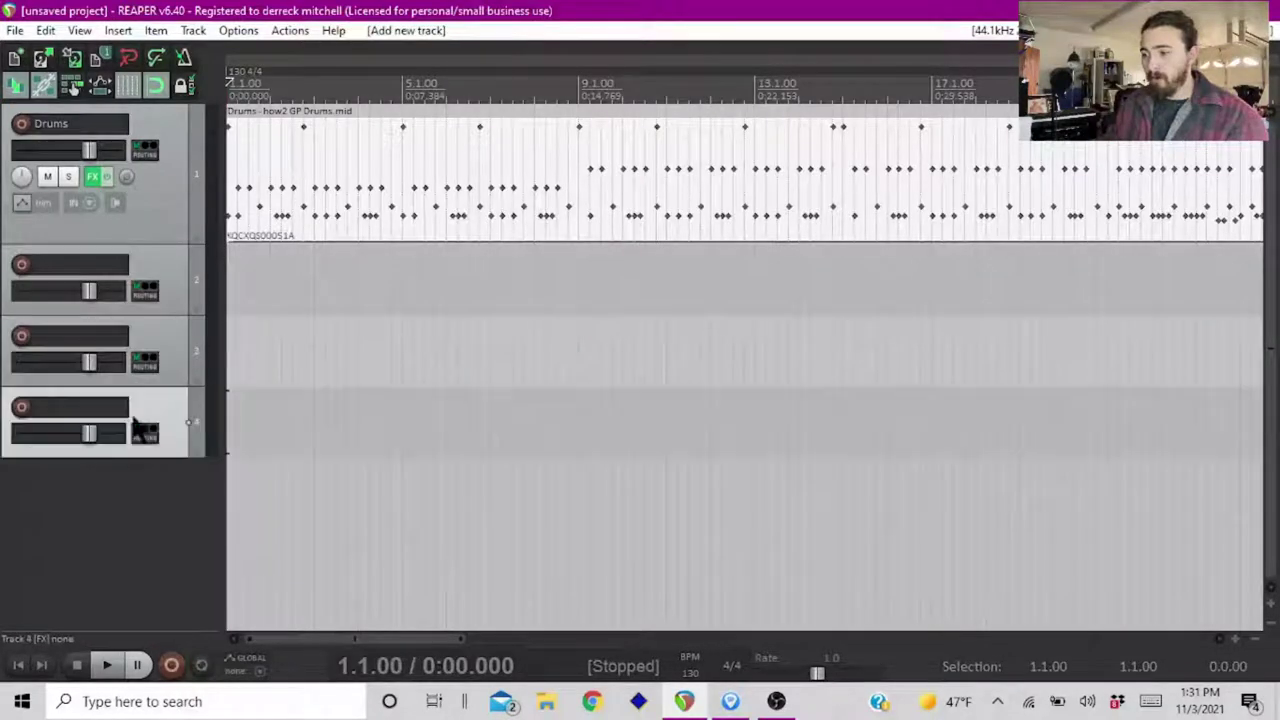
{"action": "double_click", "coordinate": [125, 490]}
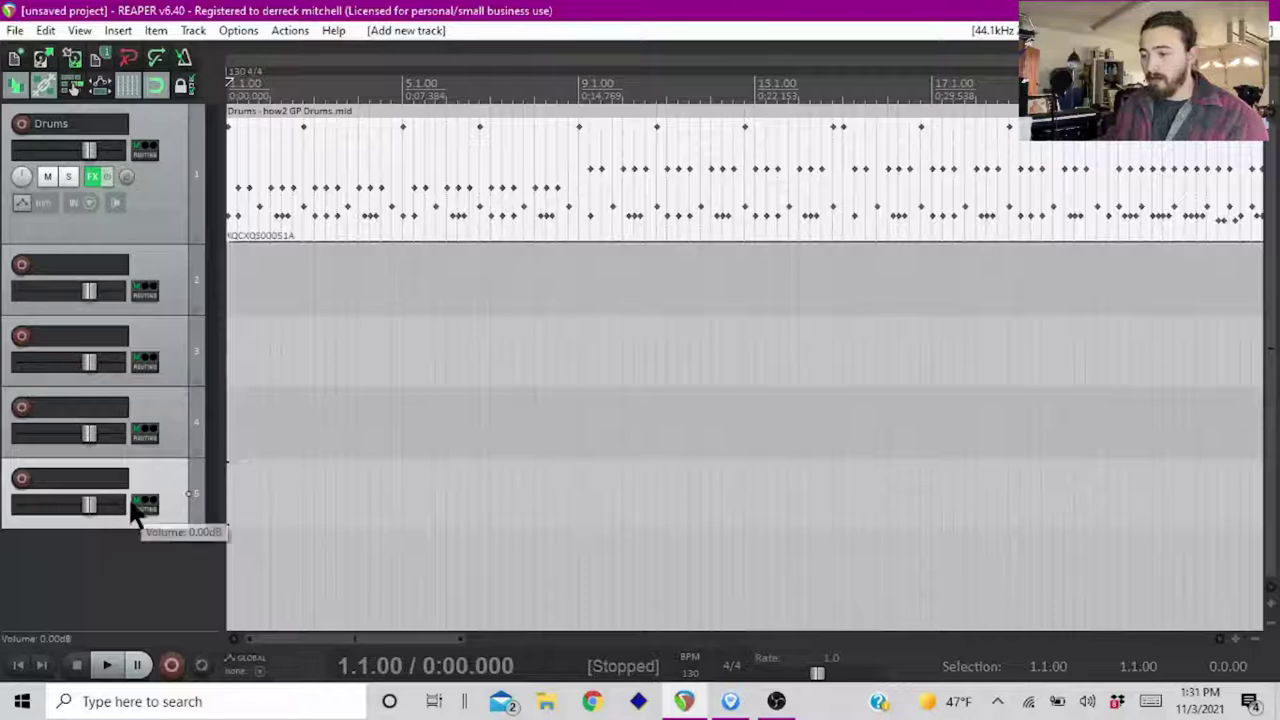
- Remove the four empty tracks below the Drums track
{"action": "right_click", "coordinate": [153, 276]}
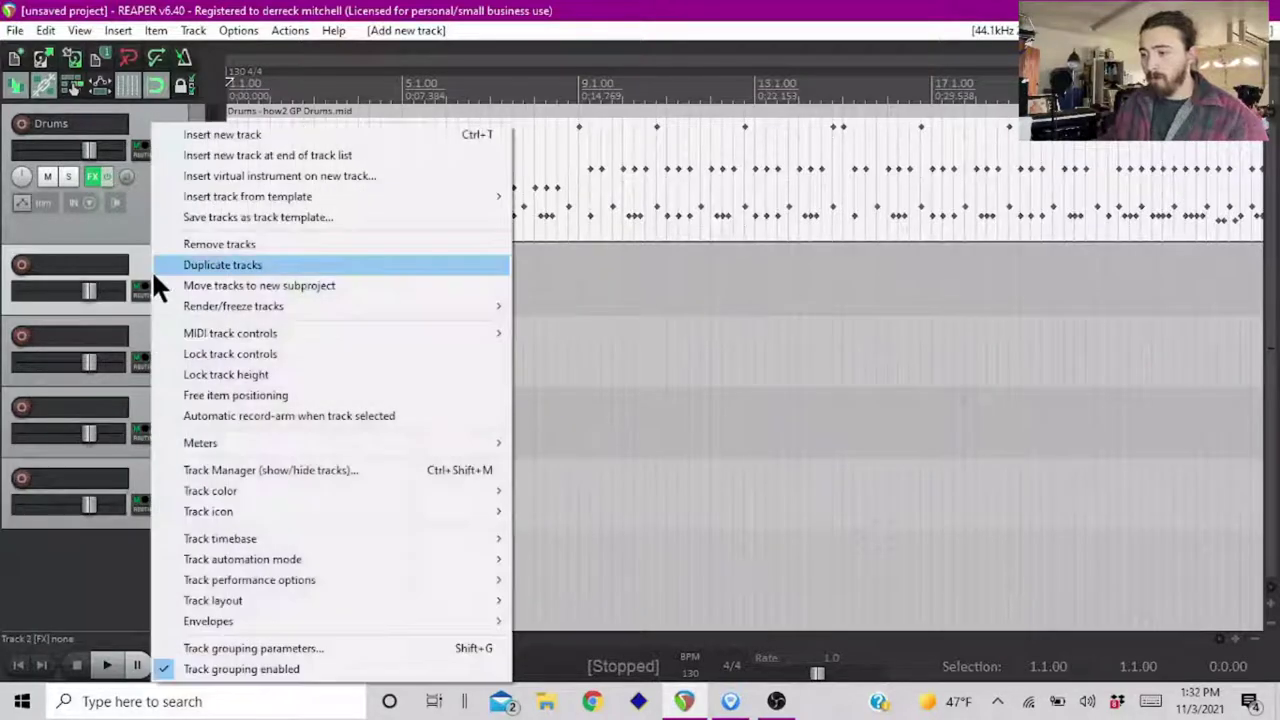
{"action": "left_click", "coordinate": [36, 580]}
{"action": "left_click", "coordinate": [163, 473]}
{"action": "left_click", "coordinate": [168, 419], "text": "ctrl"}
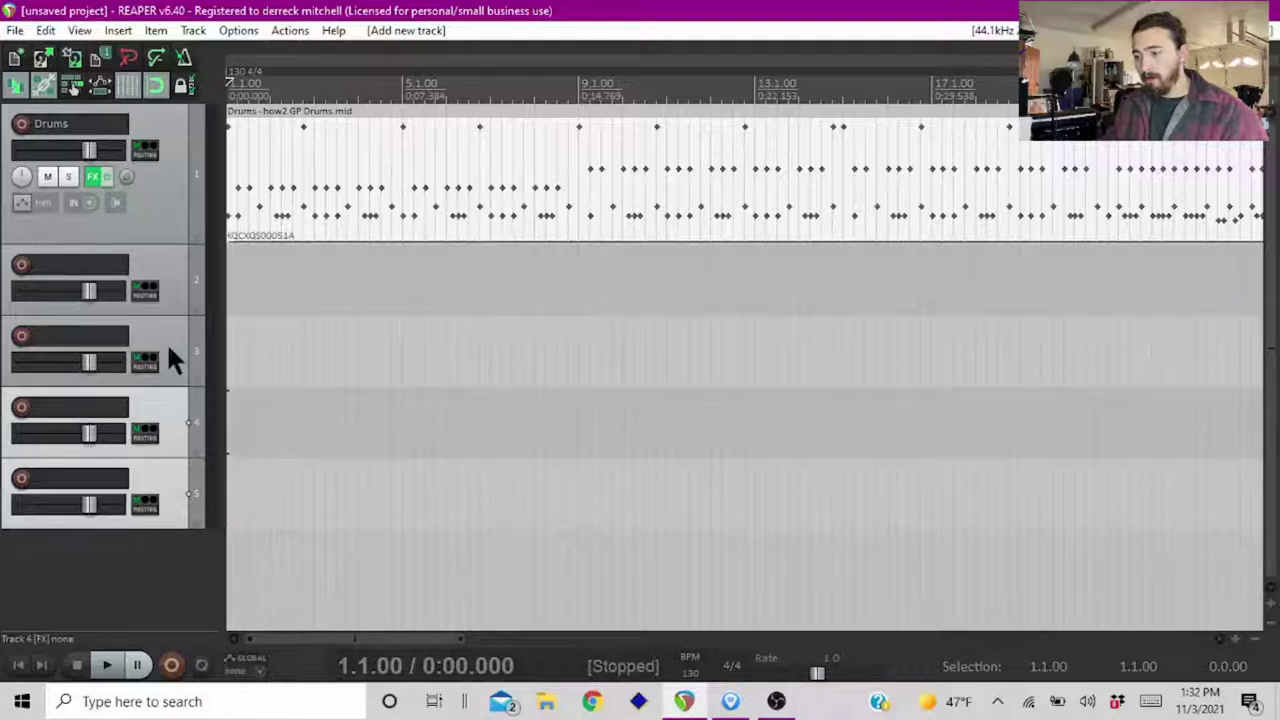
{"action": "left_click", "coordinate": [168, 346], "text": "ctrl"}
{"action": "left_click", "coordinate": [167, 308], "text": "ctrl"}
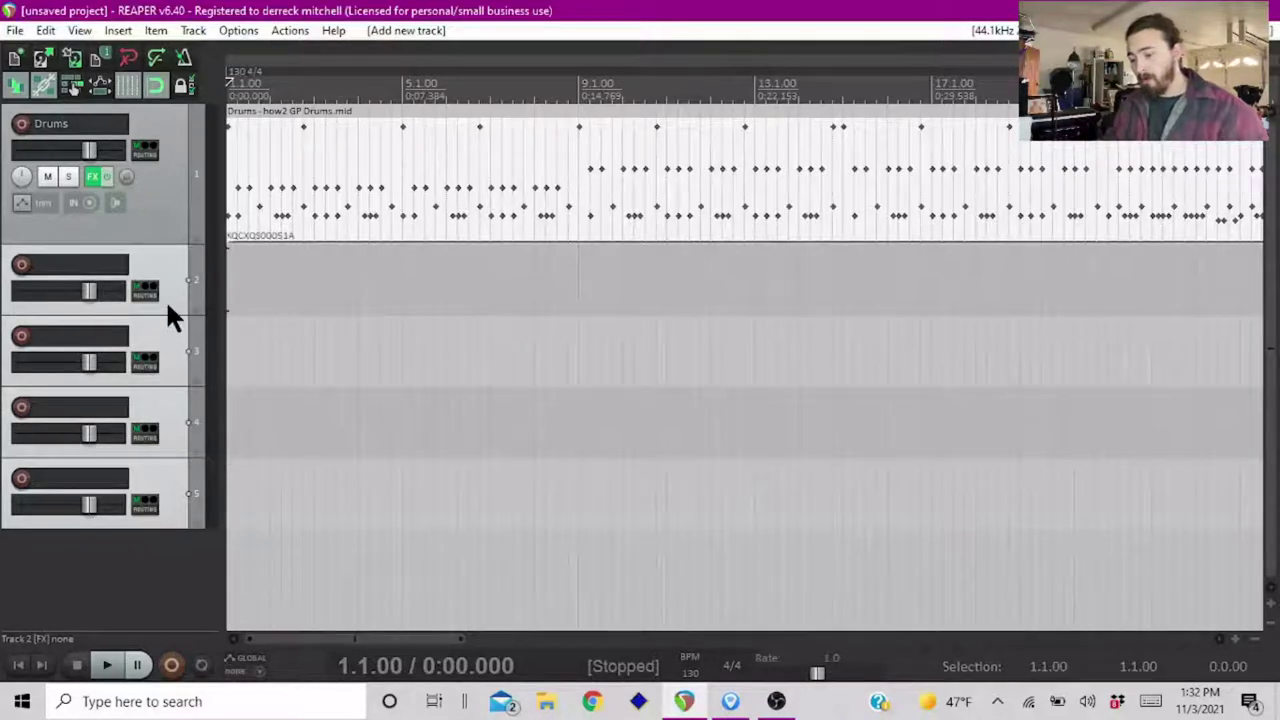
{"action": "key", "text": "Delete"}
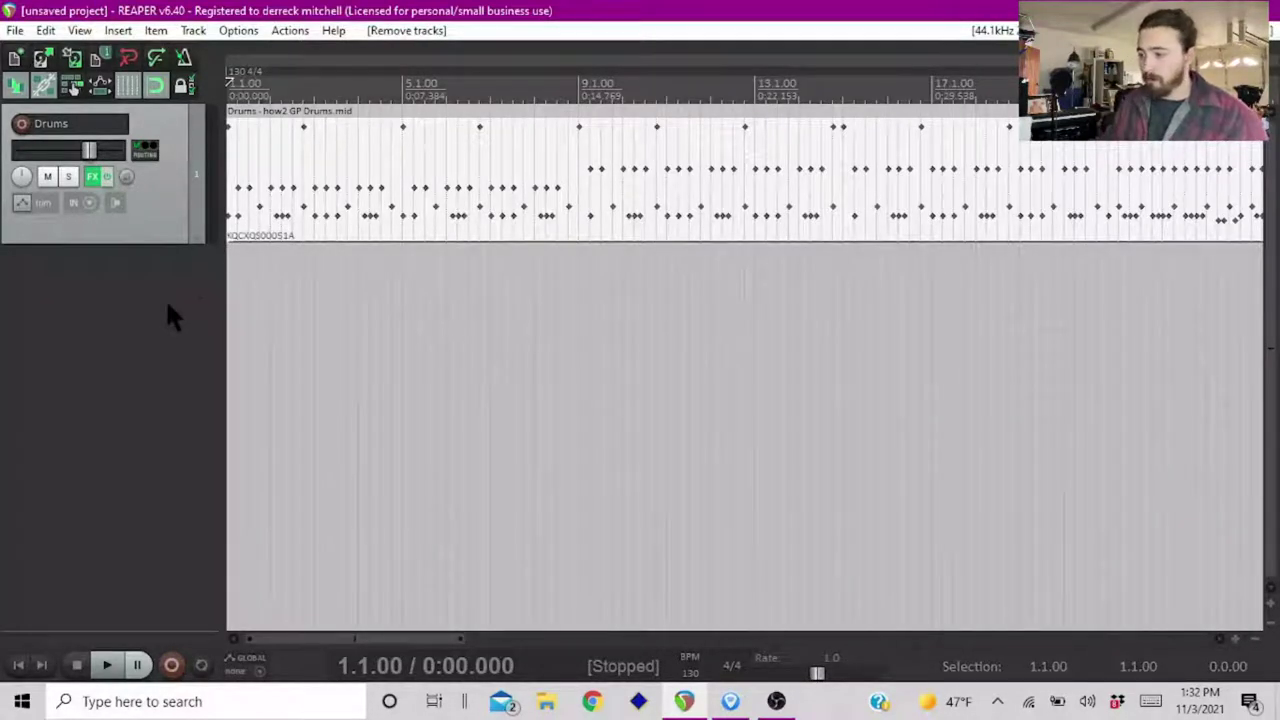
- Switch to Guitar Pro and select the Intro bars of the Drums track to check where the section ends
{"action": "scroll", "coordinate": [597, 245], "scroll_direction": "down", "scroll_amount": 3}
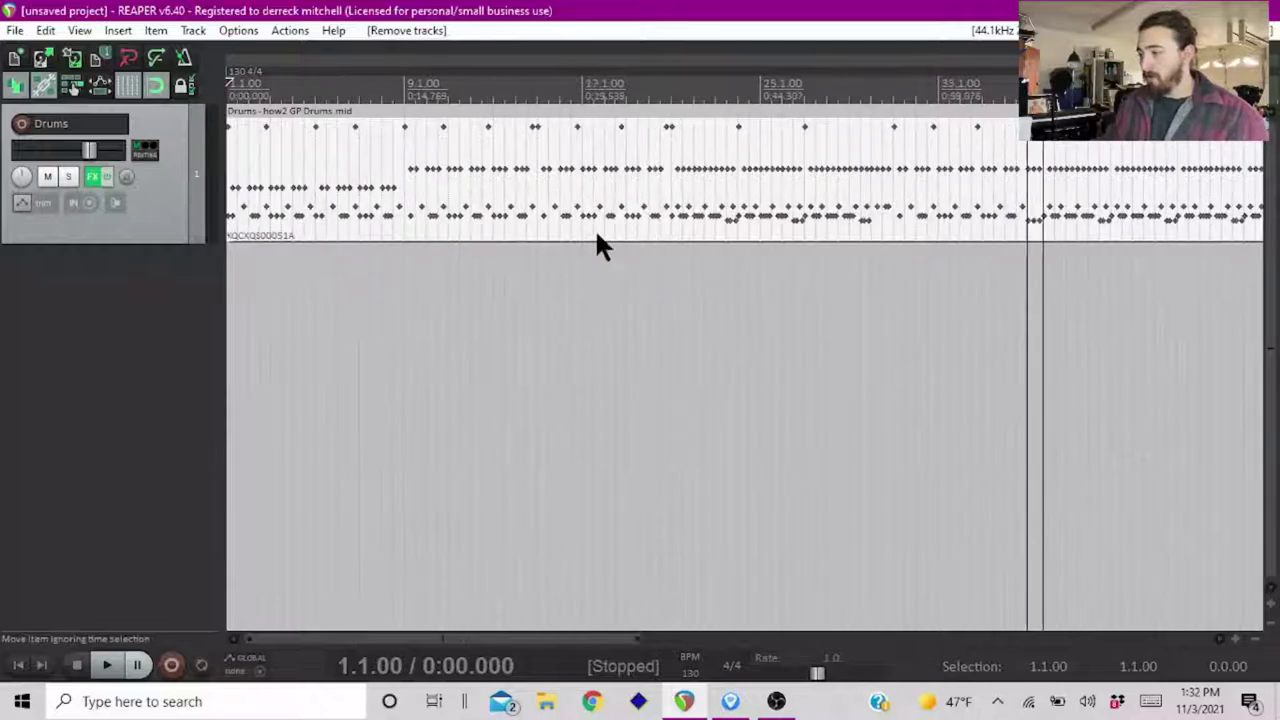
{"action": "scroll", "coordinate": [600, 248], "scroll_direction": "down", "scroll_amount": 3}
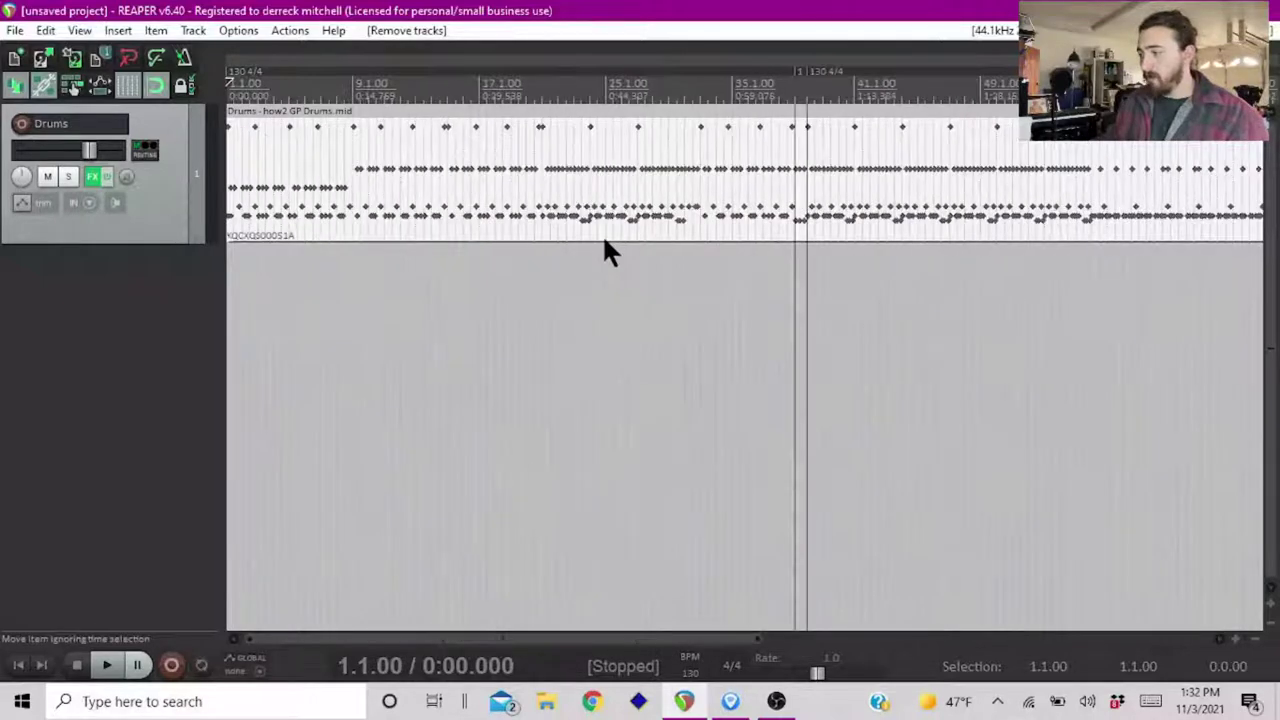
{"action": "left_click", "coordinate": [730, 701]}
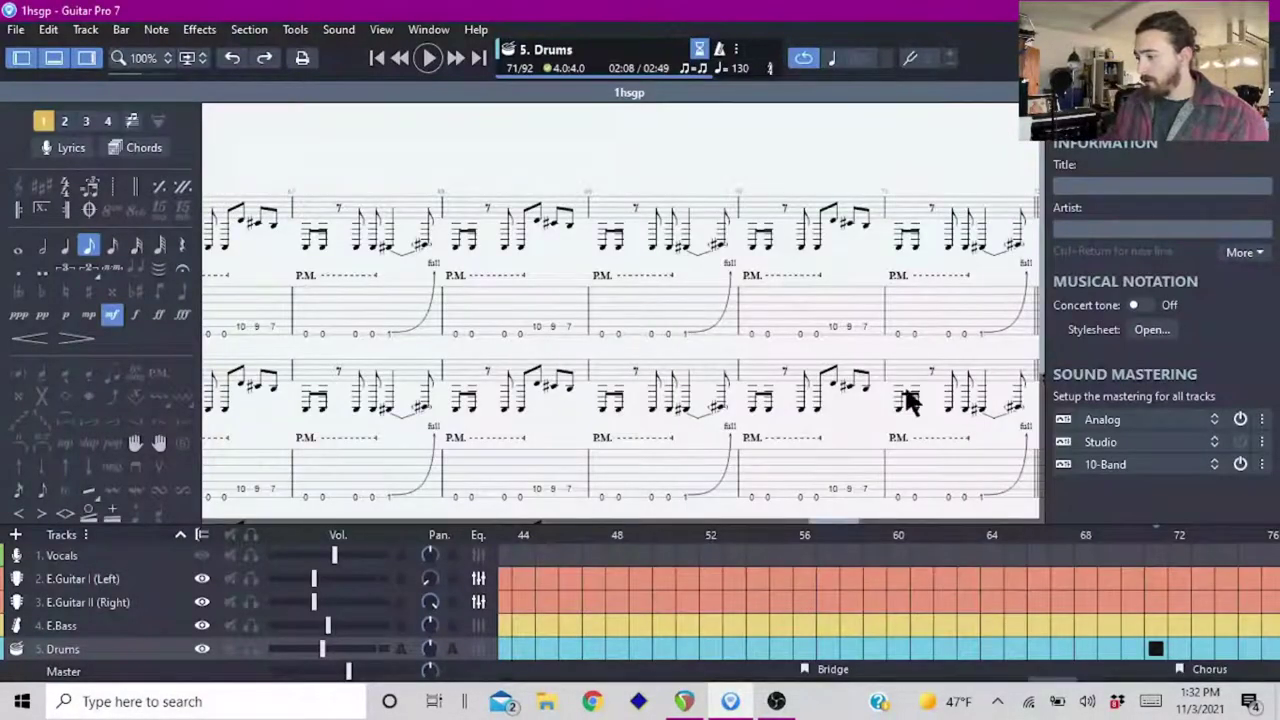
{"action": "left_click_drag", "start_coordinate": [1060, 682], "coordinate": [700, 648]}
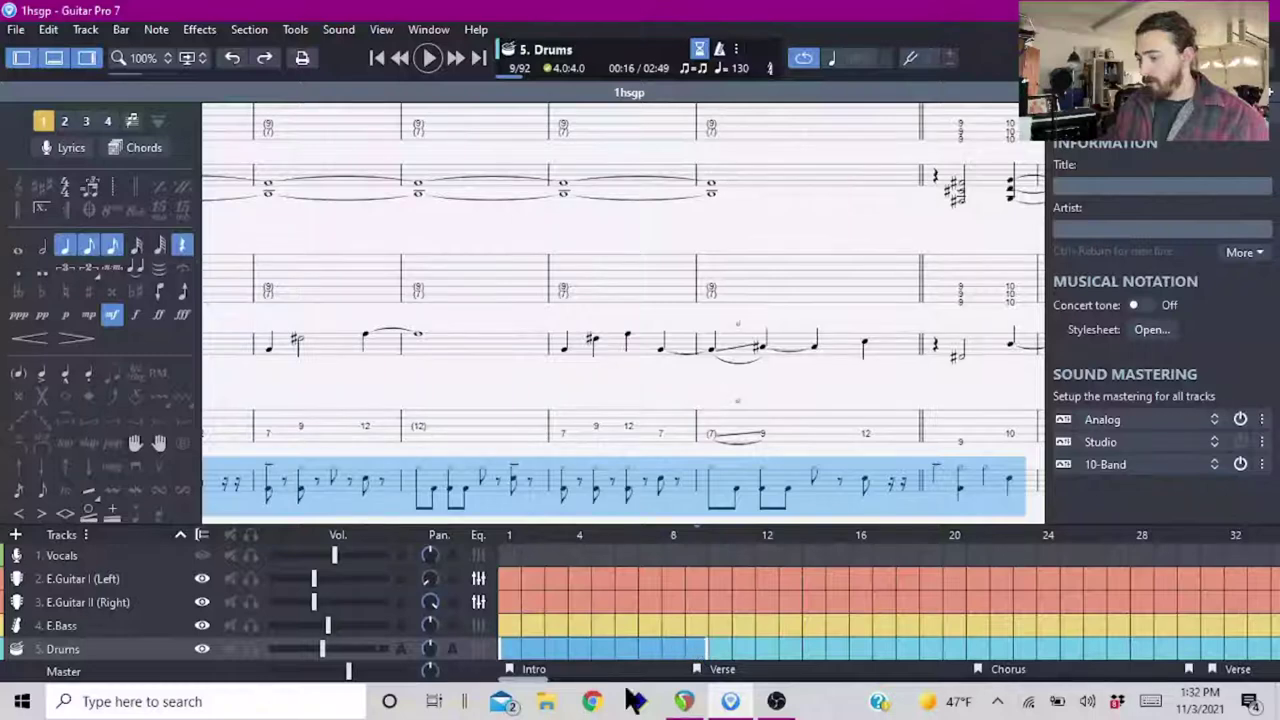
- Switch back to REAPER, select the time from measure 1 to measure 9, and create a region from the selection
{"action": "left_click", "coordinate": [684, 701]}
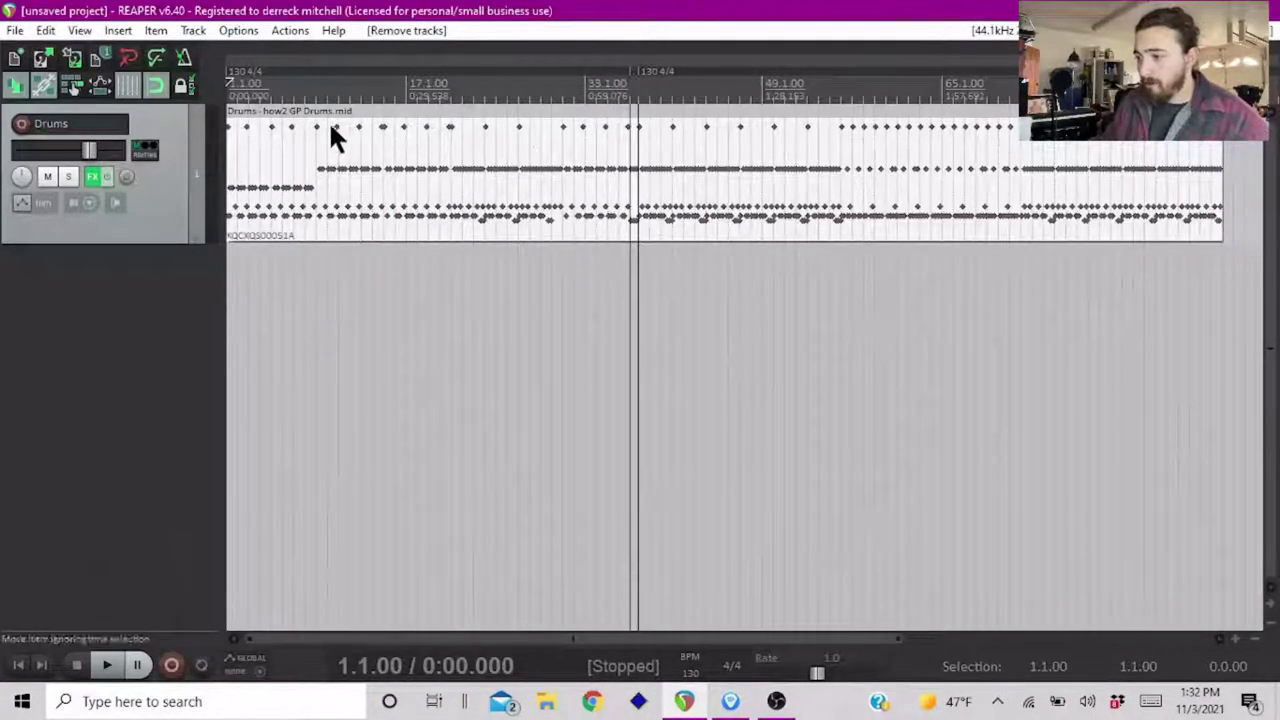
{"action": "left_click_drag", "start_coordinate": [236, 112], "coordinate": [313, 113]}
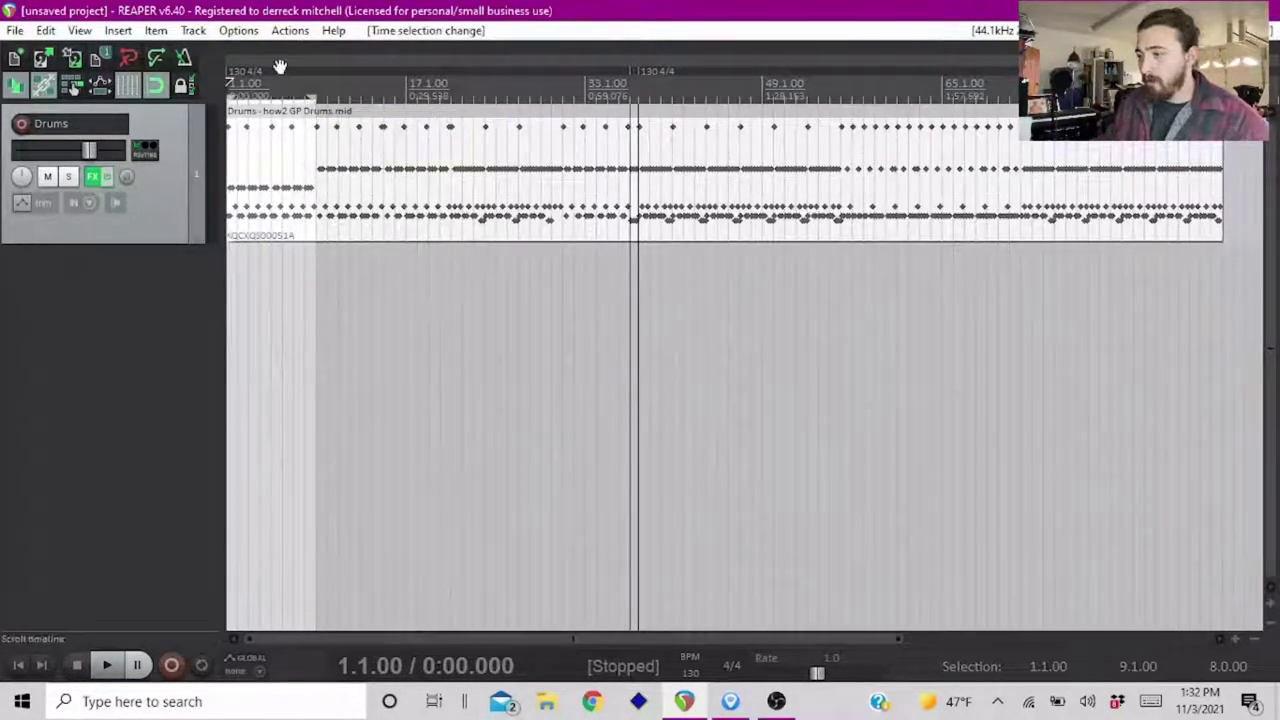
{"action": "right_click", "coordinate": [280, 66]}
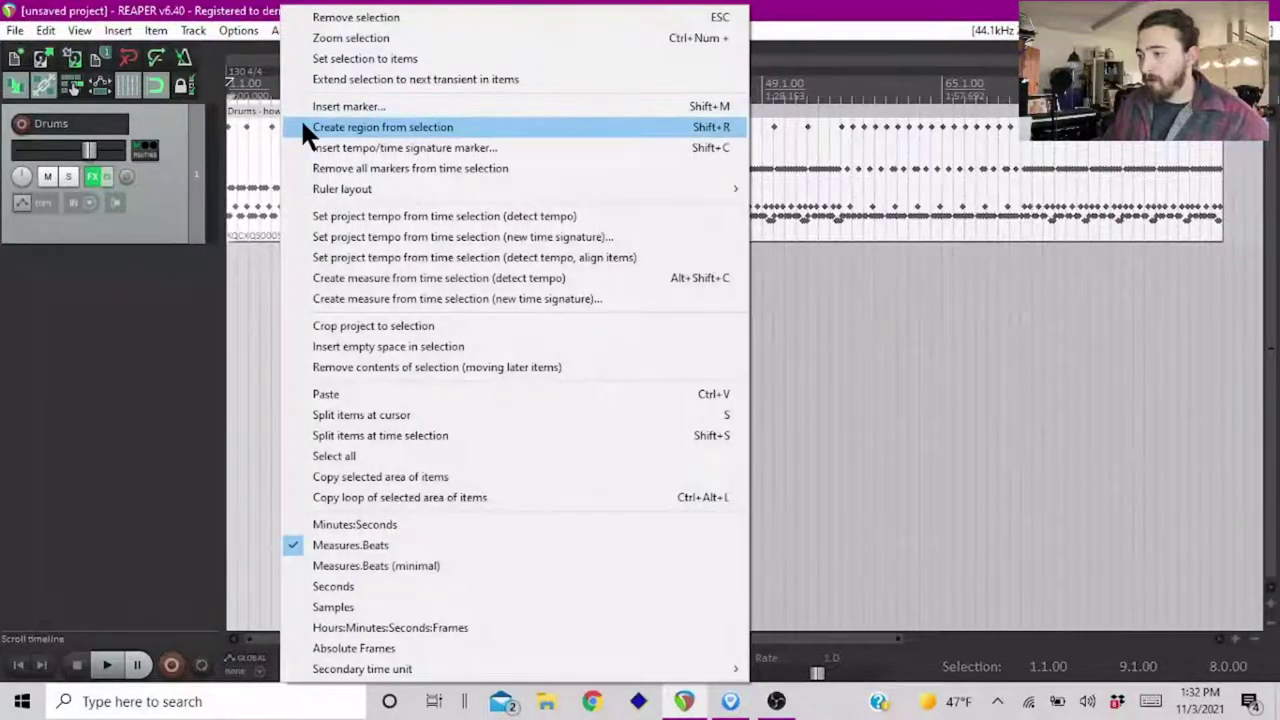
{"action": "left_click", "coordinate": [303, 128]}
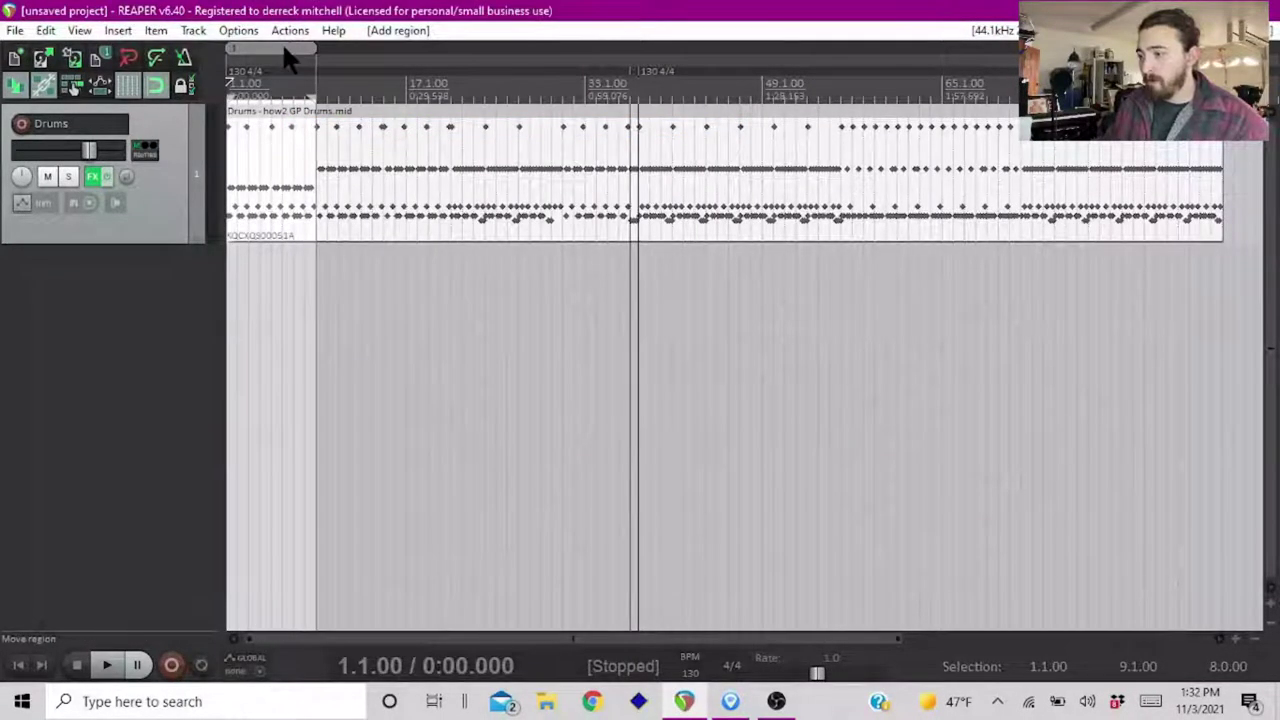
- Name the new region Intro and set its color to light red
{"action": "right_click", "coordinate": [308, 53]}
{"action": "left_click", "coordinate": [309, 55]}
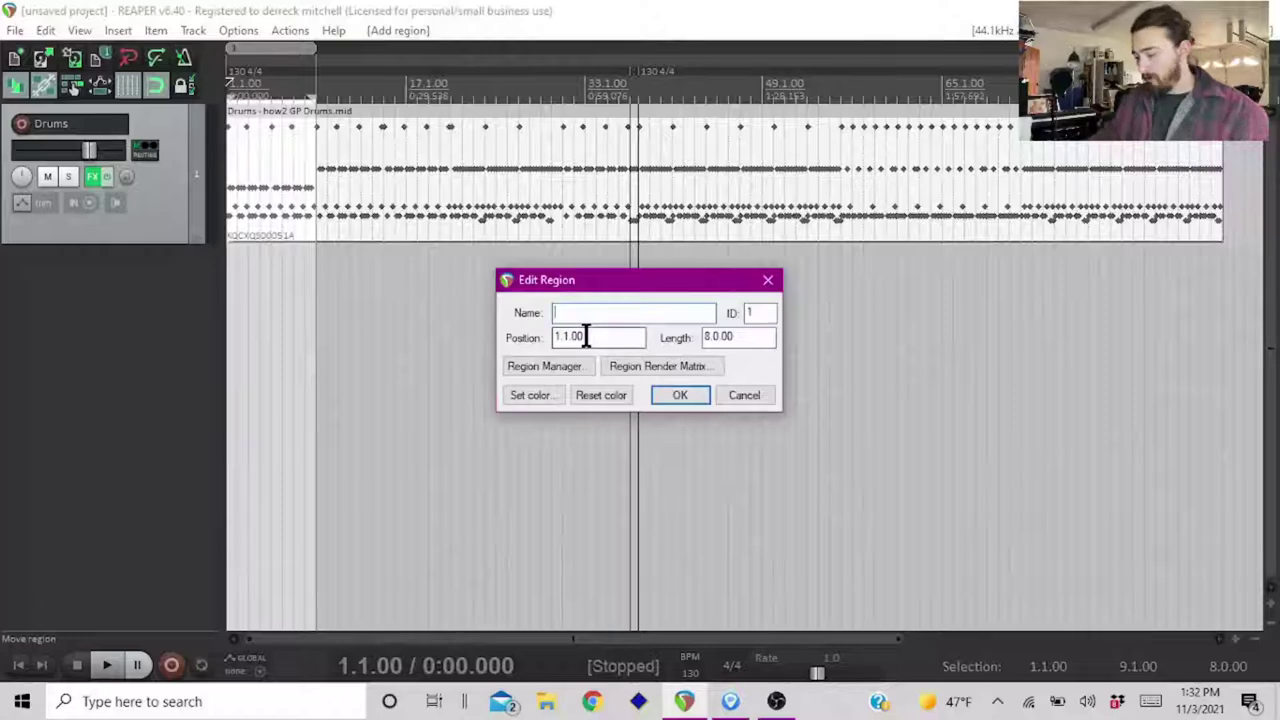
{"action": "left_click", "coordinate": [516, 392]}
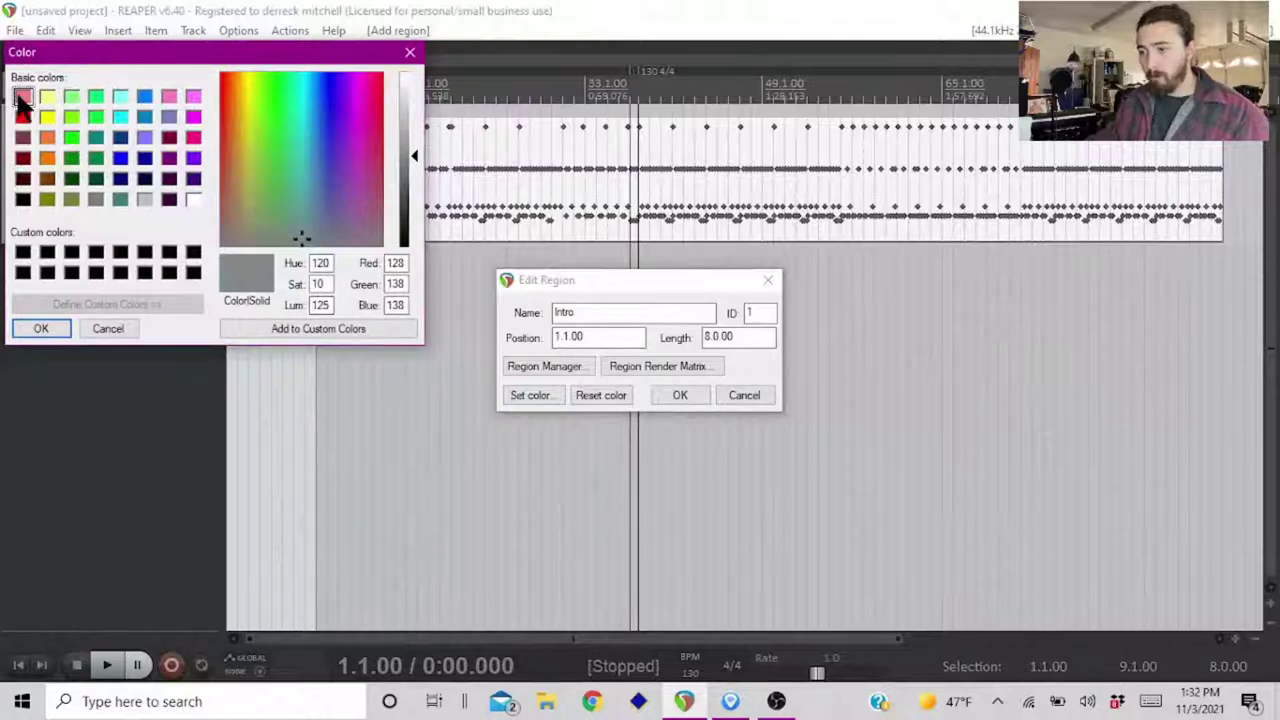
{"action": "left_click", "coordinate": [22, 98]}
{"action": "left_click", "coordinate": [36, 330]}
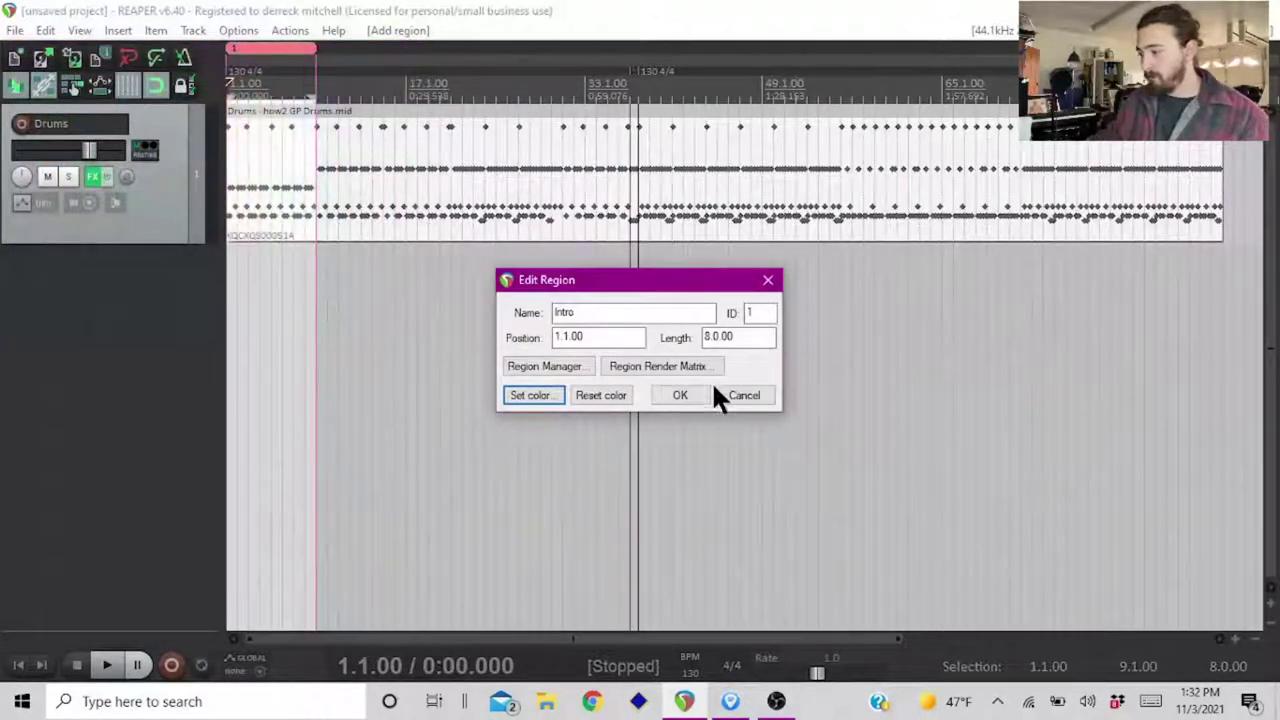
{"action": "left_click", "coordinate": [680, 394]}
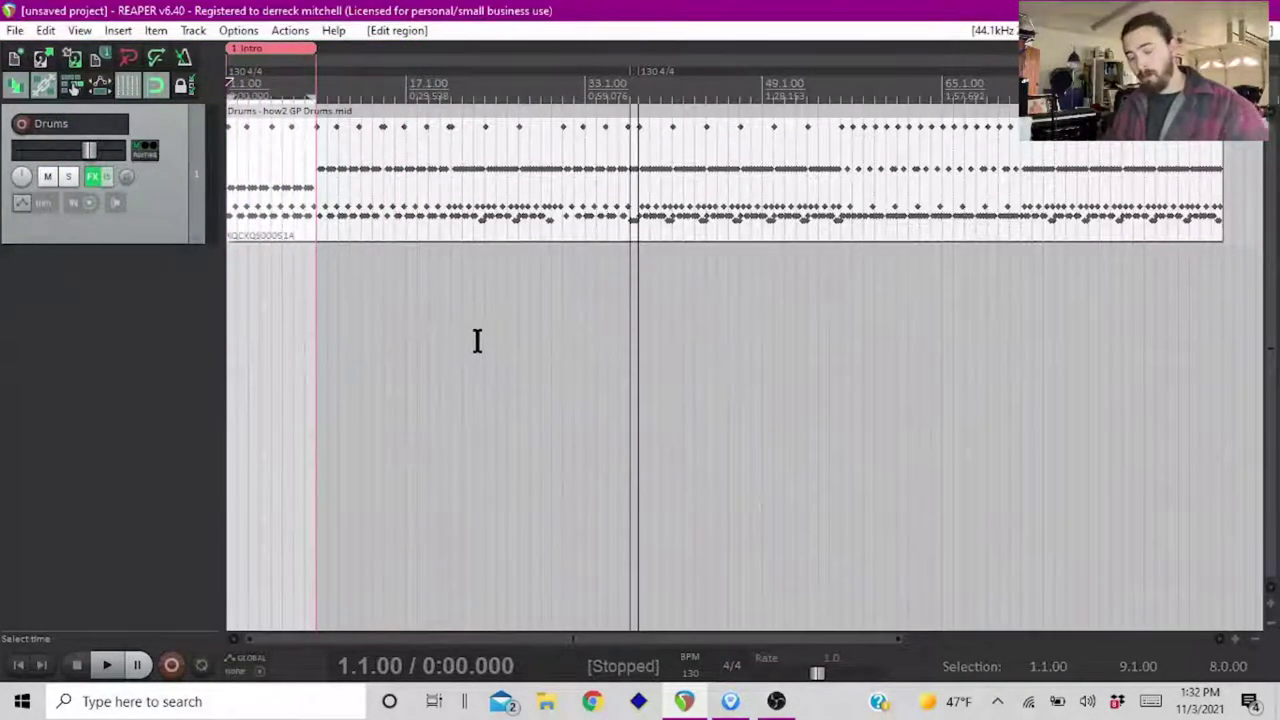
- Play the drum track from the start to hear the Intro region
{"action": "scroll", "coordinate": [343, 257], "scroll_direction": "up", "scroll_amount": 2}
{"action": "key", "text": "space"}
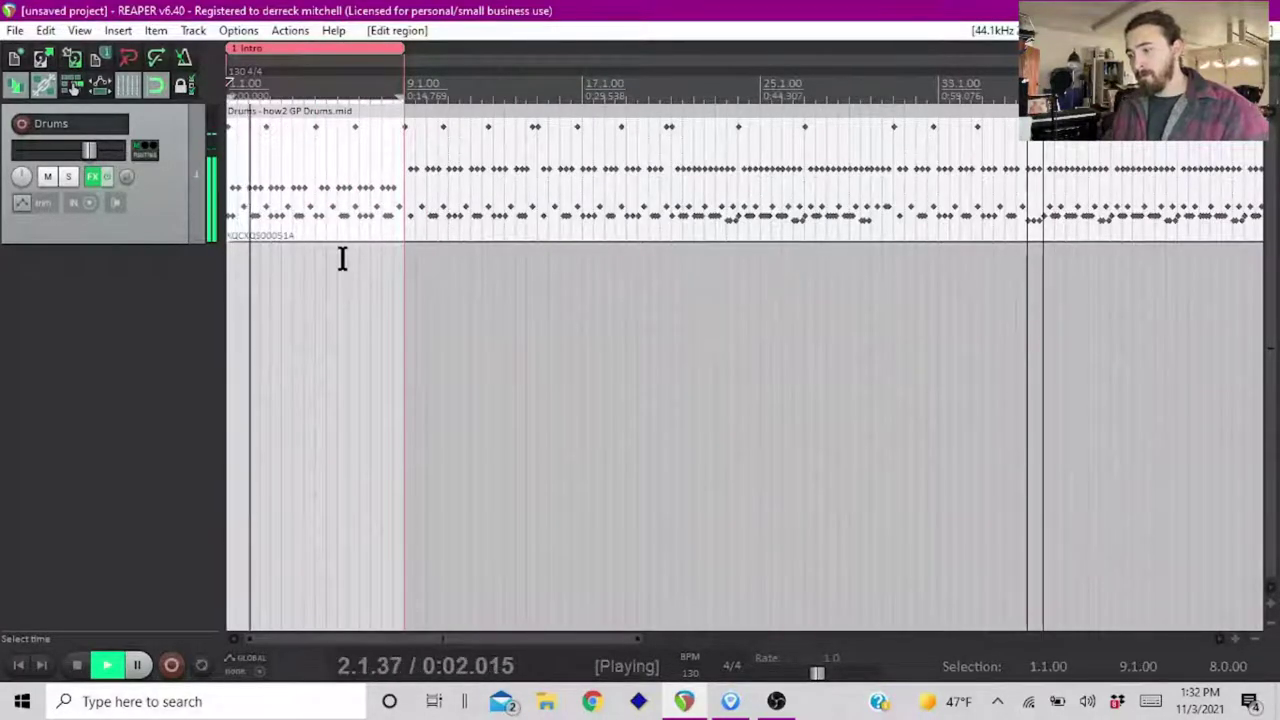
{"action": "scroll", "coordinate": [343, 257], "scroll_direction": "up", "scroll_amount": 2}
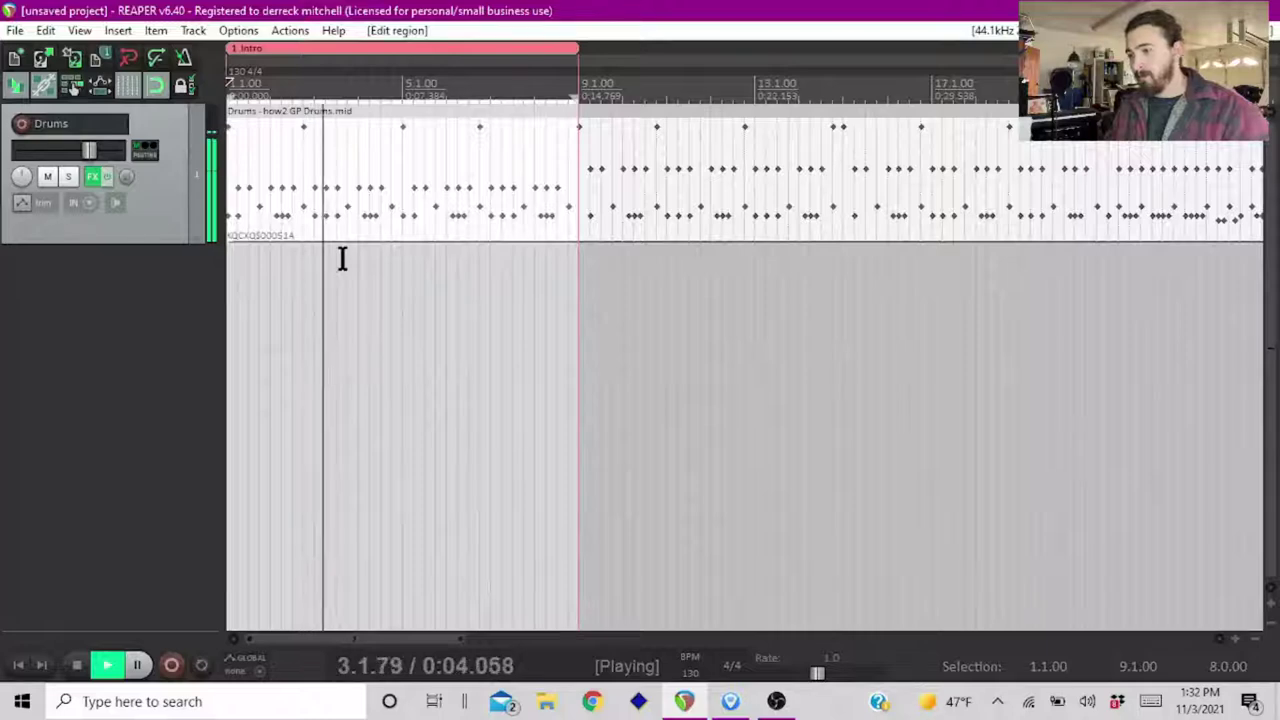
{"action": "scroll", "coordinate": [343, 257], "scroll_direction": "down", "scroll_amount": 3}
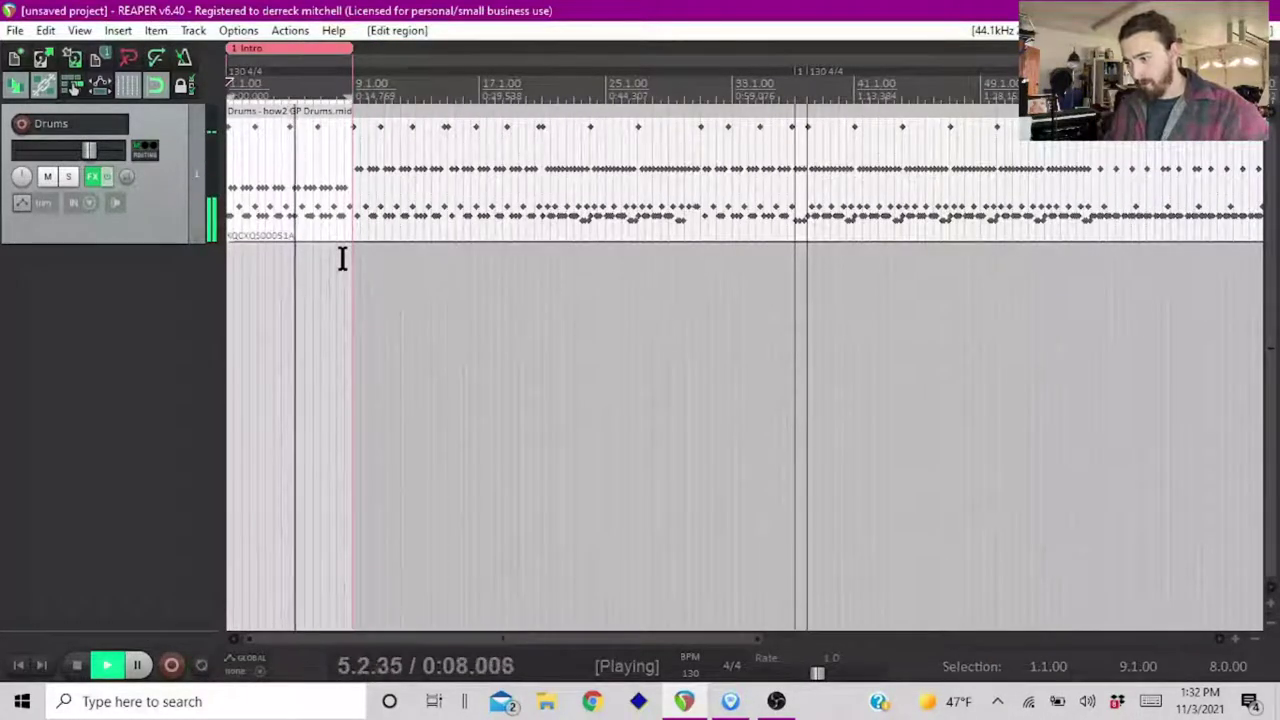
- Stop playback and play the drum track again from the start of the Intro region
{"action": "key", "text": "space"}
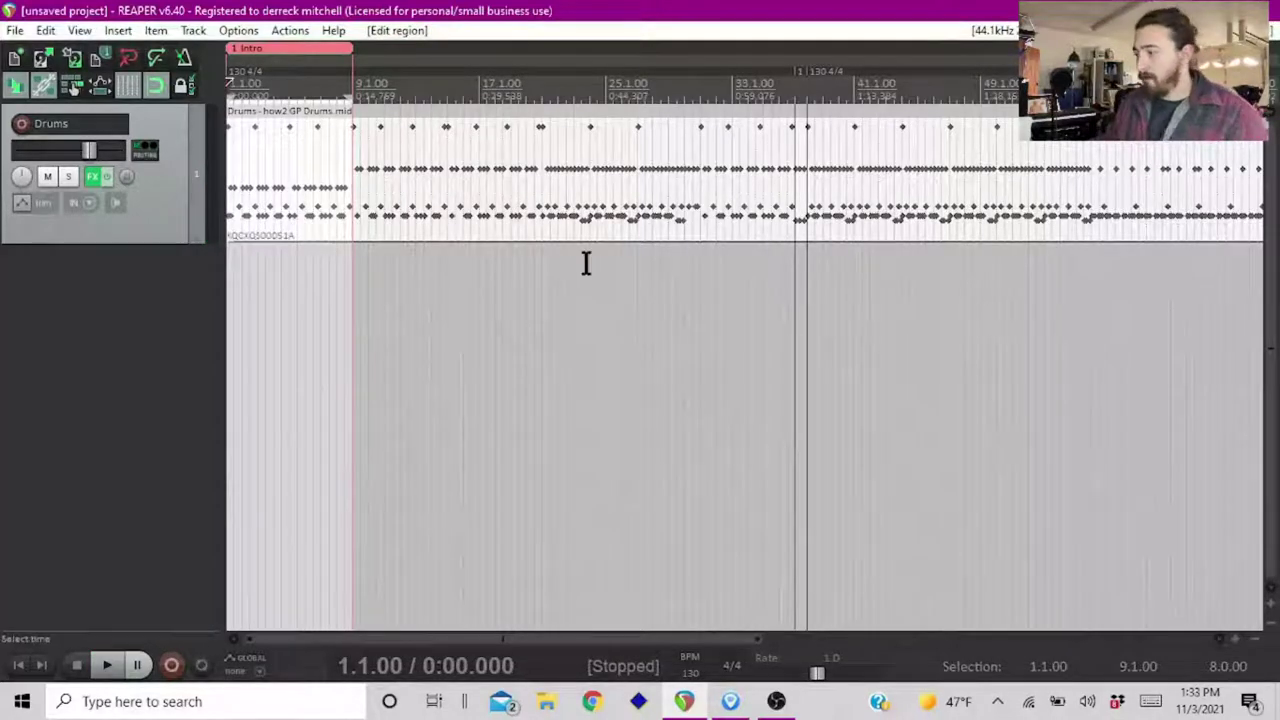
{"action": "scroll", "coordinate": [443, 243], "scroll_direction": "up", "scroll_amount": 2}
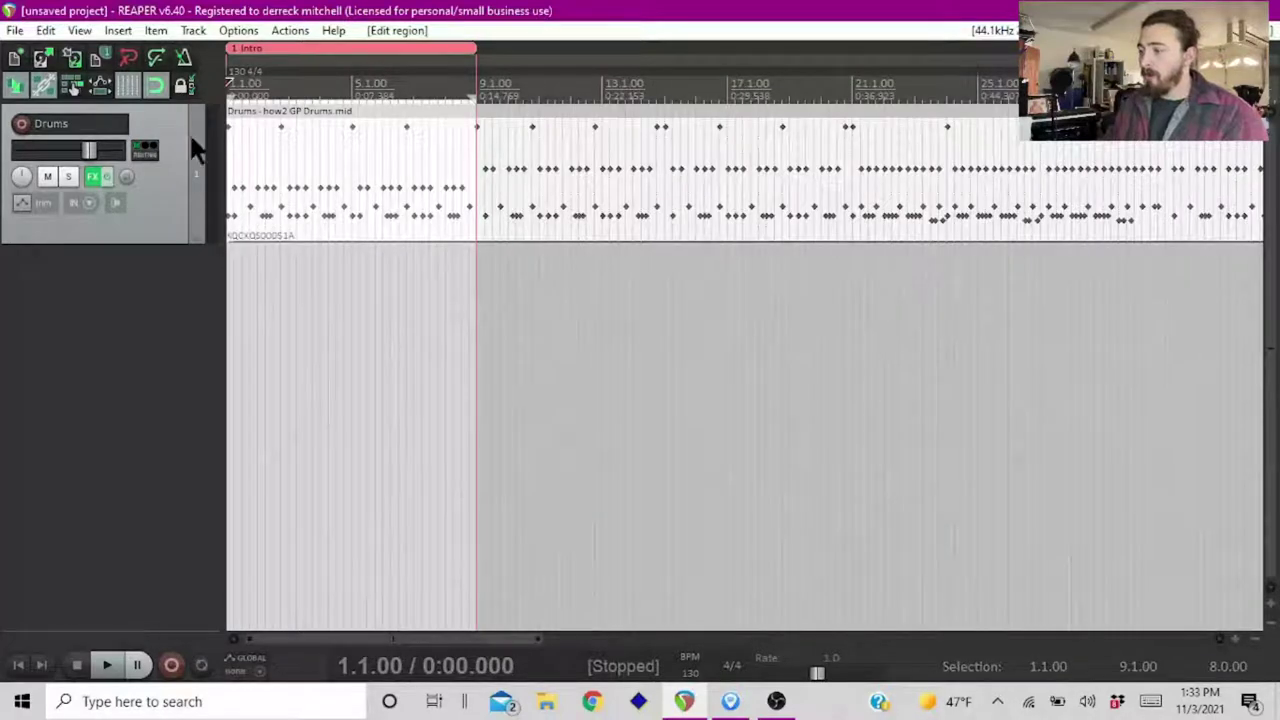
{"action": "scroll", "coordinate": [573, 143], "scroll_direction": "down", "scroll_amount": 2}
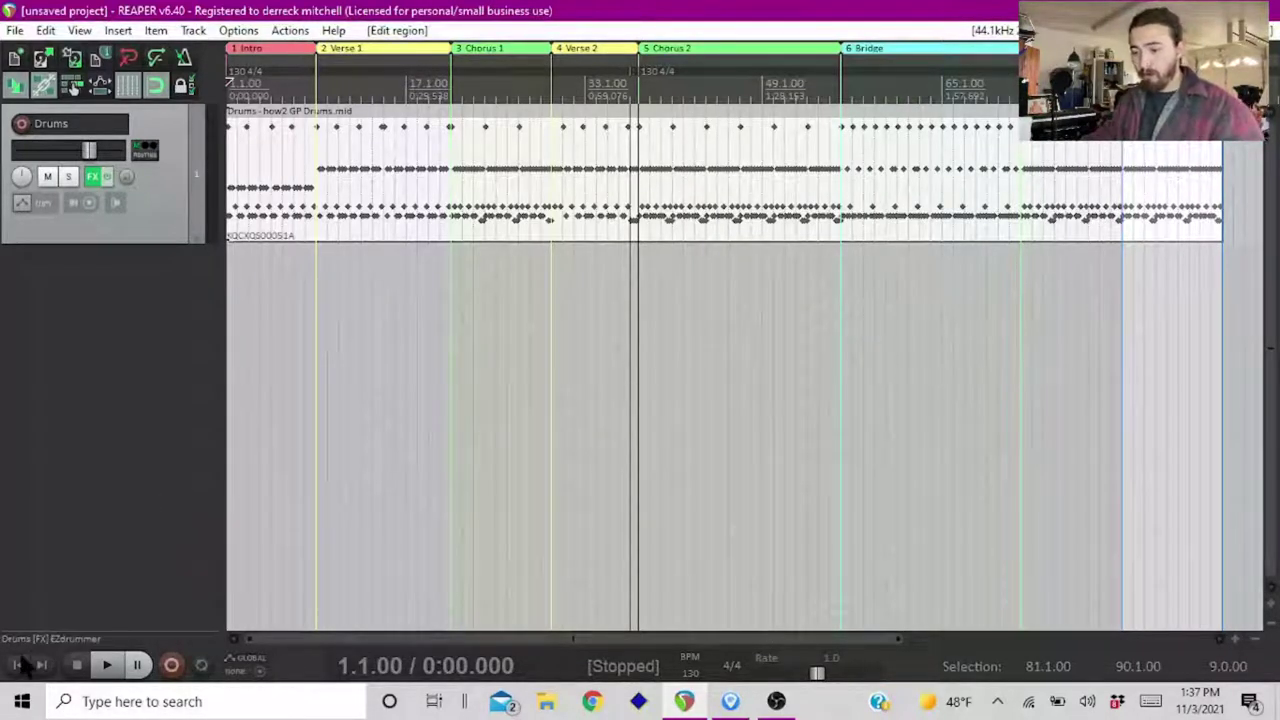
{"action": "left_click", "coordinate": [100, 668]}
{"action": "key", "text": "space"}
{"action": "scroll", "coordinate": [453, 369], "scroll_direction": "up", "scroll_amount": 3}
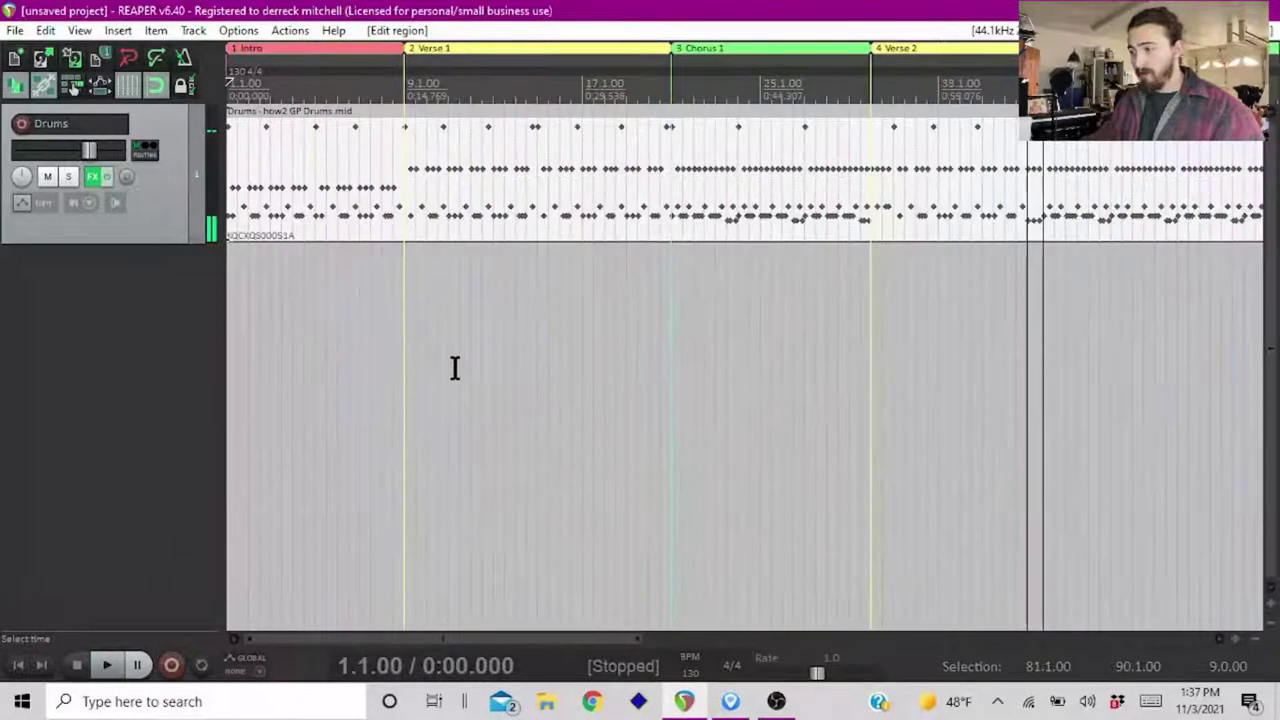
{"action": "key", "text": "space"}
{"action": "scroll", "coordinate": [394, 300], "scroll_direction": "up", "scroll_amount": 2}
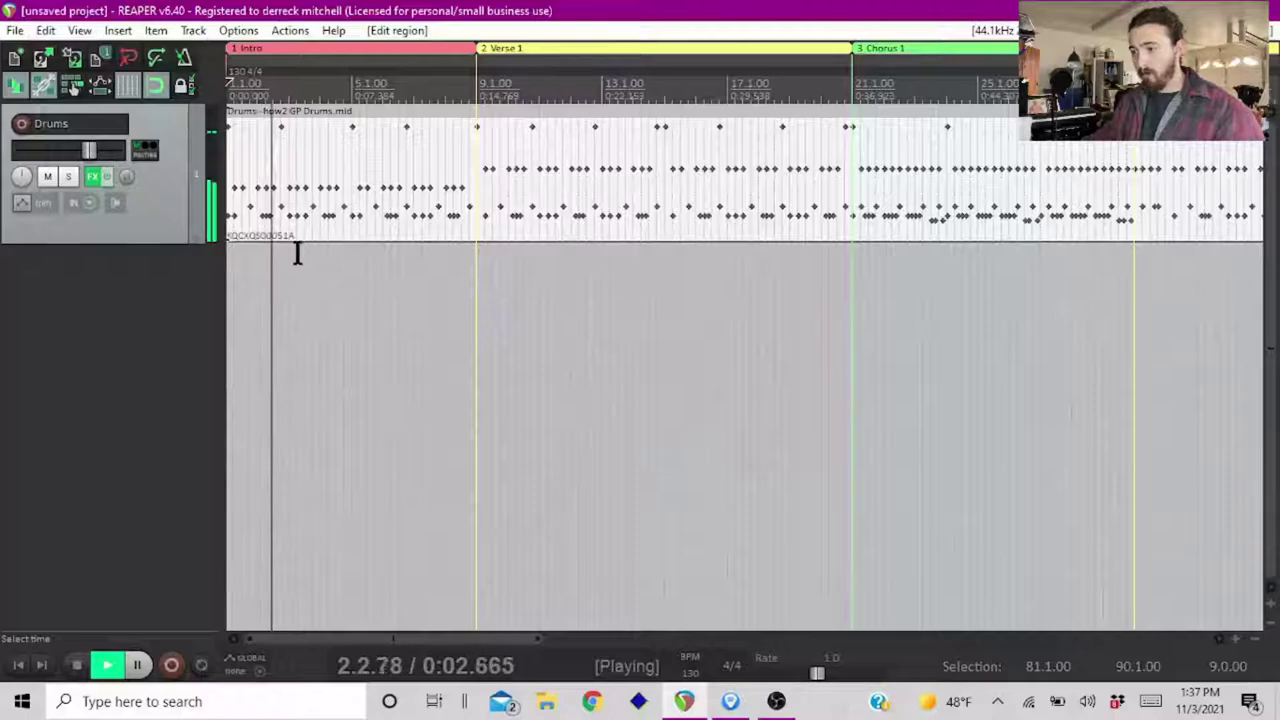
- Open the drum MIDI item in the MIDI editor, undock the editor and fit the whole song in view
{"action": "double_click", "coordinate": [397, 188]}
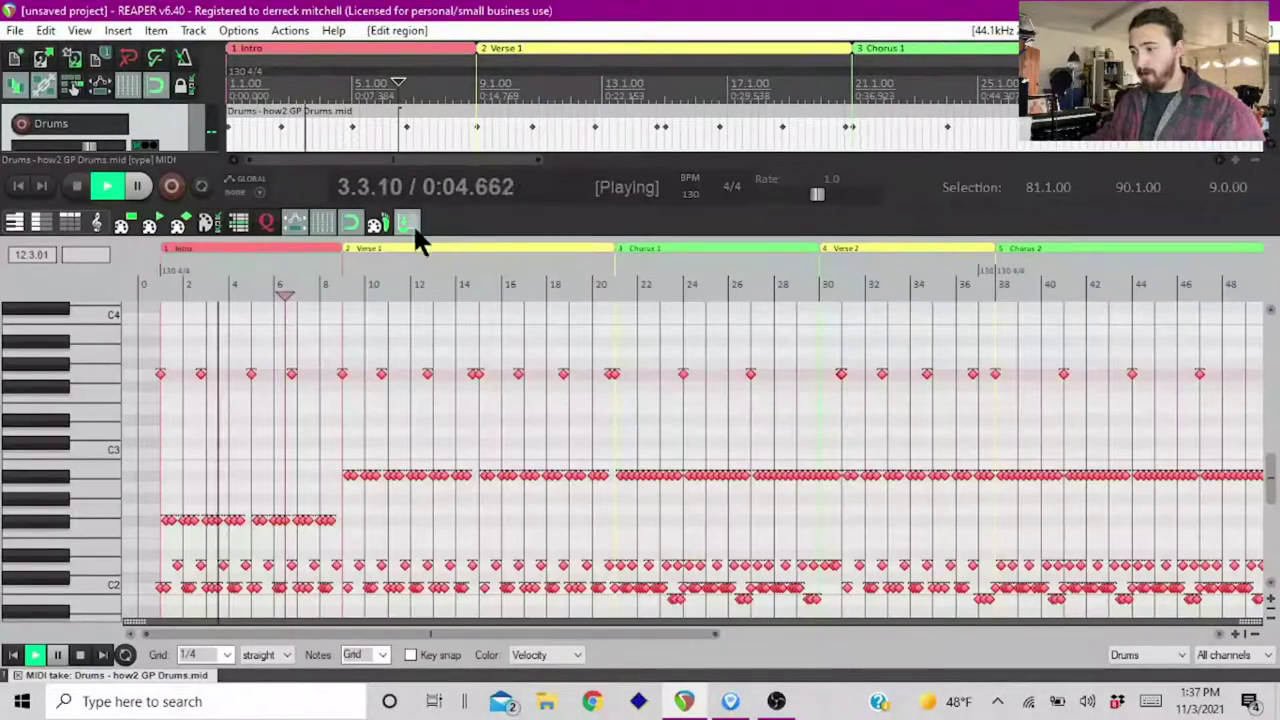
{"action": "left_click", "coordinate": [410, 222]}
{"action": "scroll", "coordinate": [471, 303], "scroll_direction": "down", "scroll_amount": 3}
{"action": "scroll", "coordinate": [471, 303], "scroll_direction": "up", "scroll_amount": 1}
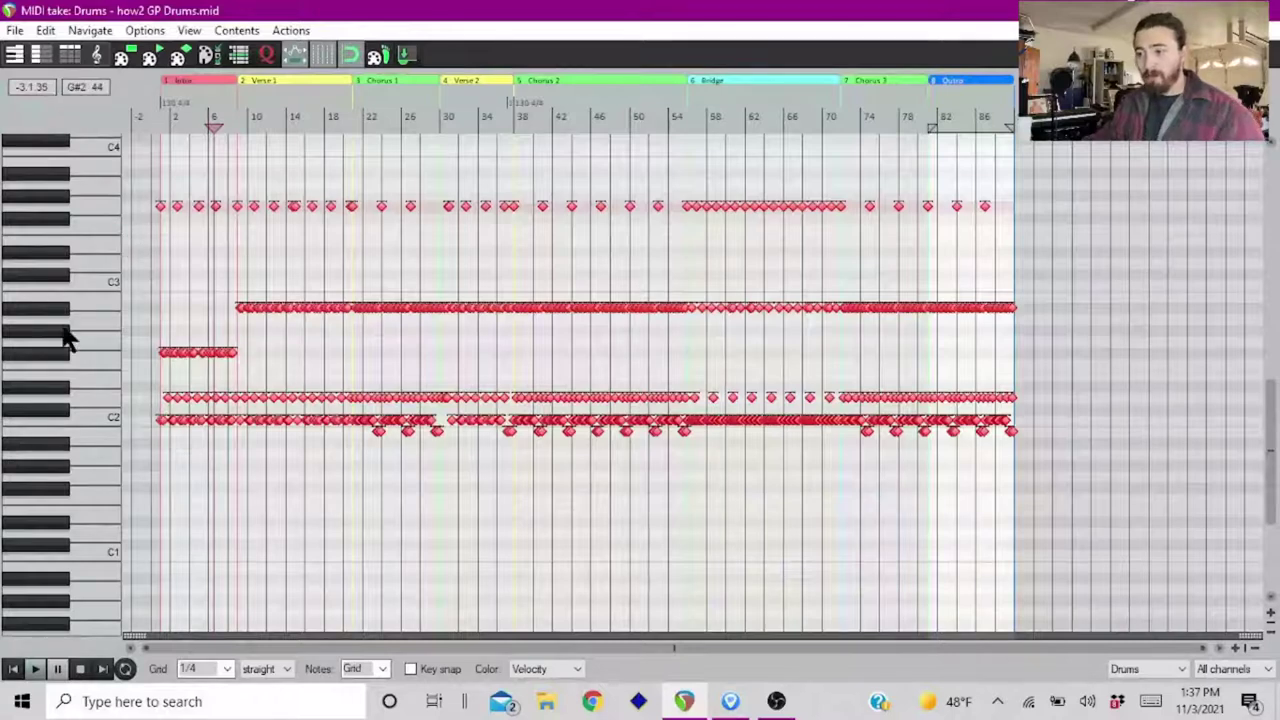
- Load the My Basic Metal Kit note names into the MIDI editor
{"action": "left_click", "coordinate": [12, 30]}
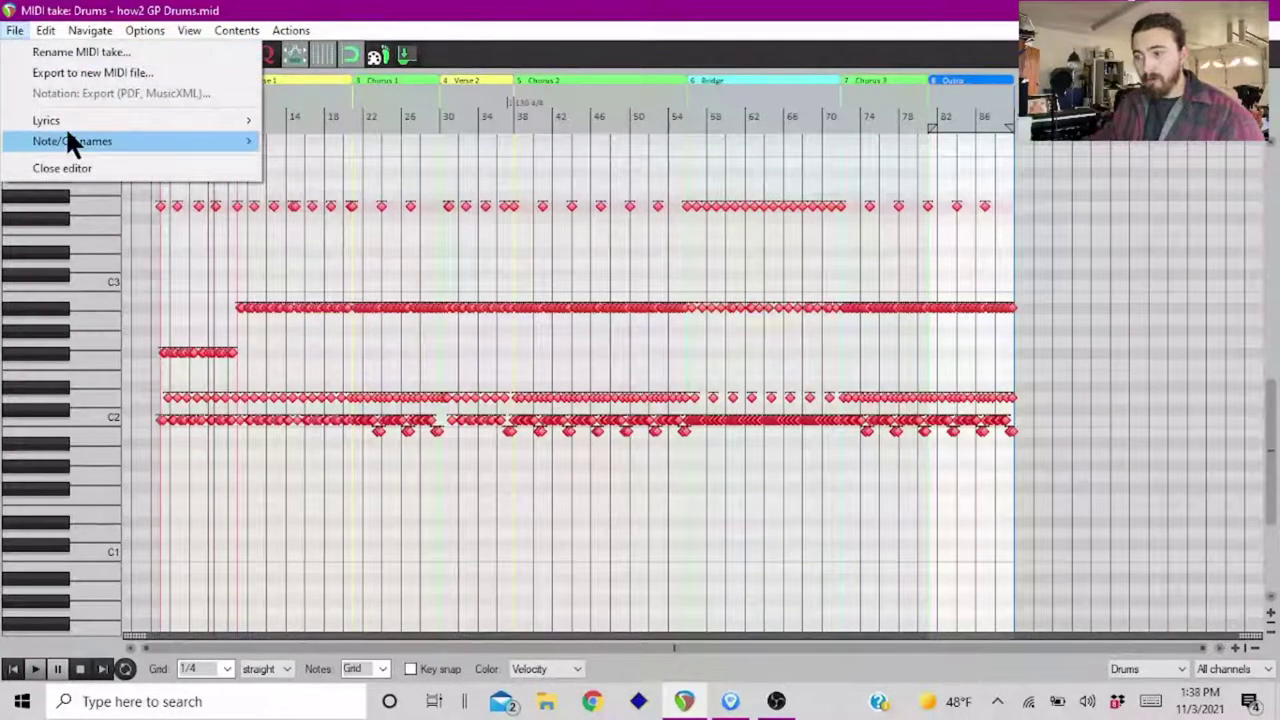
{"action": "mouse_move", "coordinate": [68, 138]}
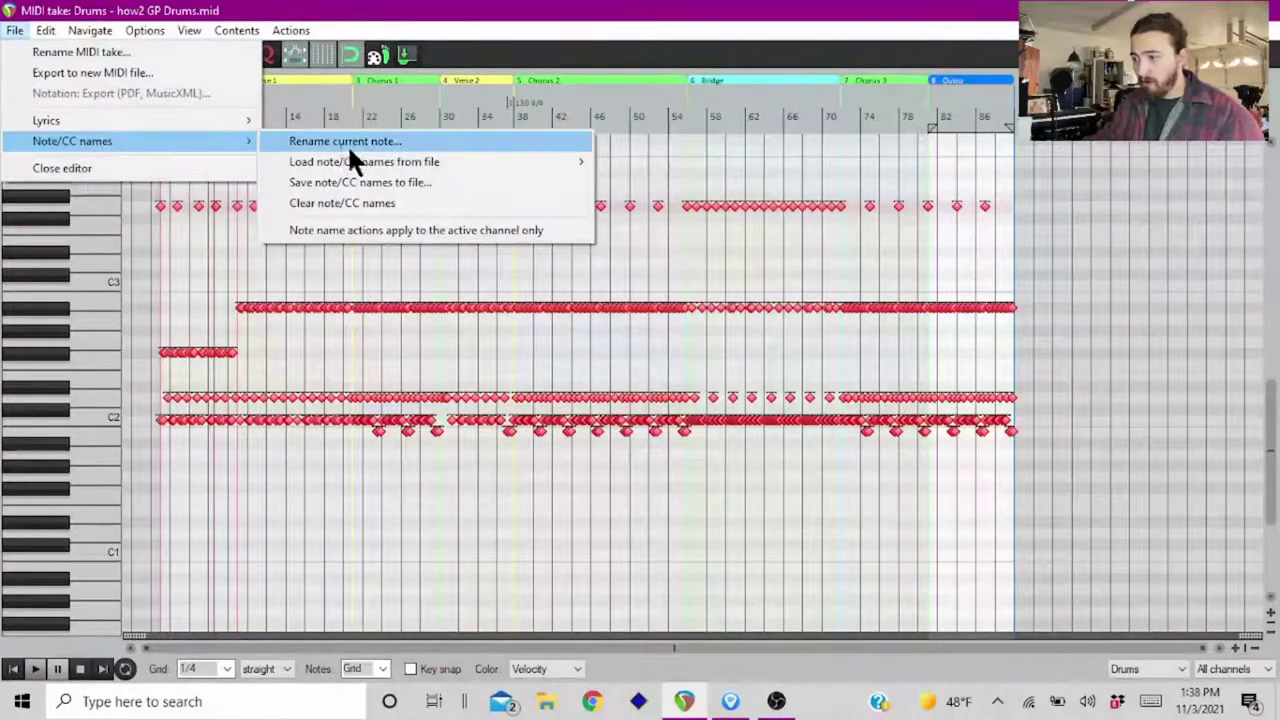
{"action": "mouse_move", "coordinate": [371, 158]}
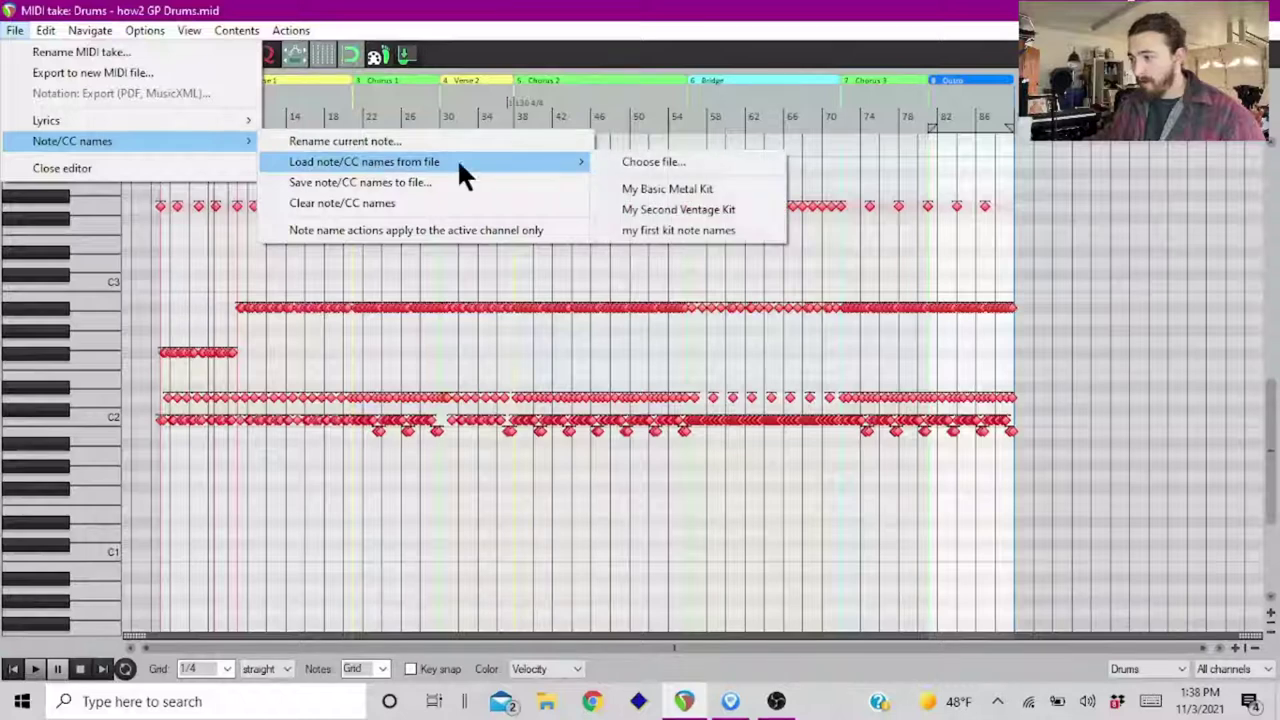
{"action": "left_click", "coordinate": [628, 184]}
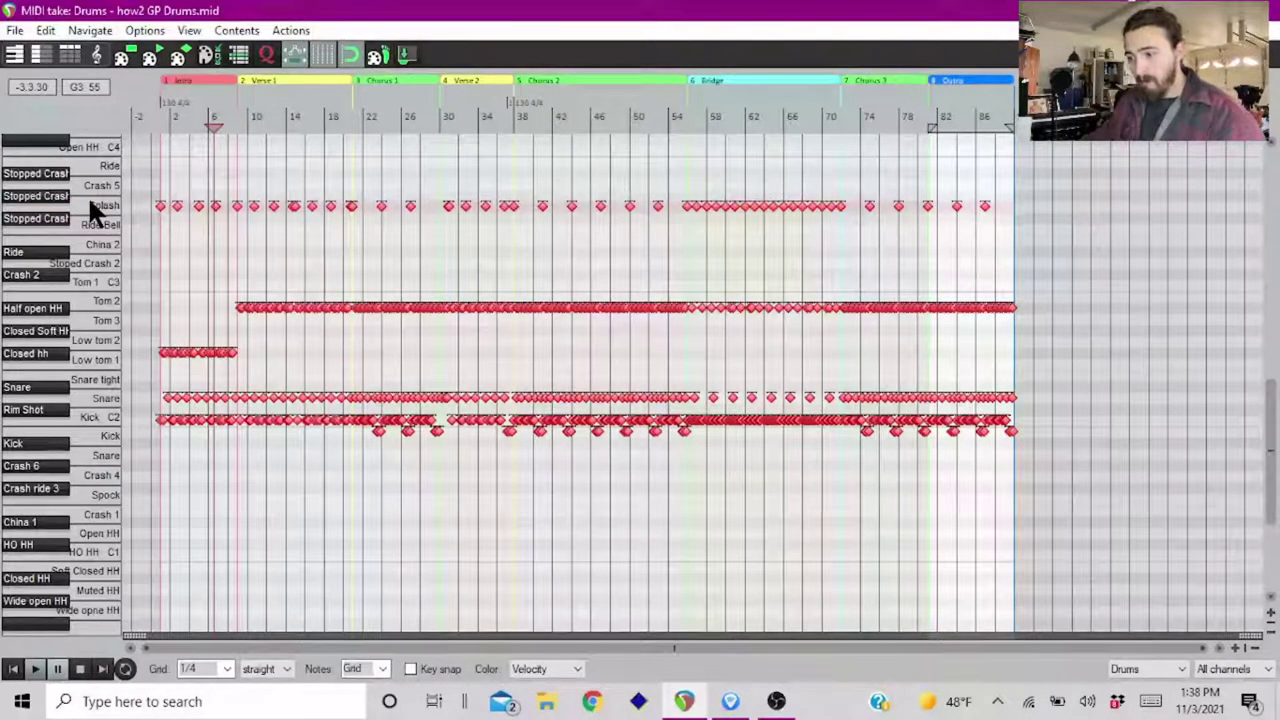
- Audition the hi-hat, snare and kick keys and examine which kit pieces the note rows across the song trigger
{"action": "left_click", "coordinate": [59, 319]}
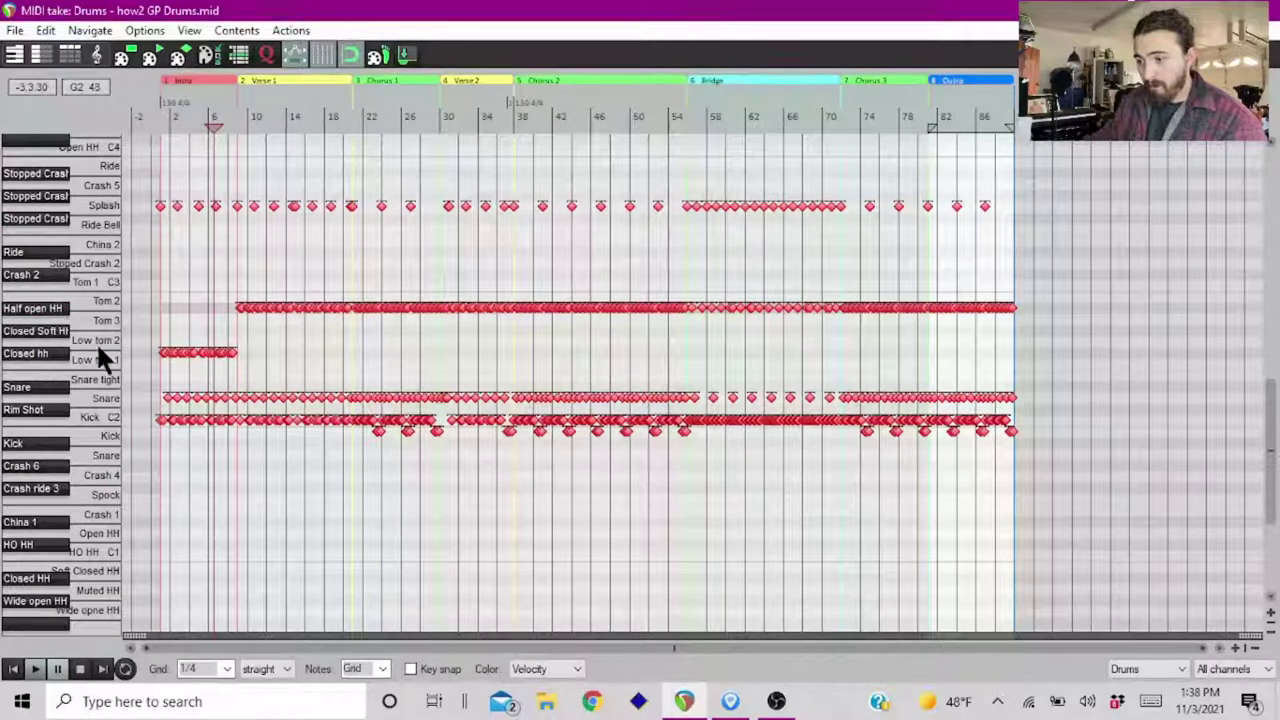
{"action": "left_click", "coordinate": [47, 358]}
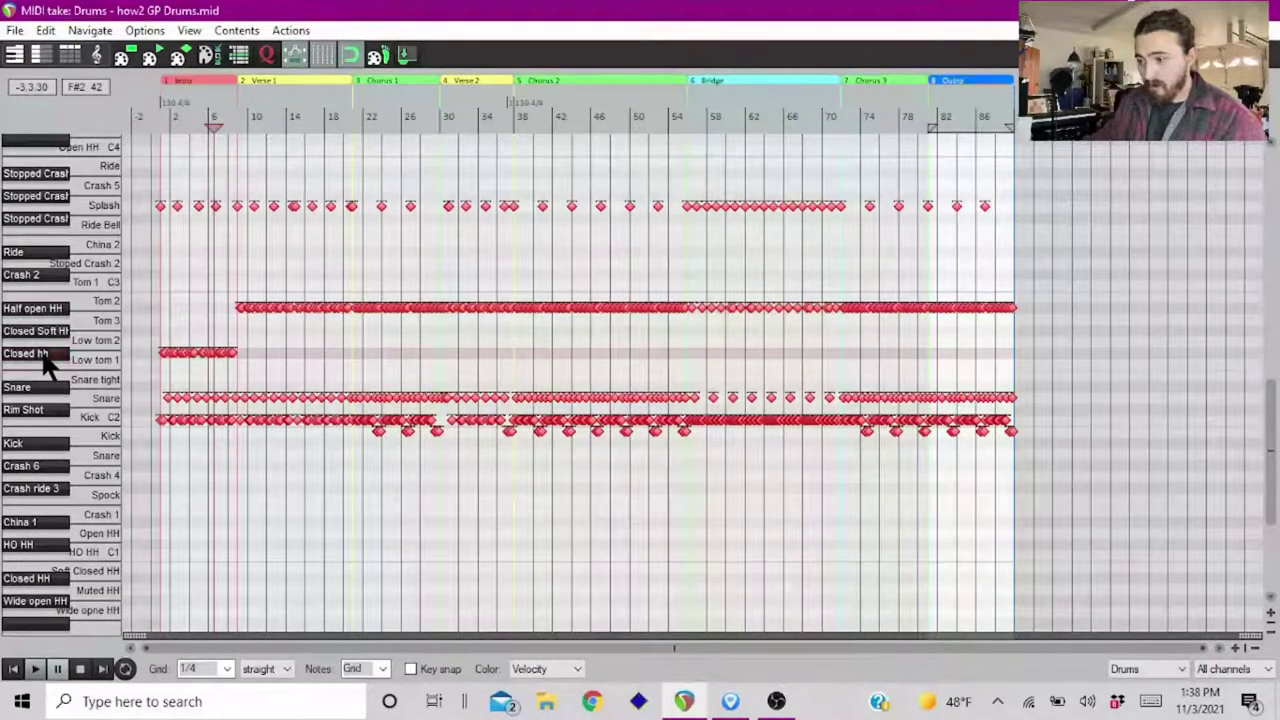
{"action": "left_click", "coordinate": [80, 397]}
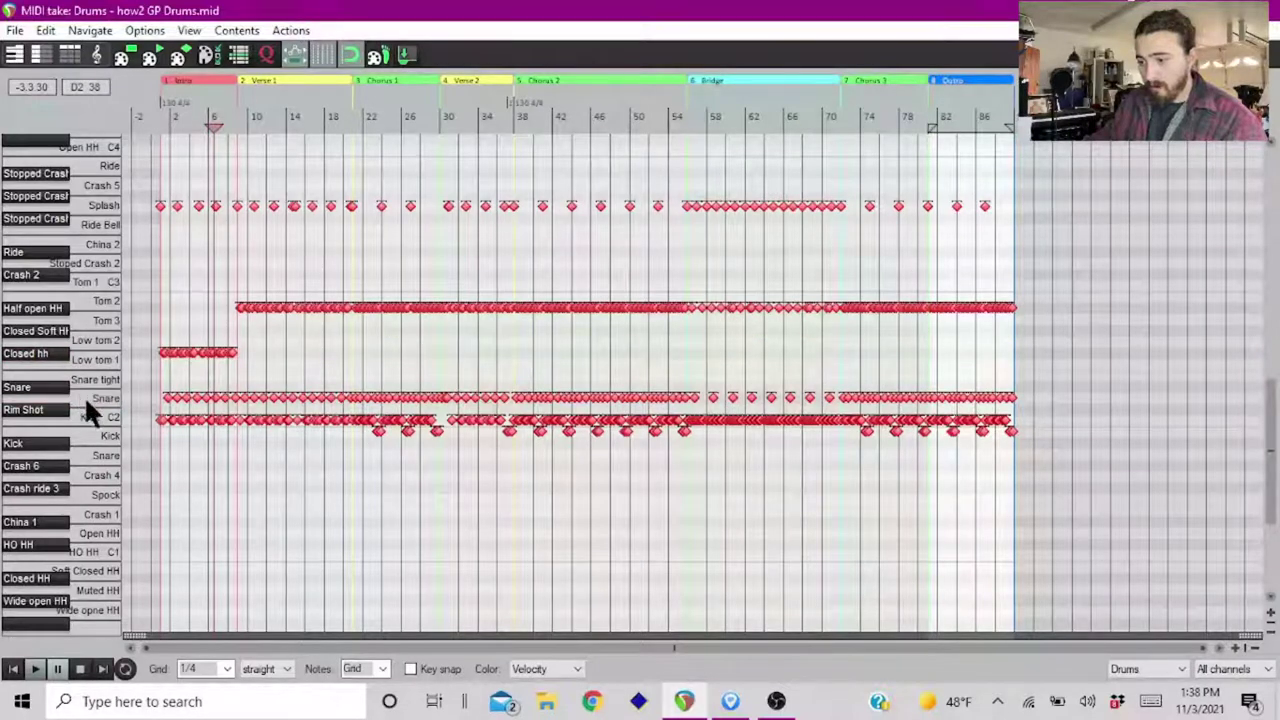
{"action": "left_click", "coordinate": [90, 415]}
{"action": "scroll", "coordinate": [92, 417], "scroll_direction": "up", "scroll_amount": 2}
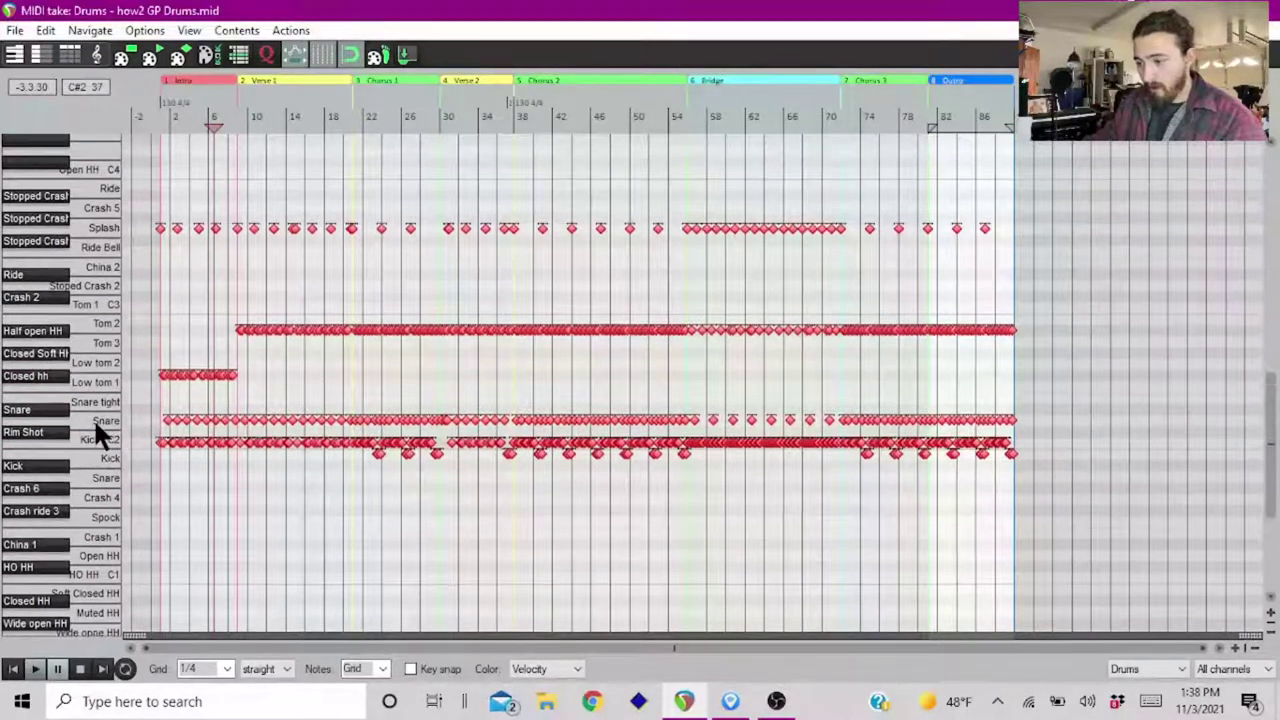
{"action": "scroll", "coordinate": [312, 477], "scroll_direction": "up", "scroll_amount": 3}
{"action": "scroll", "coordinate": [313, 482], "scroll_direction": "up", "scroll_amount": 2}
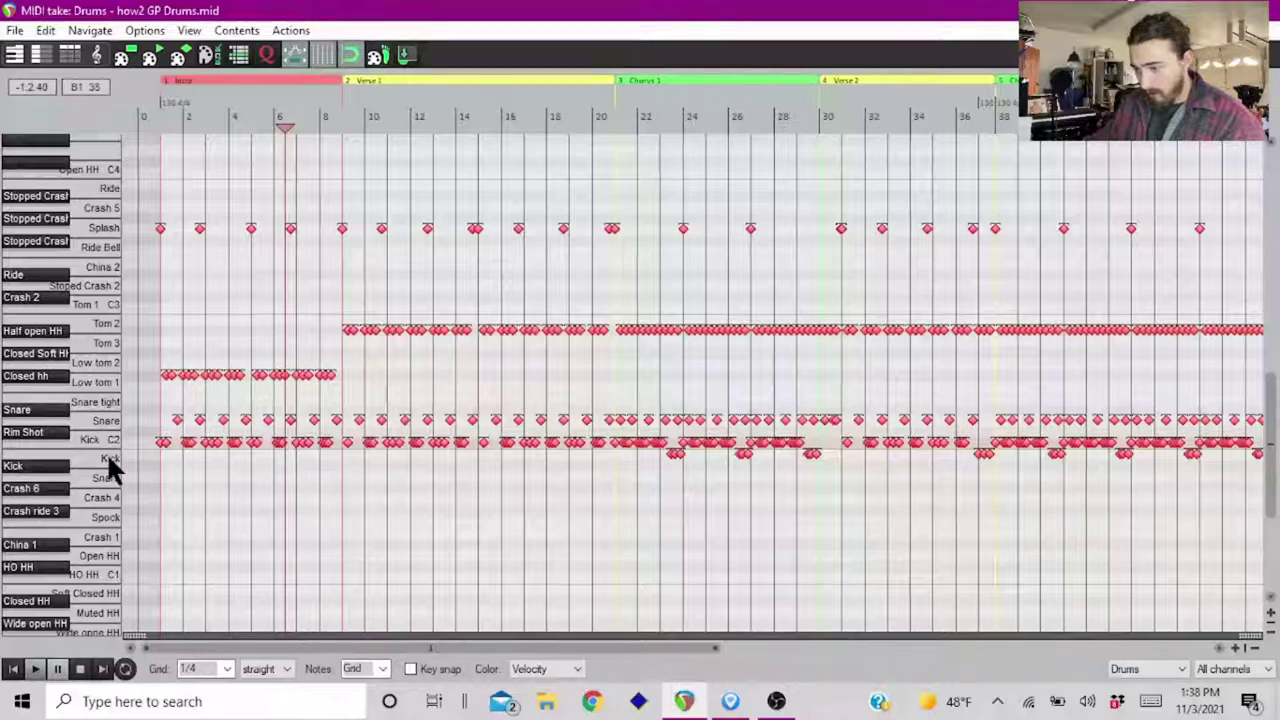
{"action": "scroll", "coordinate": [112, 462], "scroll_direction": "down", "scroll_amount": 2}
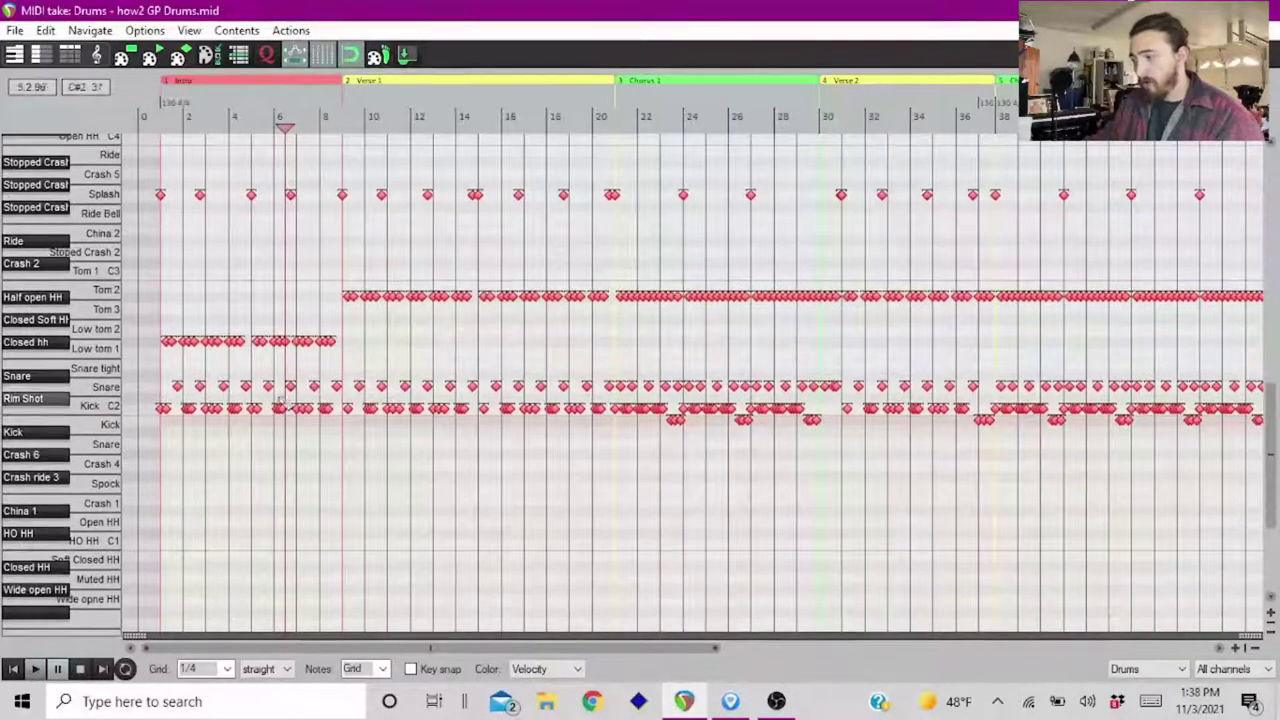
{"action": "scroll", "coordinate": [466, 363], "scroll_direction": "down", "scroll_amount": 3}
{"action": "scroll", "coordinate": [466, 363], "scroll_direction": "down", "scroll_amount": 2}
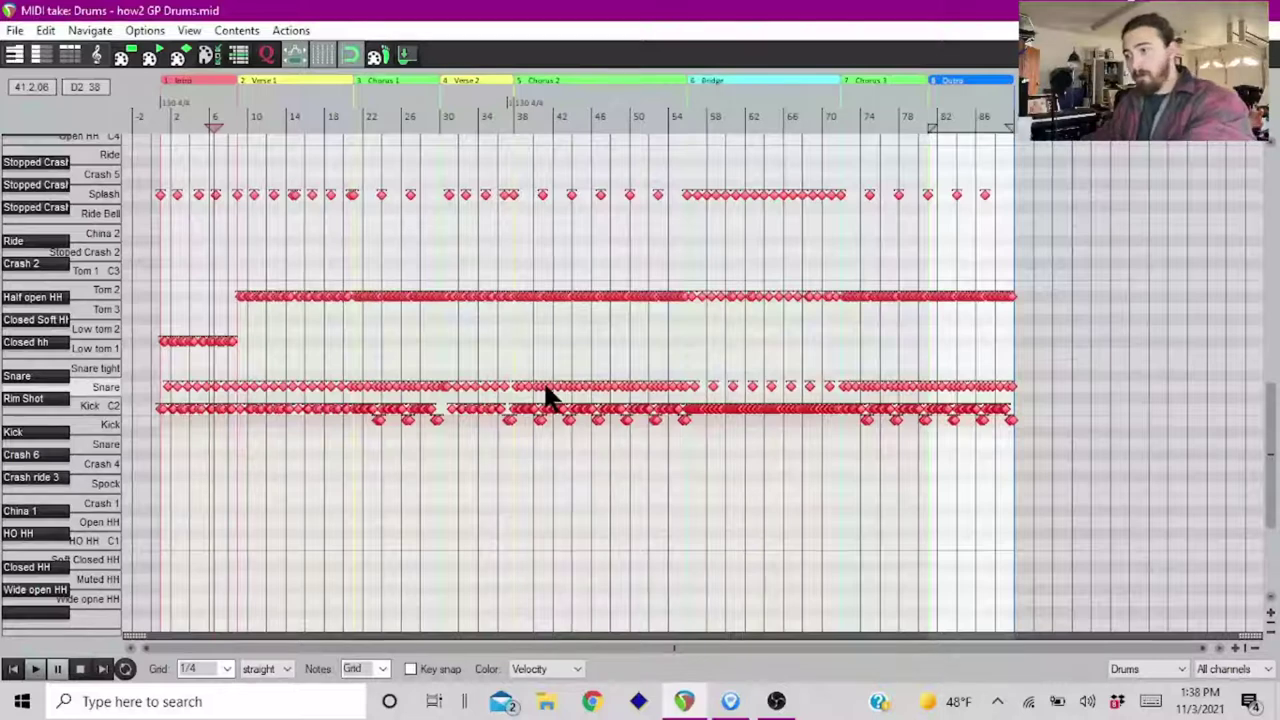
- Audition the Half open HH key and play the part from the end of the Intro into Verse 1
{"action": "left_click", "coordinate": [59, 300]}
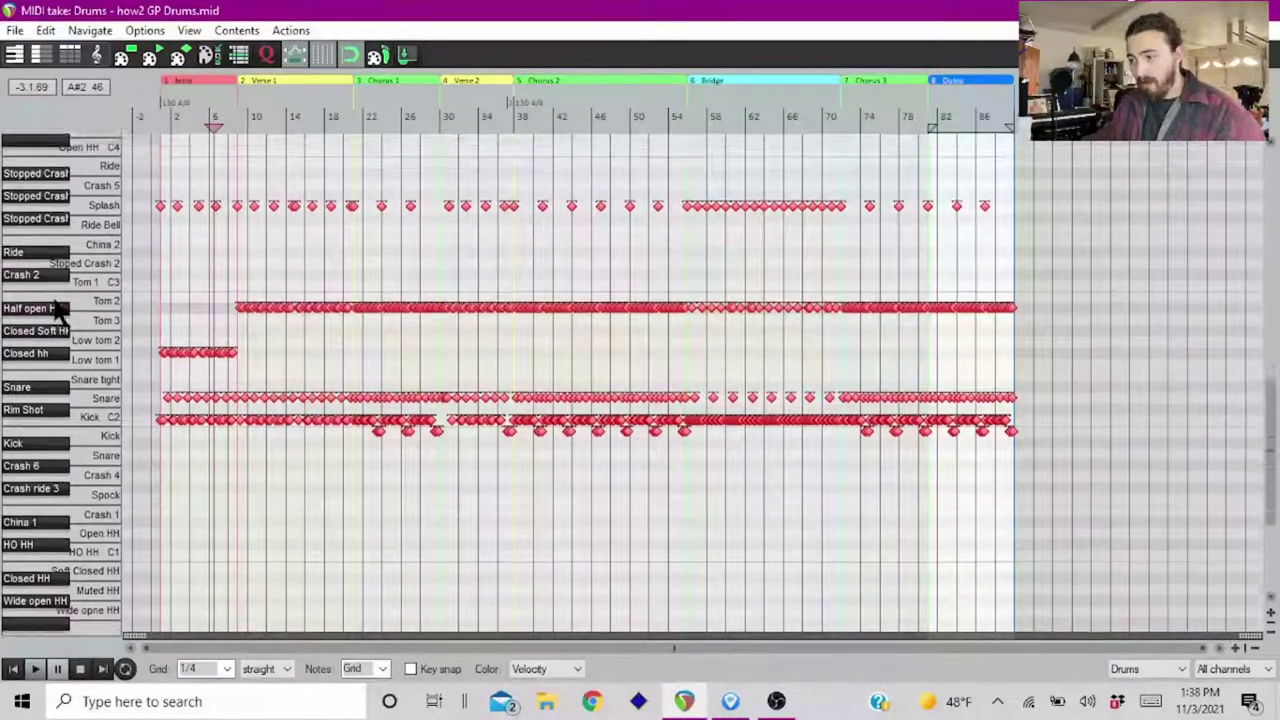
{"action": "scroll", "coordinate": [183, 322], "scroll_direction": "up", "scroll_amount": 1}
{"action": "scroll", "coordinate": [240, 330], "scroll_direction": "up", "scroll_amount": 1}
{"action": "left_click", "coordinate": [263, 324]}
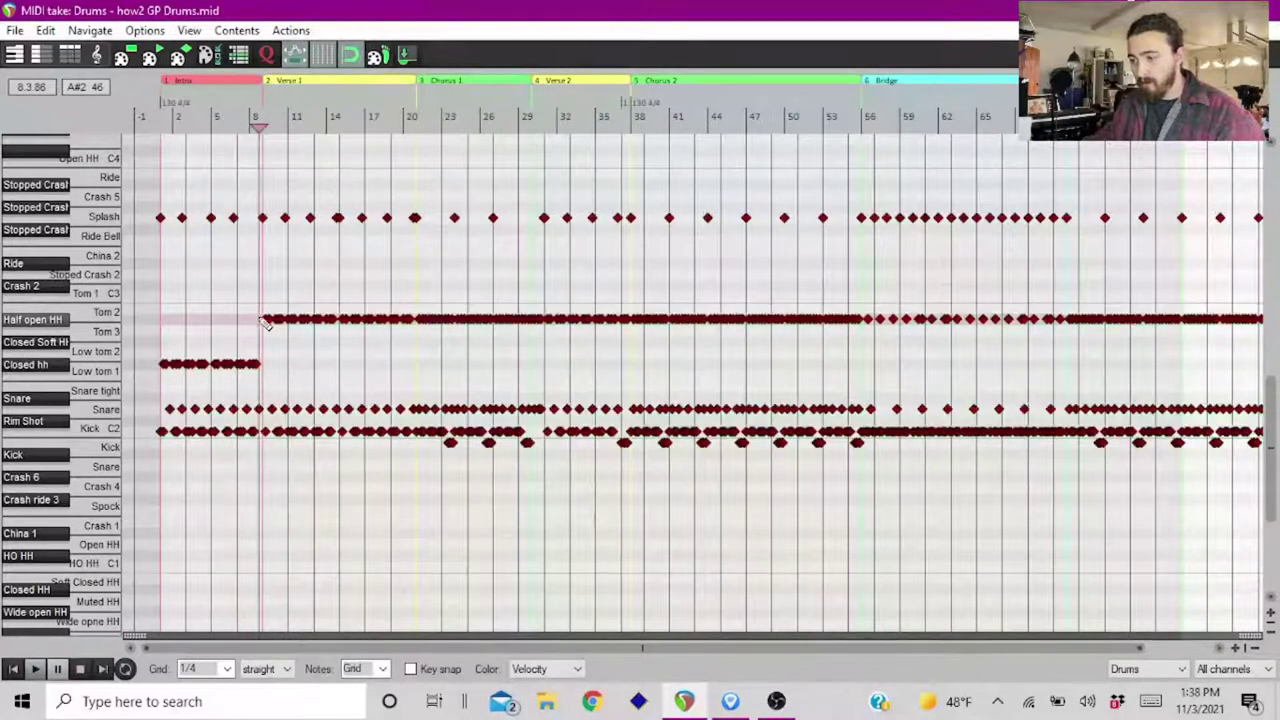
{"action": "scroll", "coordinate": [400, 366], "scroll_direction": "up", "scroll_amount": 3}
{"action": "key", "text": "space"}
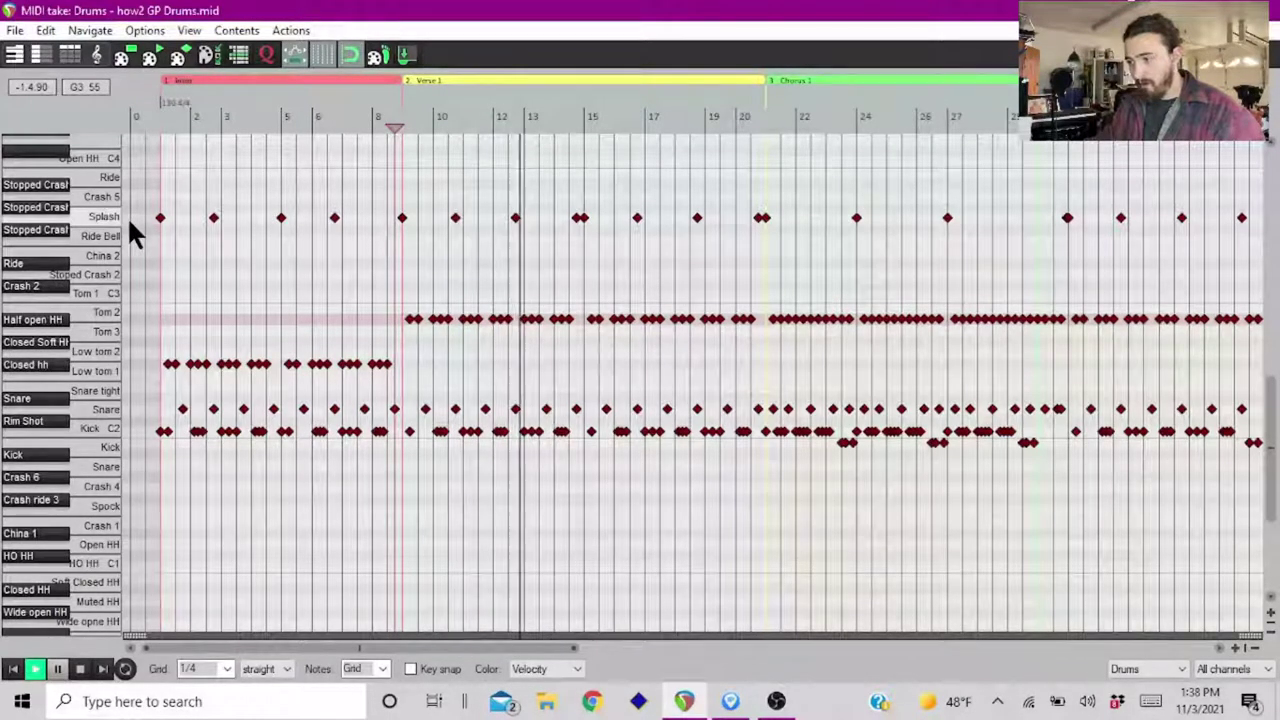
{"action": "key", "text": "space"}
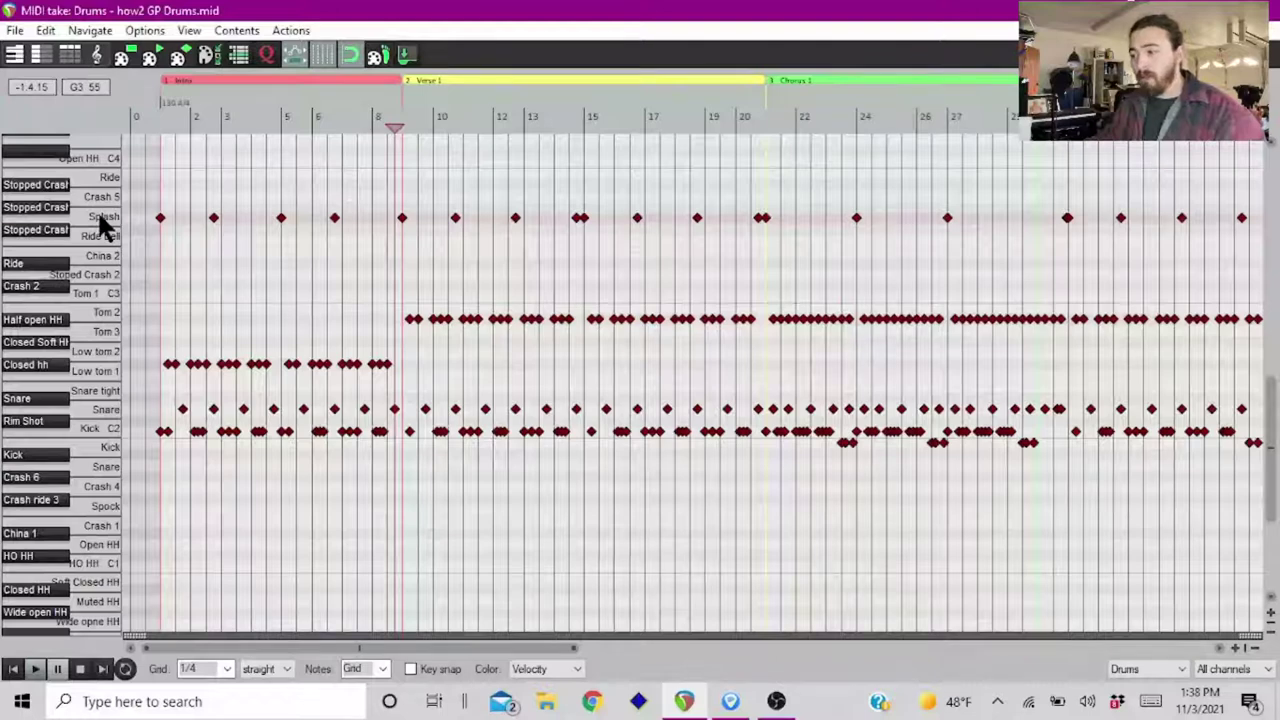
- Audition the Splash sound, select all notes on the Splash row and move them down to the Crash 2 row
{"action": "left_click", "coordinate": [105, 225]}
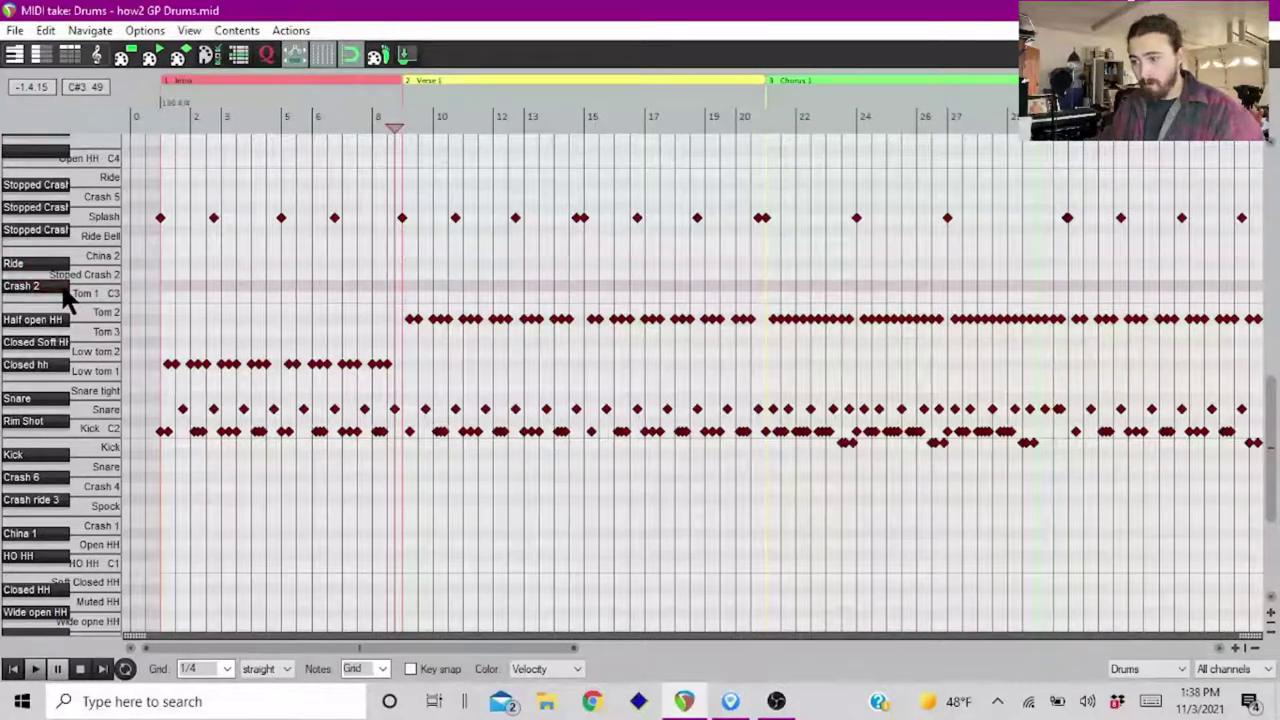
{"action": "left_click", "coordinate": [92, 222]}
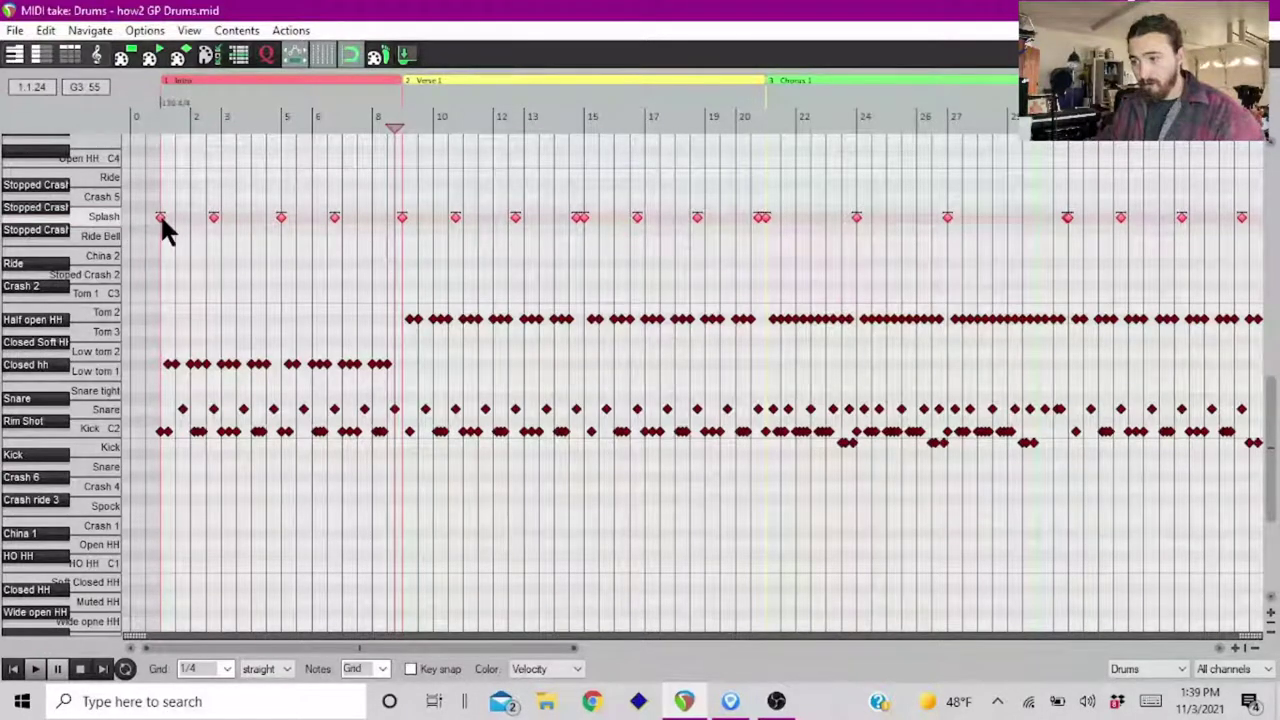
{"action": "left_click_drag", "start_coordinate": [159, 217], "coordinate": [164, 284]}
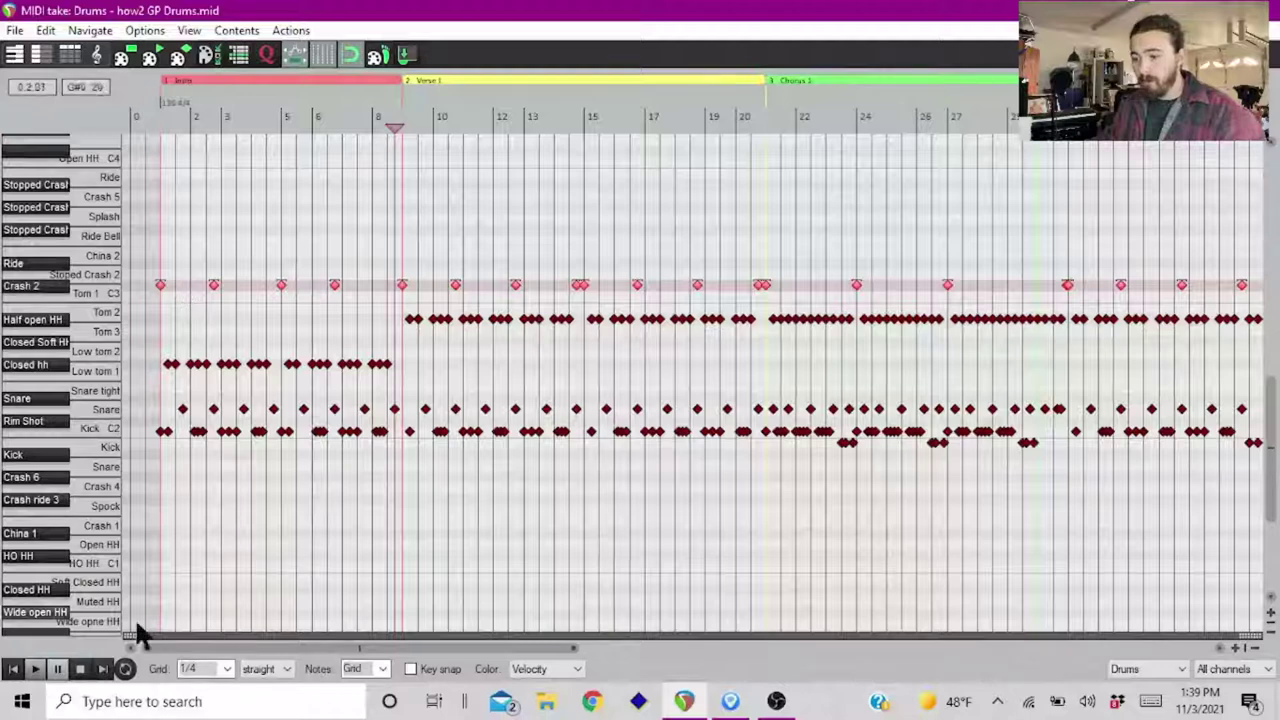
- Play the drum part from the start into Verse 1 to hear the Crash 2 notes
{"action": "left_click", "coordinate": [12, 669]}
{"action": "left_click", "coordinate": [34, 669]}
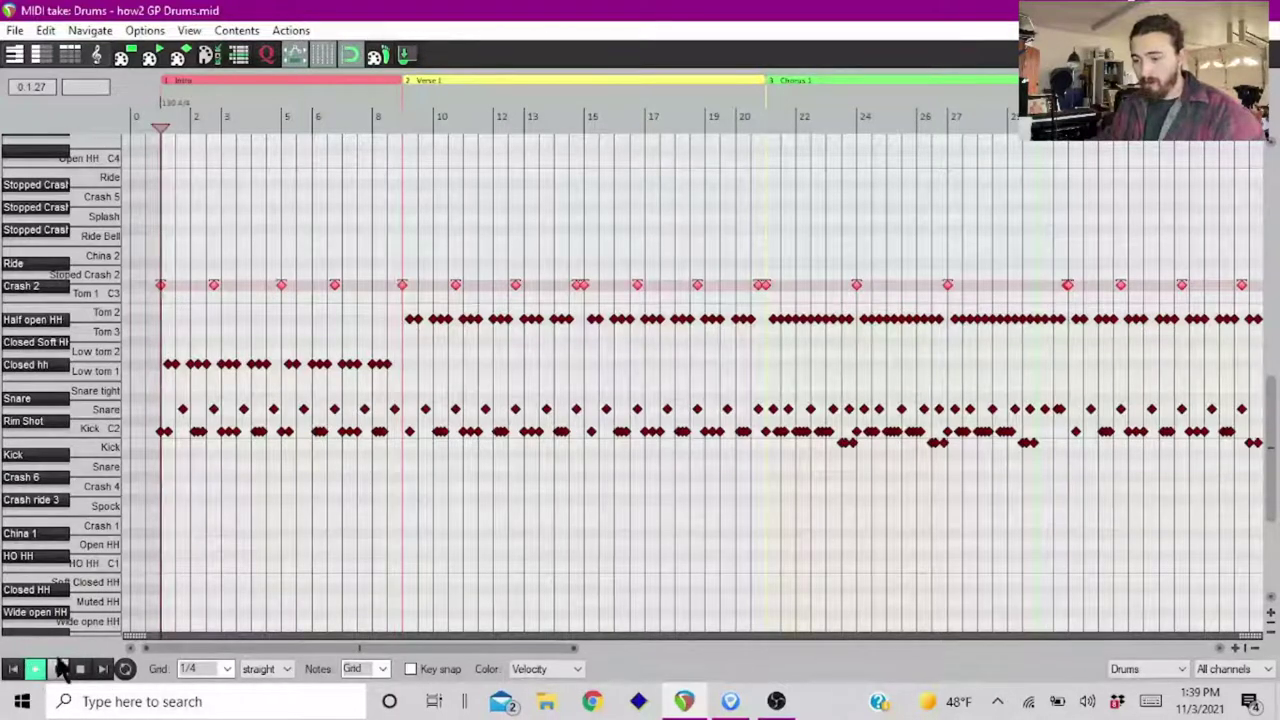
{"action": "scroll", "coordinate": [497, 428], "scroll_direction": "up", "scroll_amount": 2}
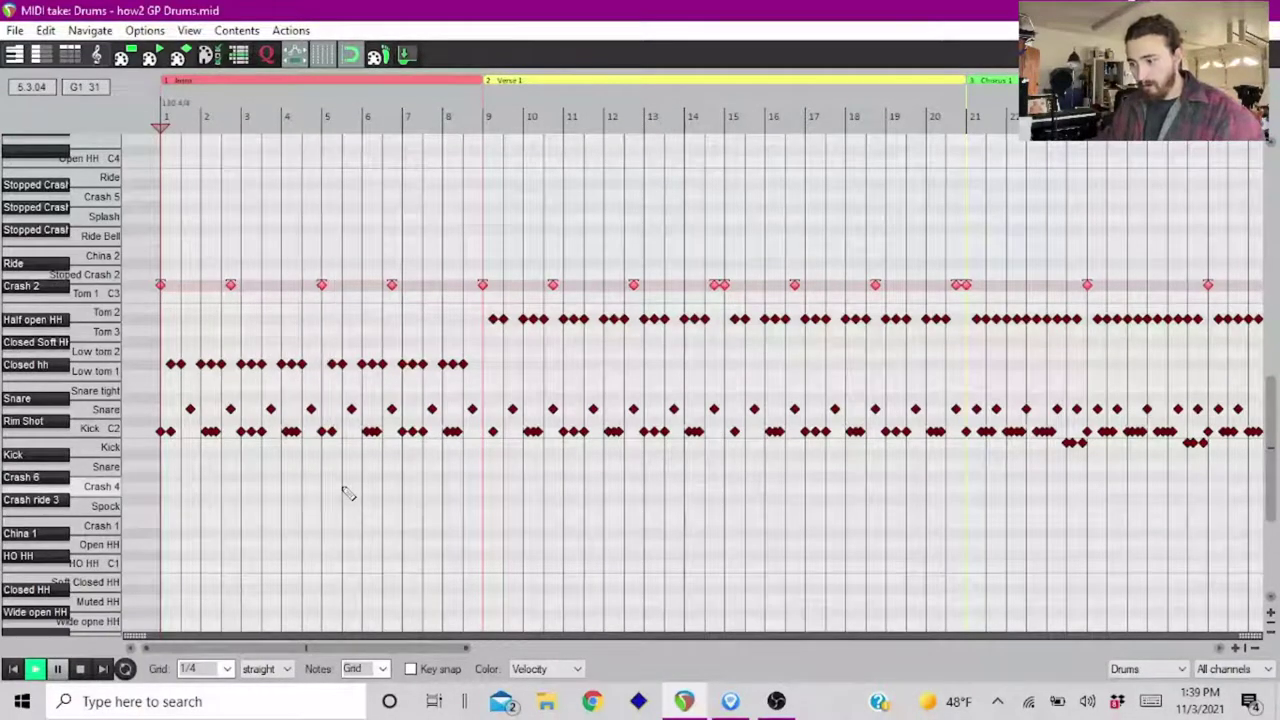
{"action": "scroll", "coordinate": [445, 474], "scroll_direction": "up", "scroll_amount": 1}
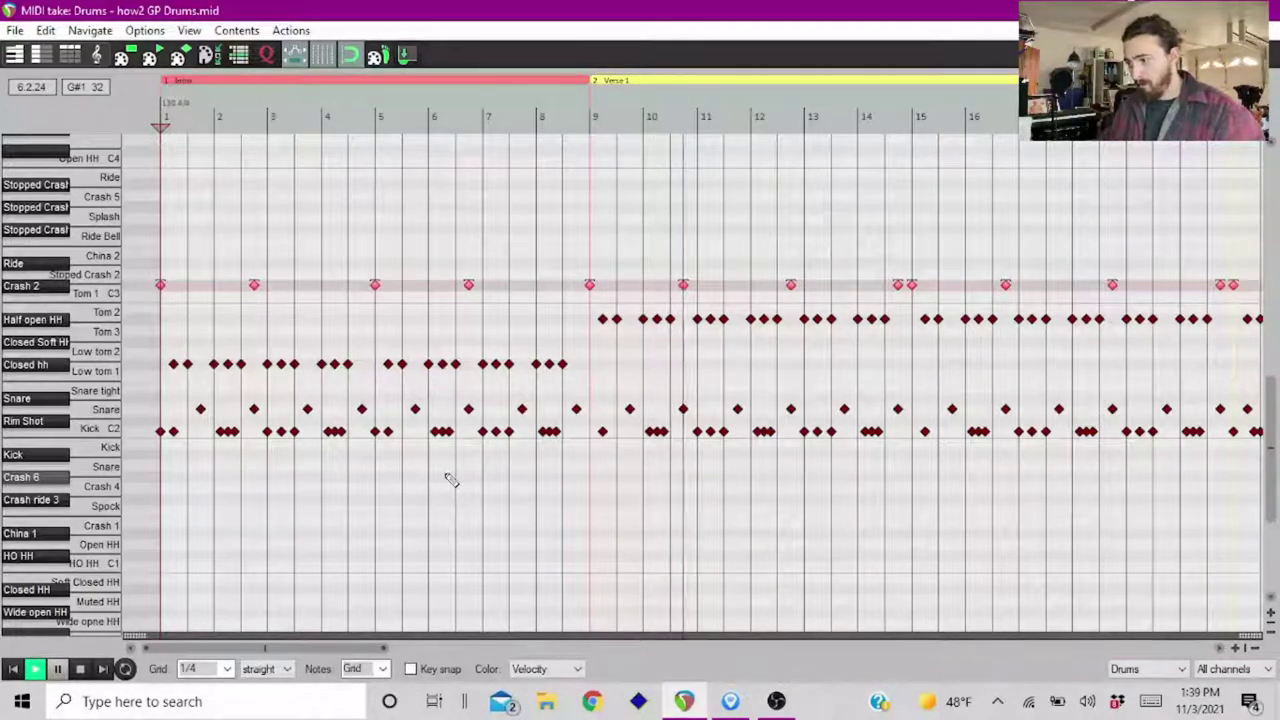
{"action": "key", "text": "space"}
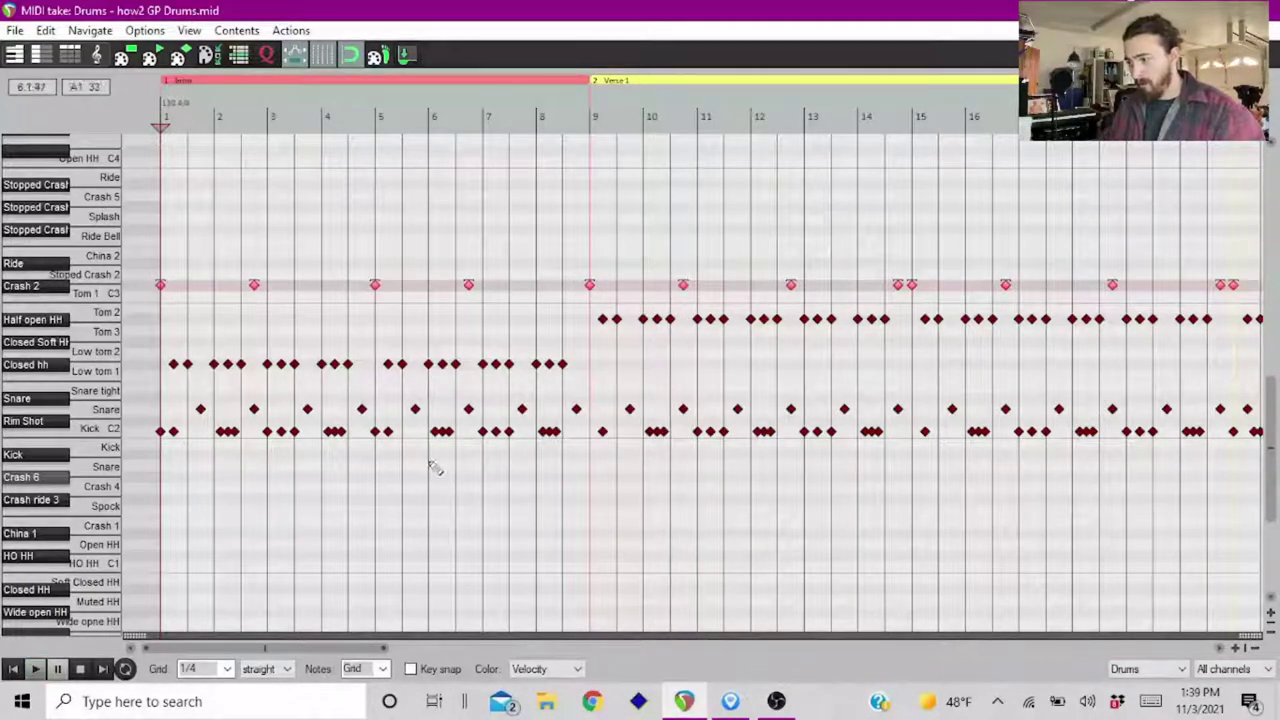
- Select the Crash 2 notes from the start of Verse 1 to the start of Chorus 1 and move them up to the Ride row
{"action": "left_click", "coordinate": [52, 288]}
{"action": "scroll", "coordinate": [130, 280], "scroll_direction": "down", "scroll_amount": 4}
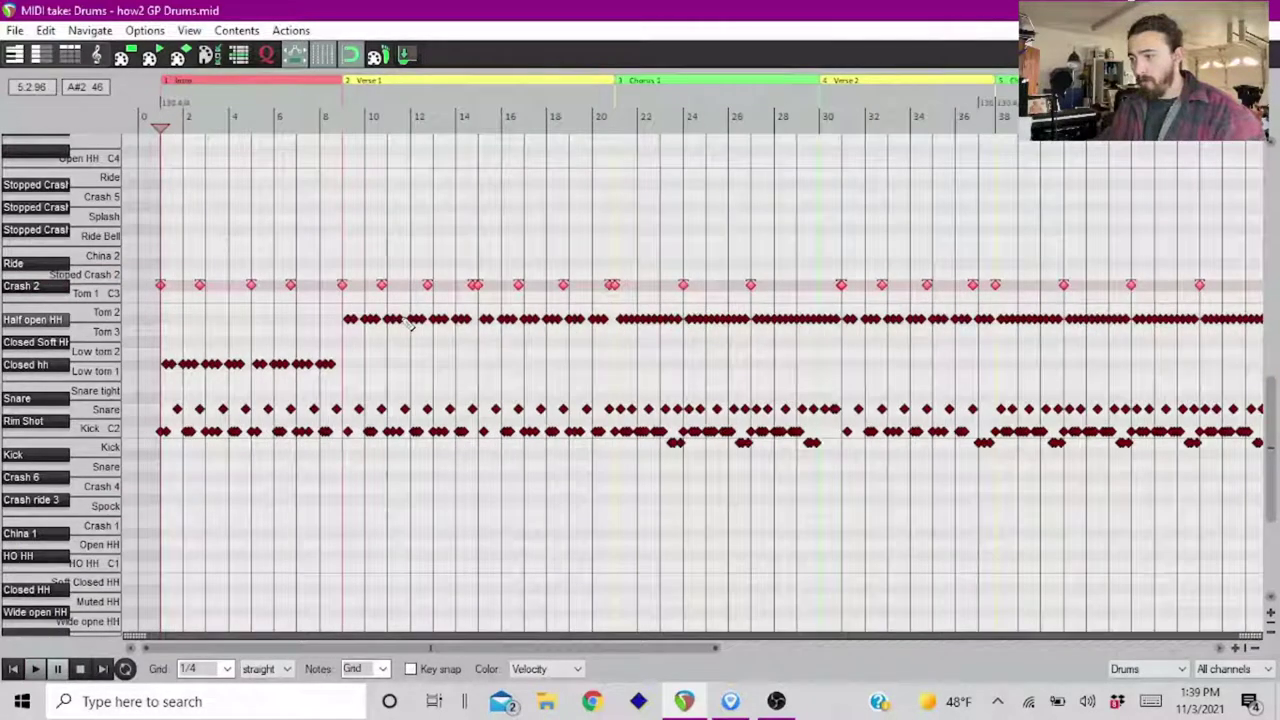
{"action": "left_click", "coordinate": [336, 276]}
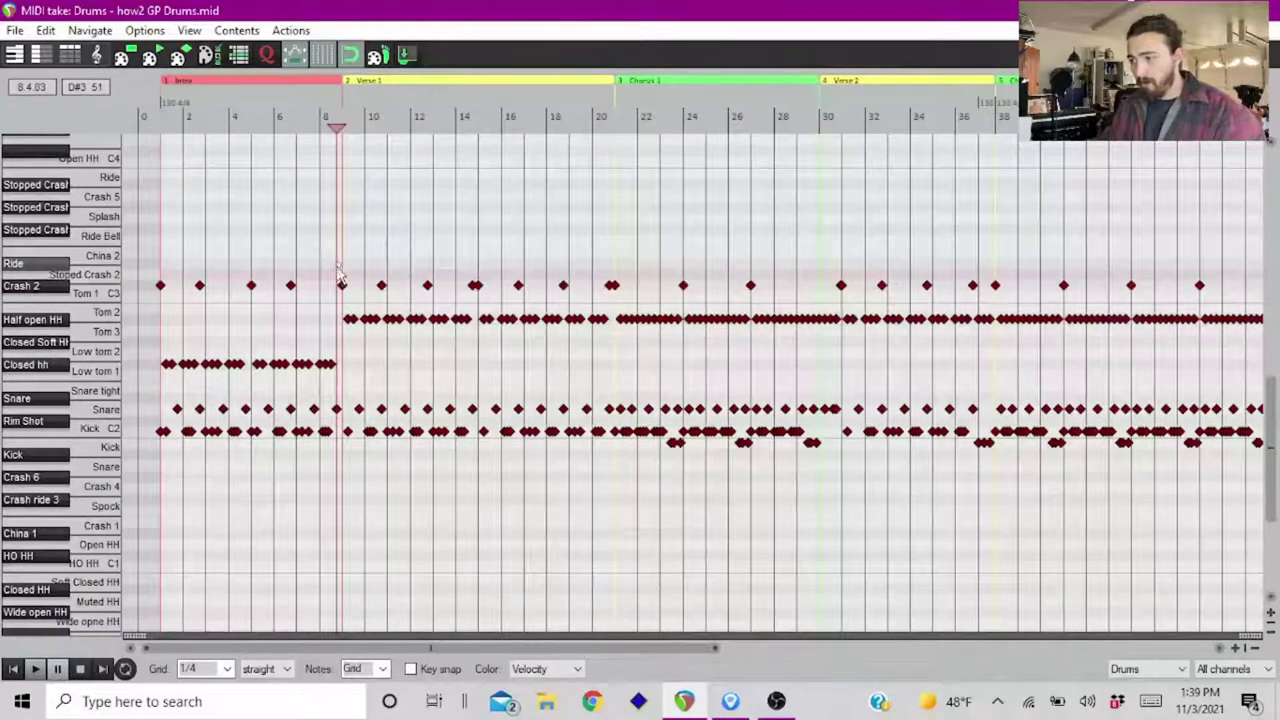
{"action": "left_click_drag", "start_coordinate": [340, 269], "coordinate": [604, 306]}
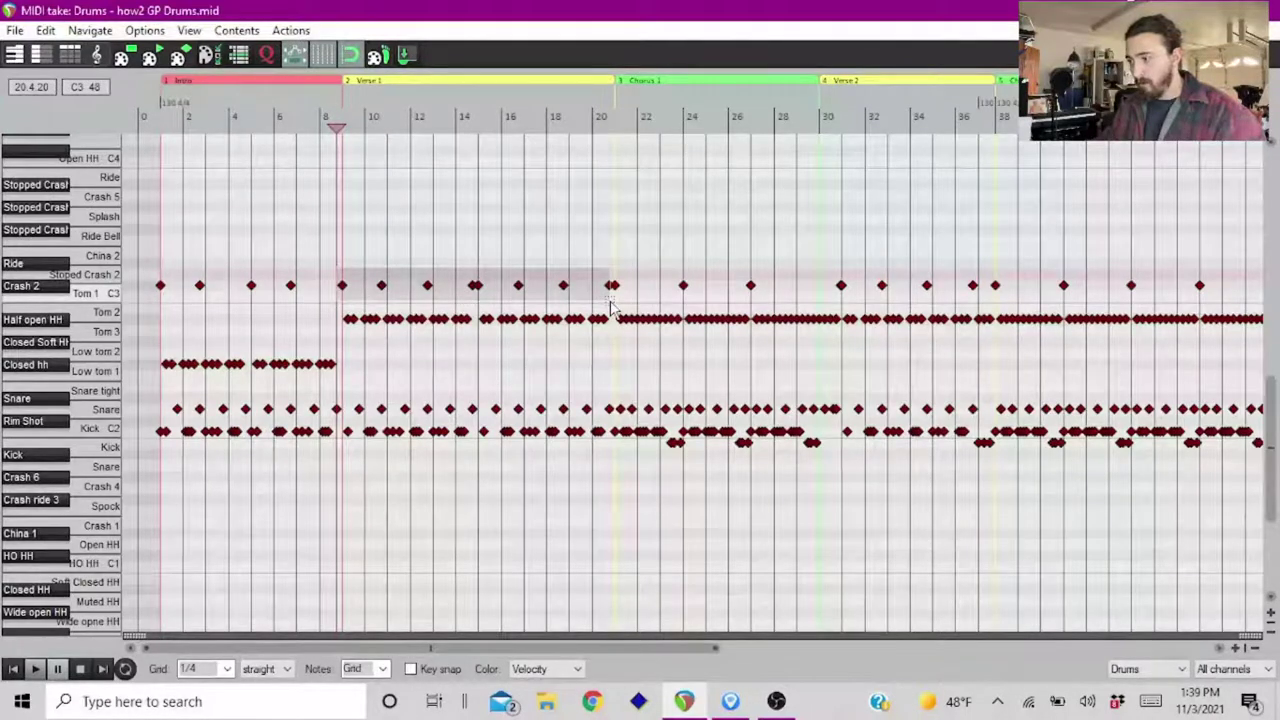
{"action": "left_click_drag", "start_coordinate": [611, 306], "coordinate": [621, 308]}
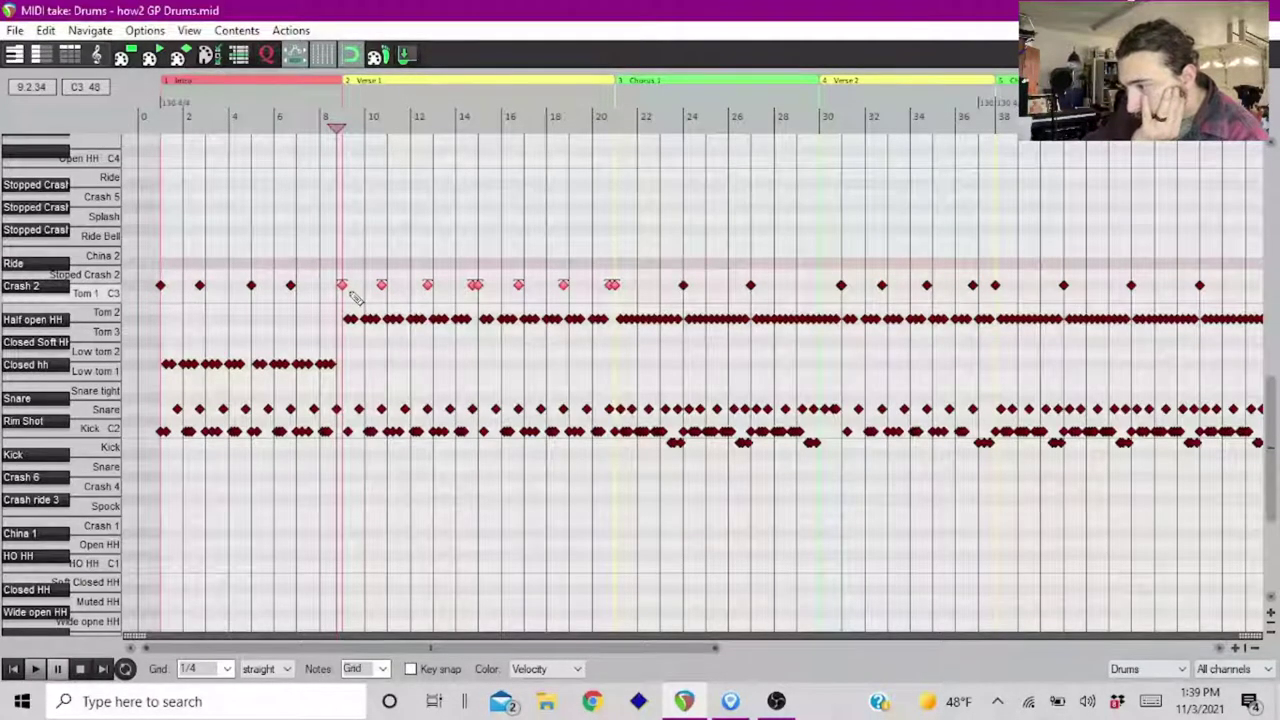
{"action": "left_click_drag", "start_coordinate": [341, 284], "coordinate": [341, 260]}
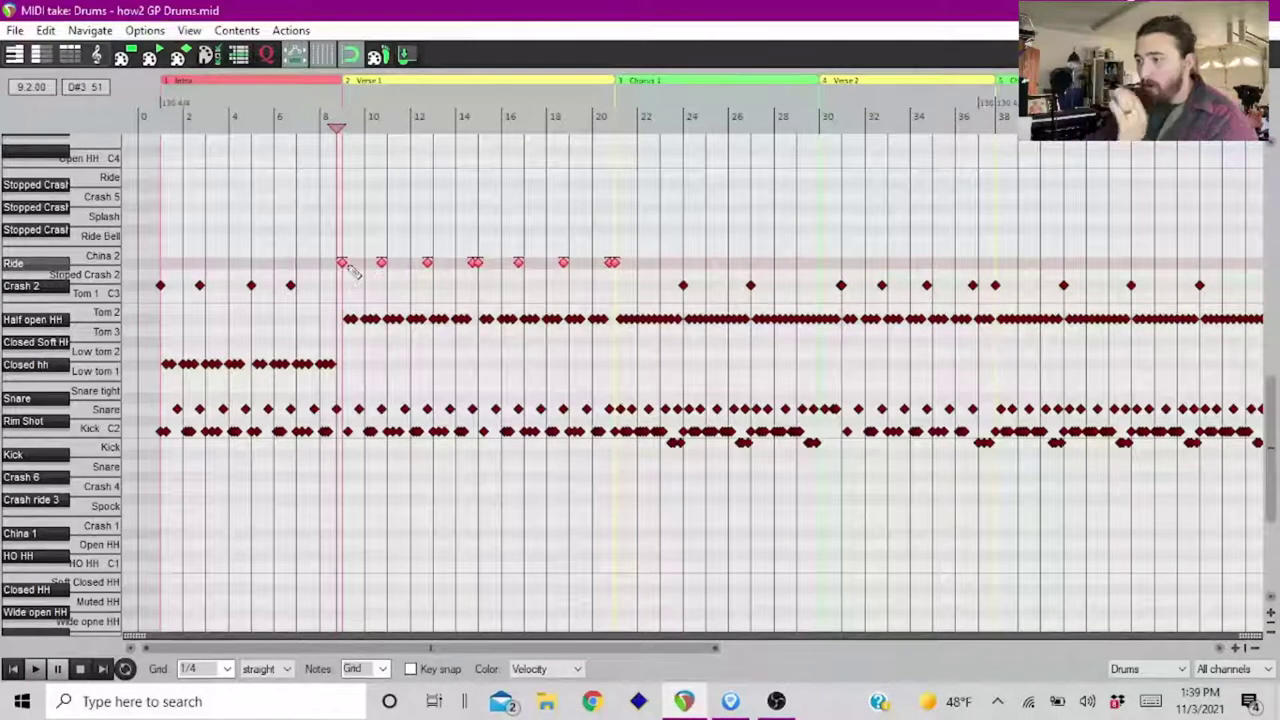
- Play the drum part from the start into Verse 1 to hear the Ride notes
{"action": "left_click", "coordinate": [13, 668]}
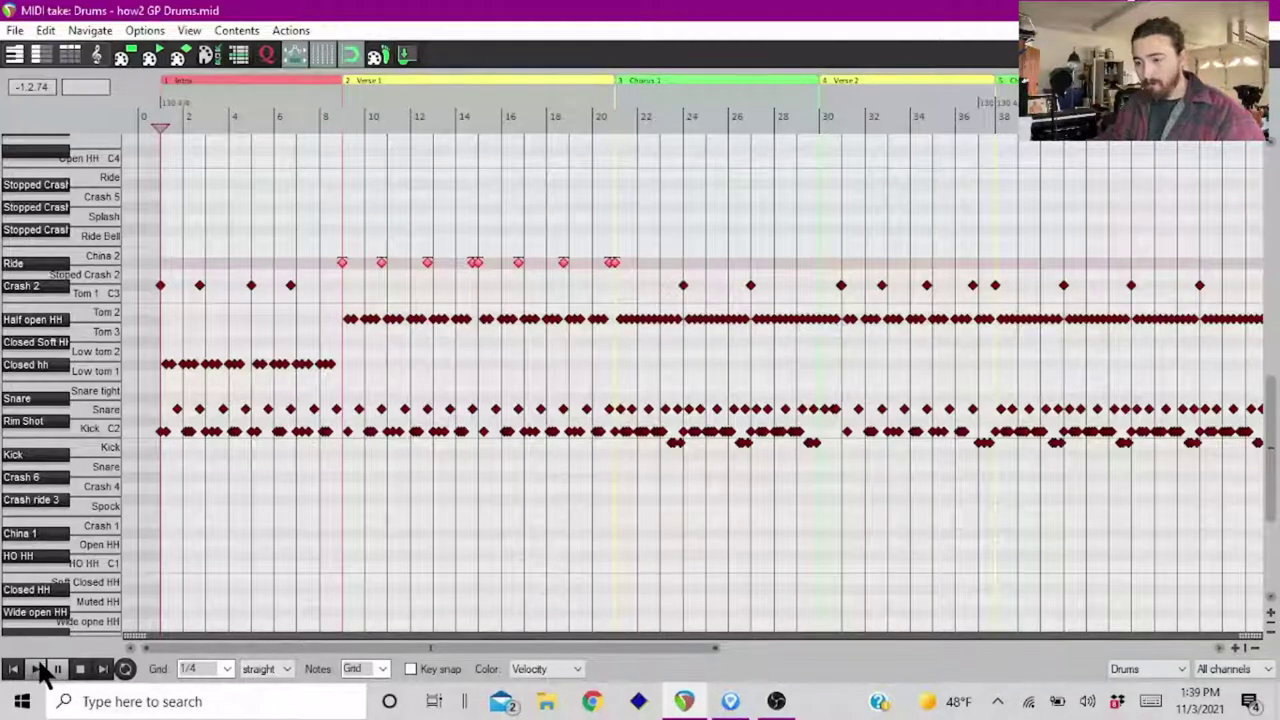
{"action": "left_click", "coordinate": [37, 668]}
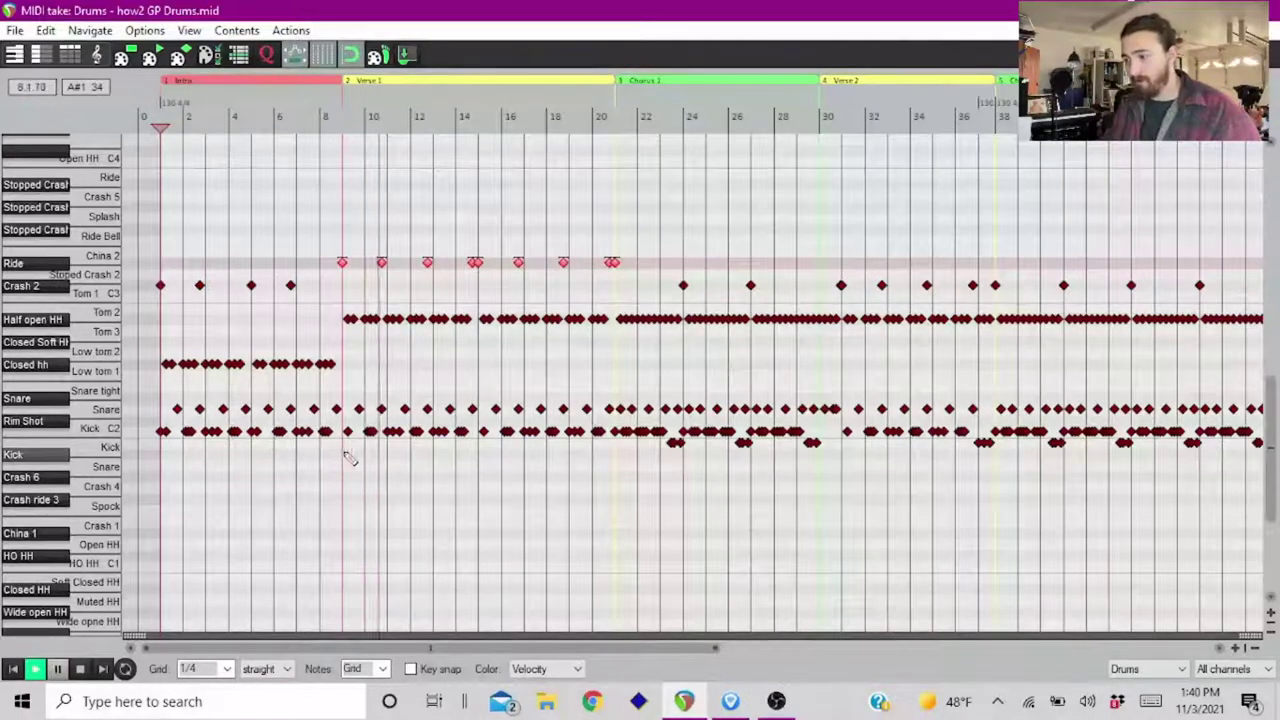
{"action": "key", "text": "space"}
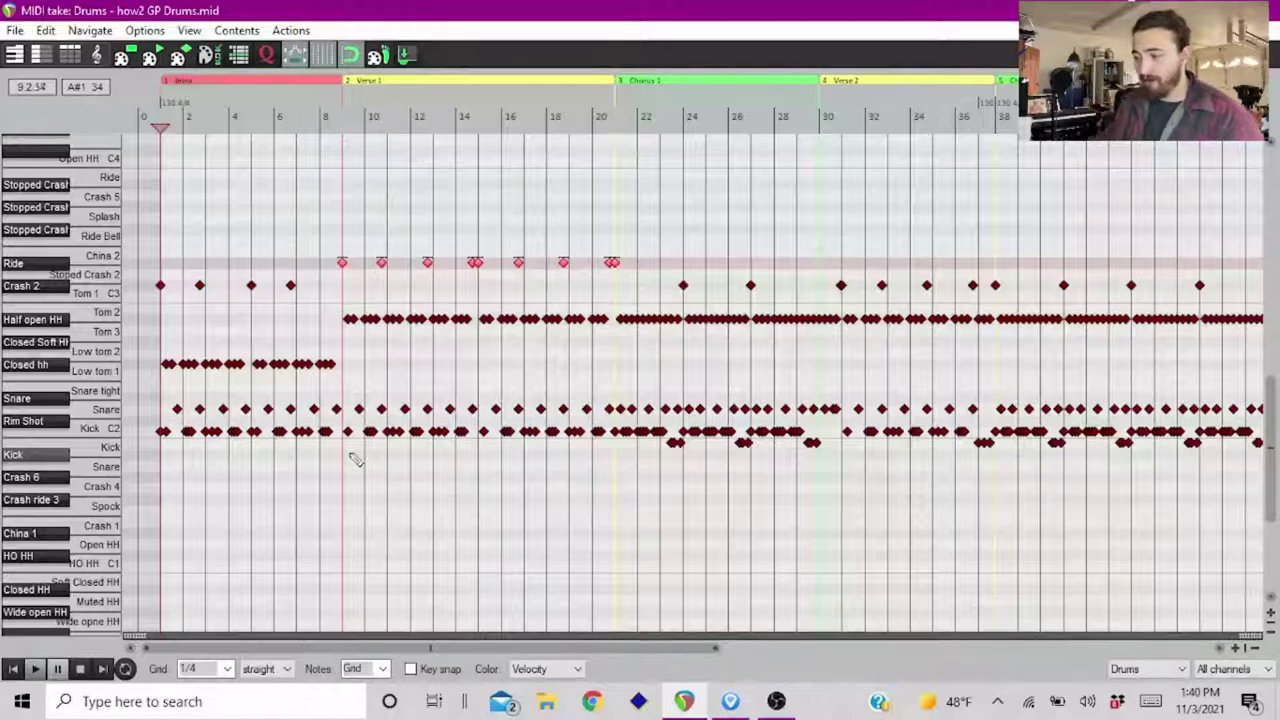
- Select the Crash 2 notes from Verse 2 to the start of Chorus 2 and move them up to the Ride row
{"action": "scroll", "coordinate": [441, 367], "scroll_direction": "down", "scroll_amount": 2}
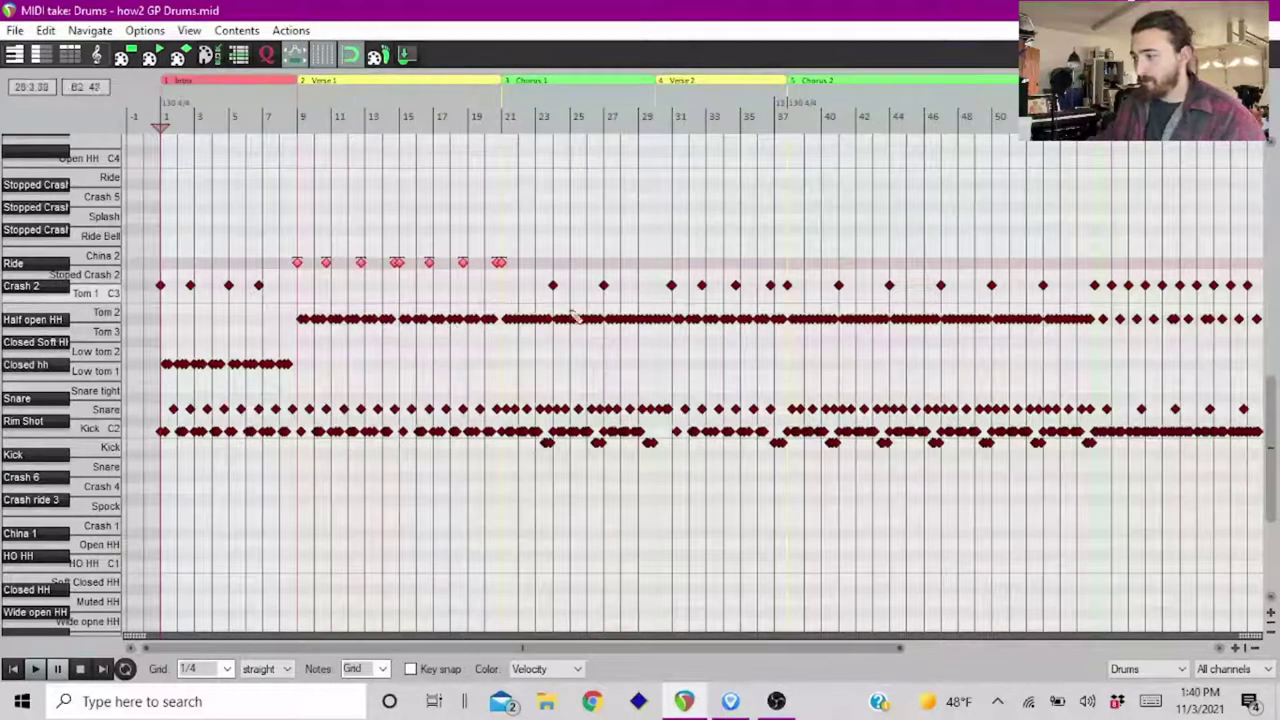
{"action": "left_click_drag", "start_coordinate": [668, 280], "coordinate": [796, 305]}
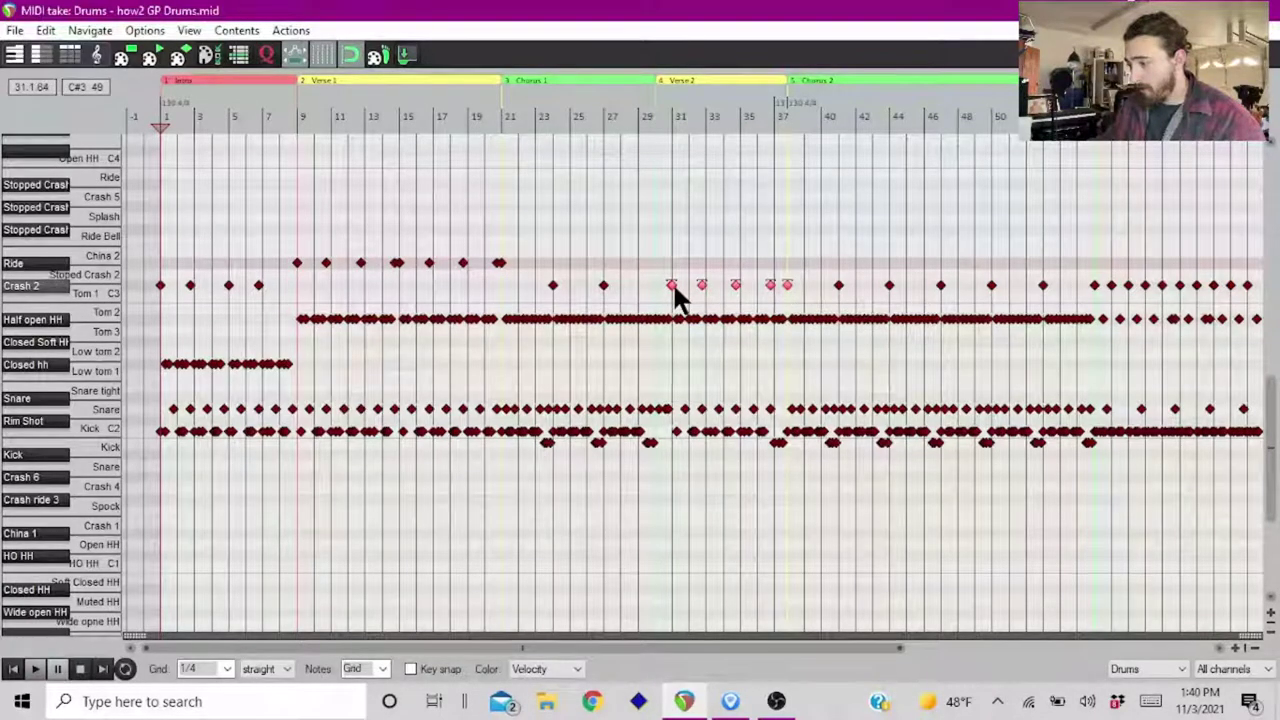
{"action": "left_click_drag", "start_coordinate": [673, 281], "coordinate": [673, 265]}
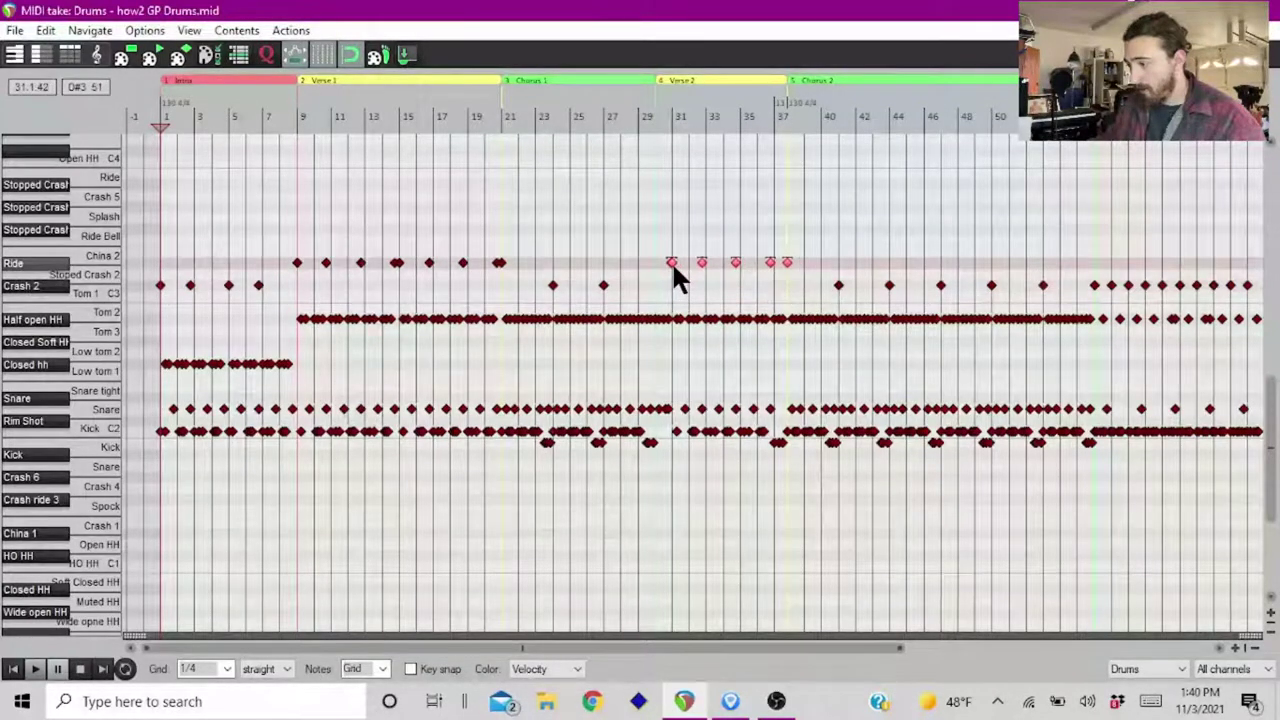
- Play the drum part around the start of Verse 2 to check the Ride notes there
{"action": "scroll", "coordinate": [672, 265], "scroll_direction": "up", "scroll_amount": 2}
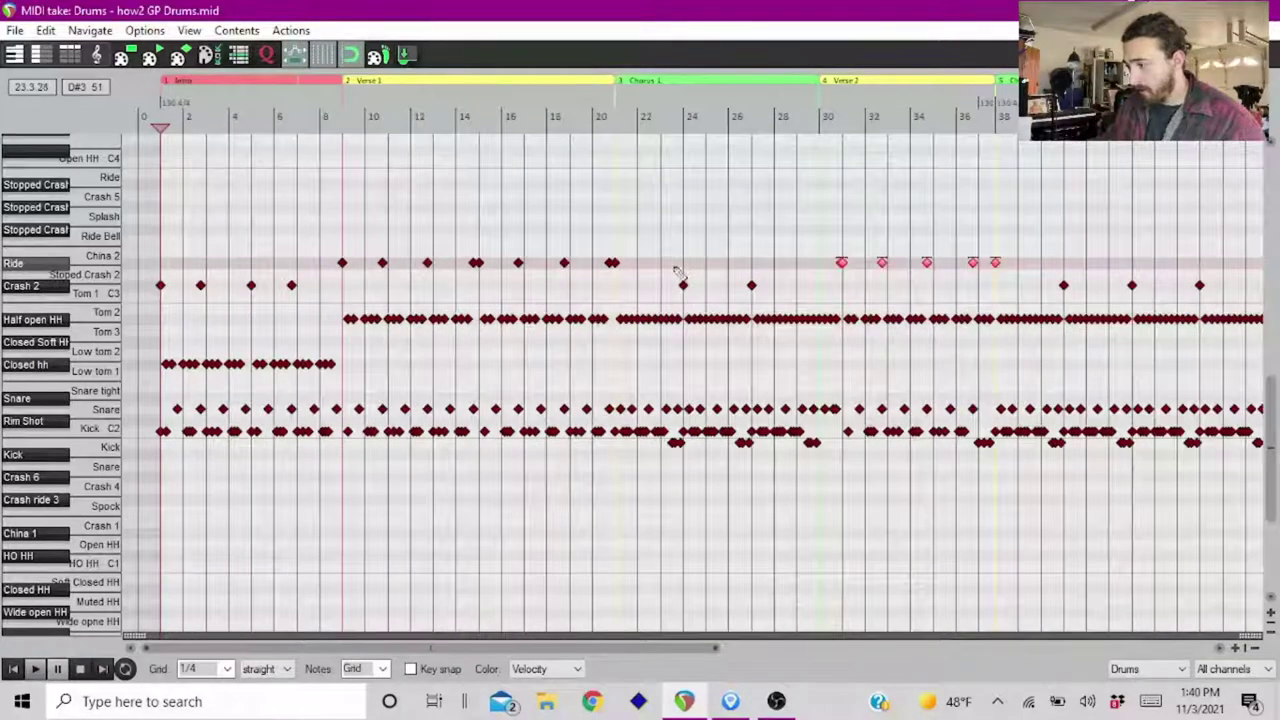
{"action": "scroll", "coordinate": [675, 268], "scroll_direction": "down", "scroll_amount": 1}
{"action": "left_click", "coordinate": [671, 262]}
{"action": "scroll", "coordinate": [671, 276], "scroll_direction": "up", "scroll_amount": 2}
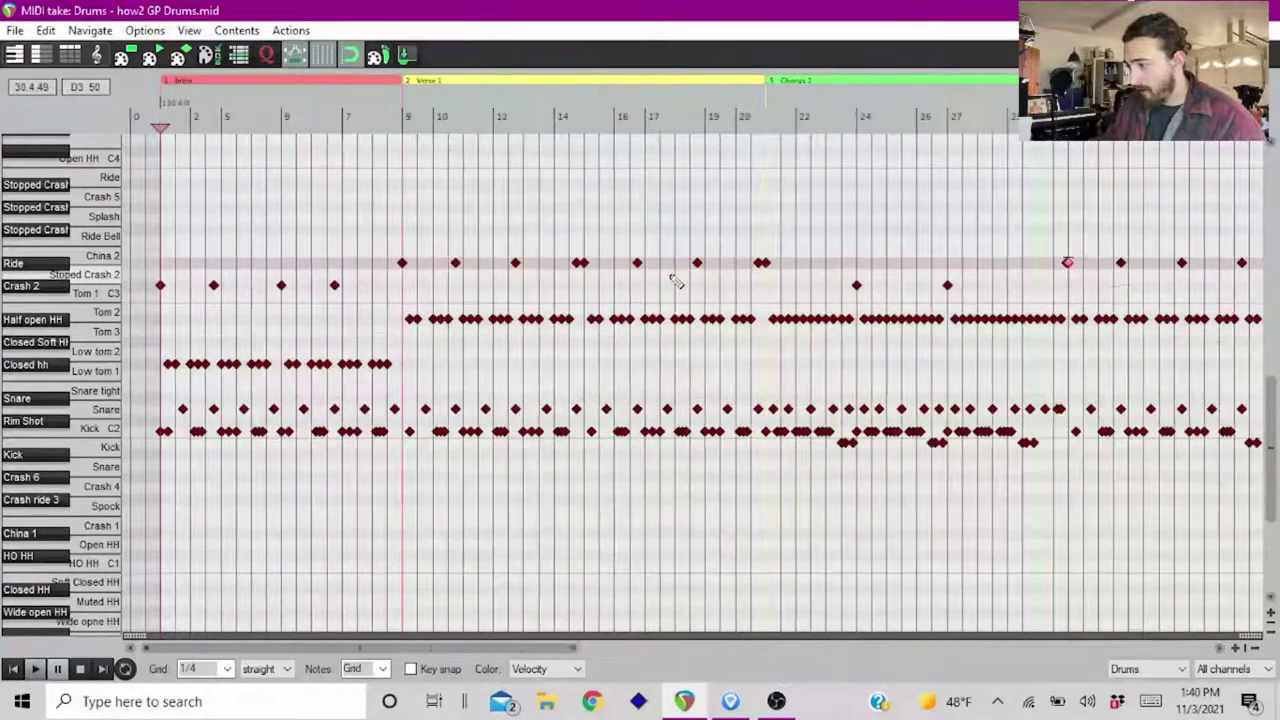
{"action": "scroll", "coordinate": [675, 282], "scroll_direction": "up", "scroll_amount": 2}
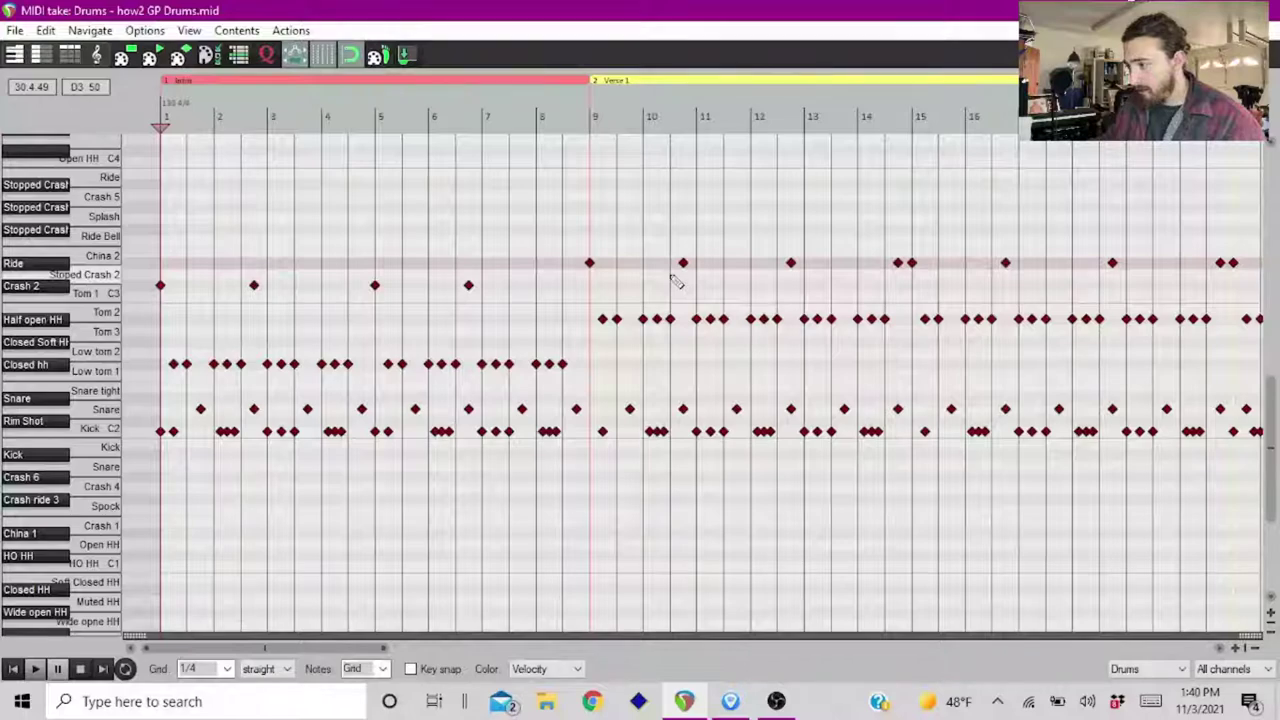
{"action": "scroll", "coordinate": [674, 277], "scroll_direction": "down", "scroll_amount": 3}
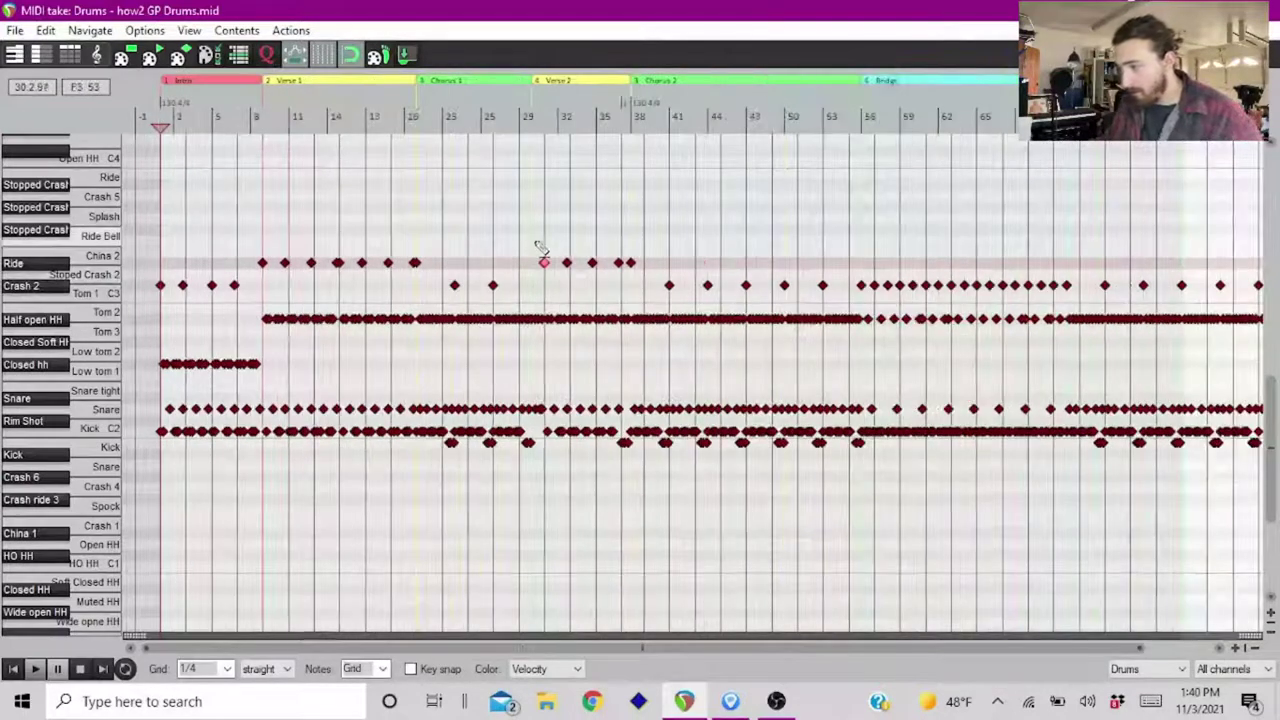
{"action": "left_click", "coordinate": [547, 246]}
{"action": "scroll", "coordinate": [549, 251], "scroll_direction": "up", "scroll_amount": 5}
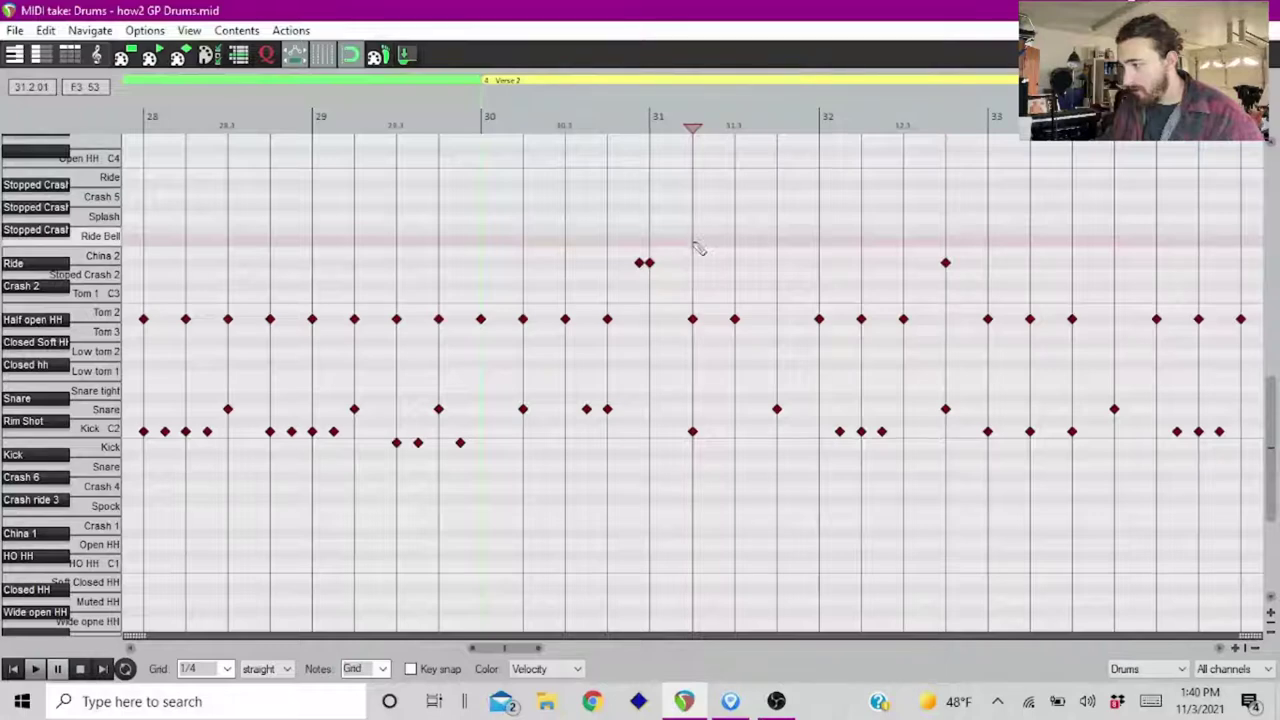
{"action": "key", "text": "space"}
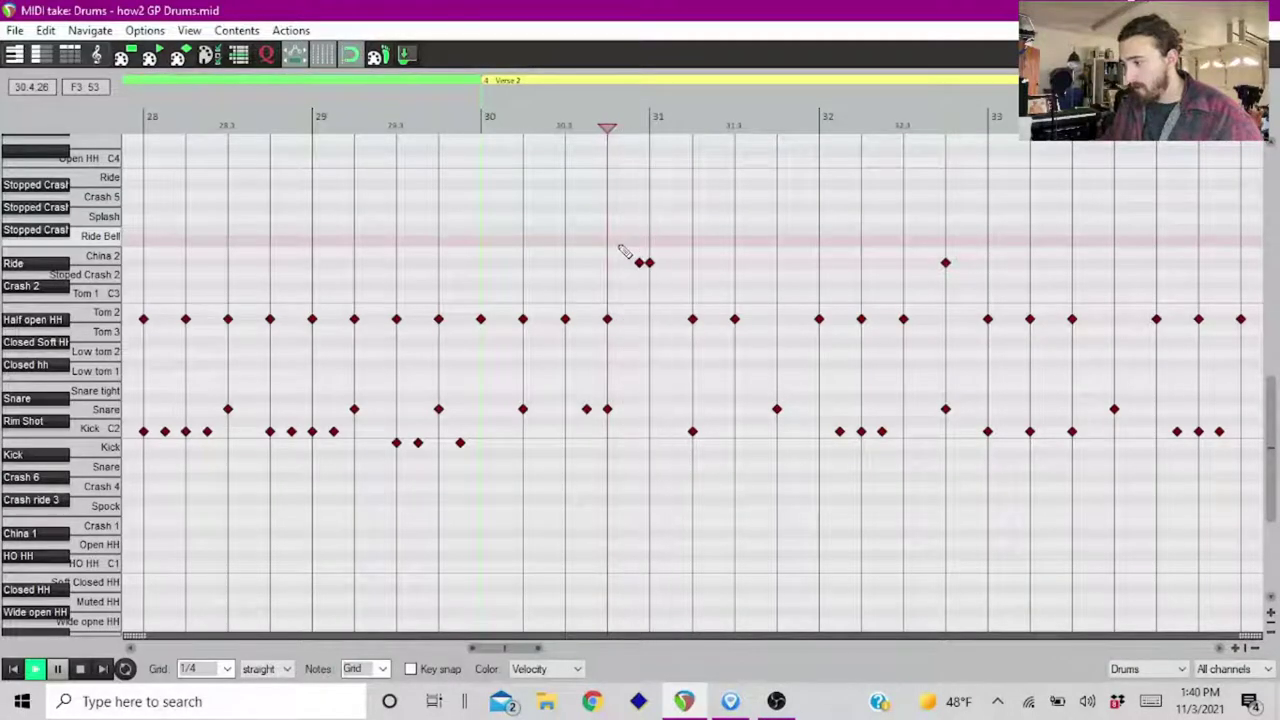
{"action": "scroll", "coordinate": [630, 255], "scroll_direction": "down", "scroll_amount": 2}
{"action": "scroll", "coordinate": [636, 257], "scroll_direction": "down", "scroll_amount": 2}
{"action": "scroll", "coordinate": [636, 257], "scroll_direction": "up", "scroll_amount": 6}
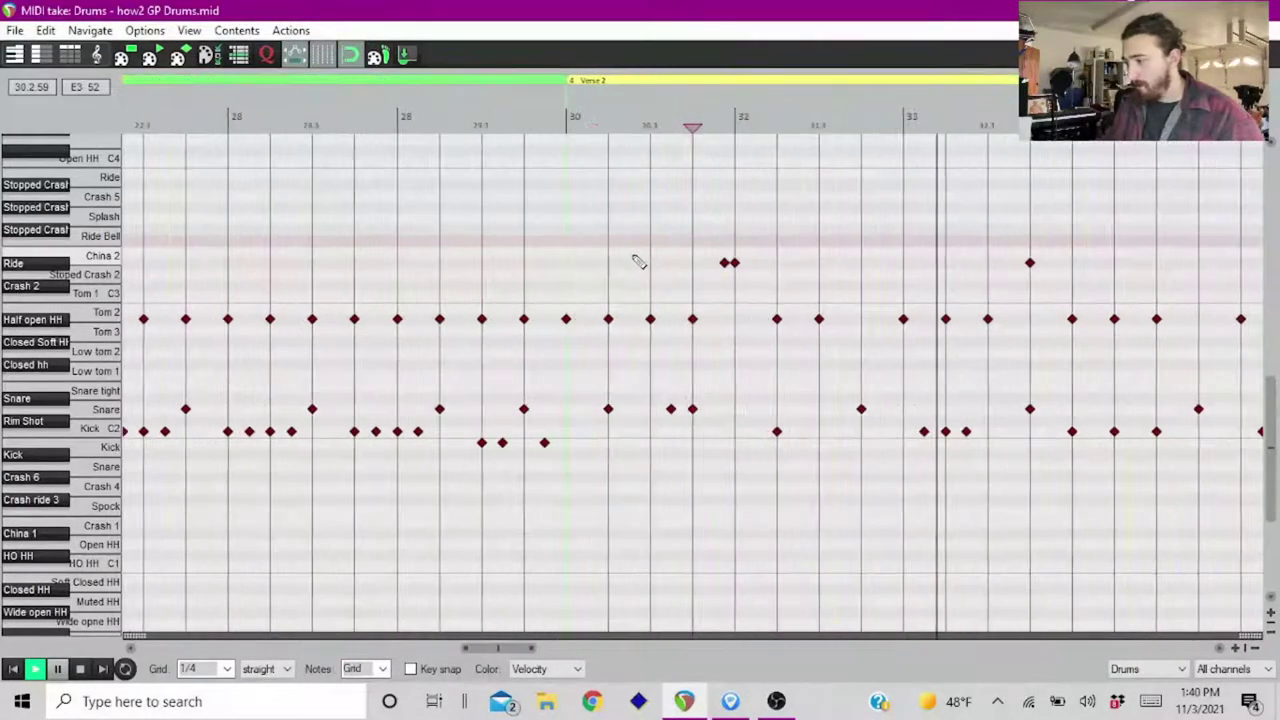
{"action": "key", "text": "space"}
- Replace the Half open HH note at the start of Verse 2 with a Ride note, and move the Ride note just before bar 31 to Ride Bell
{"action": "scroll", "coordinate": [663, 289], "scroll_direction": "down", "scroll_amount": 3}
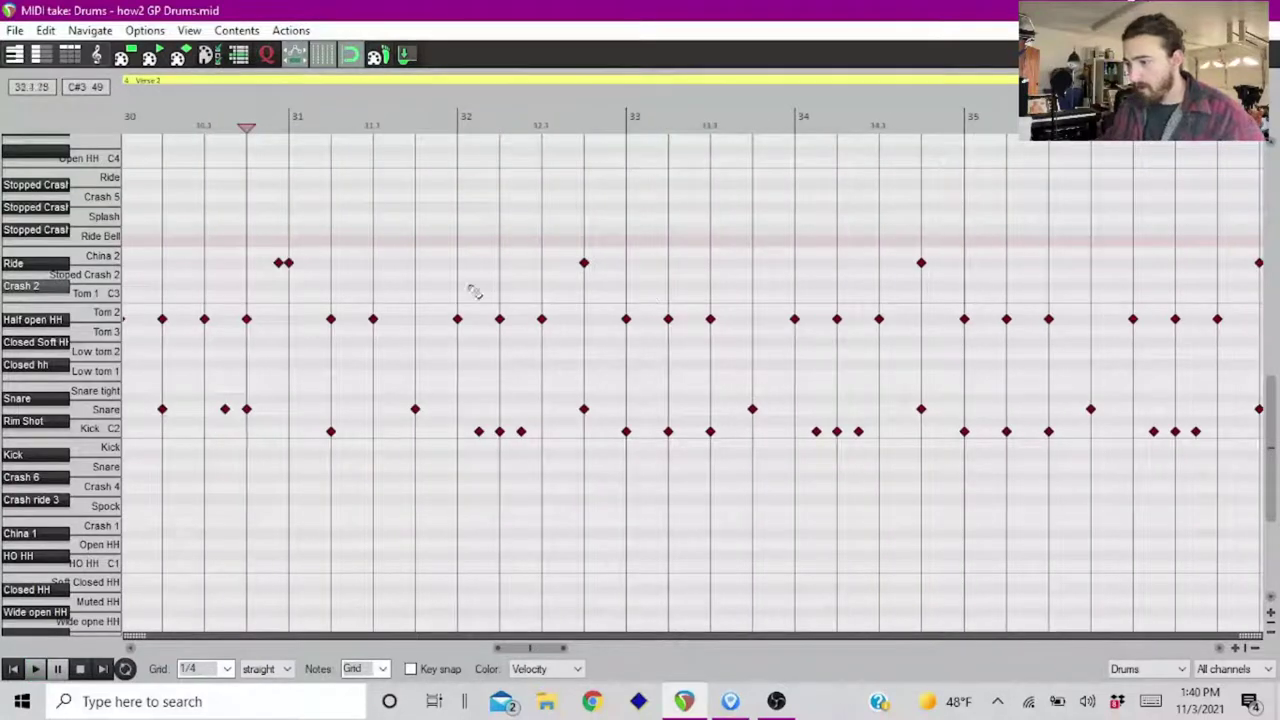
{"action": "left_click", "coordinate": [278, 262]}
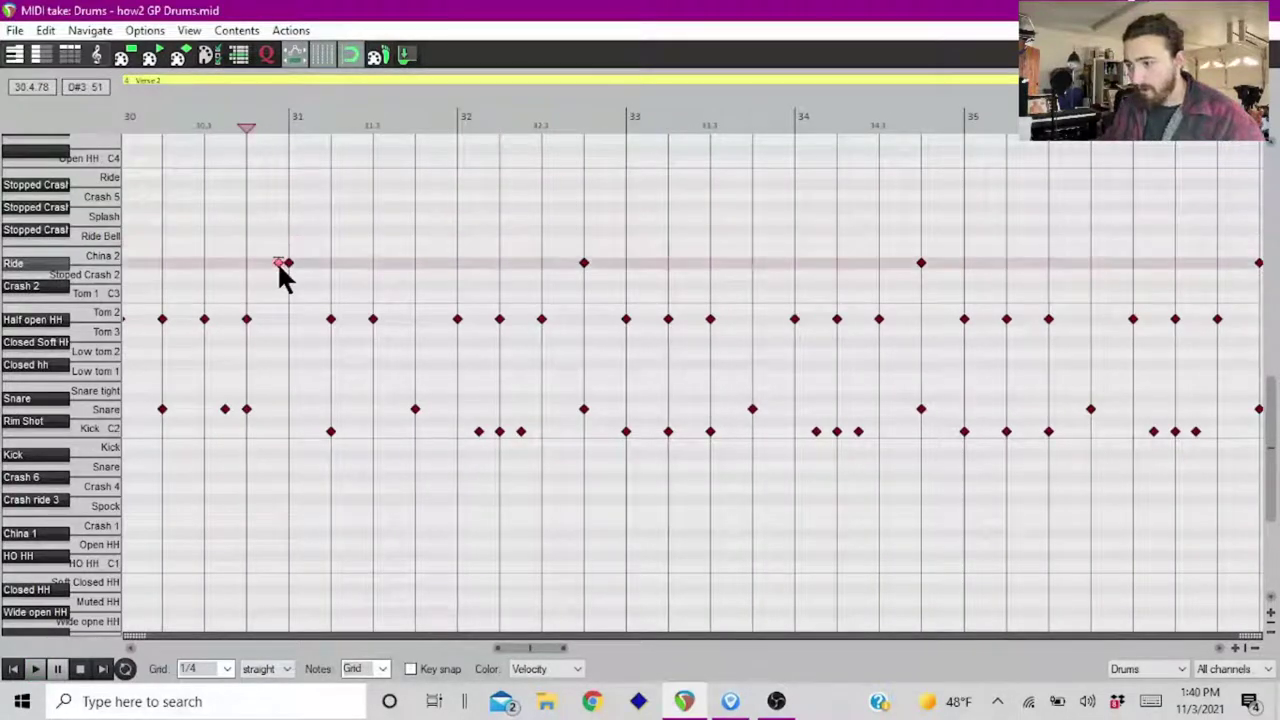
{"action": "scroll", "coordinate": [281, 277], "scroll_direction": "down", "scroll_amount": 1}
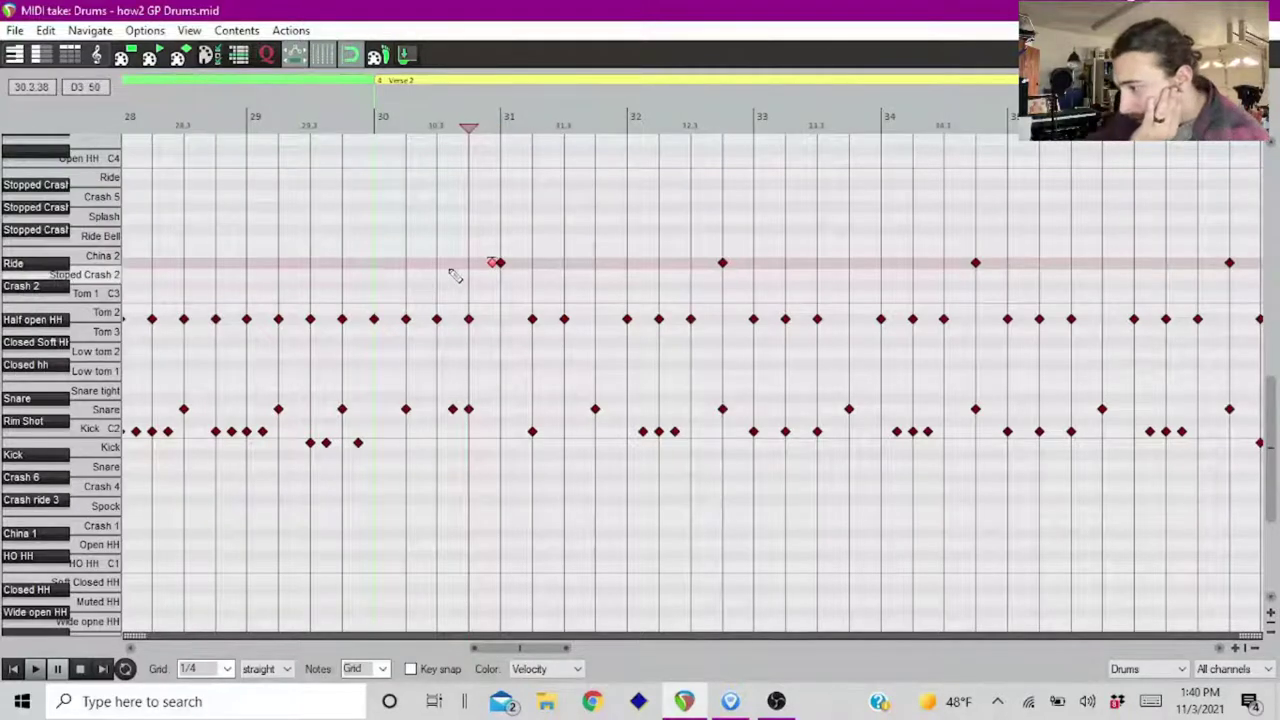
{"action": "left_click_drag", "start_coordinate": [497, 268], "coordinate": [374, 262]}
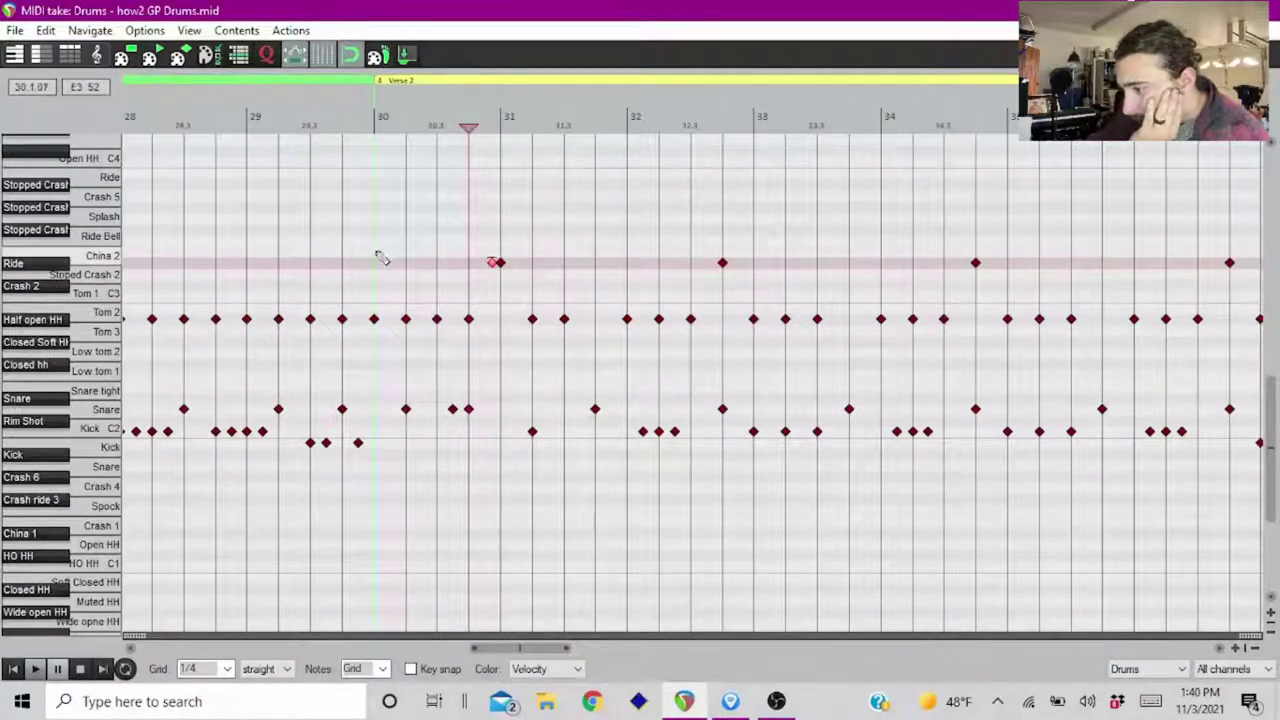
{"action": "double_click", "coordinate": [376, 322]}
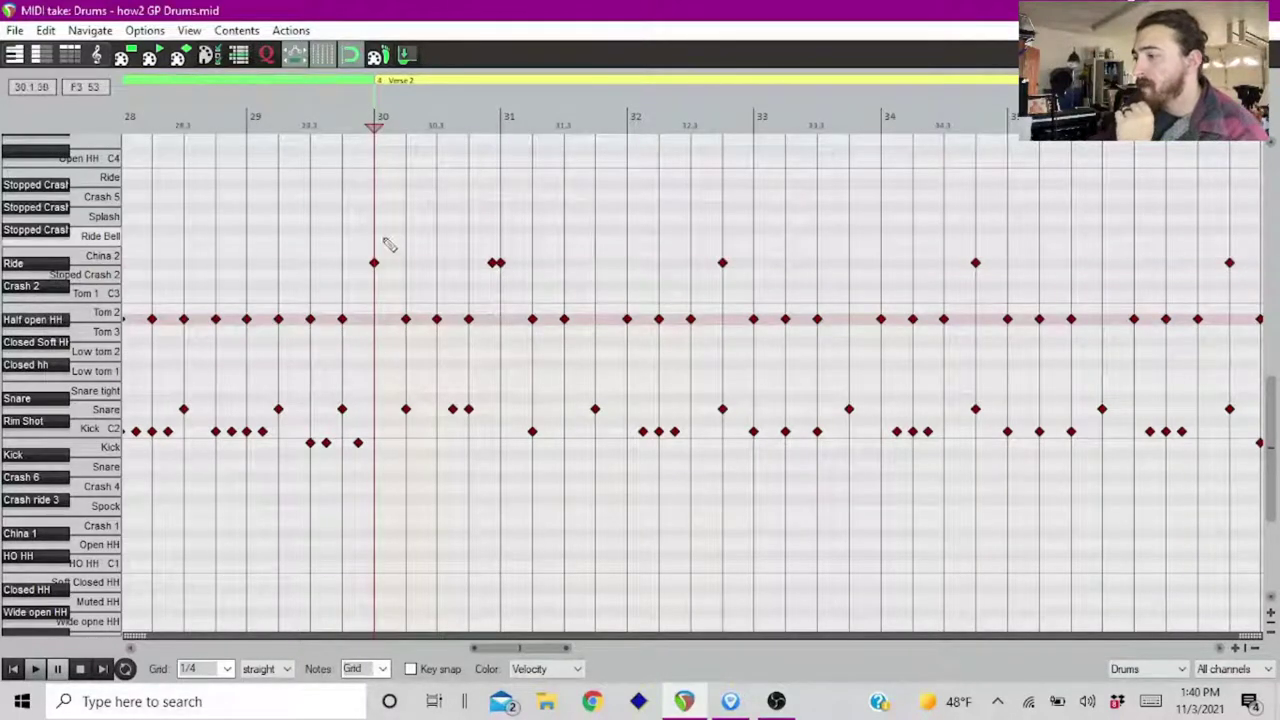
{"action": "left_click", "coordinate": [490, 263]}
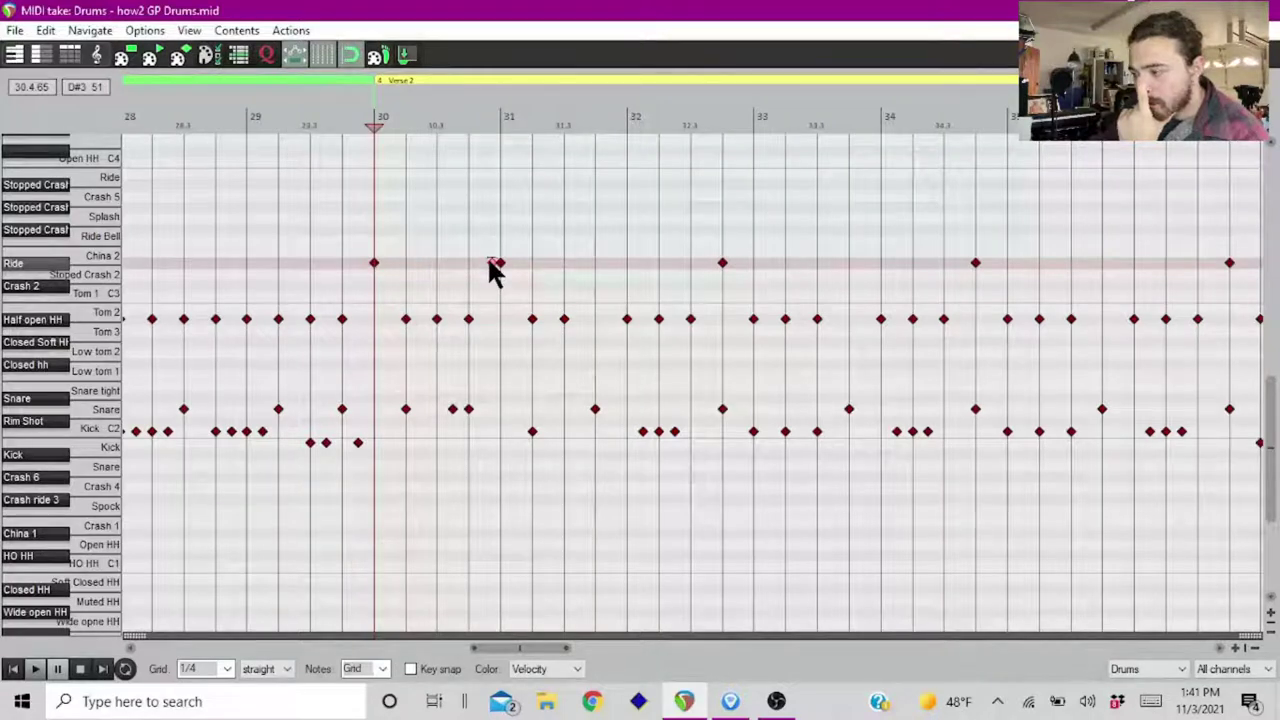
{"action": "left_click_drag", "start_coordinate": [490, 263], "coordinate": [490, 241]}
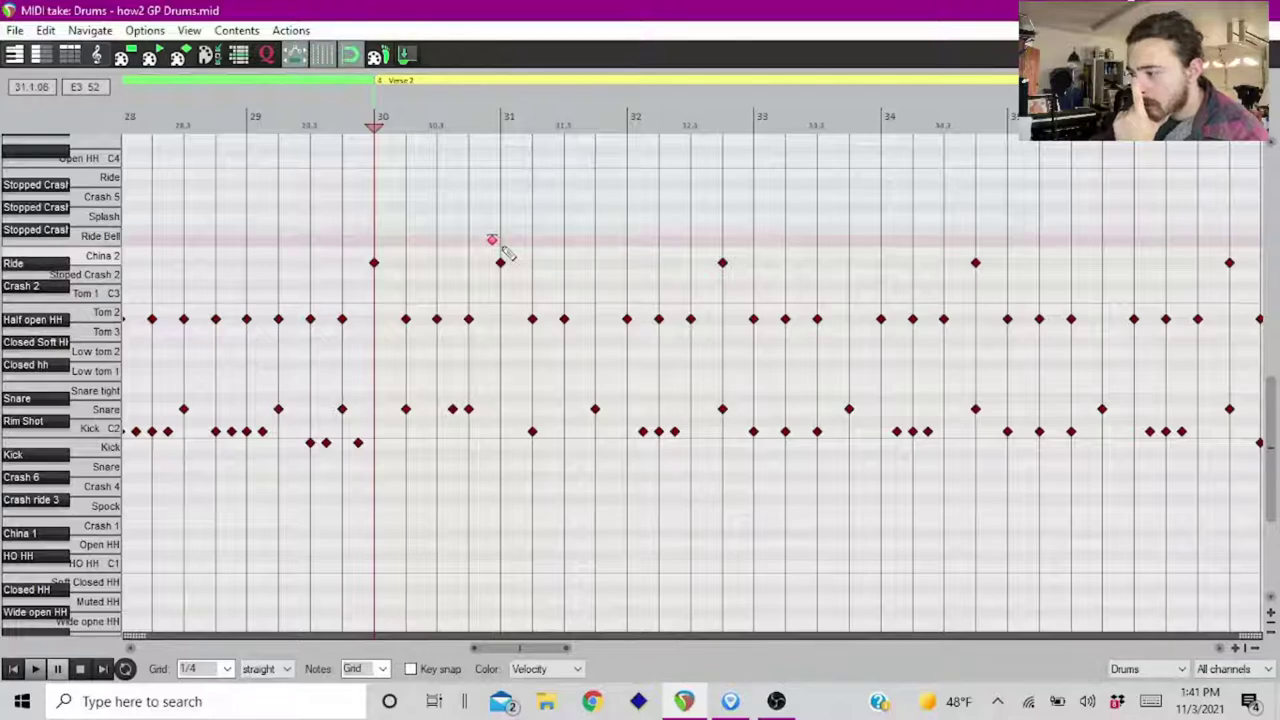
- Review the cymbal notes across the song sections and play the part from the end of the Intro into Verse 1
{"action": "scroll", "coordinate": [598, 280], "scroll_direction": "down", "scroll_amount": 3}
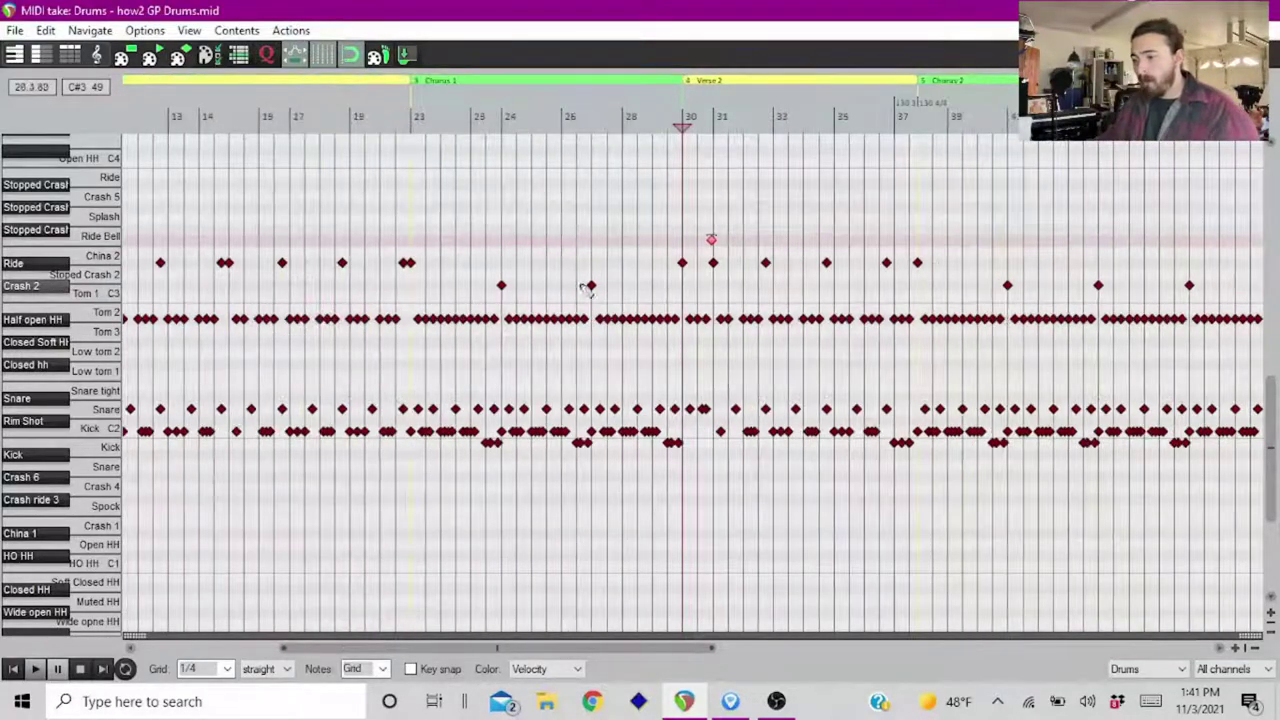
{"action": "scroll", "coordinate": [400, 275], "scroll_direction": "up", "scroll_amount": 3}
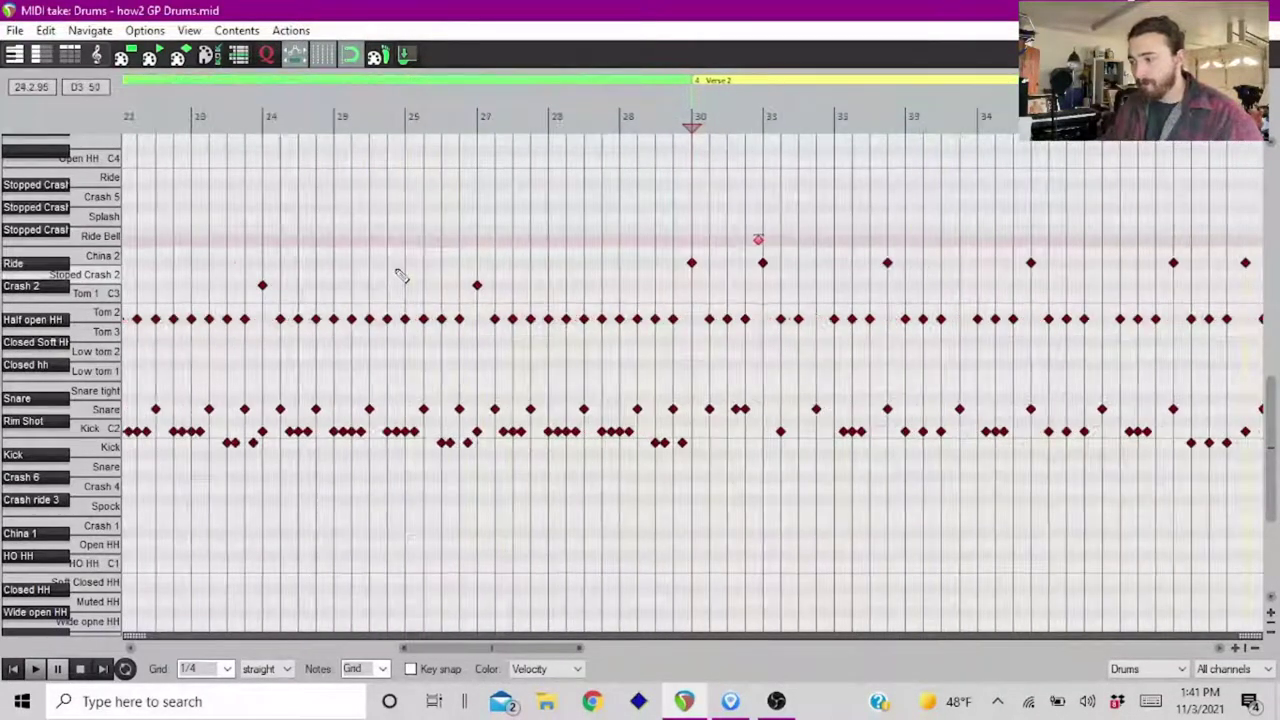
{"action": "scroll", "coordinate": [330, 278], "scroll_direction": "up", "scroll_amount": 2}
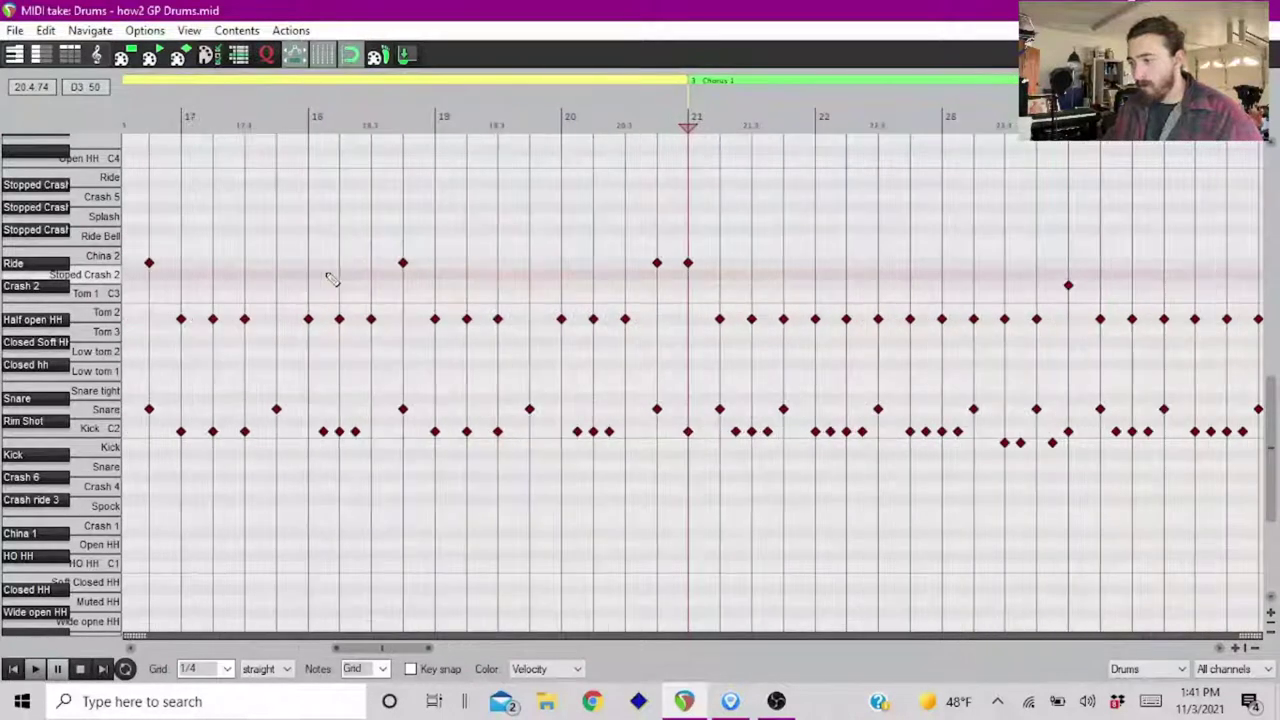
{"action": "scroll", "coordinate": [330, 278], "scroll_direction": "down", "scroll_amount": 5}
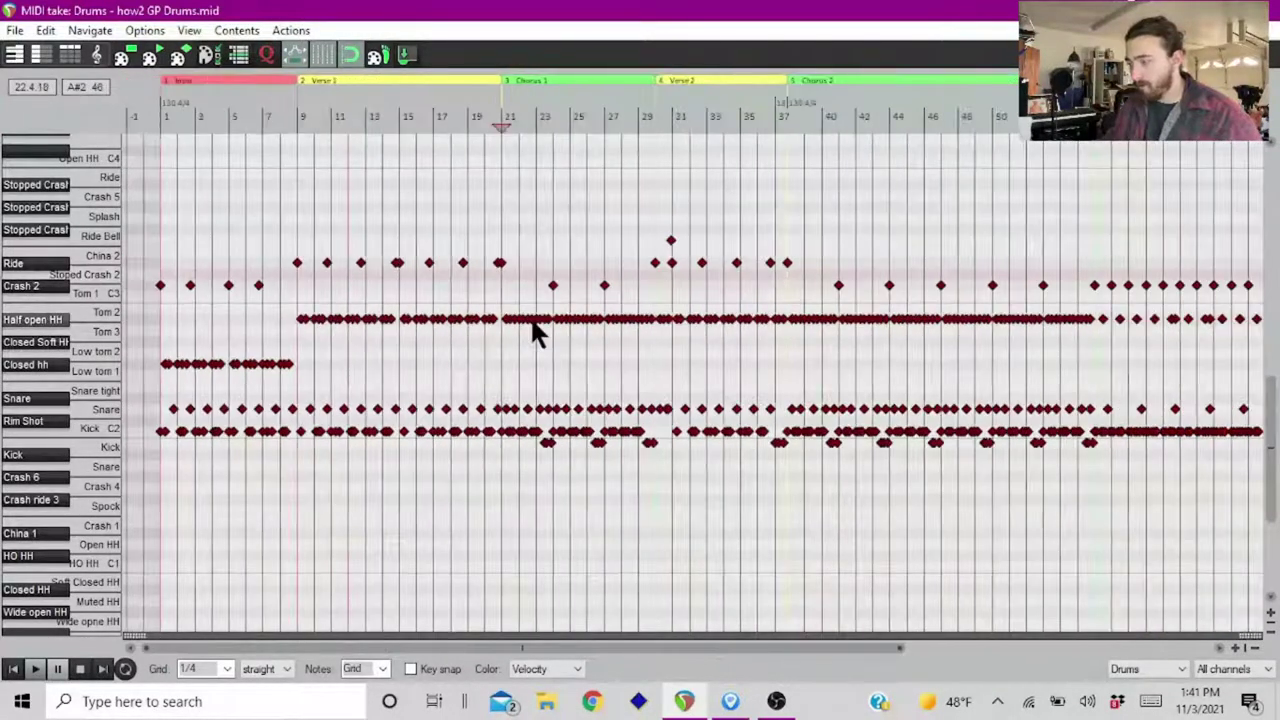
{"action": "scroll", "coordinate": [533, 333], "scroll_direction": "down", "scroll_amount": 2}
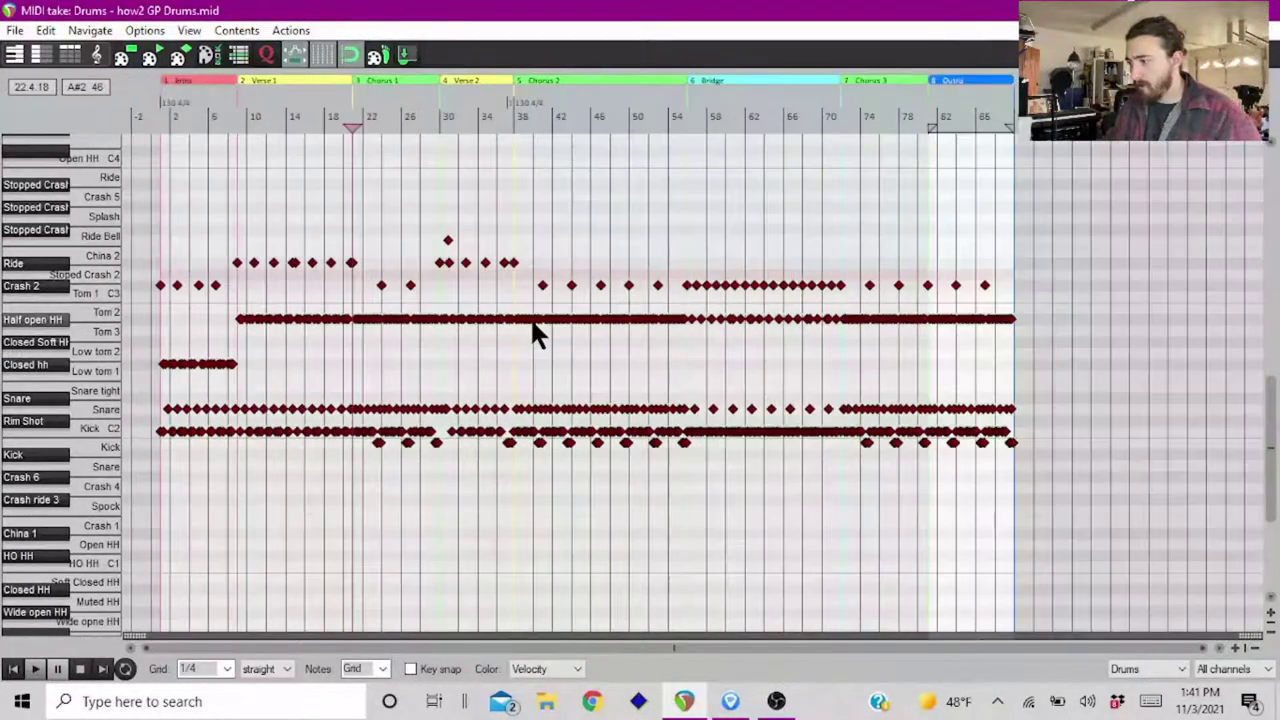
{"action": "left_click", "coordinate": [235, 308]}
{"action": "scroll", "coordinate": [238, 310], "scroll_direction": "up", "scroll_amount": 2}
{"action": "key", "text": "space"}
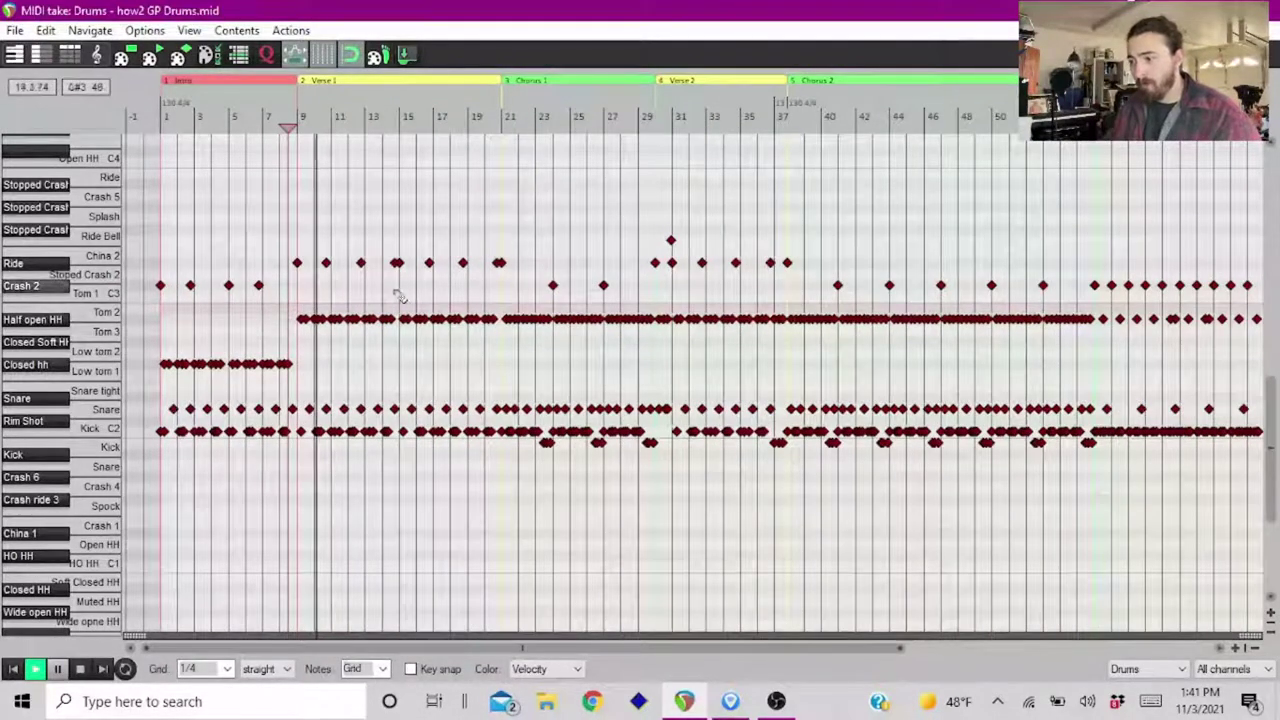
{"action": "key", "text": "space"}
- Close the MIDI editor and lower the Kicks fader to -12.7 in the Drums track's EZdrummer mixer during playback
{"action": "left_click", "coordinate": [408, 56]}
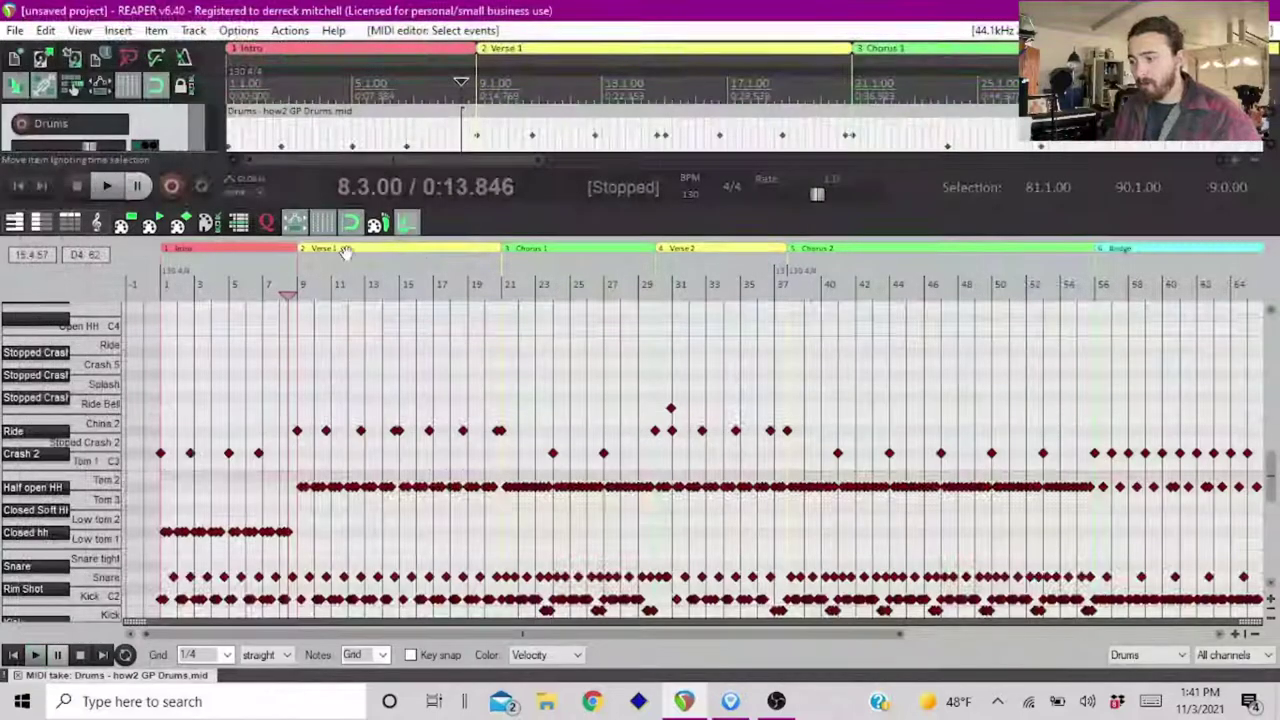
{"action": "left_click", "coordinate": [14, 676]}
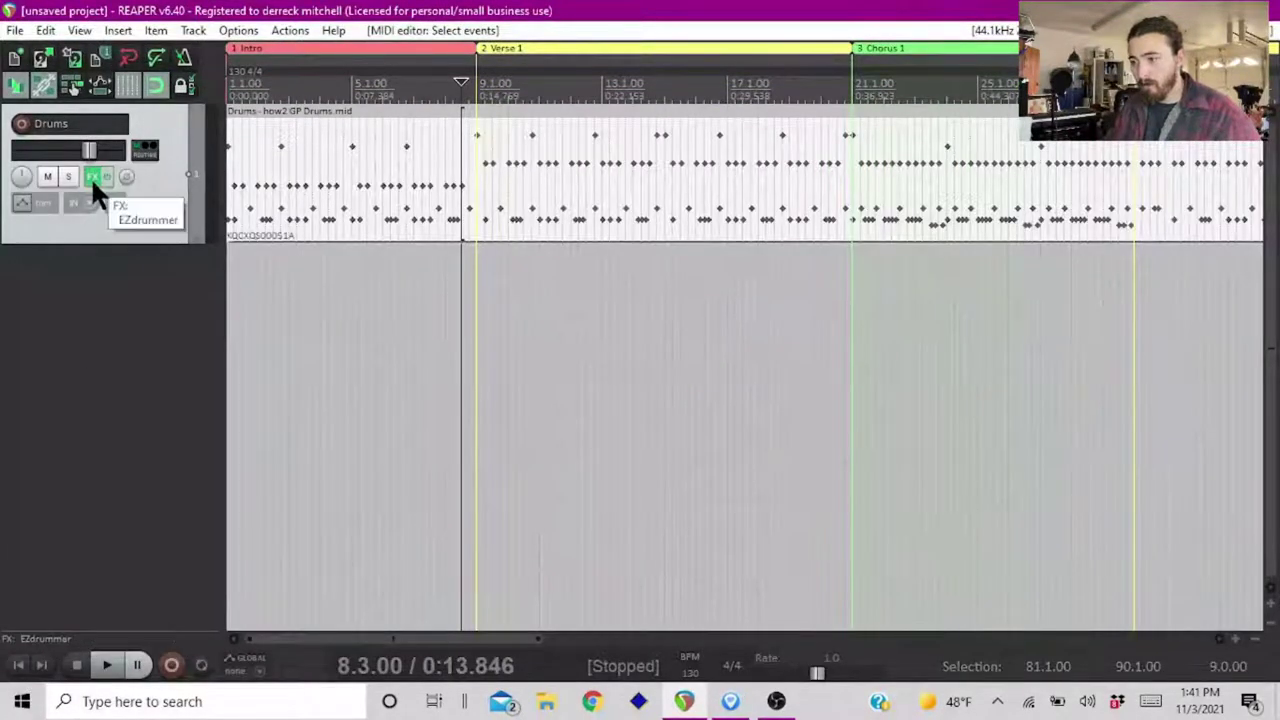
{"action": "key", "text": "space"}
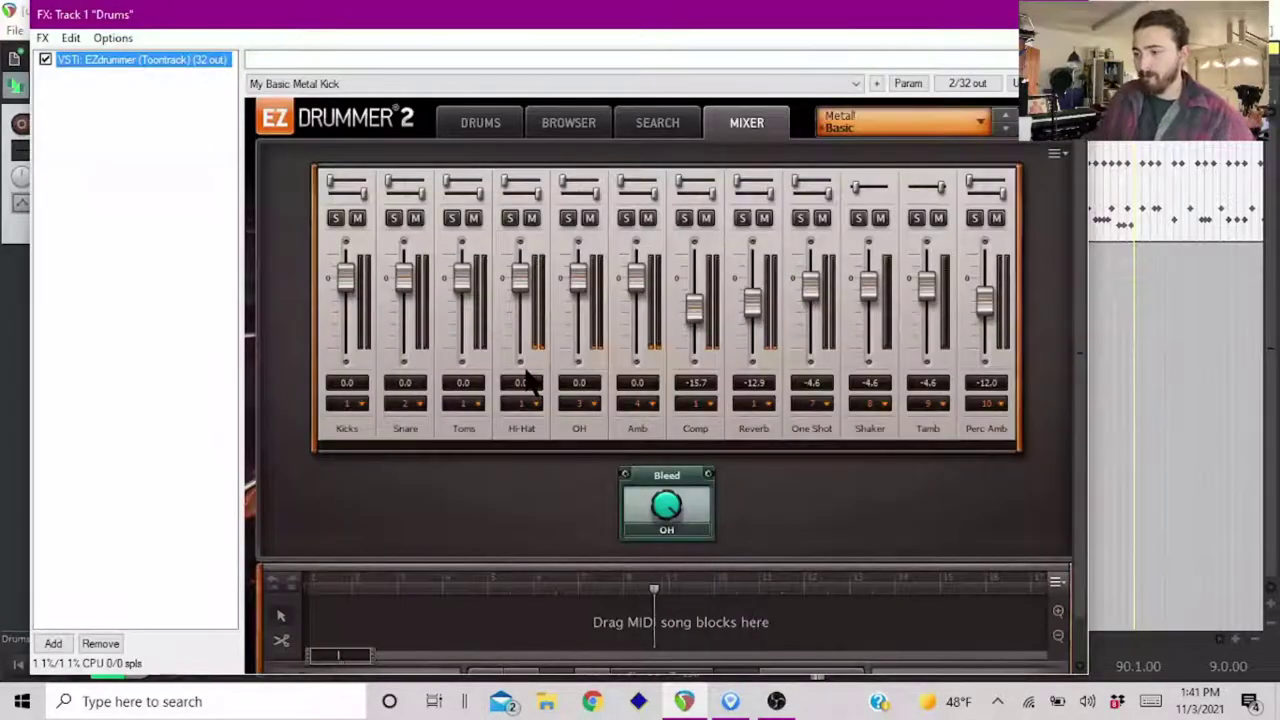
{"action": "left_click_drag", "start_coordinate": [343, 278], "coordinate": [350, 318]}
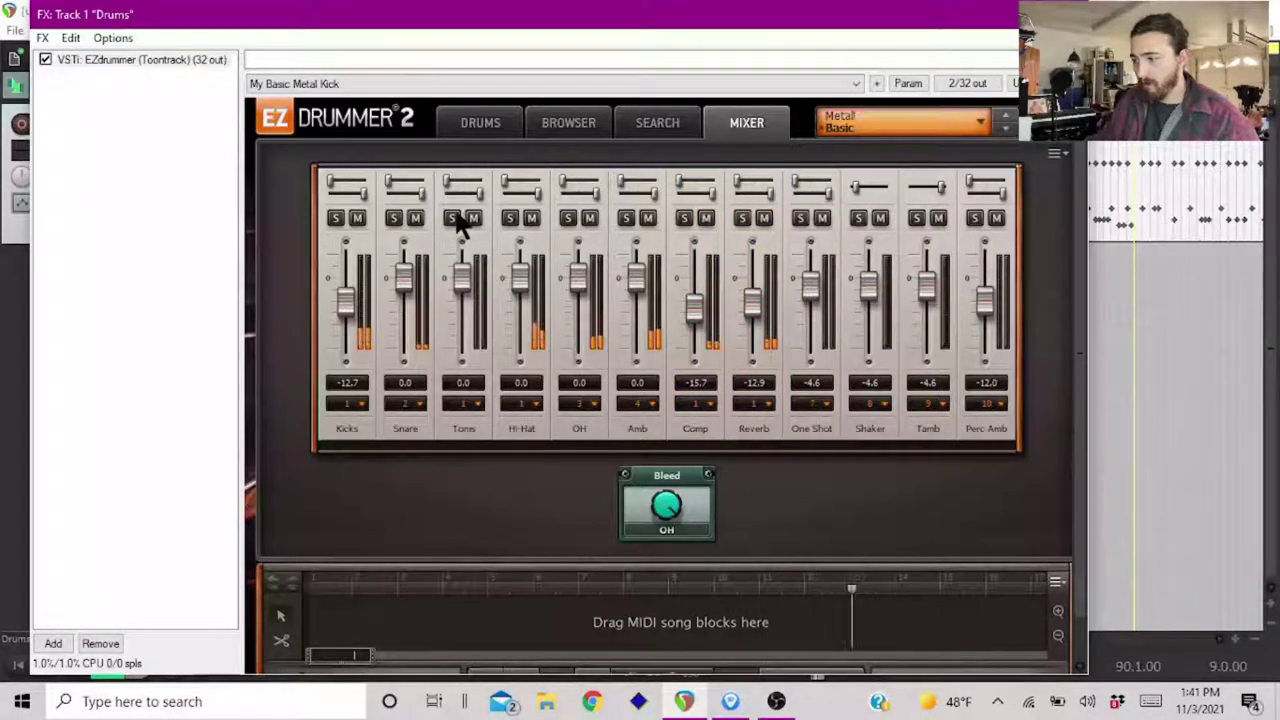
- Audition the Hi-Hat, OH, Amb and Comp channels of the EZdrummer mixer one by one by soloing each during playback
{"action": "left_click", "coordinate": [510, 218]}
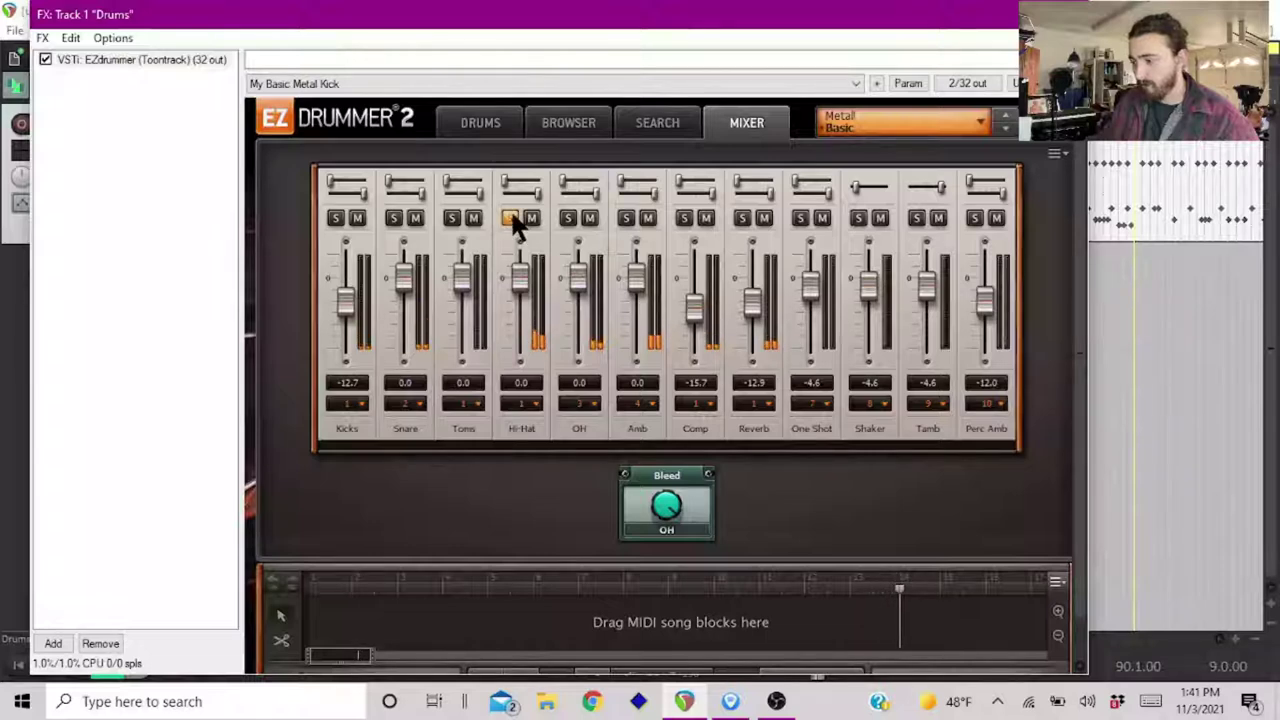
{"action": "left_click", "coordinate": [510, 218]}
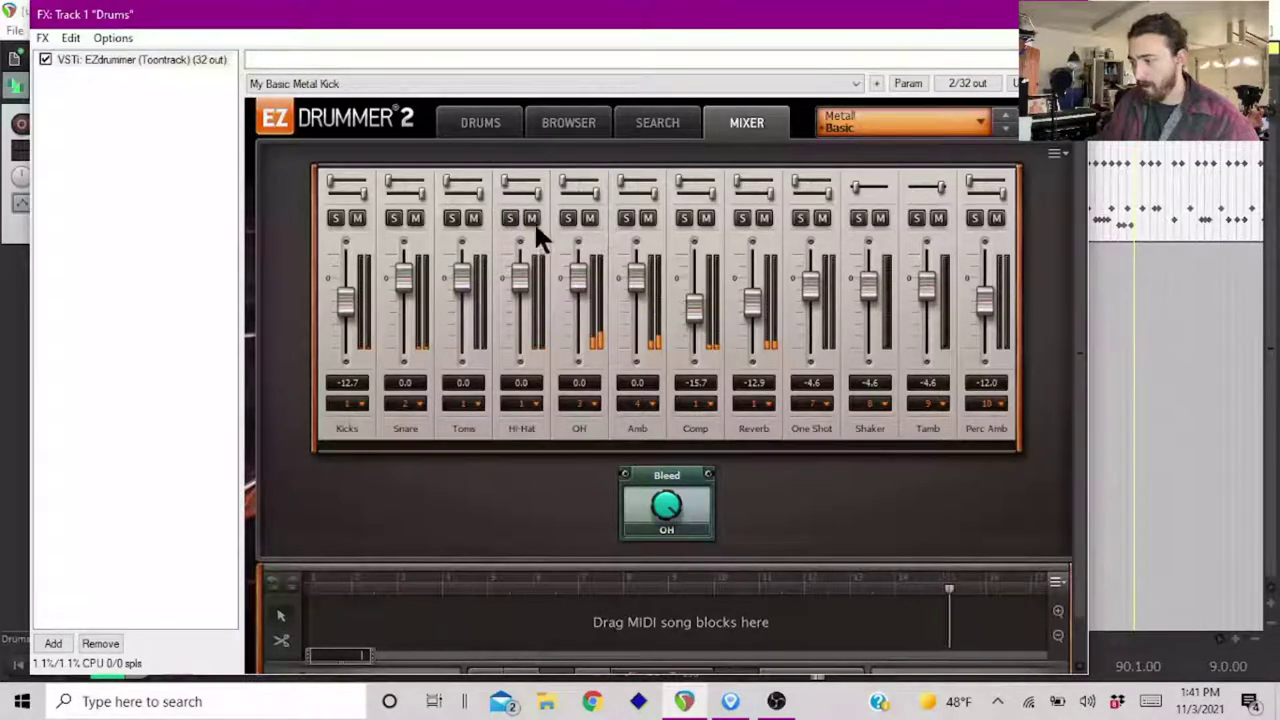
{"action": "left_click", "coordinate": [566, 218]}
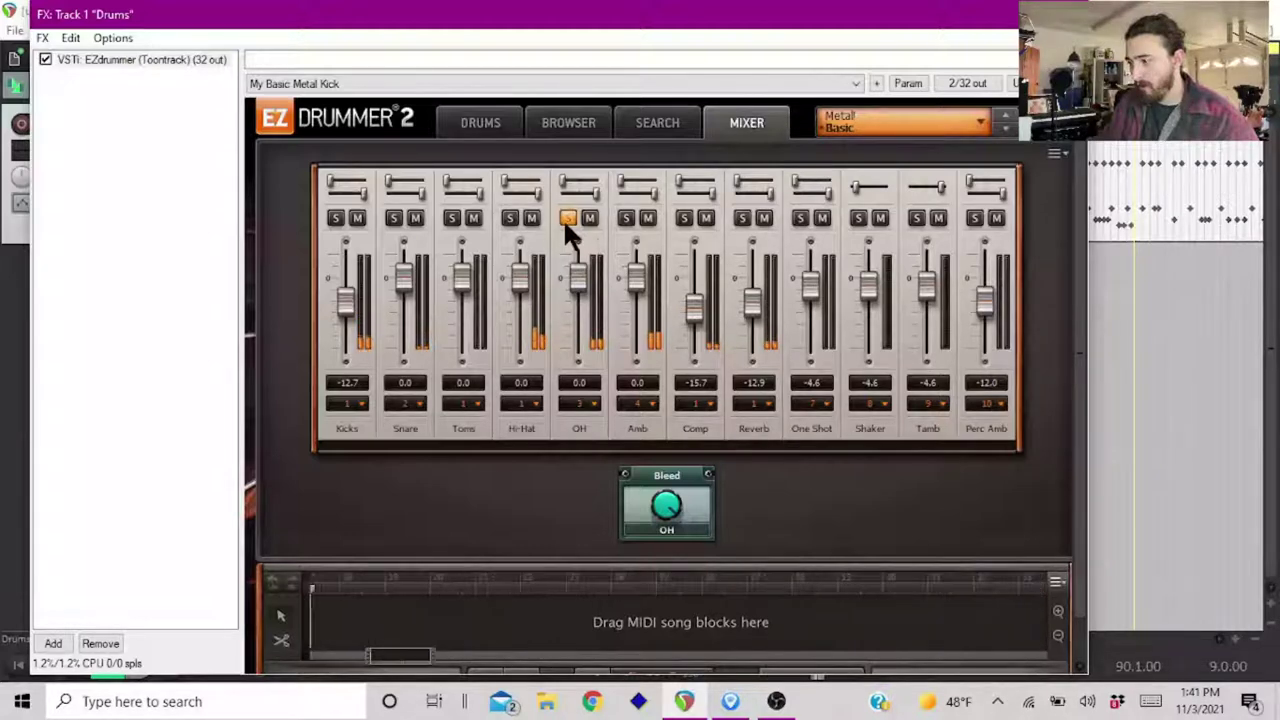
{"action": "left_click", "coordinate": [566, 218]}
{"action": "left_click", "coordinate": [627, 218]}
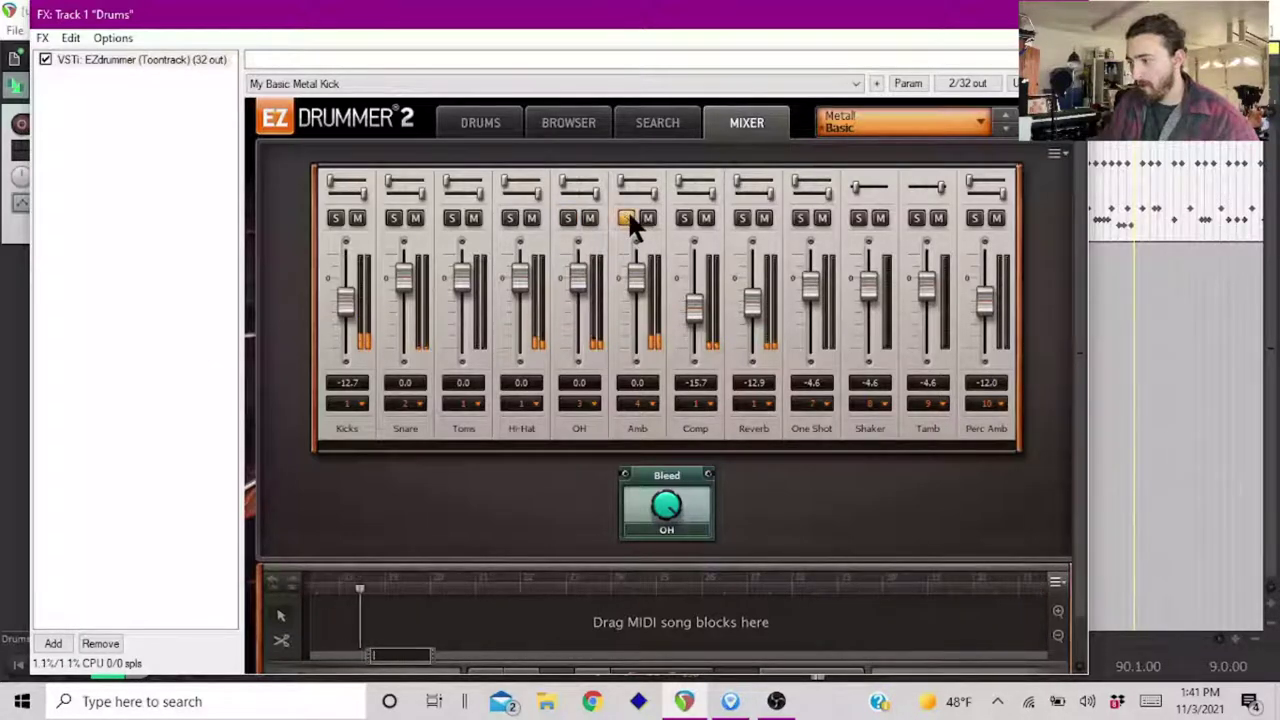
{"action": "left_click", "coordinate": [627, 218]}
{"action": "left_click", "coordinate": [684, 218]}
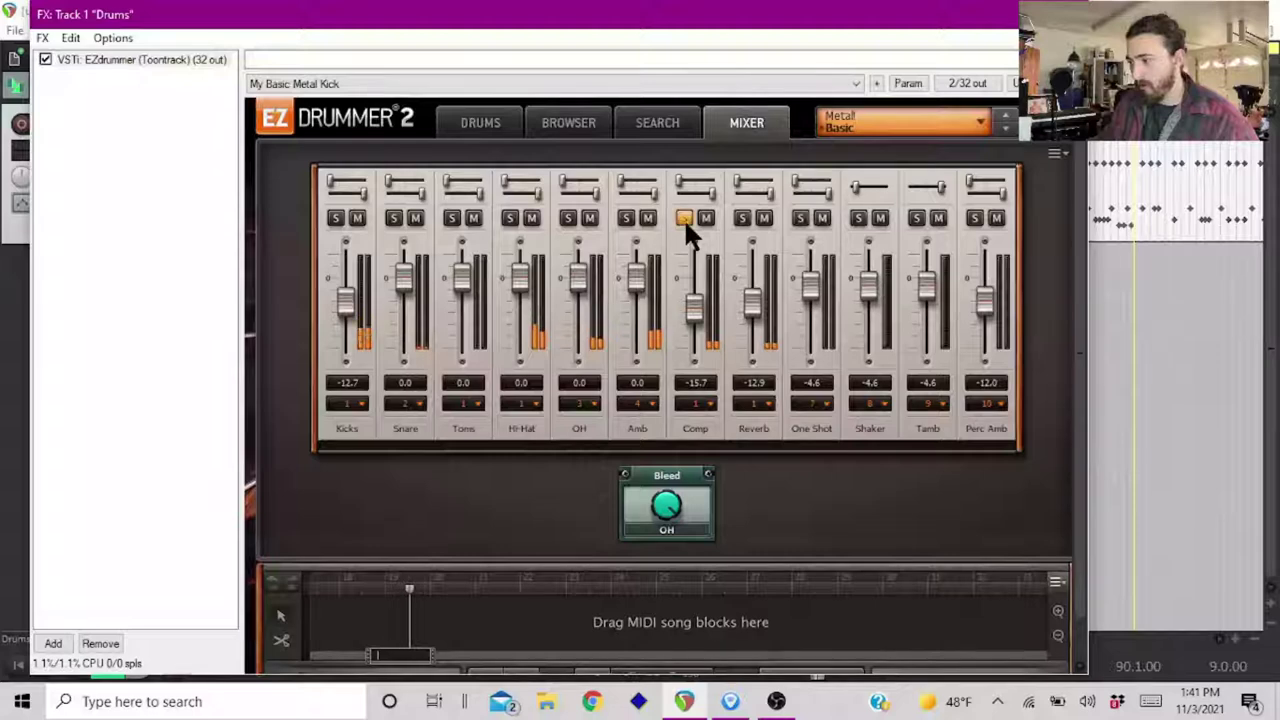
{"action": "left_click", "coordinate": [684, 218]}
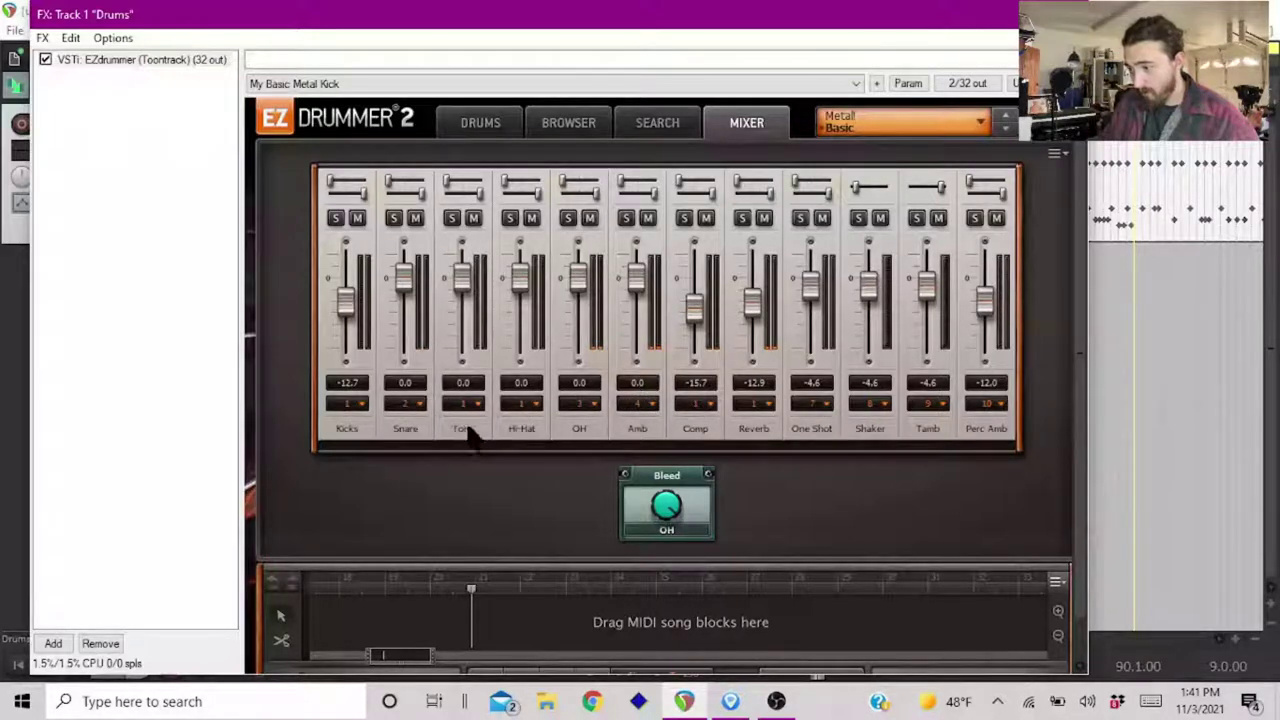
- Solo the Snare channel and route it to Output 1
{"action": "left_click", "coordinate": [418, 404]}
{"action": "left_click", "coordinate": [429, 474]}
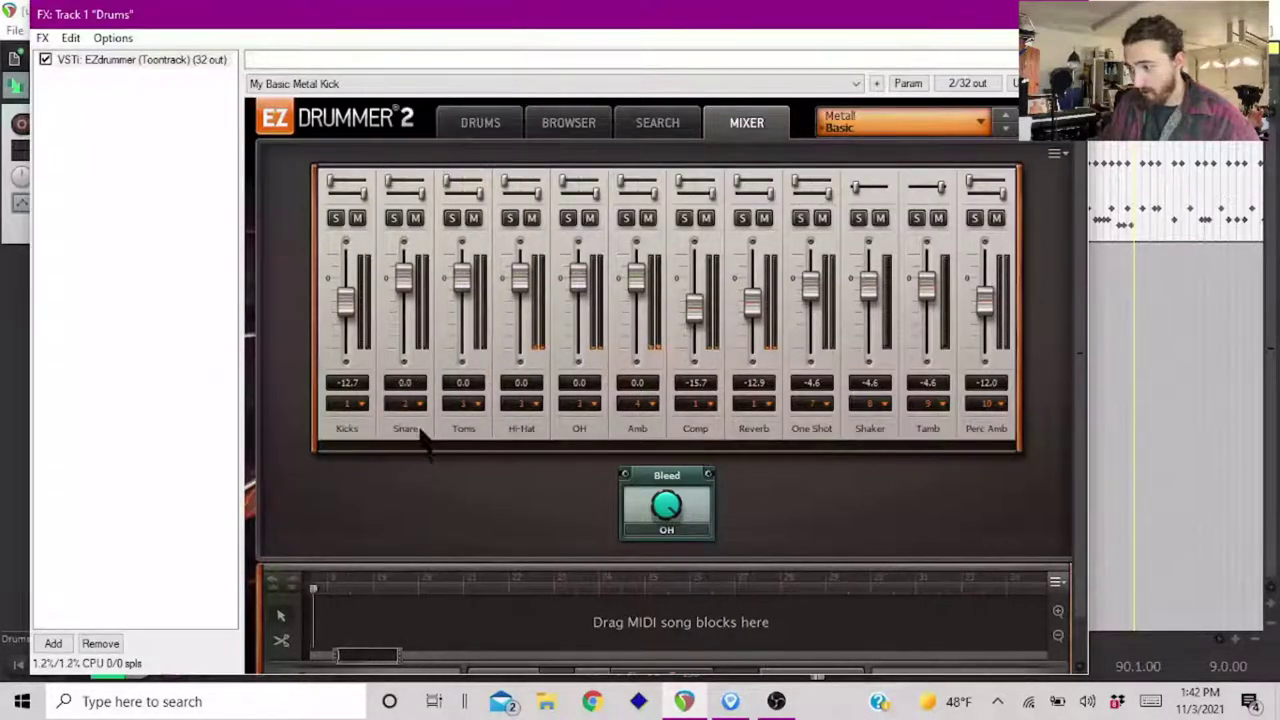
{"action": "left_click", "coordinate": [393, 217]}
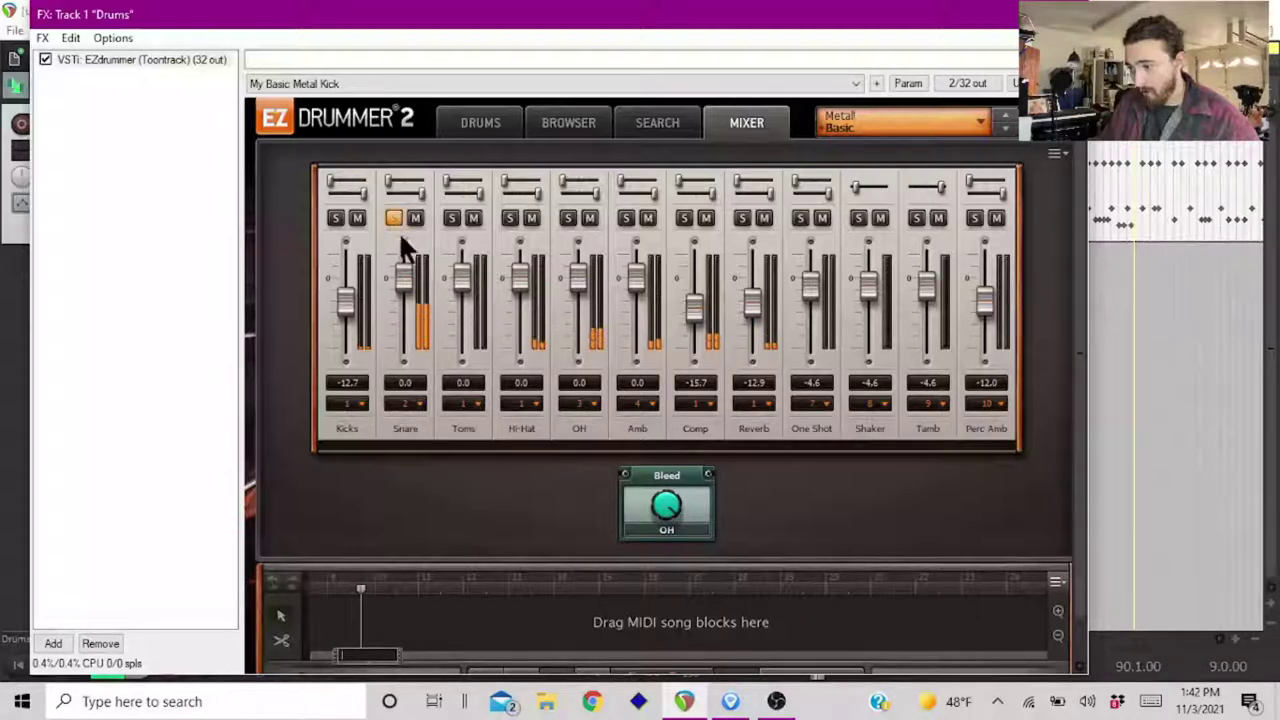
{"action": "left_click", "coordinate": [410, 404]}
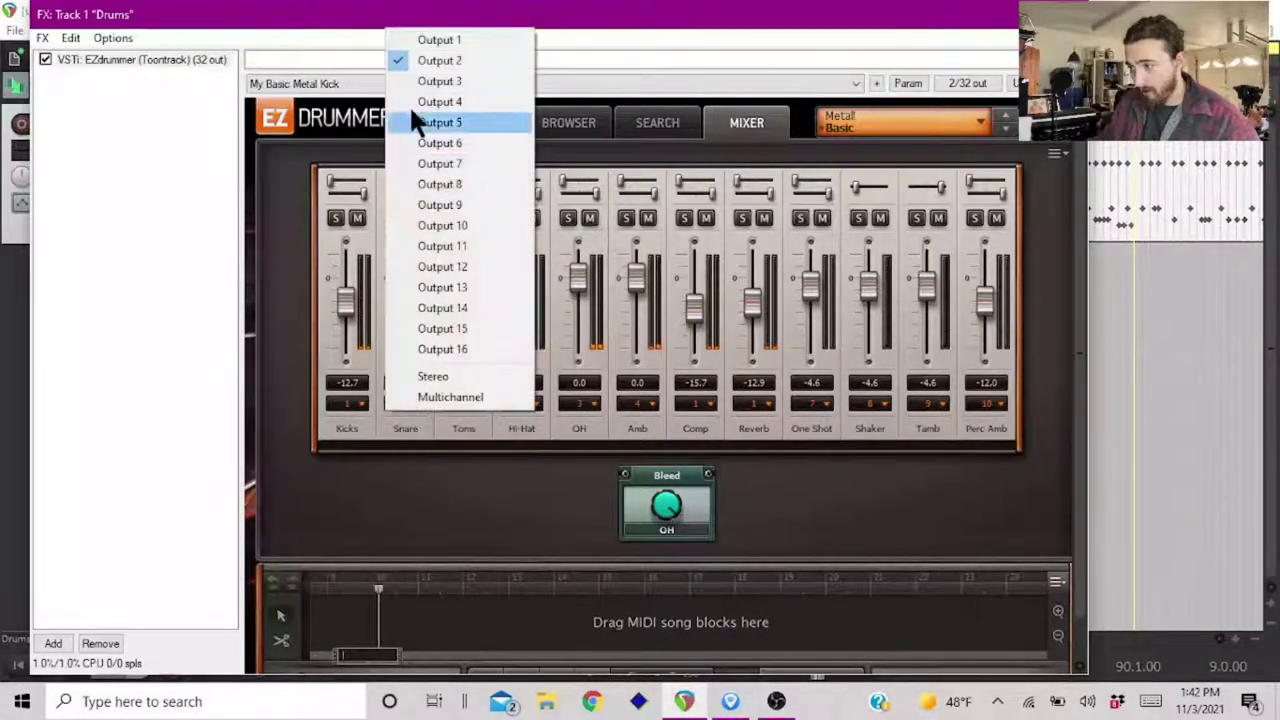
{"action": "left_click", "coordinate": [423, 40]}
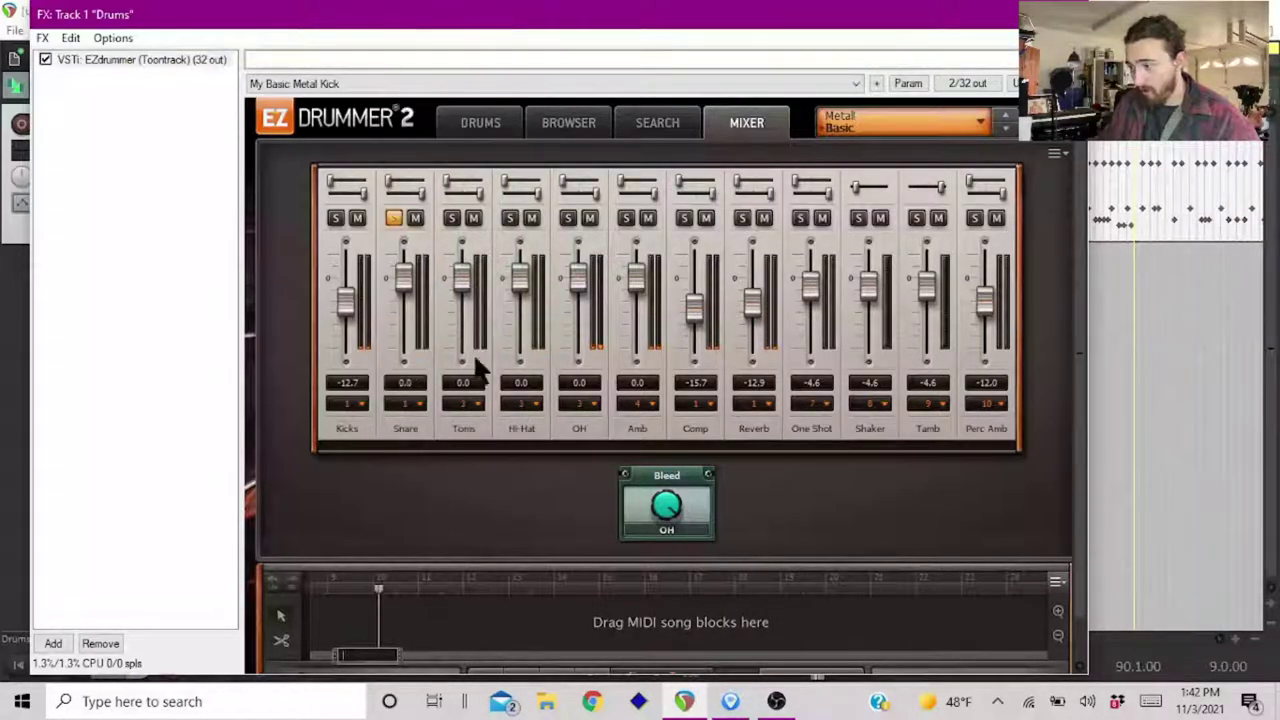
- Route the OH, Amb and One Shot channels to Output 1, and apply the Multichannel output option from the Shaker channel
{"action": "left_click", "coordinate": [594, 406]}
{"action": "left_click", "coordinate": [587, 44]}
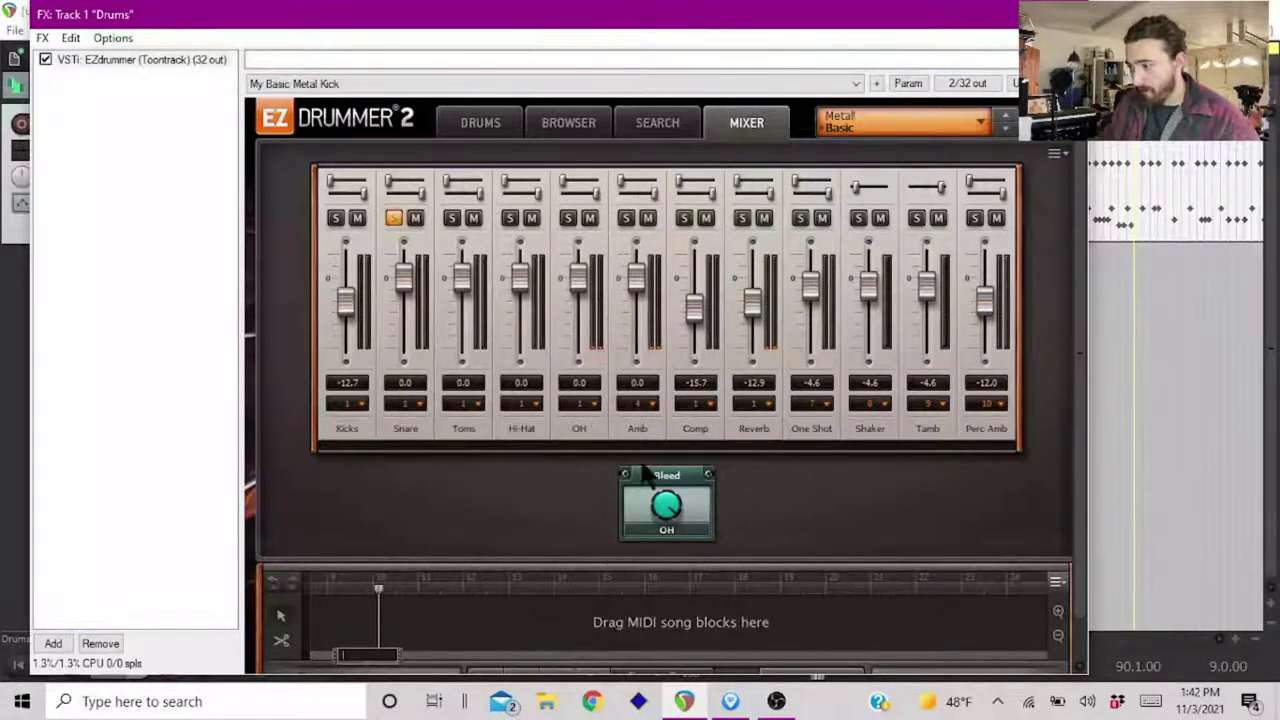
{"action": "left_click", "coordinate": [637, 405]}
{"action": "left_click", "coordinate": [627, 37]}
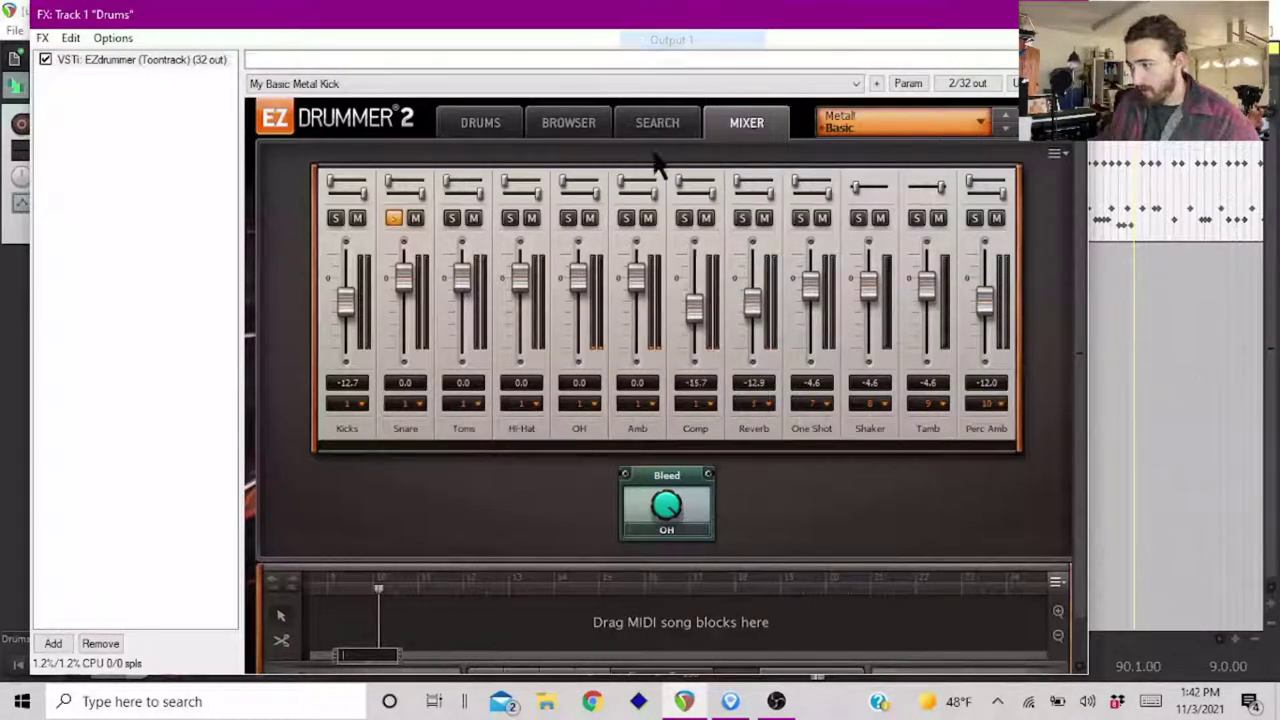
{"action": "left_click", "coordinate": [816, 403]}
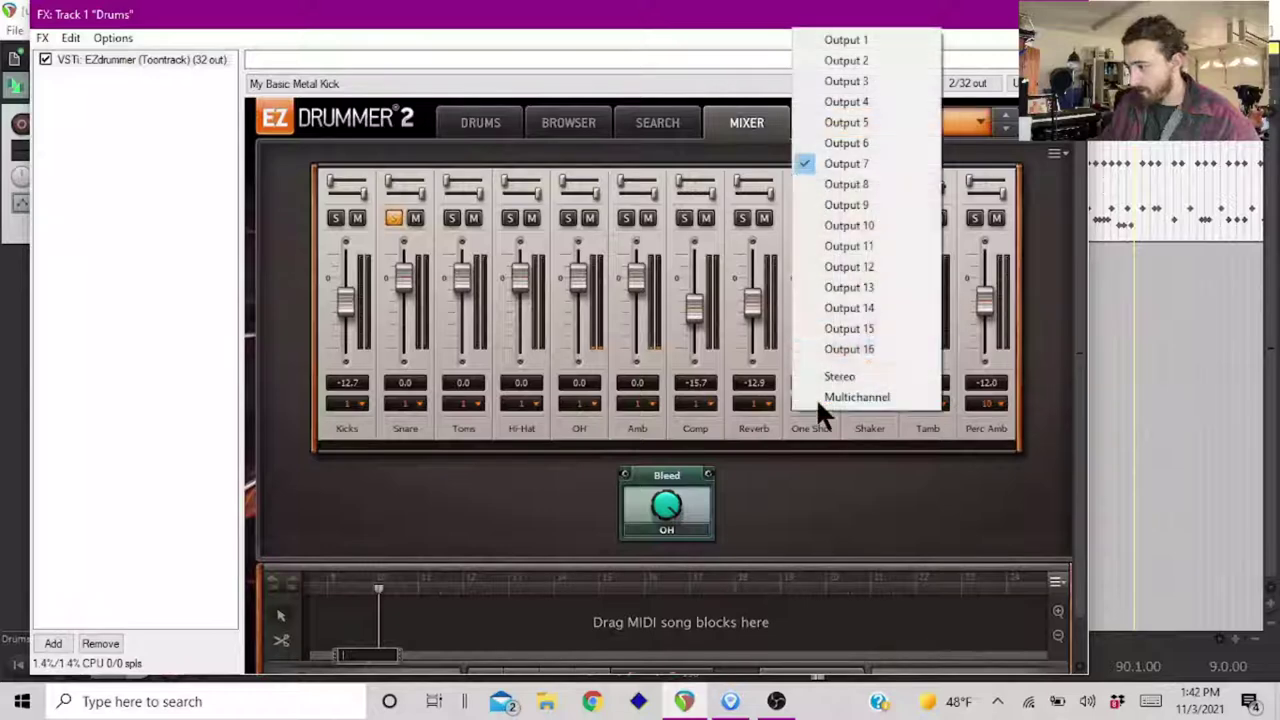
{"action": "left_click", "coordinate": [843, 40]}
{"action": "left_click", "coordinate": [882, 401]}
{"action": "left_click", "coordinate": [883, 398]}
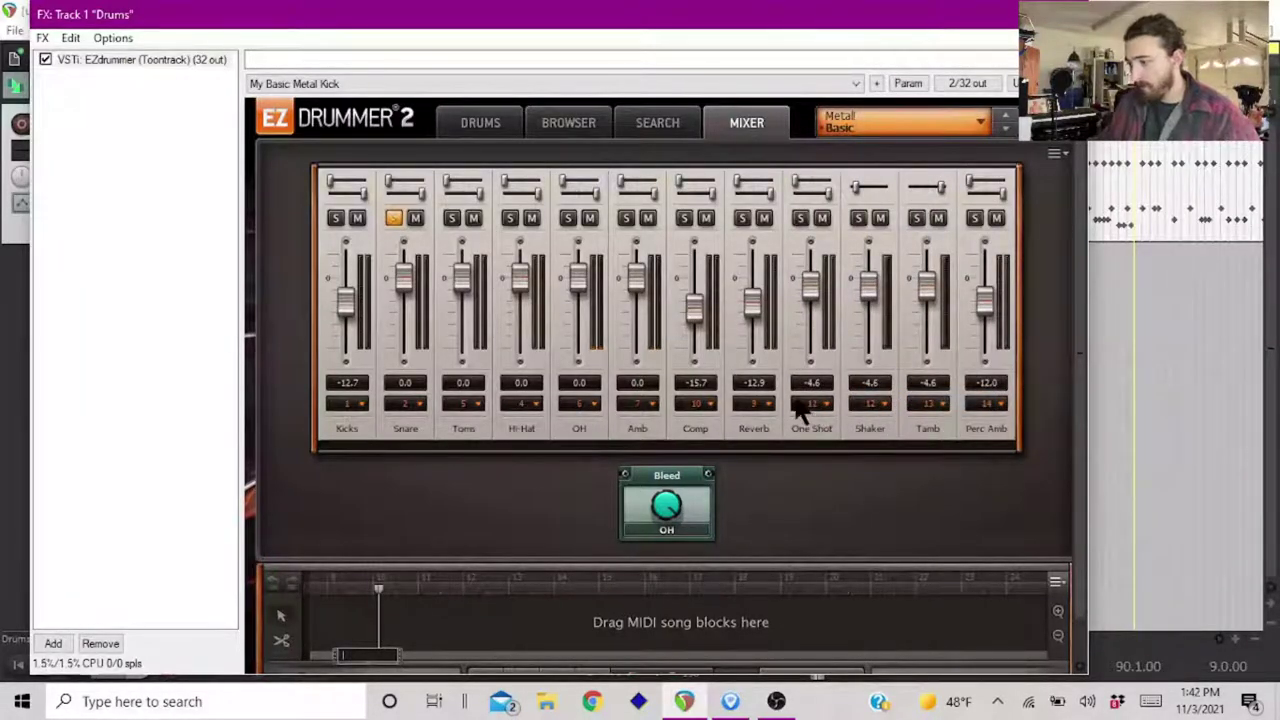
- Route all the EZdrummer mixer channels, from Kicks through Perc Amb, to Output 1
{"action": "left_click", "coordinate": [408, 412]}
{"action": "left_click", "coordinate": [441, 40]}
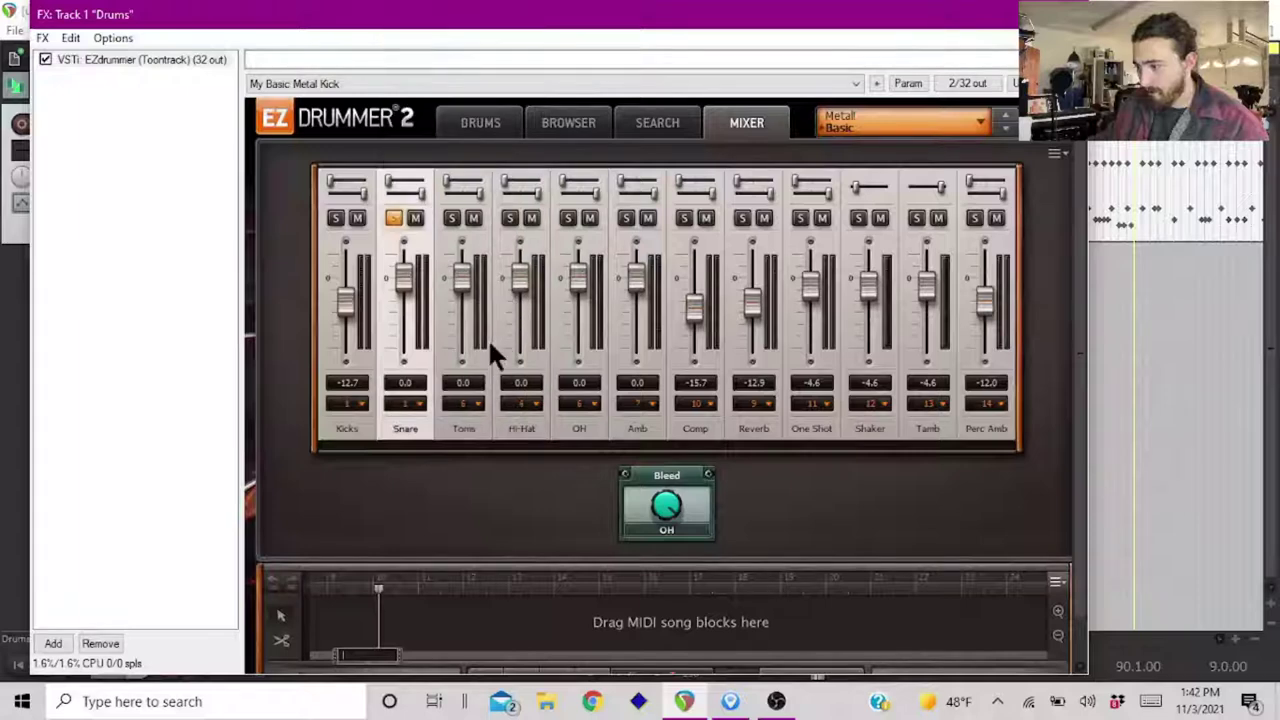
{"action": "left_click", "coordinate": [987, 35]}
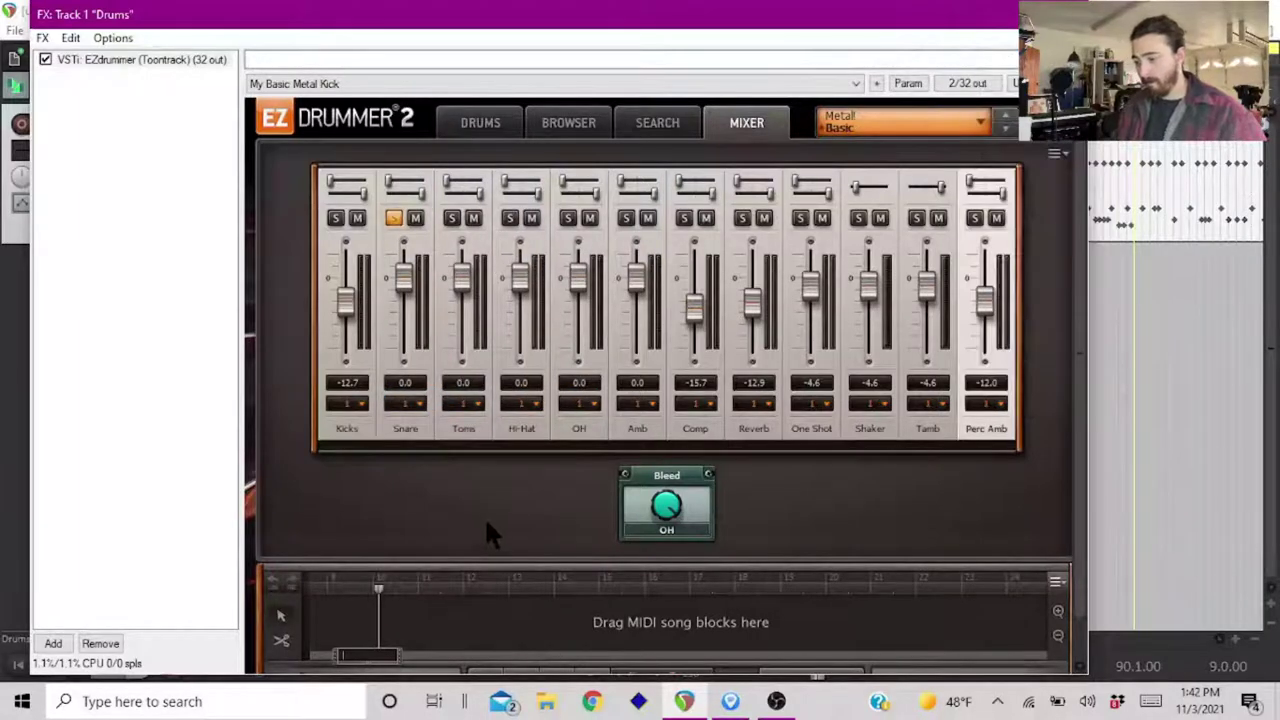
- Play the drum part and solo the Hi-Hat, OH, Amb, Comp and Reverb channels in turn to compare their sound
{"action": "key", "text": "space"}
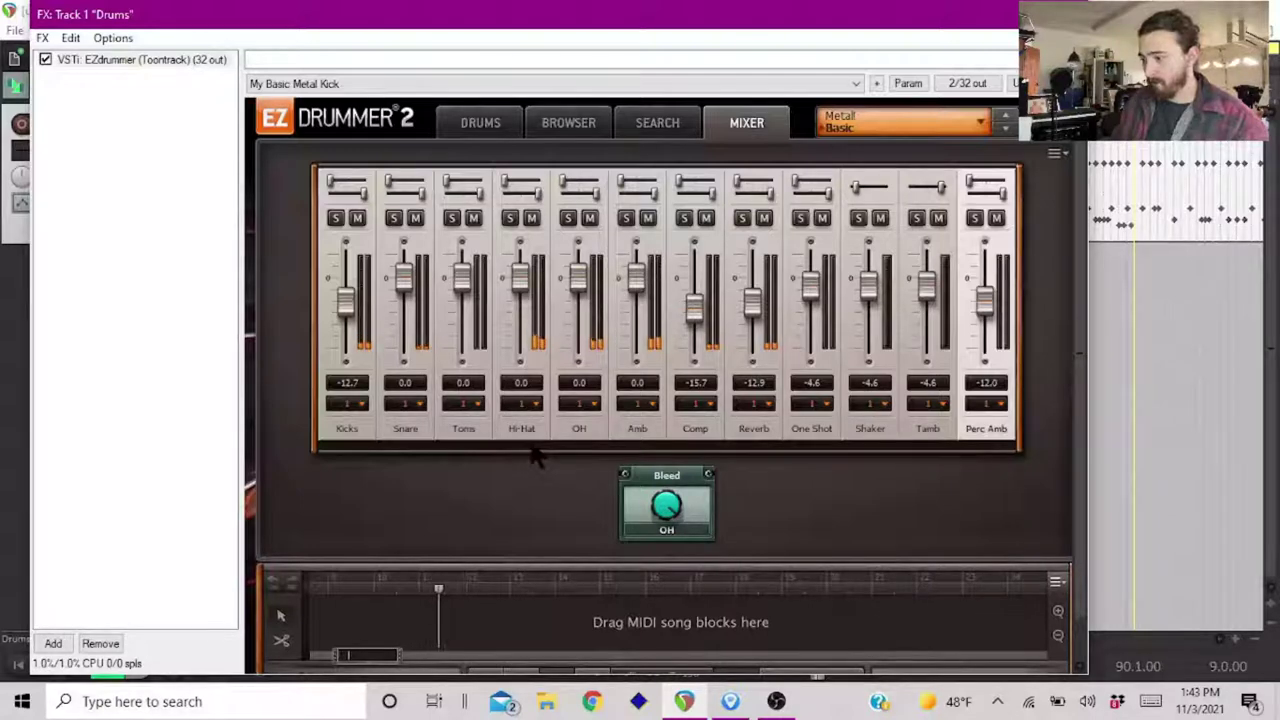
{"action": "left_click", "coordinate": [509, 219]}
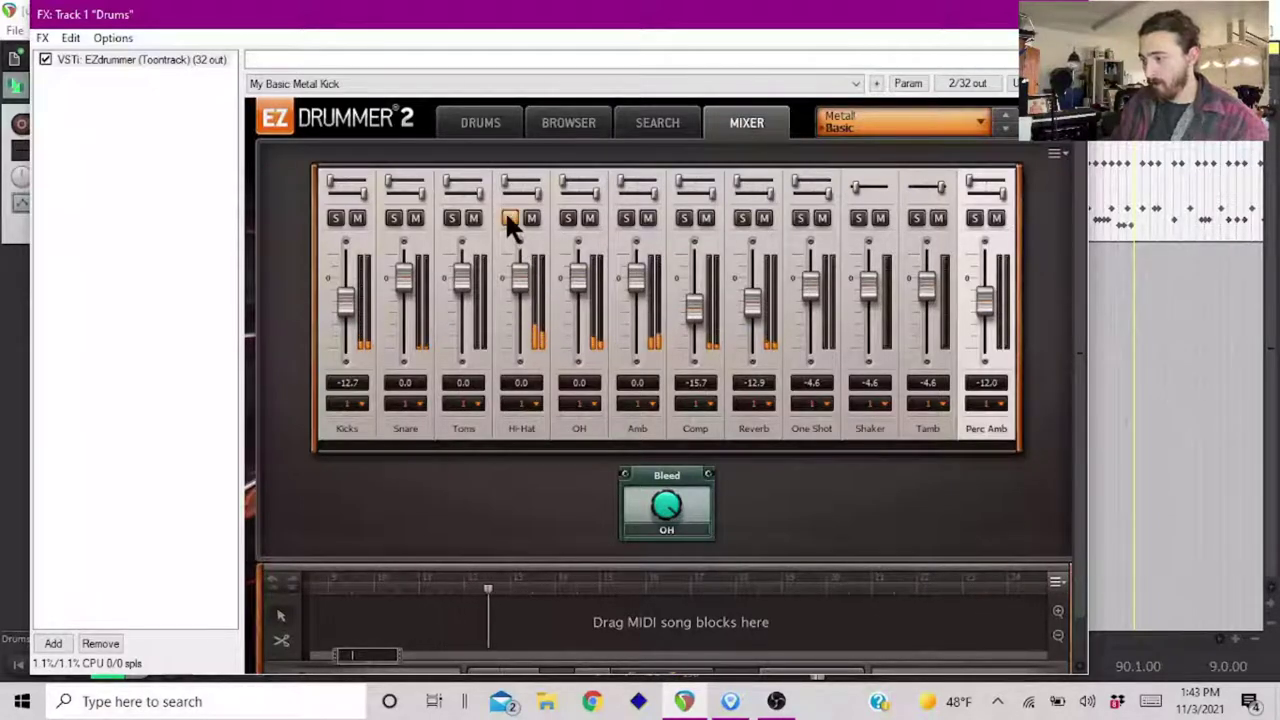
{"action": "left_click", "coordinate": [512, 222]}
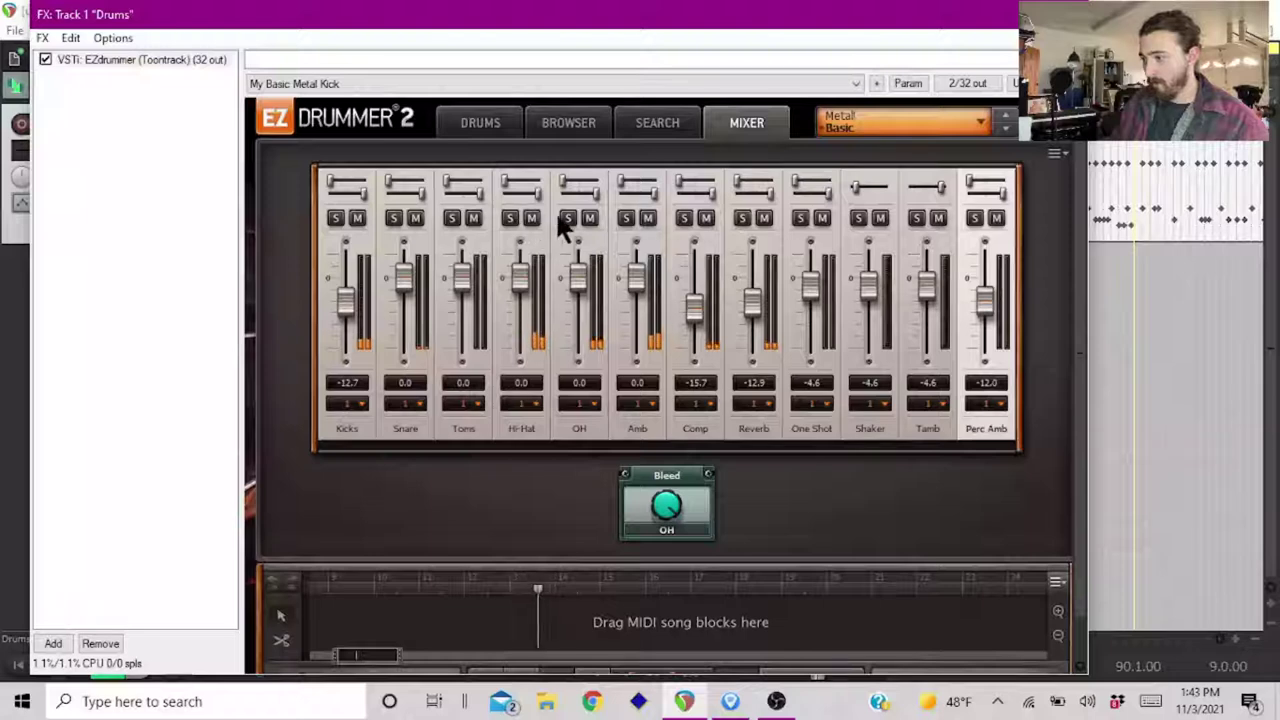
{"action": "left_click", "coordinate": [565, 220]}
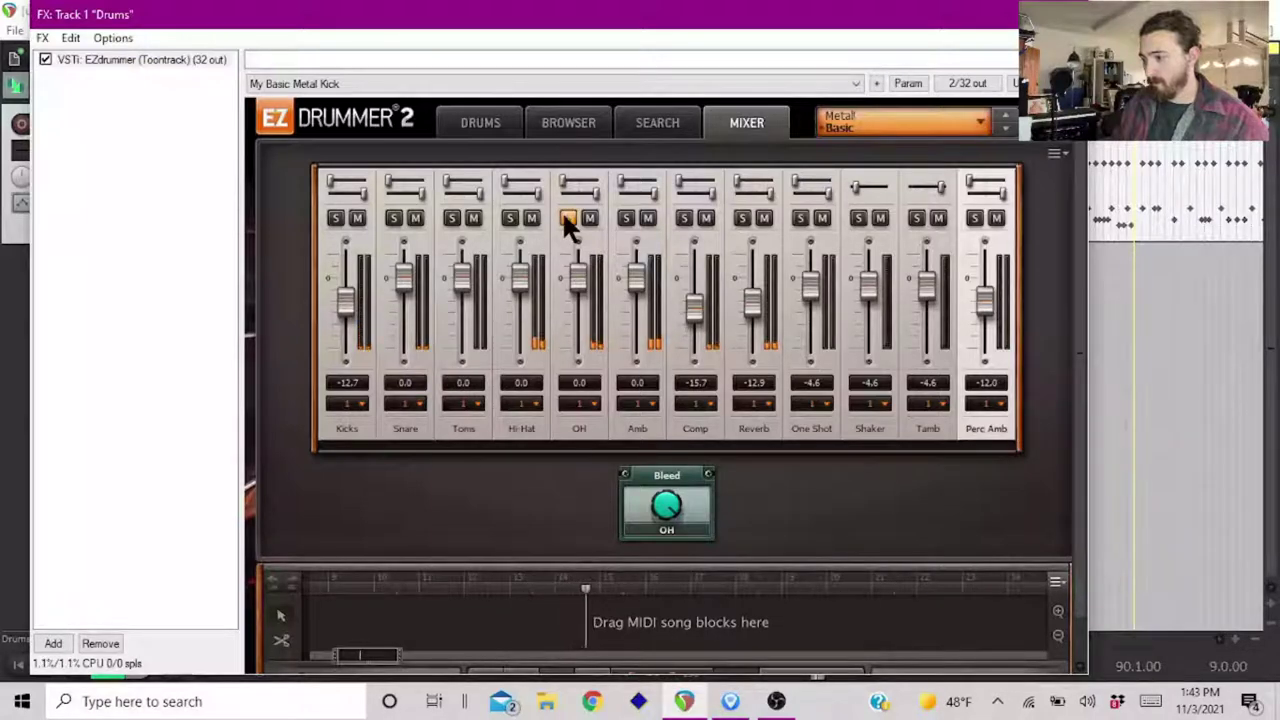
{"action": "left_click", "coordinate": [567, 219]}
{"action": "left_click", "coordinate": [625, 219]}
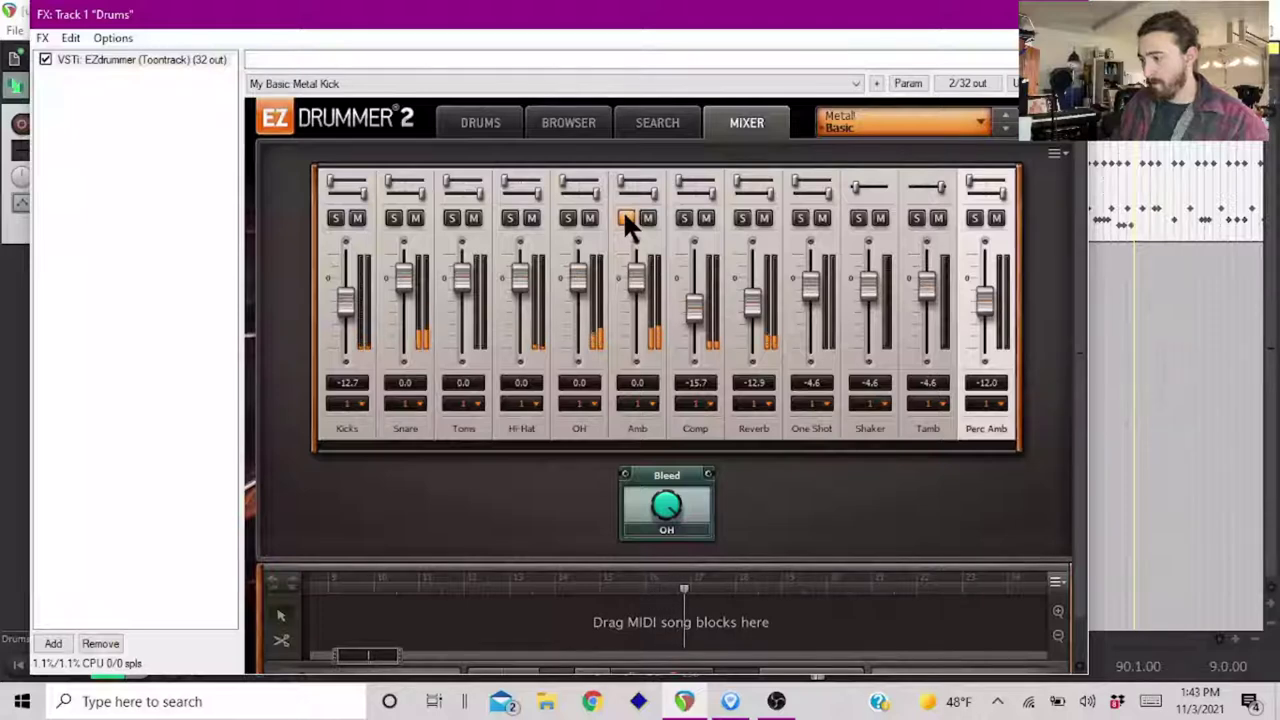
{"action": "left_click", "coordinate": [627, 220]}
{"action": "left_click", "coordinate": [684, 220]}
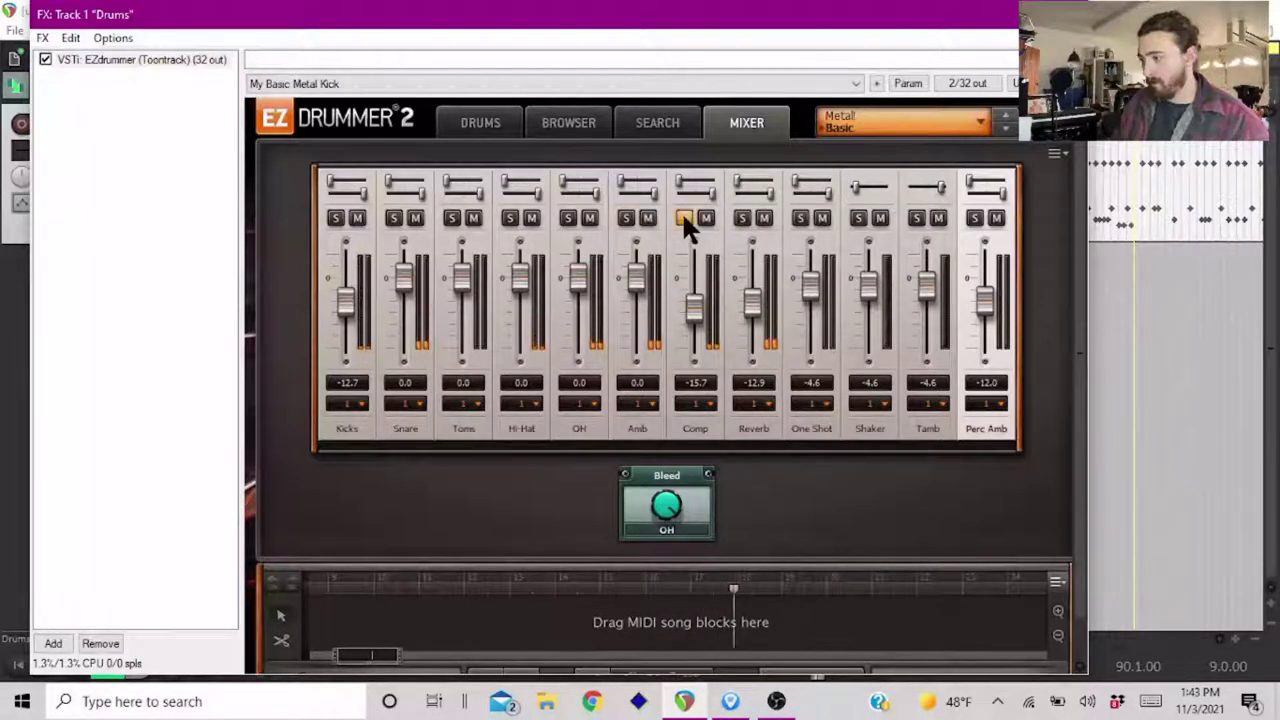
{"action": "left_click", "coordinate": [684, 219]}
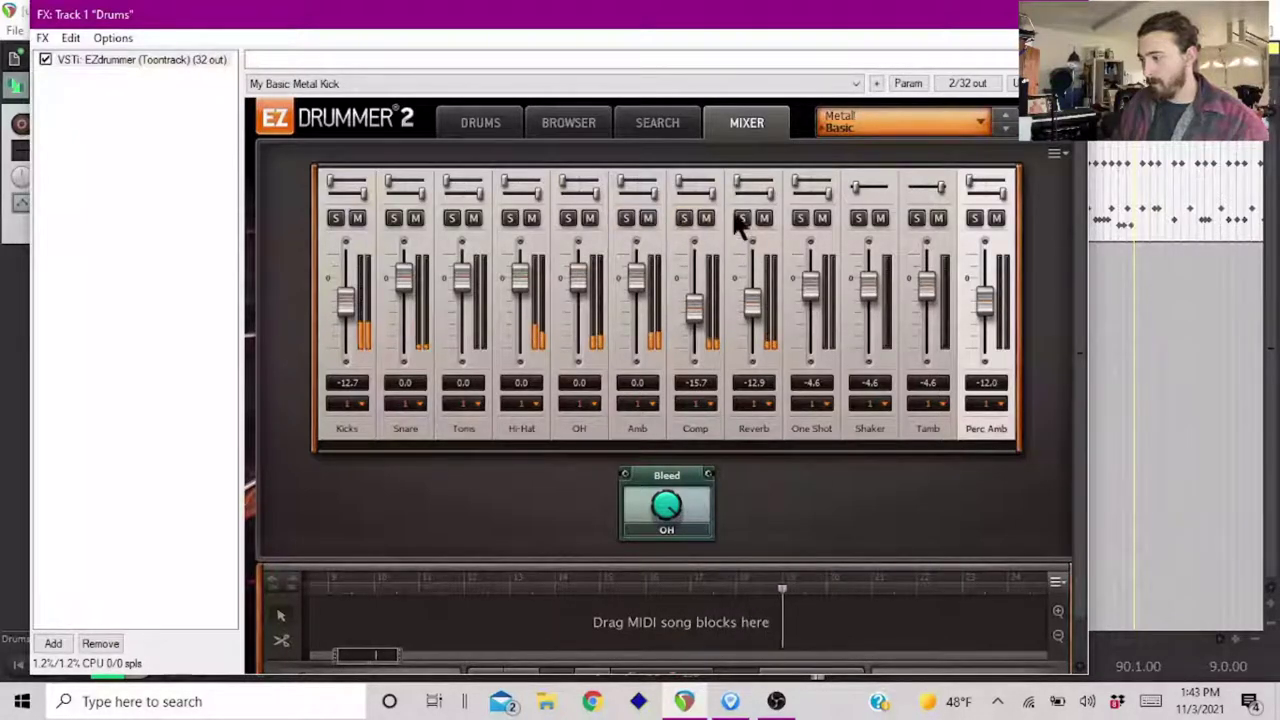
{"action": "left_click", "coordinate": [741, 219]}
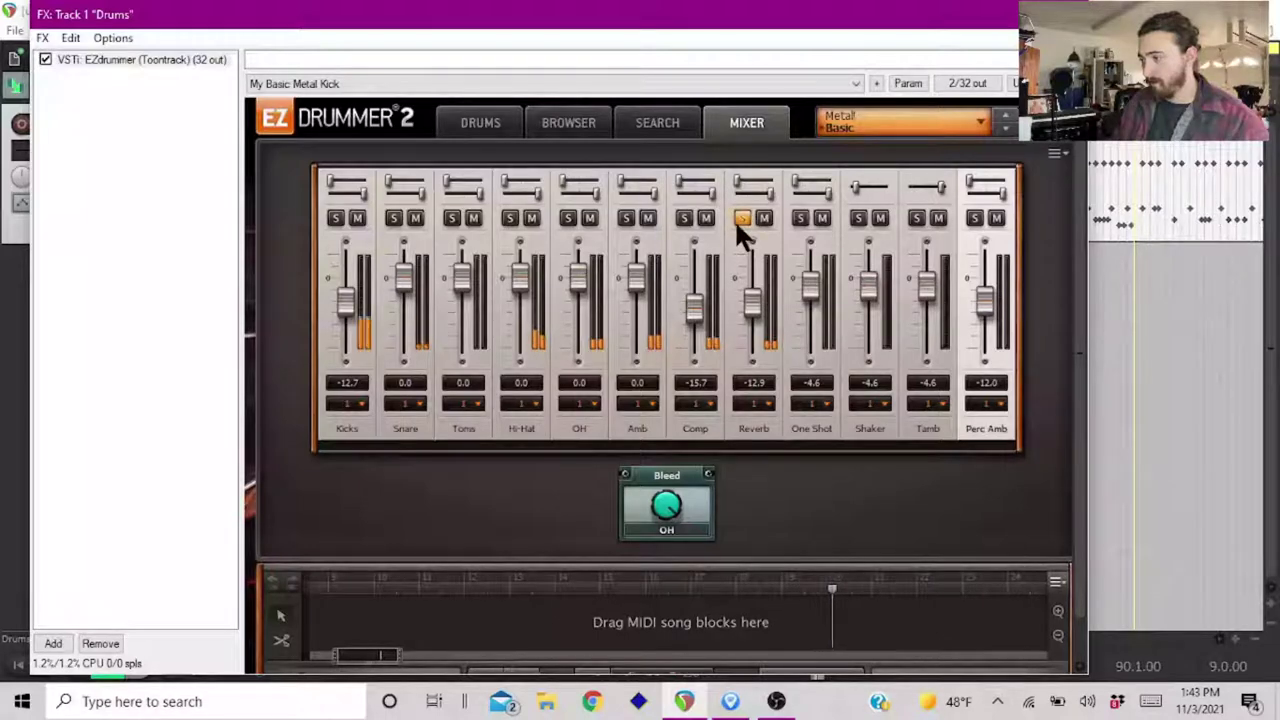
{"action": "left_click", "coordinate": [739, 222]}
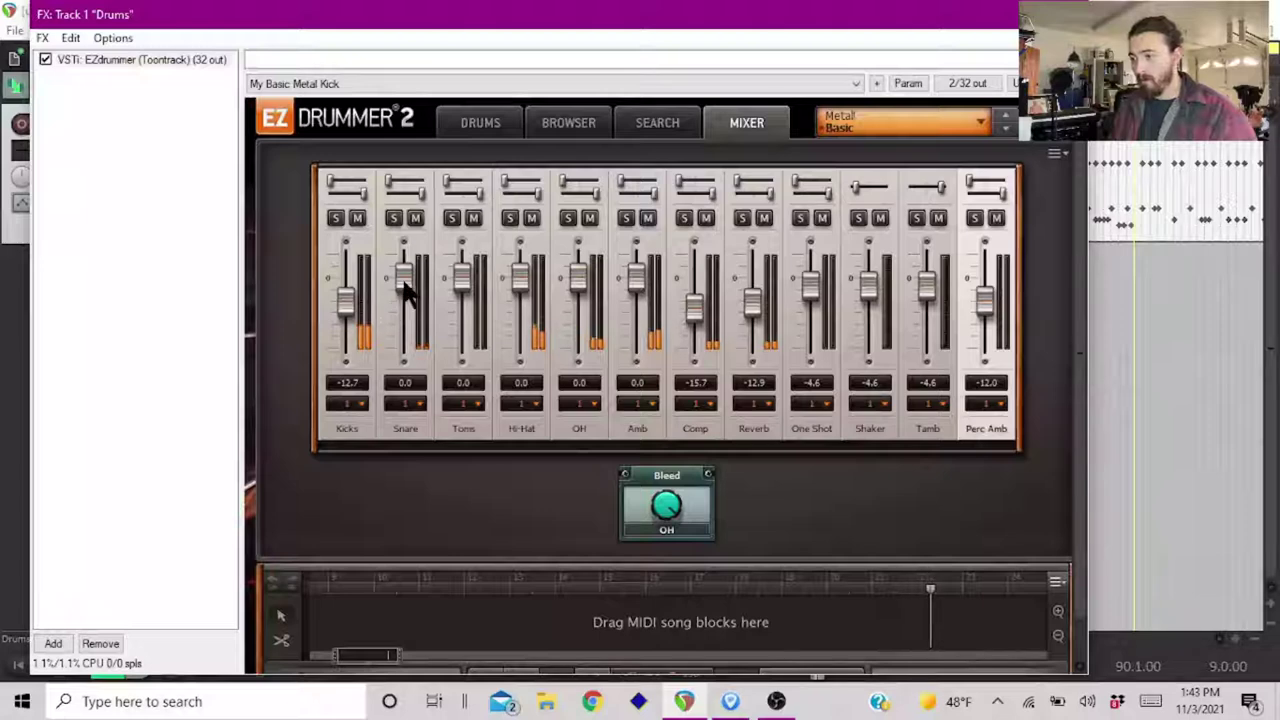
- Lower the Snare fader in the EZdrummer mixer, close the FX window and briefly play the end of the Intro
{"action": "left_click_drag", "start_coordinate": [404, 281], "coordinate": [419, 300]}
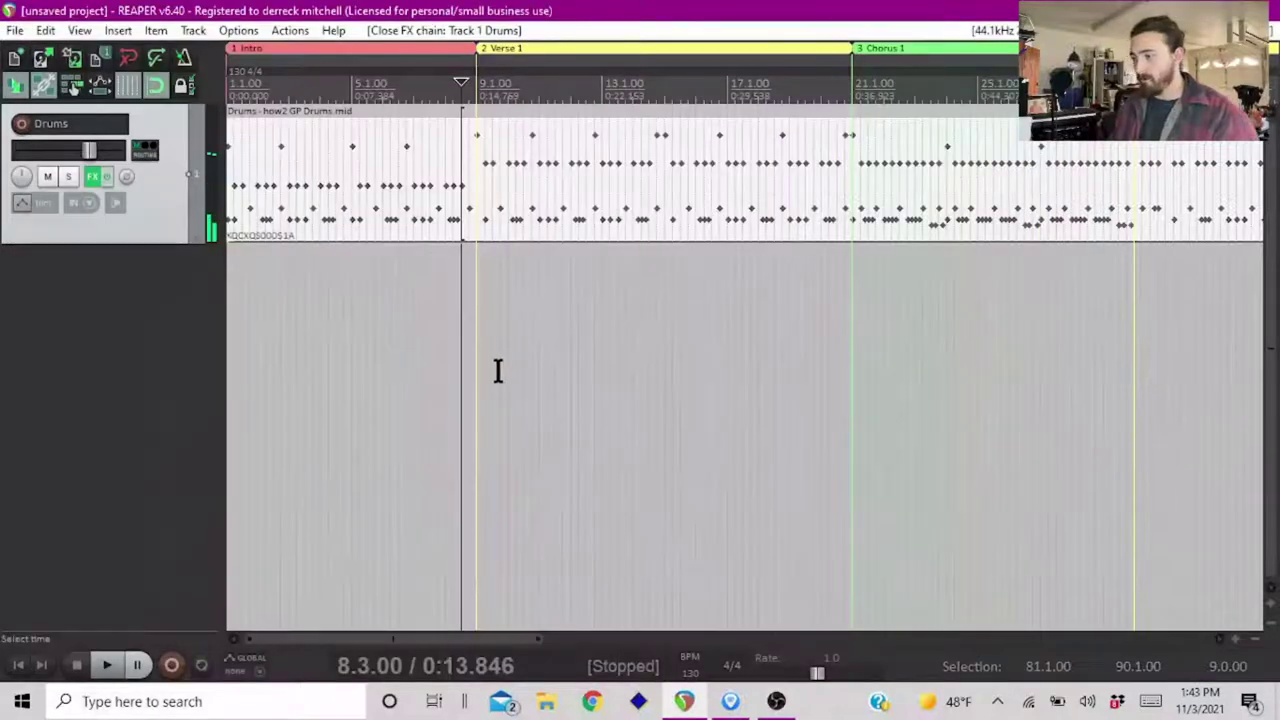
{"action": "key", "text": "space"}
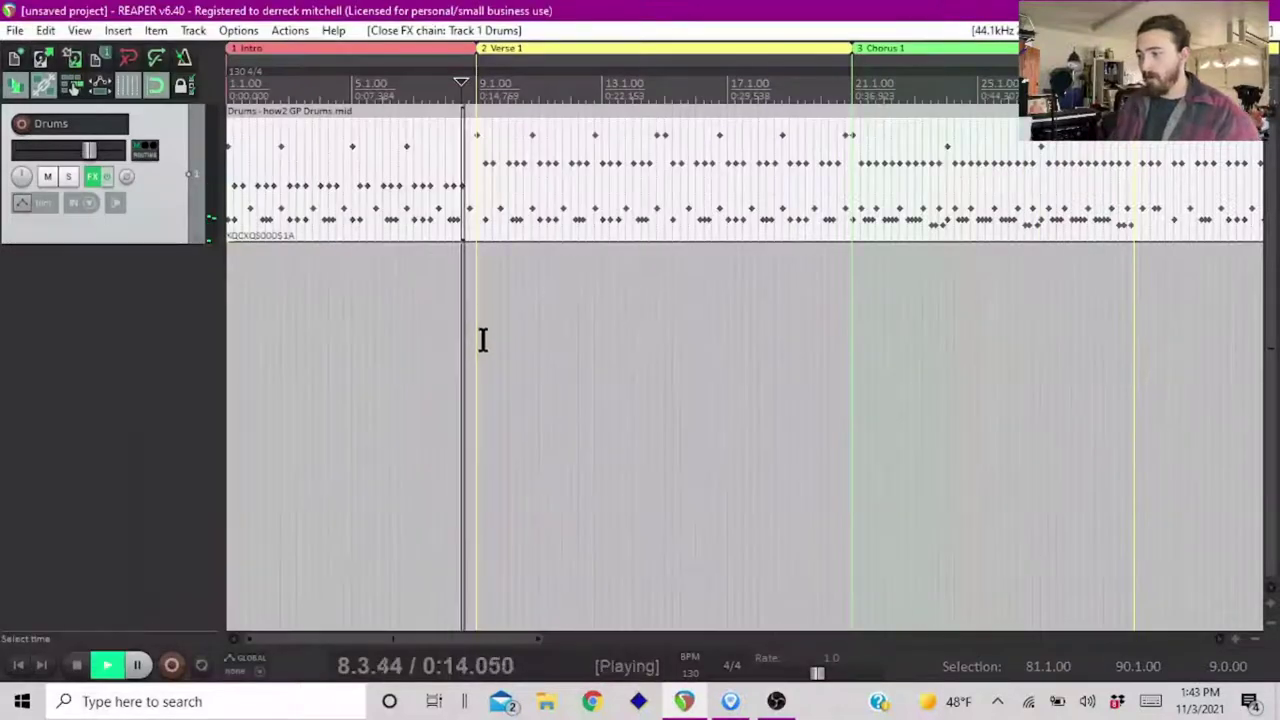
{"action": "key", "text": "space"}
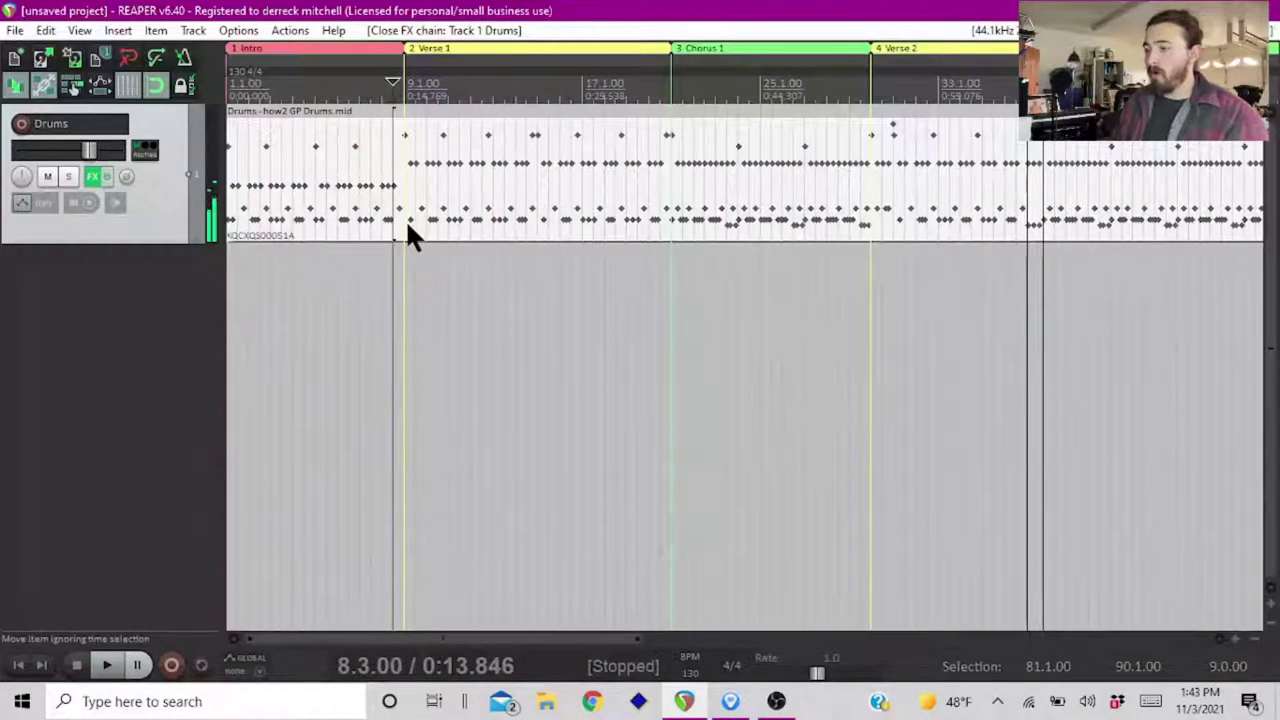
- Split the drum item at the start of the Bridge (bar 56) and at the start of Chorus 3
{"action": "scroll", "coordinate": [404, 229], "scroll_direction": "down", "scroll_amount": 2}
{"action": "scroll", "coordinate": [405, 235], "scroll_direction": "down", "scroll_amount": 1}
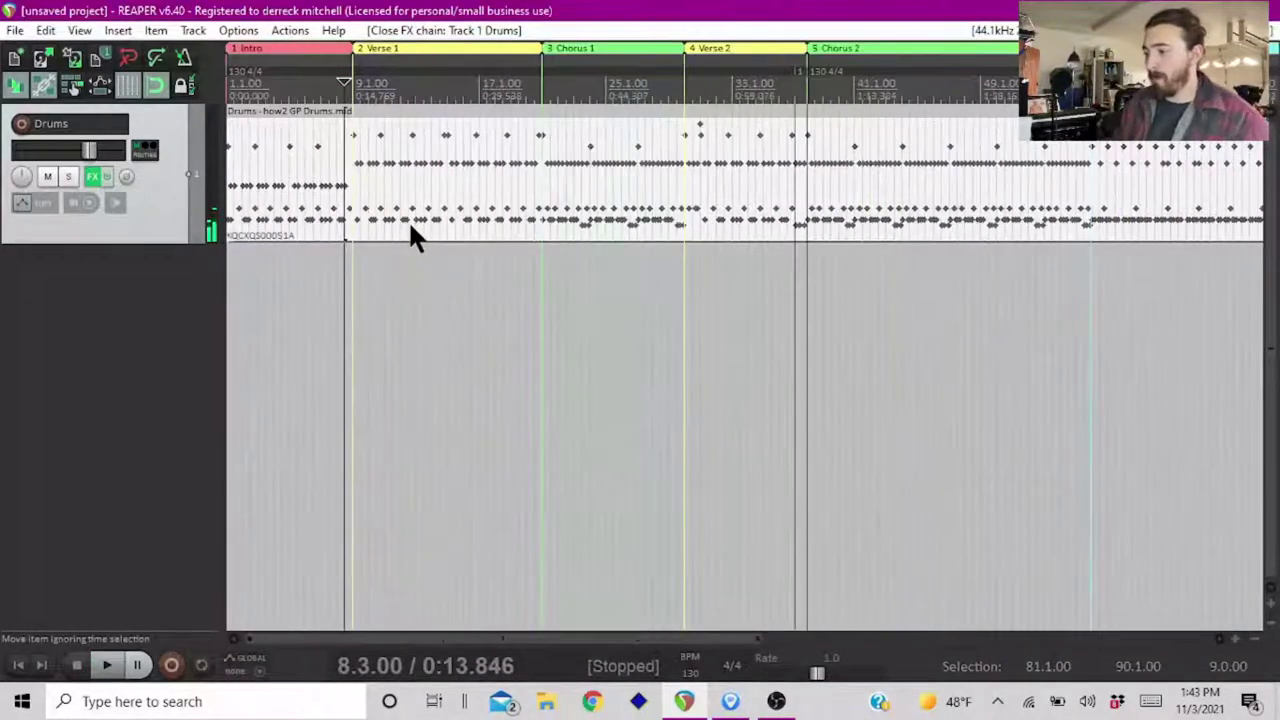
{"action": "scroll", "coordinate": [670, 238], "scroll_direction": "down", "scroll_amount": 1}
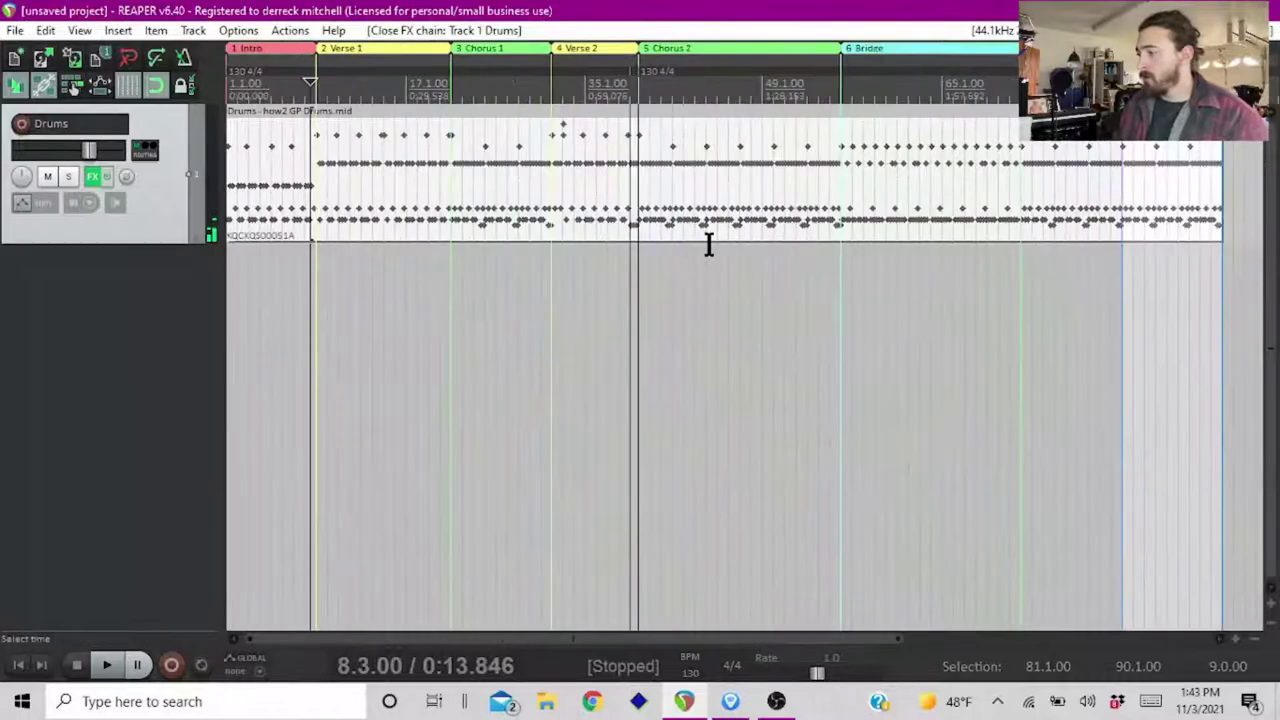
{"action": "left_click", "coordinate": [840, 207]}
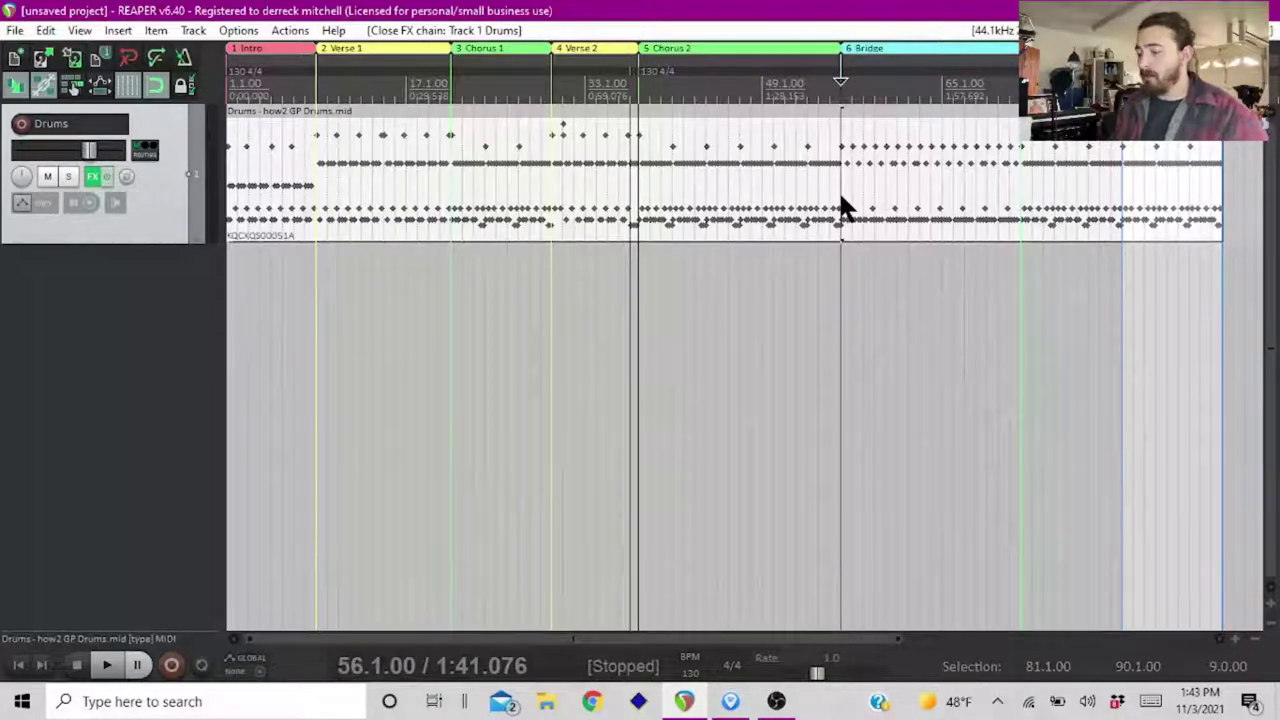
{"action": "key", "text": "s"}
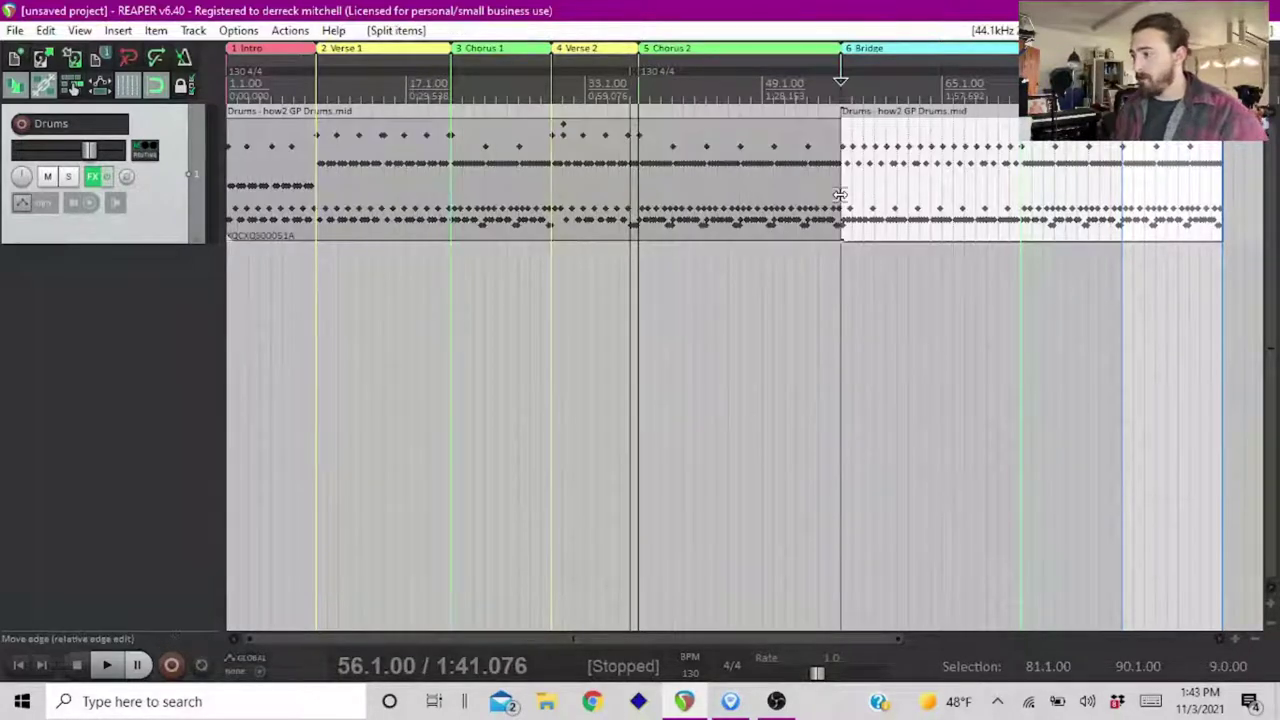
{"action": "left_click", "coordinate": [1021, 200]}
{"action": "key", "text": "s"}
- Open the separated Bridge item in the MIDI editor with all of its notes in view
{"action": "left_click", "coordinate": [929, 218]}
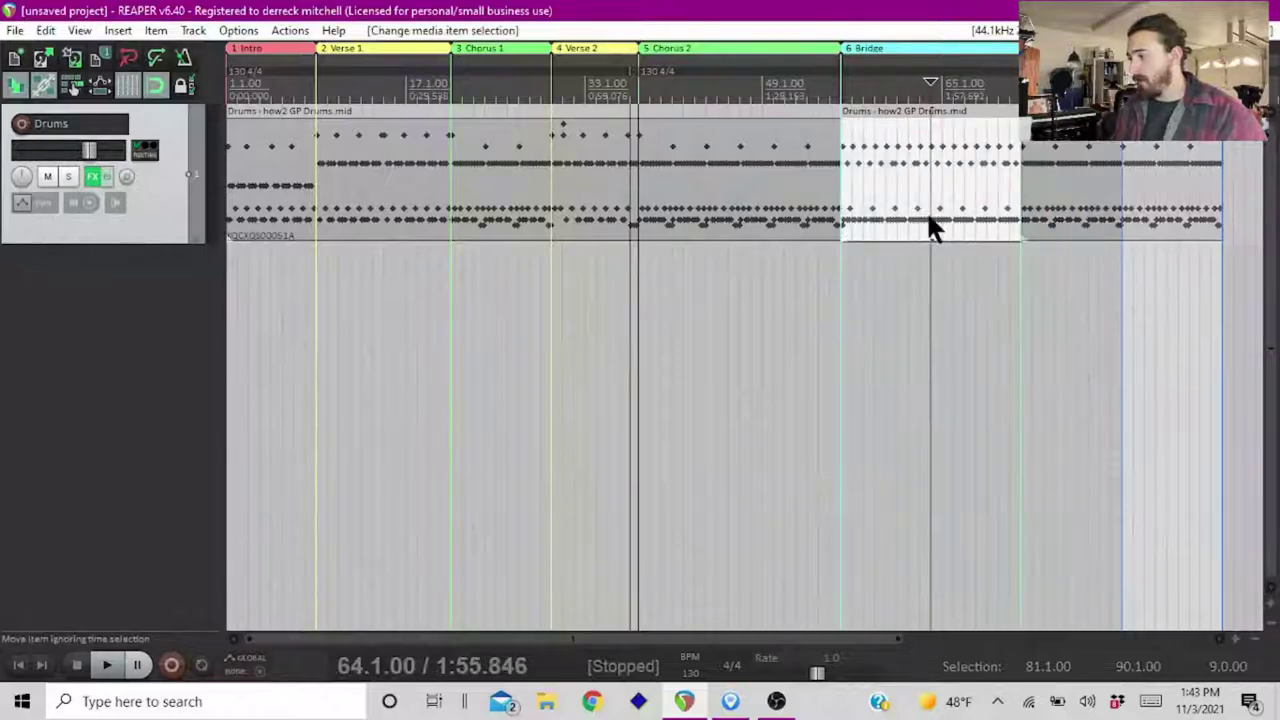
{"action": "double_click", "coordinate": [929, 220]}
{"action": "left_click", "coordinate": [406, 222]}
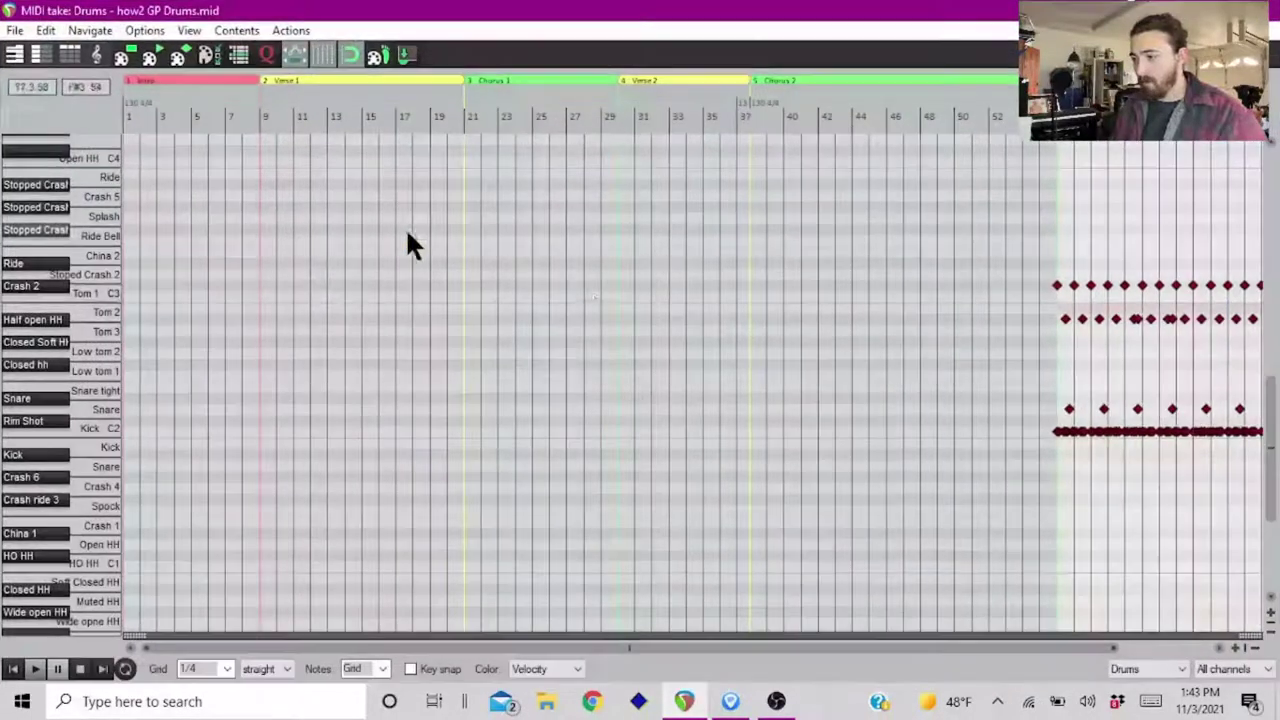
{"action": "scroll", "coordinate": [594, 306], "scroll_direction": "down", "scroll_amount": 2}
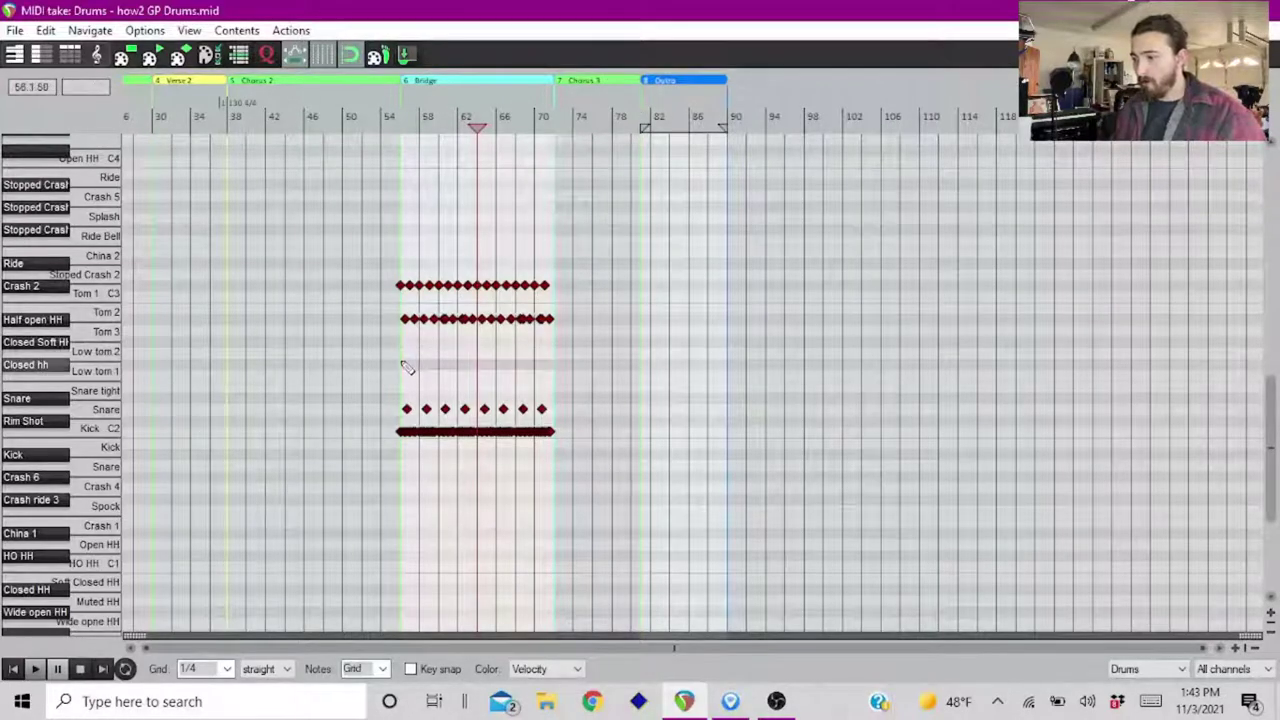
- Play the opening of the Bridge from bar 56 in the MIDI editor
{"action": "scroll", "coordinate": [405, 367], "scroll_direction": "up", "scroll_amount": 2}
{"action": "scroll", "coordinate": [405, 367], "scroll_direction": "up", "scroll_amount": 3}
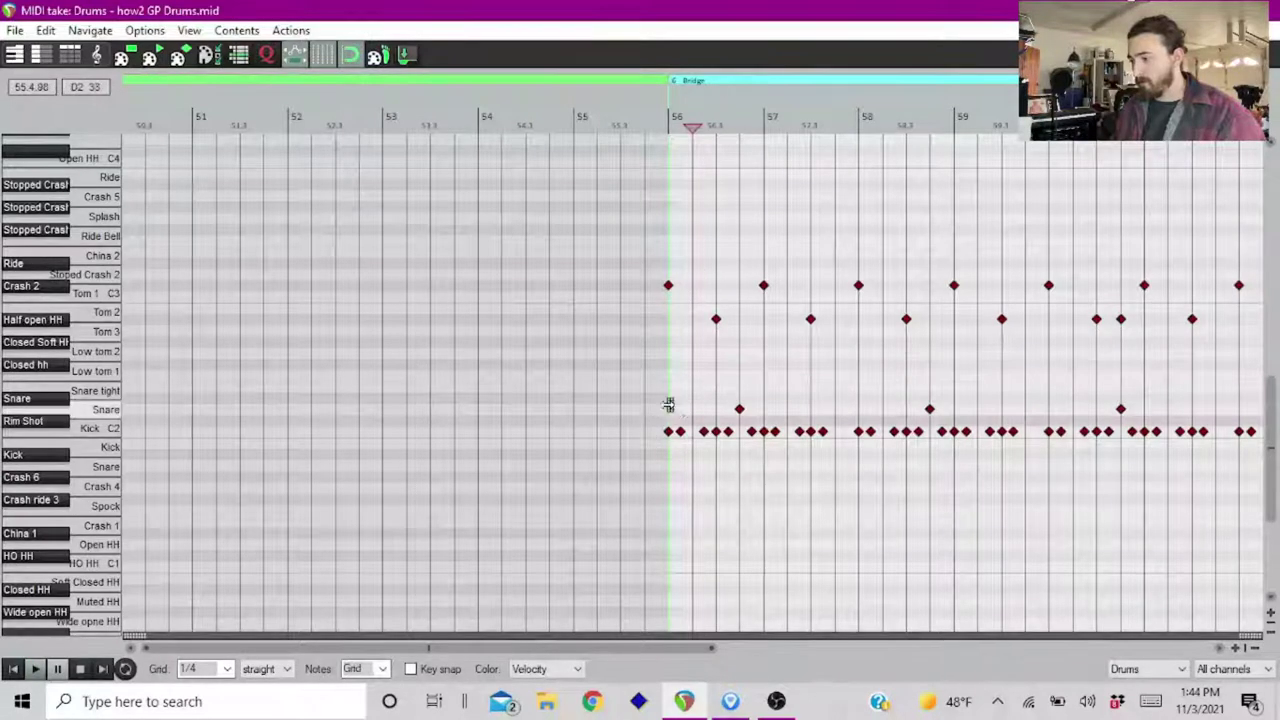
{"action": "key", "text": "space"}
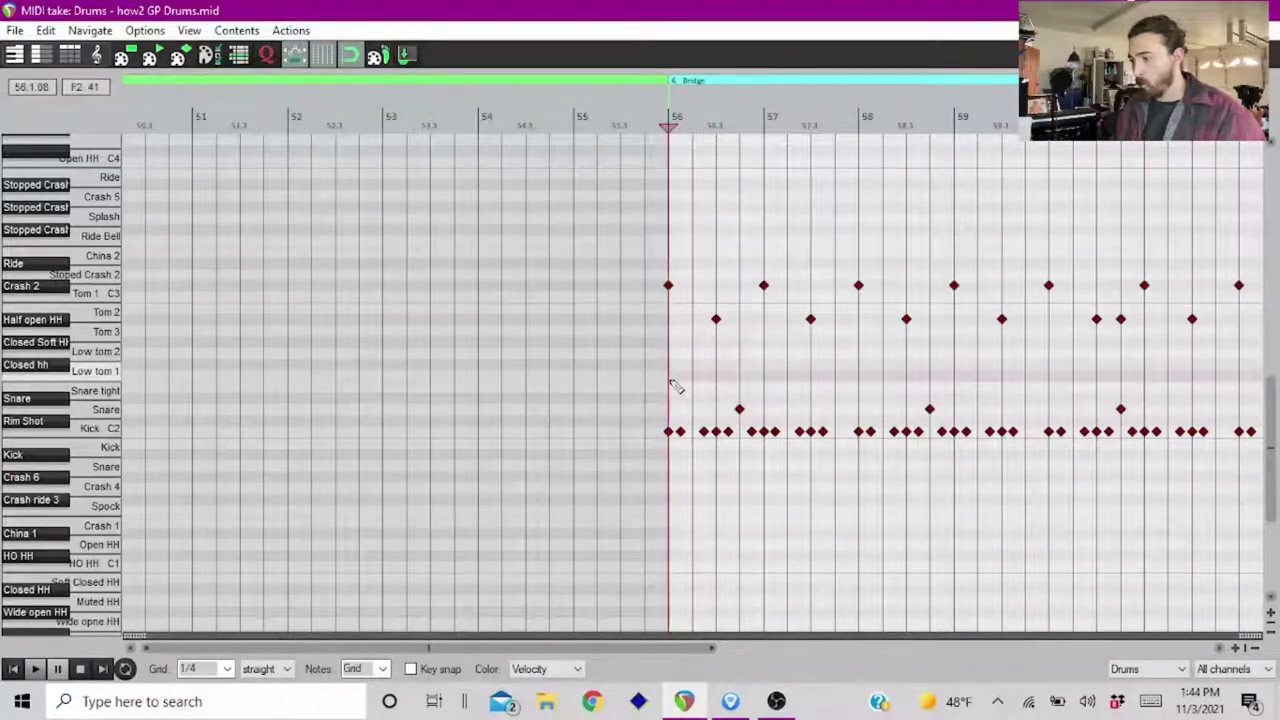
{"action": "scroll", "coordinate": [676, 386], "scroll_direction": "down", "scroll_amount": 1}
{"action": "scroll", "coordinate": [680, 388], "scroll_direction": "down", "scroll_amount": 1}
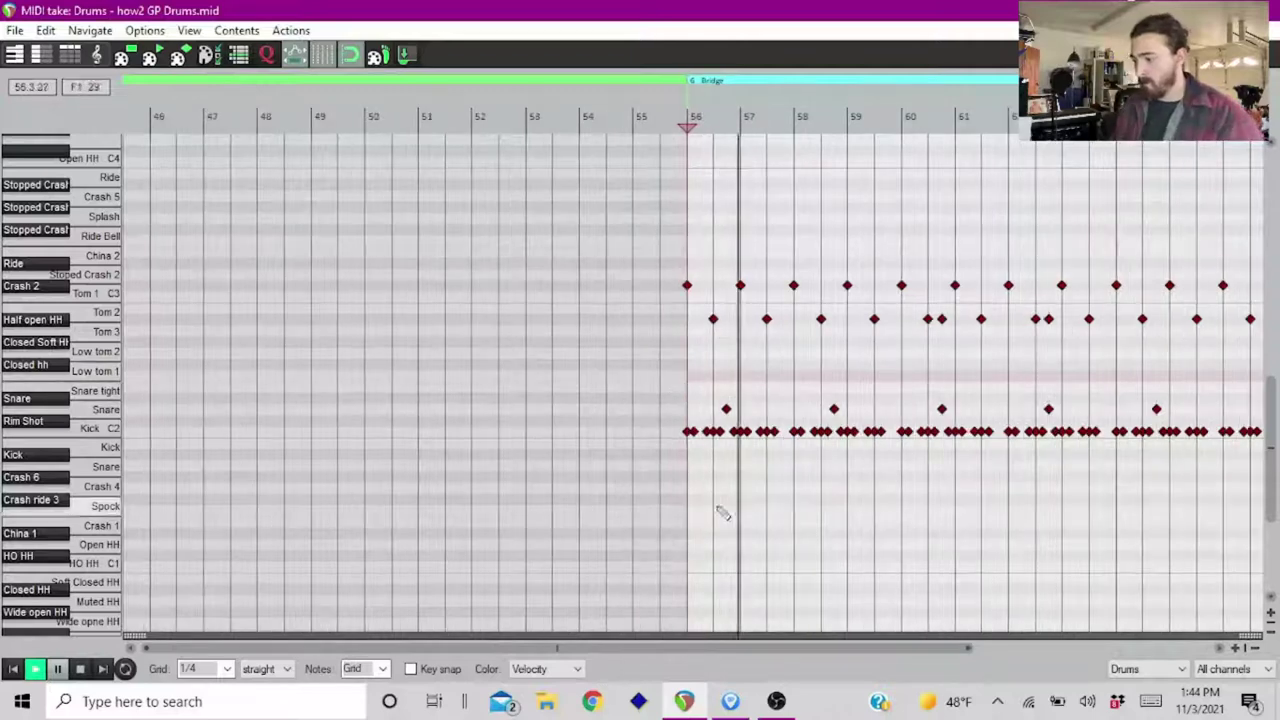
{"action": "mouse_move", "coordinate": [731, 645]}
{"action": "left_mouse_down"}
{"action": "mouse_move", "coordinate": [792, 648]}
{"action": "mouse_move", "coordinate": [732, 637]}
{"action": "left_mouse_up"}
{"action": "key", "text": "space"}
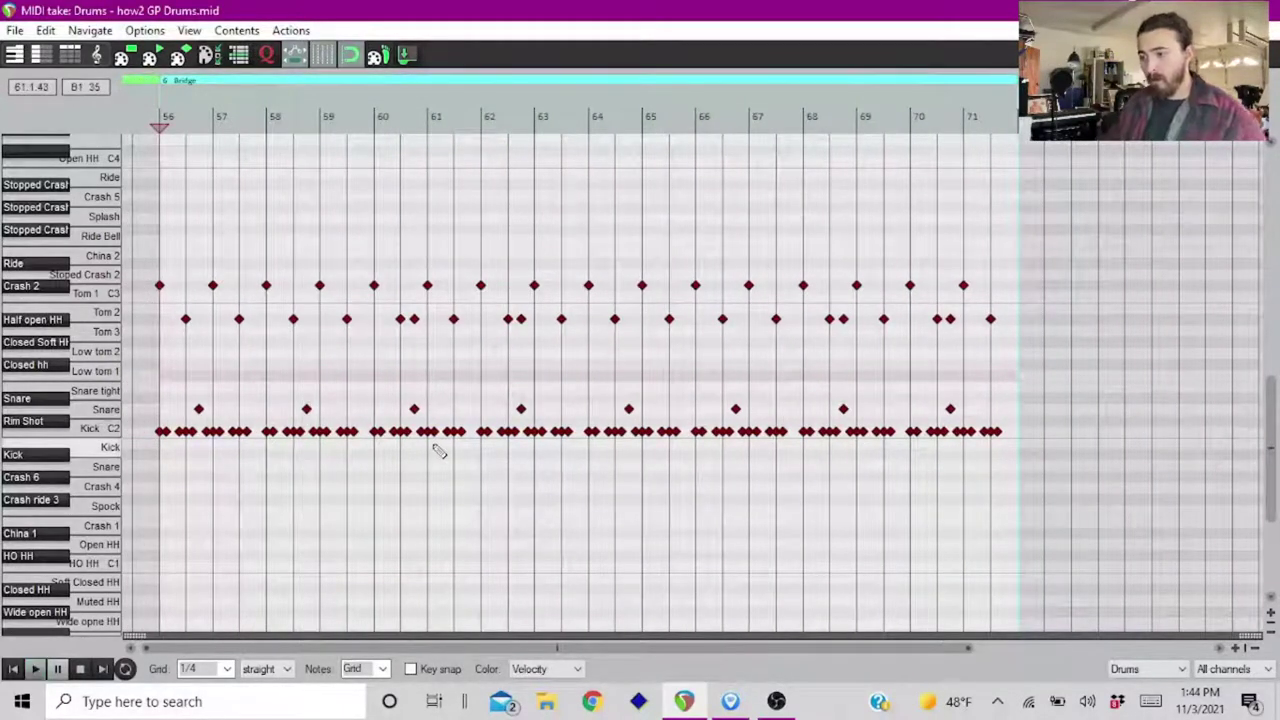
- Move all of the Bridge's Half open HH notes up to the Ride row and audition the Ride sound
{"action": "left_click", "coordinate": [57, 320]}
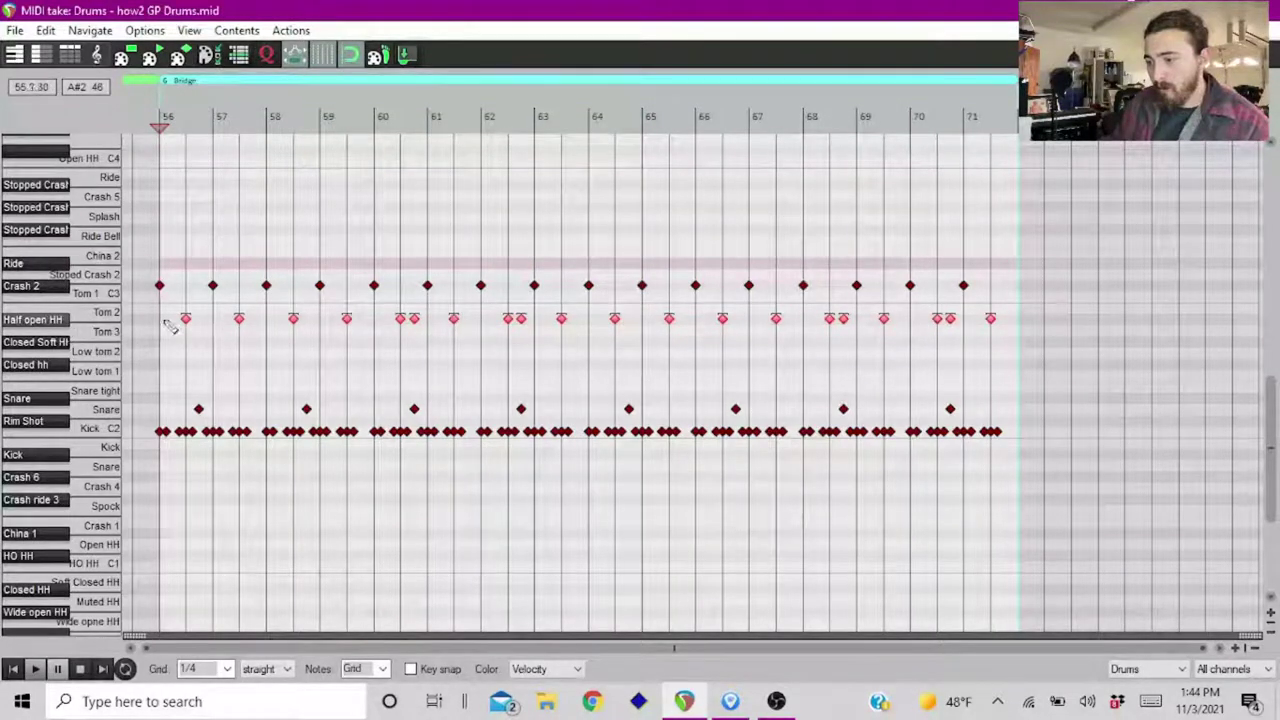
{"action": "left_click_drag", "start_coordinate": [180, 318], "coordinate": [182, 267]}
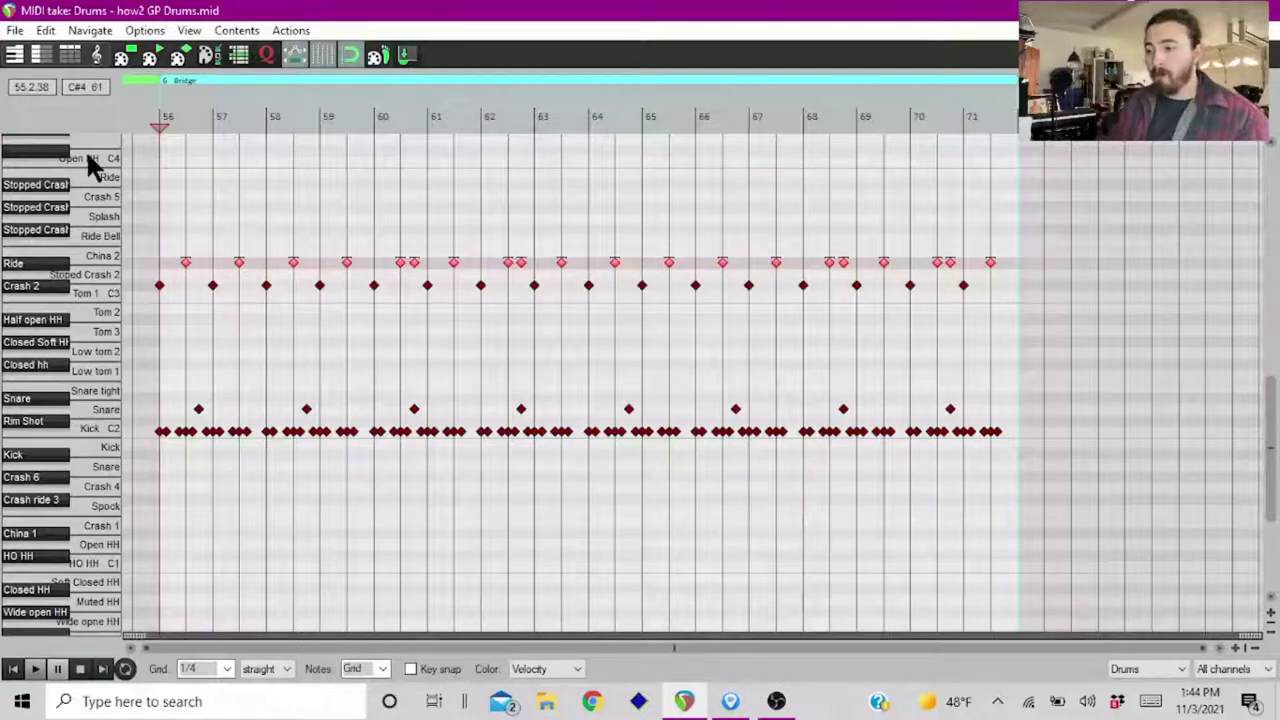
{"action": "left_click", "coordinate": [27, 266]}
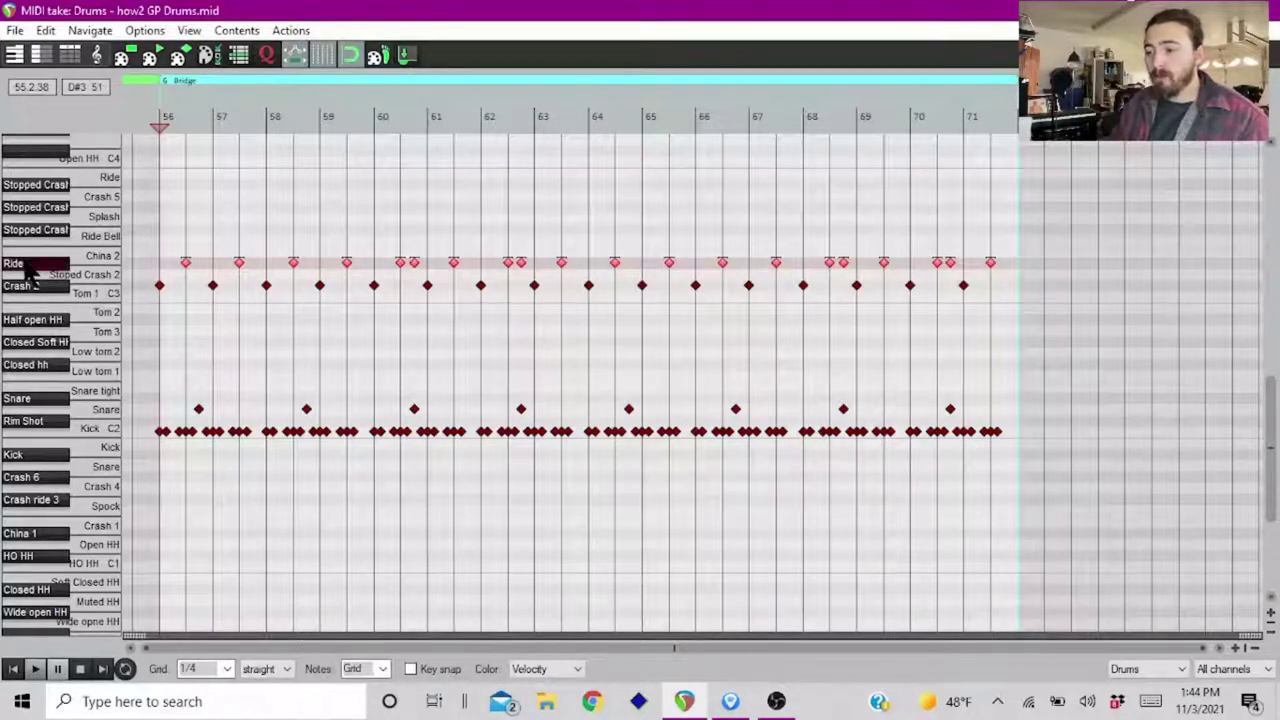
{"action": "left_click", "coordinate": [27, 266]}
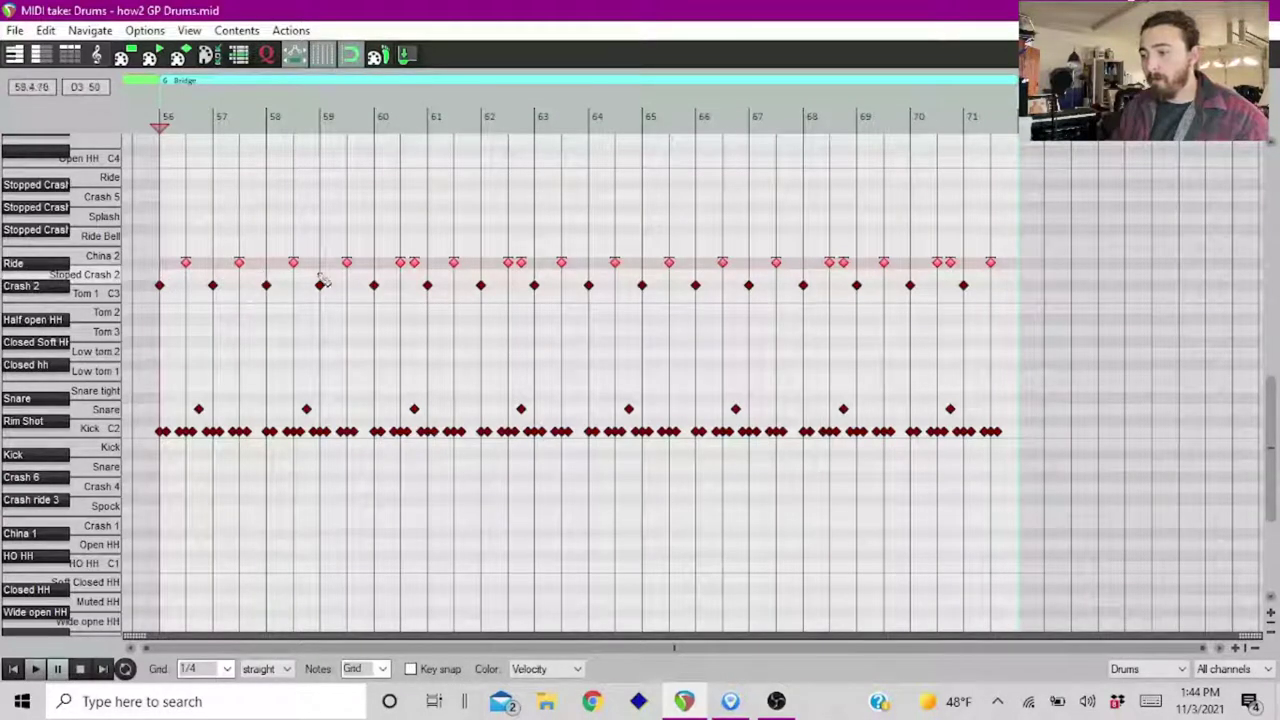
{"action": "scroll", "coordinate": [339, 298], "scroll_direction": "up", "scroll_amount": 1}
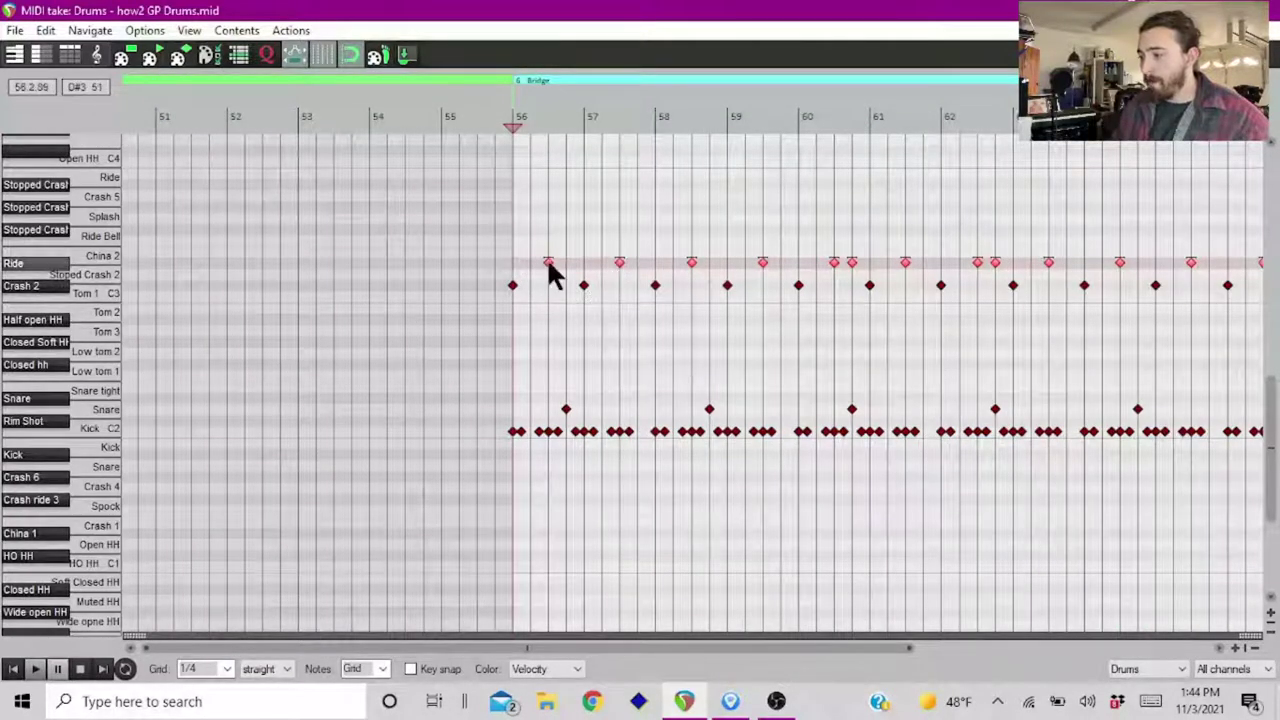
{"action": "left_click", "coordinate": [29, 268]}
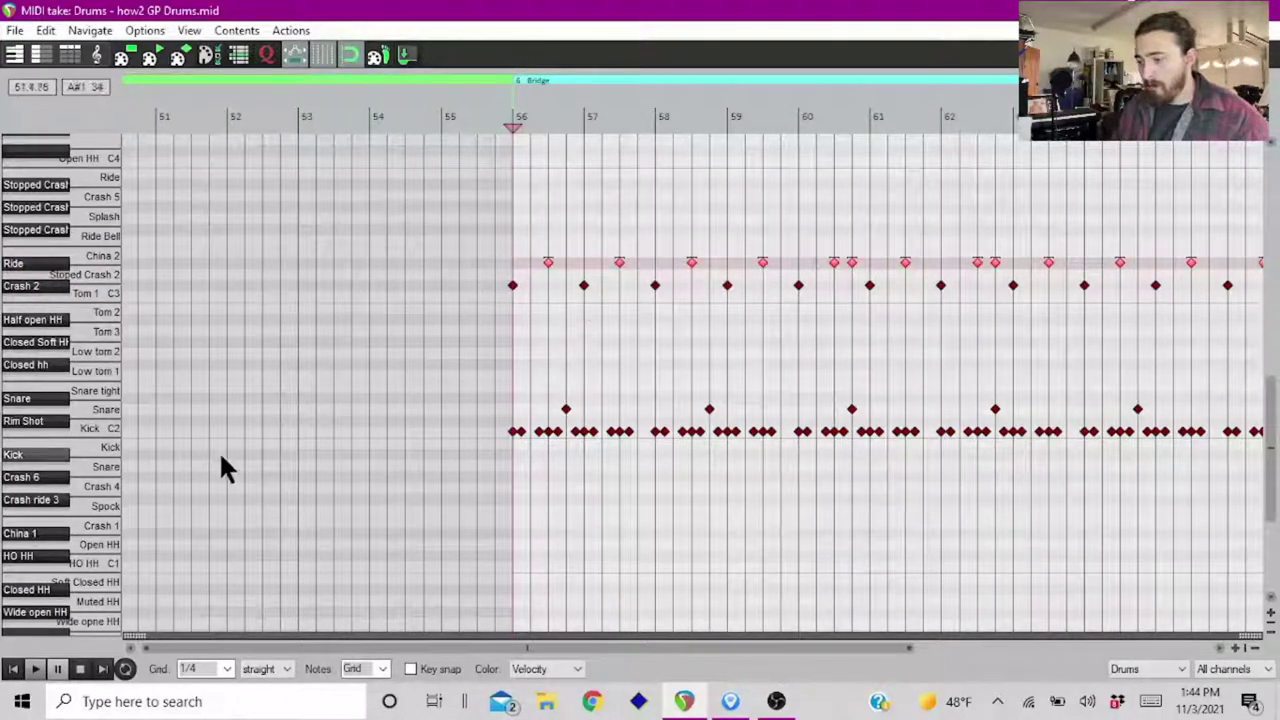
- Play back the Bridge with its Ride notes from bar 56, stop playback, then dock and close the MIDI editor
{"action": "left_click", "coordinate": [35, 670]}
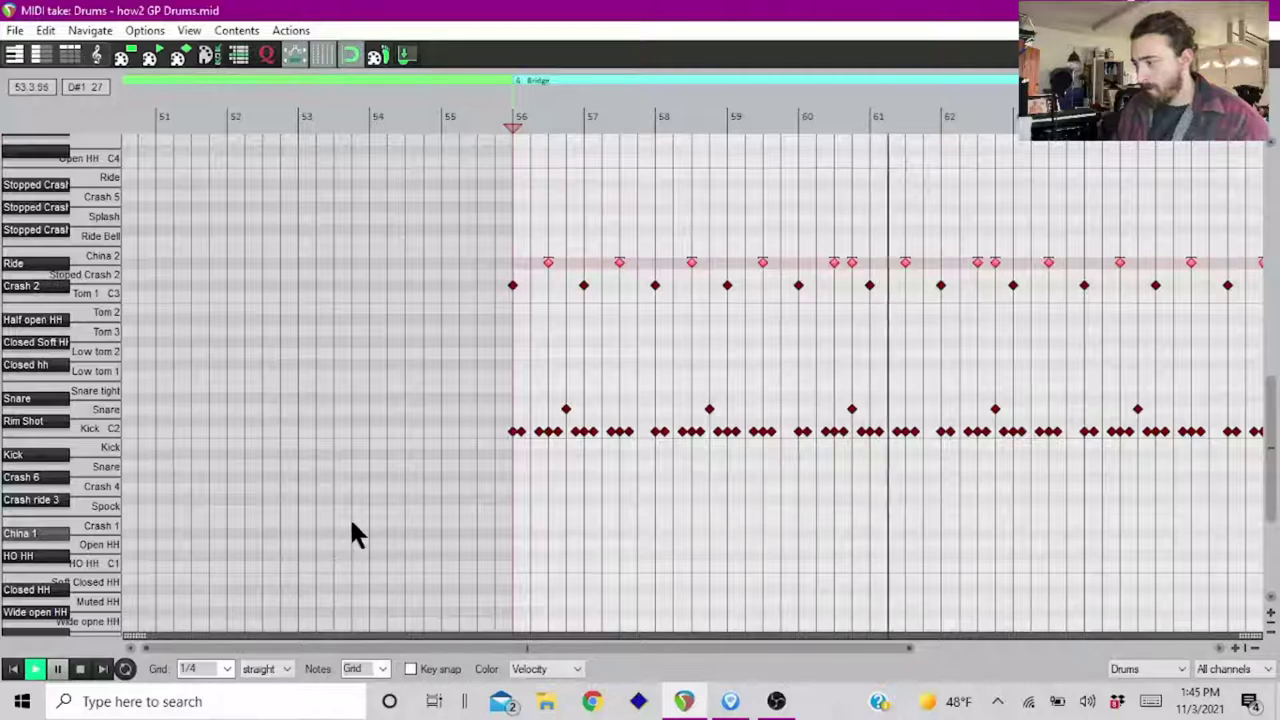
{"action": "scroll", "coordinate": [724, 462], "scroll_direction": "down", "scroll_amount": 1}
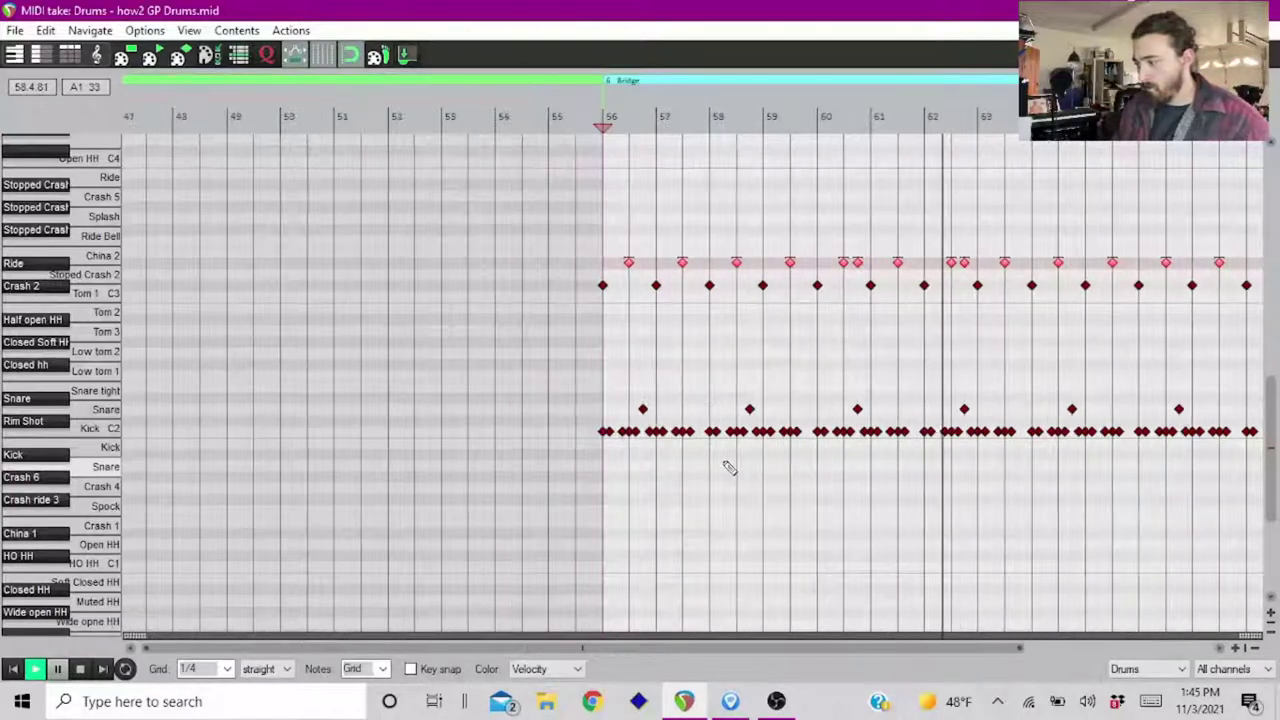
{"action": "scroll", "coordinate": [766, 451], "scroll_direction": "down", "scroll_amount": 1}
{"action": "scroll", "coordinate": [771, 457], "scroll_direction": "down", "scroll_amount": 1}
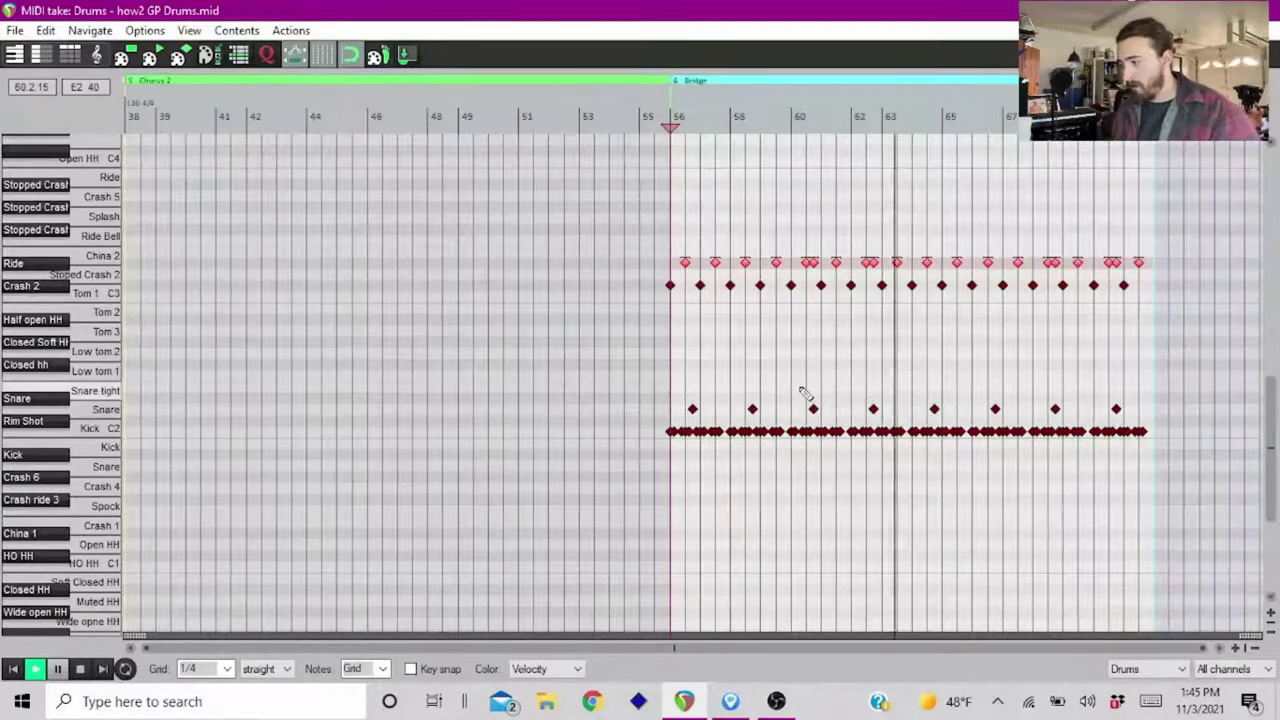
{"action": "key", "text": "space"}
{"action": "left_click", "coordinate": [408, 56]}
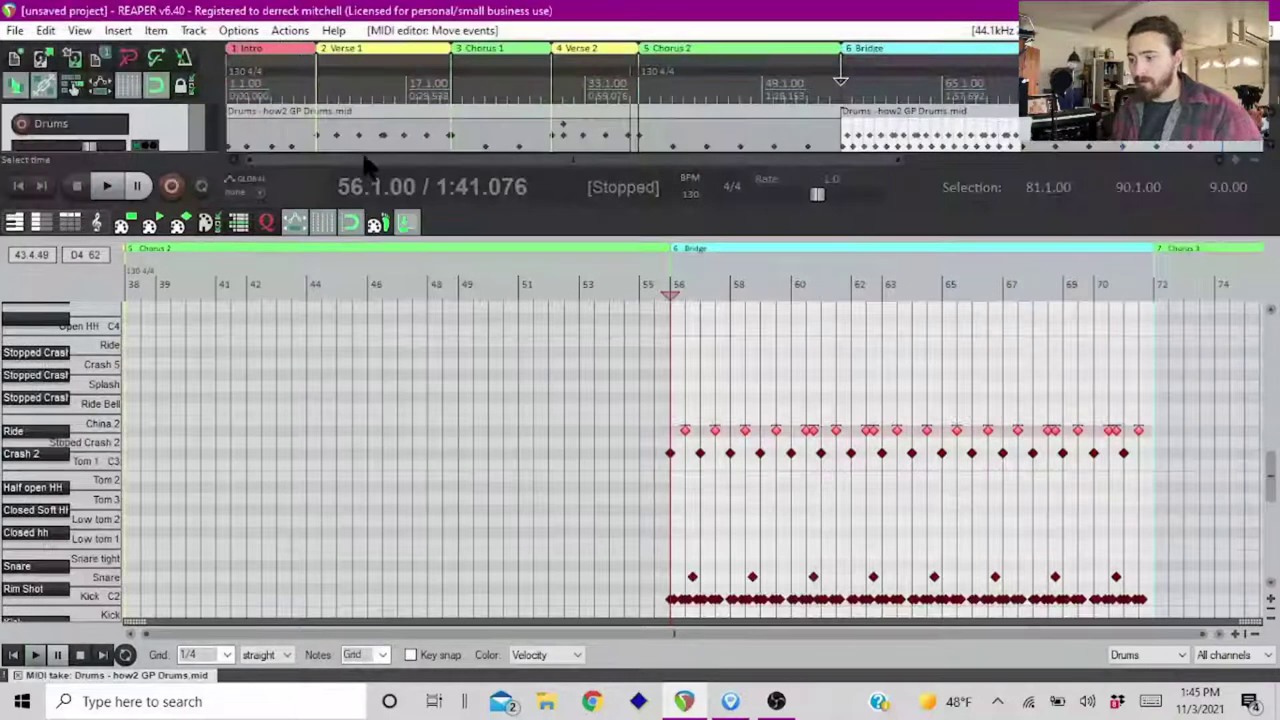
{"action": "left_click", "coordinate": [20, 677]}
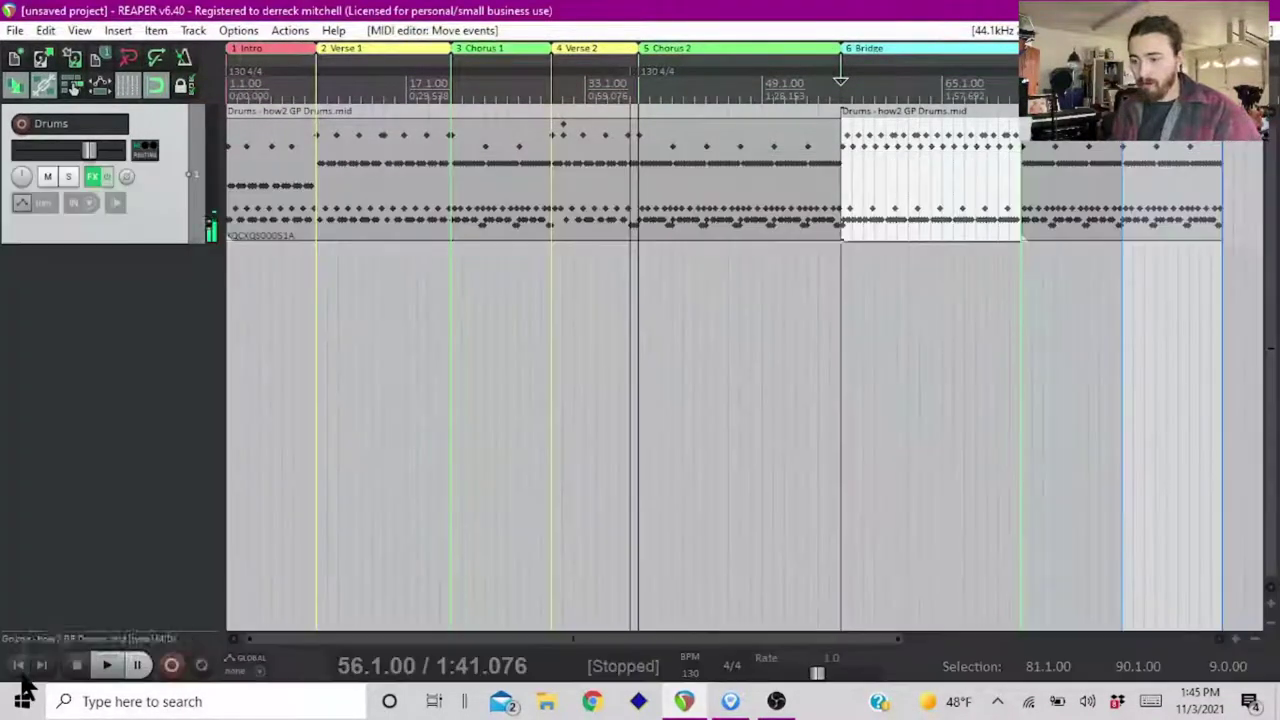
- Select the drum items around the Bridge in turn to examine how the part is divided
{"action": "scroll", "coordinate": [386, 286], "scroll_direction": "down", "scroll_amount": 2}
{"action": "left_click", "coordinate": [856, 198]}
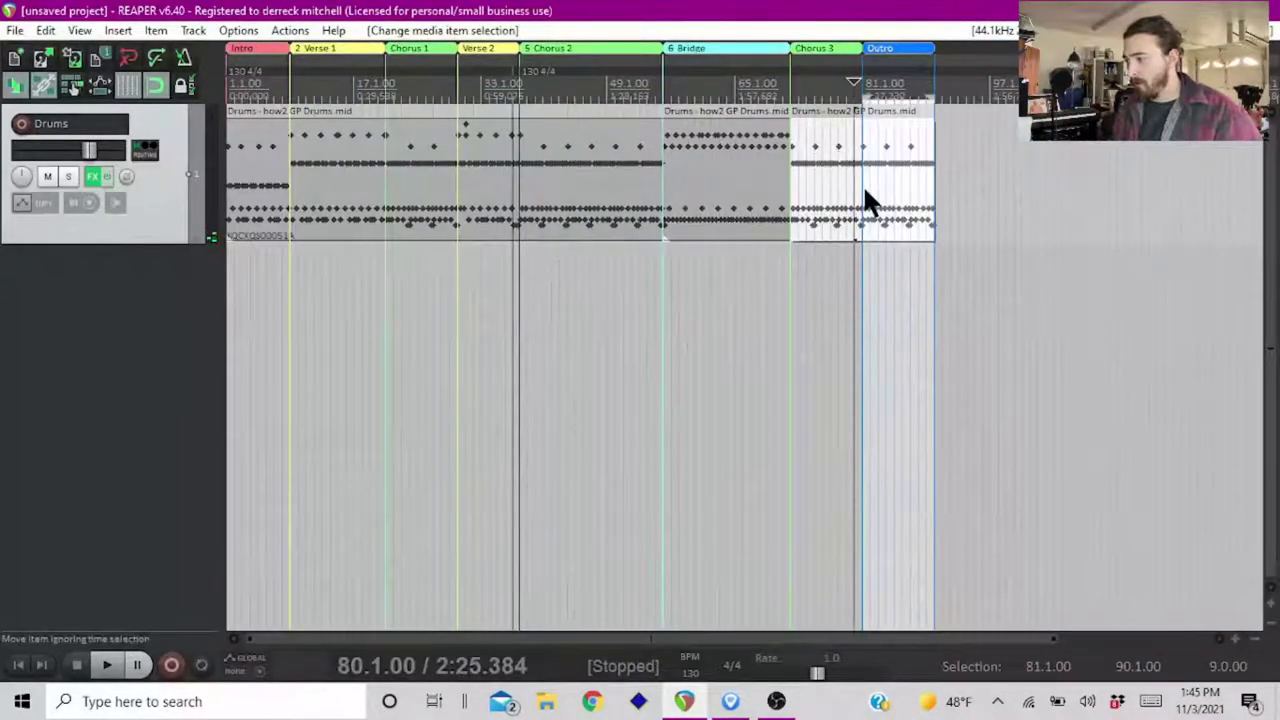
{"action": "left_click", "coordinate": [863, 185]}
{"action": "scroll", "coordinate": [1030, 145], "scroll_direction": "up", "scroll_amount": 2}
{"action": "left_click", "coordinate": [982, 159]}
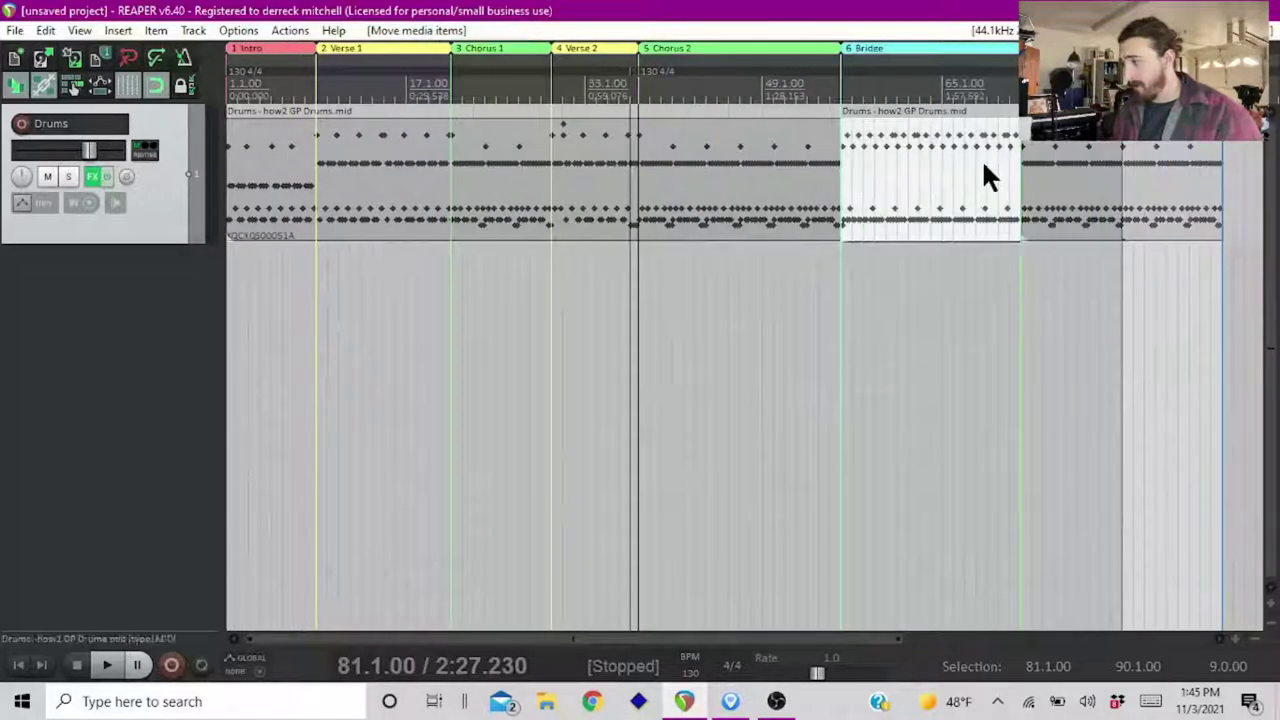
{"action": "left_click", "coordinate": [820, 153]}
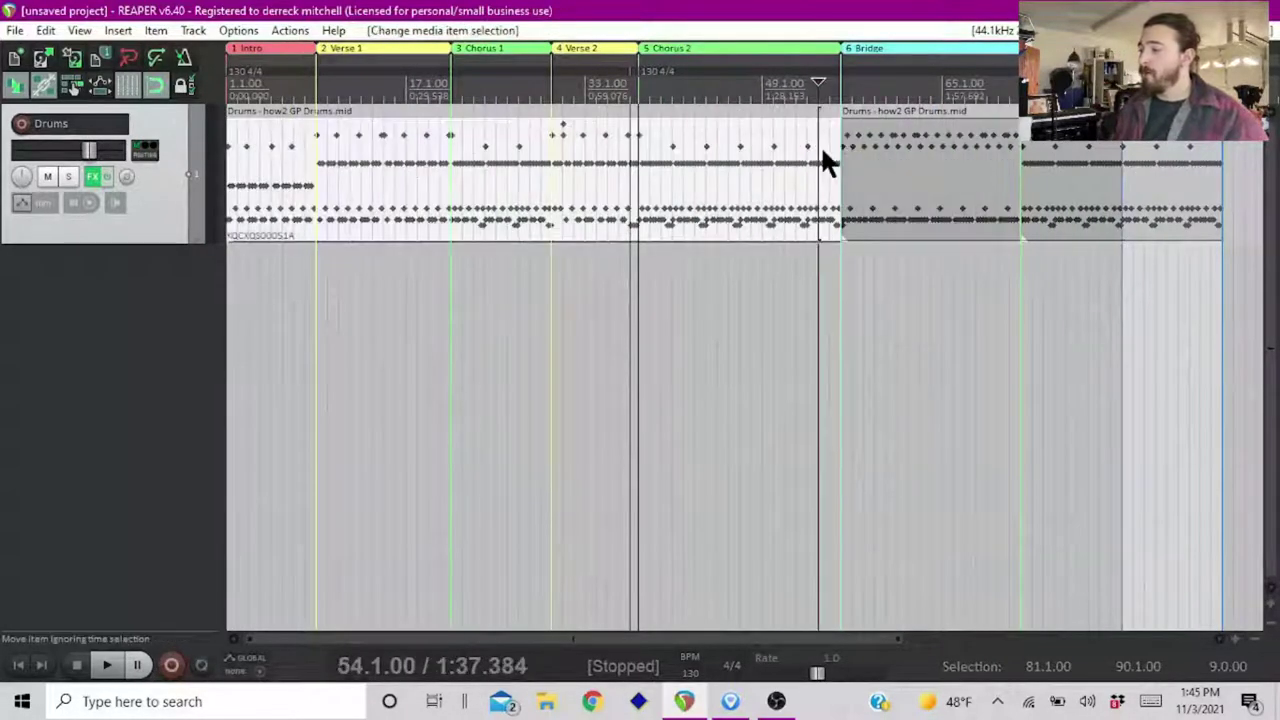
{"action": "left_click_drag", "start_coordinate": [826, 162], "coordinate": [963, 190]}
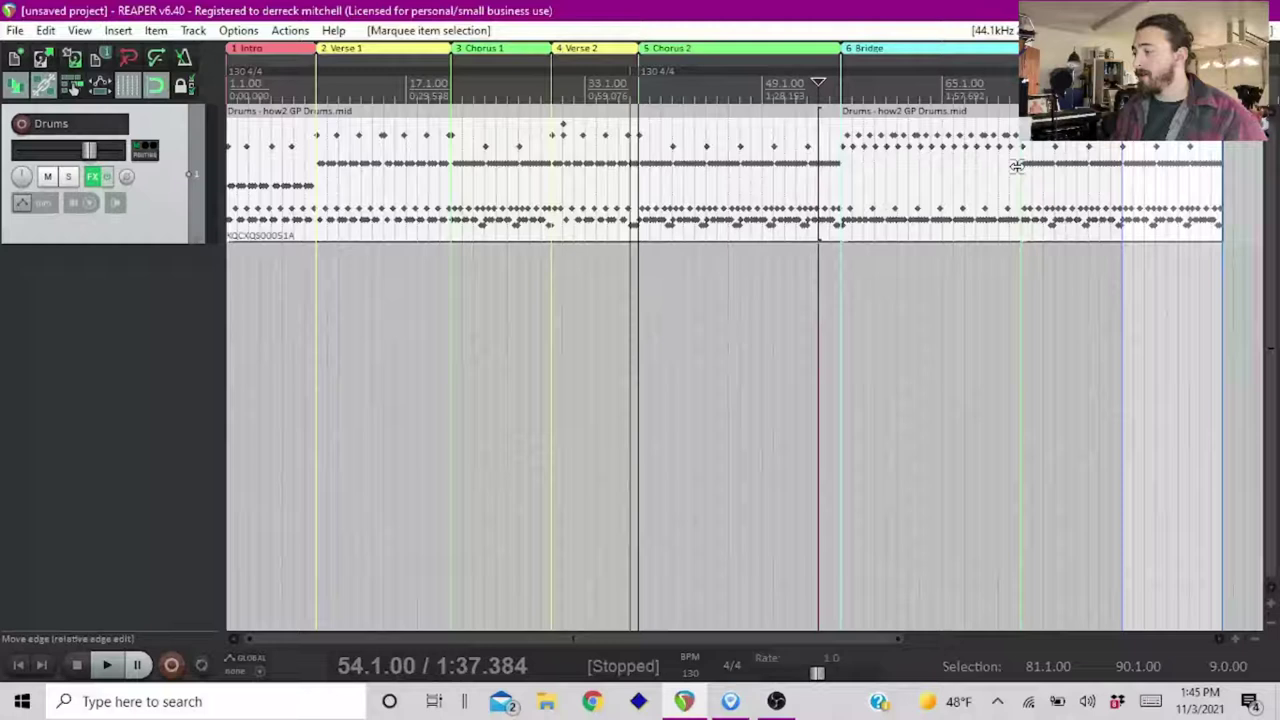
{"action": "left_click", "coordinate": [961, 190]}
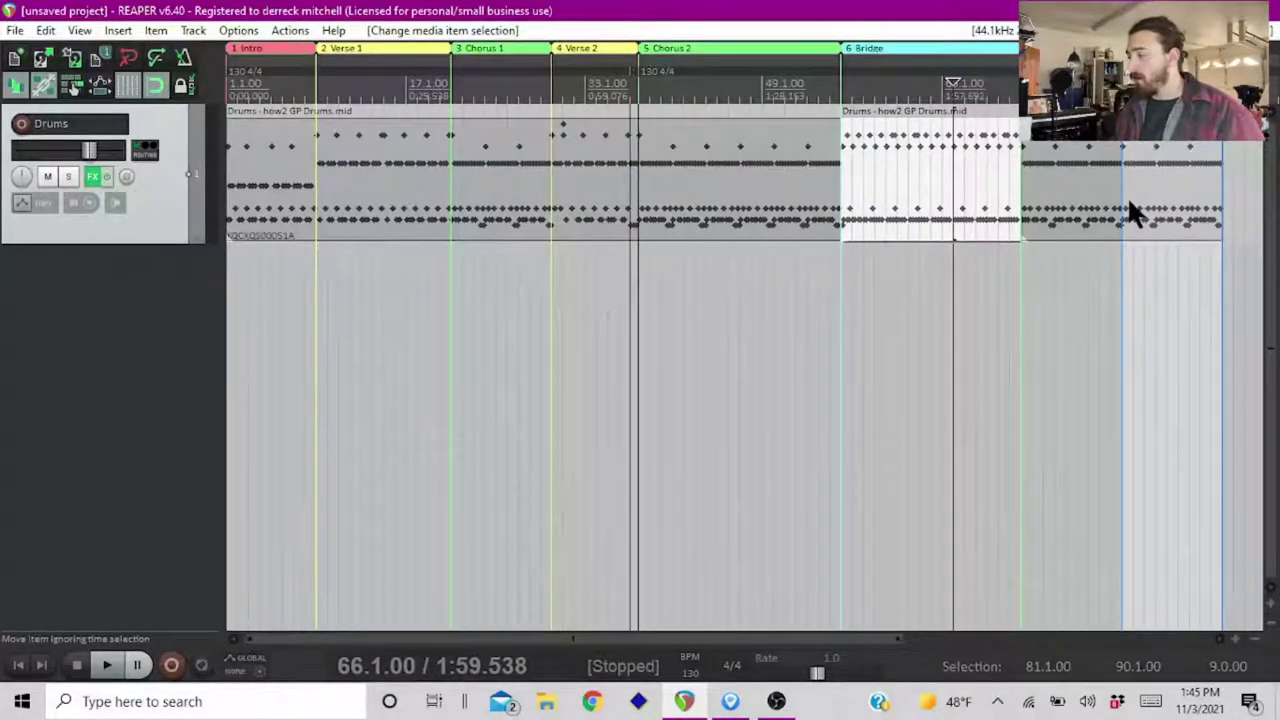
{"action": "left_click", "coordinate": [694, 172]}
{"action": "left_click", "coordinate": [507, 167]}
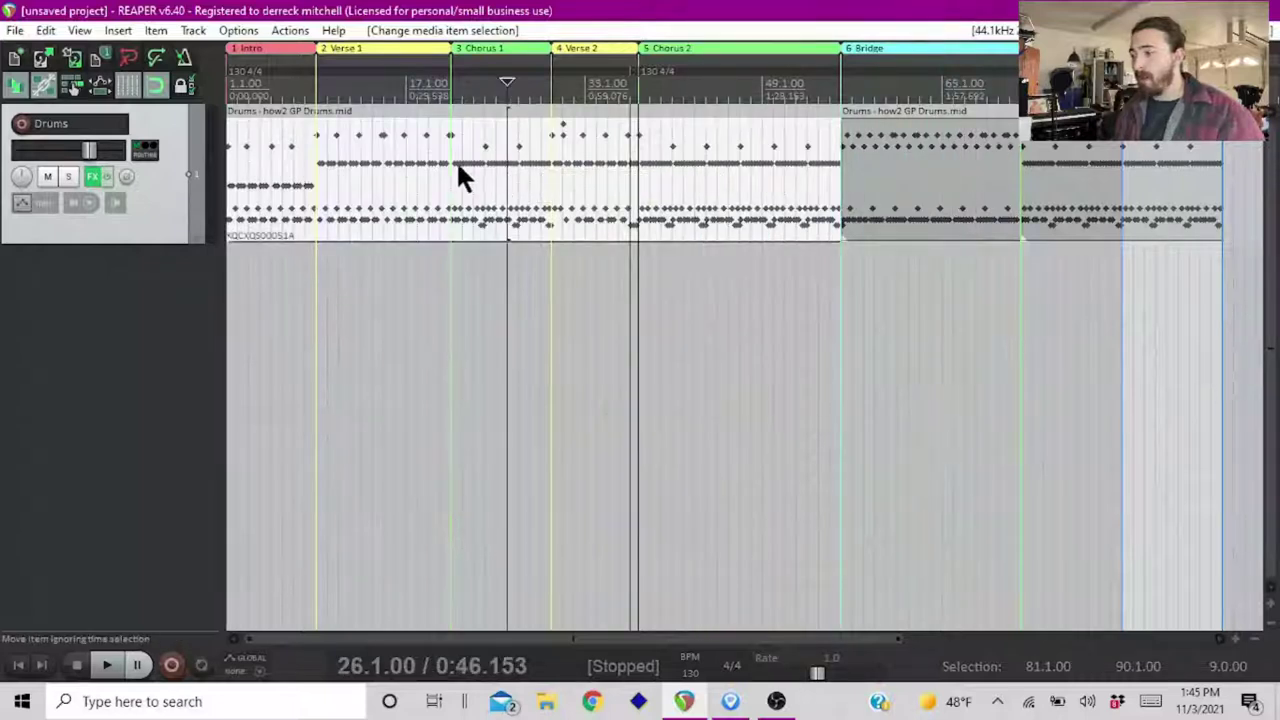
- Split the drum items at the start of Chorus 1 (bar 21), Verse 2 (bar 30) and the Outro (bar 81)
{"action": "left_click", "coordinate": [451, 165]}
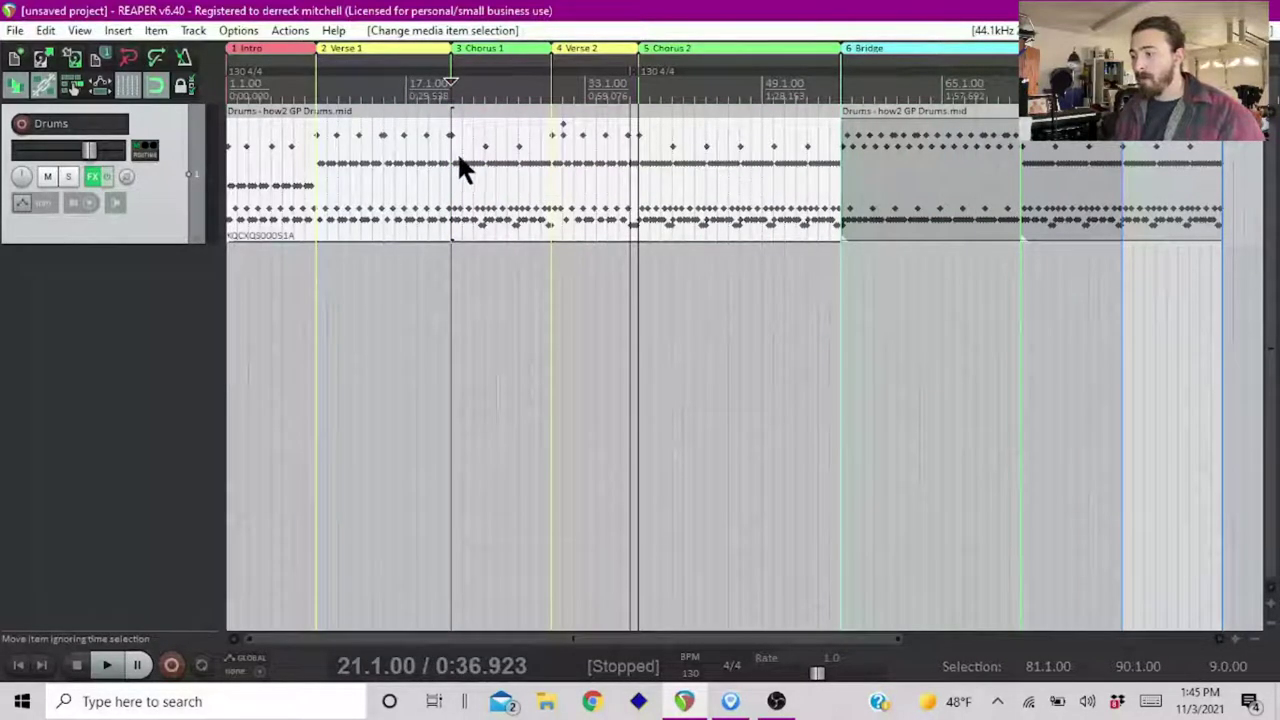
{"action": "key", "text": "s"}
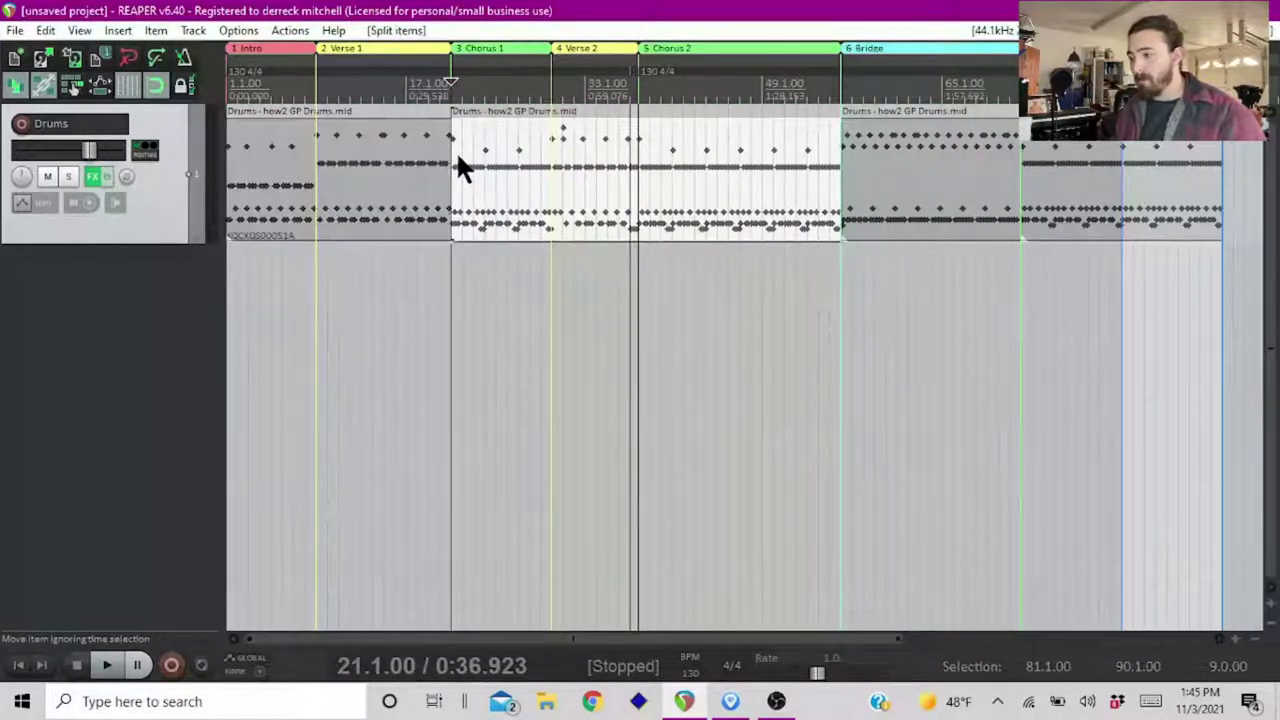
{"action": "left_click", "coordinate": [550, 167]}
{"action": "key", "text": "s"}
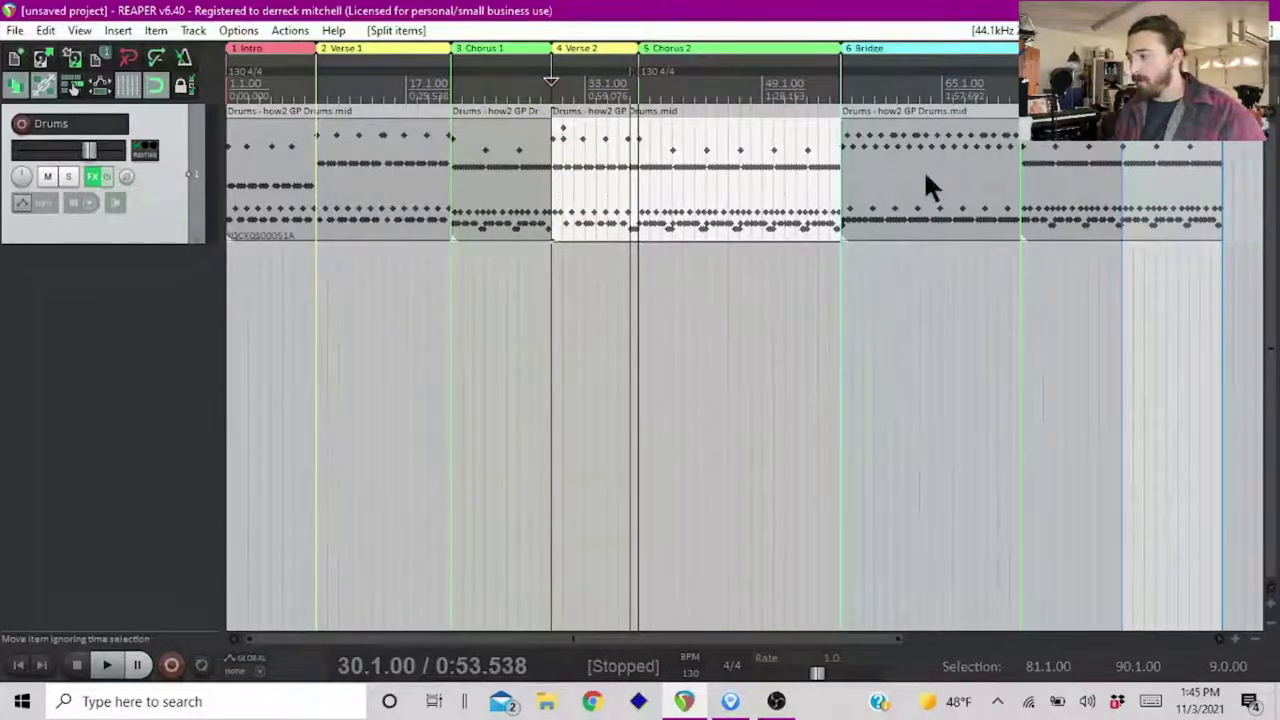
{"action": "left_click", "coordinate": [1050, 168]}
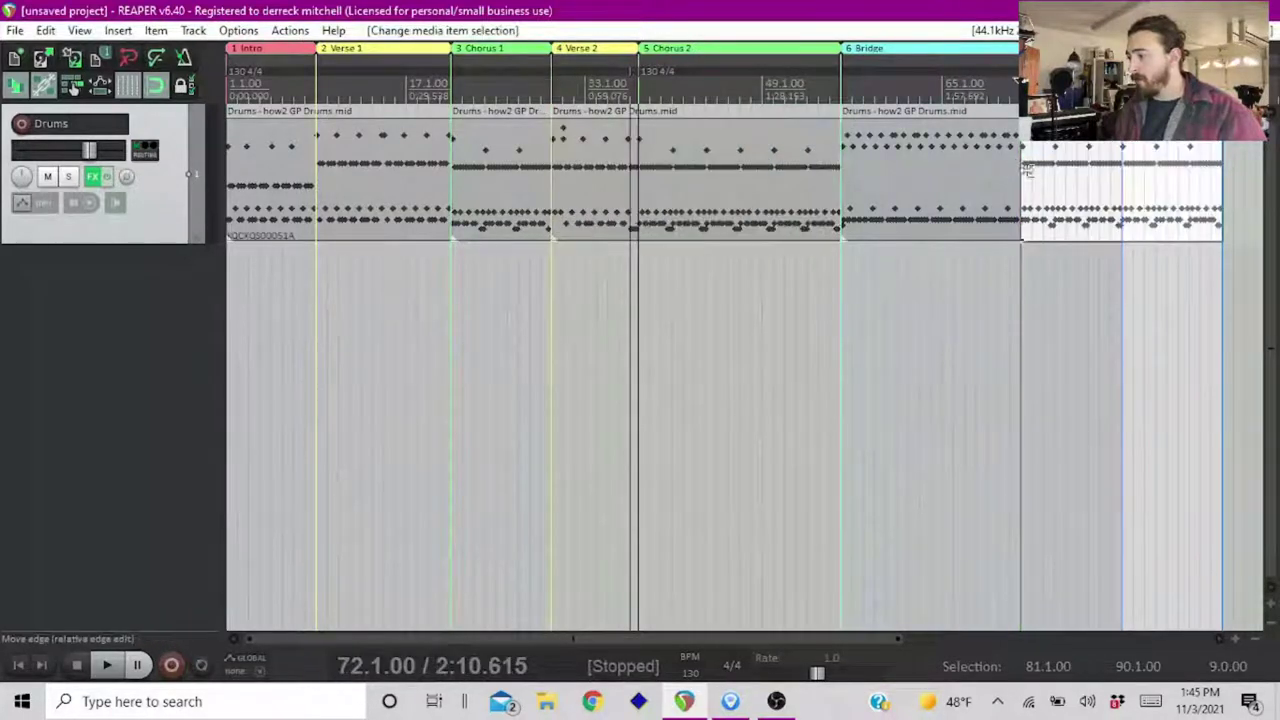
{"action": "left_click", "coordinate": [1134, 189]}
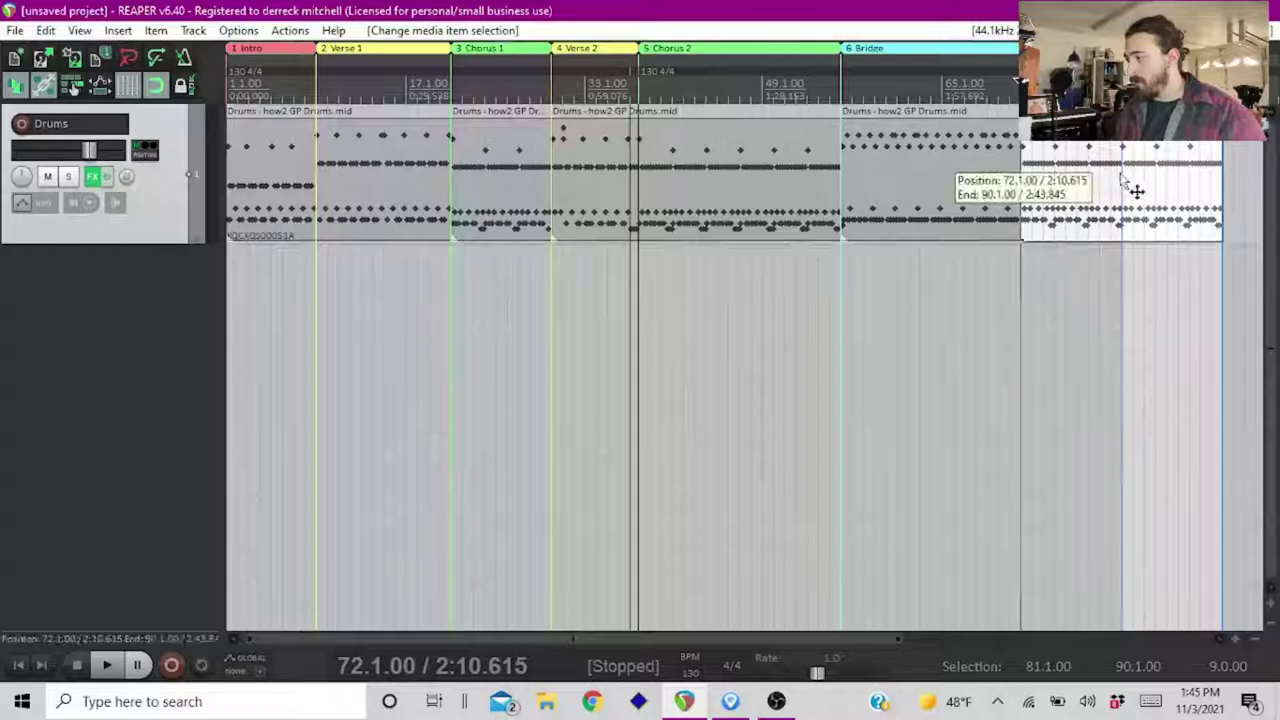
{"action": "key", "text": "s"}
- Replace the Chorus 3 drum item with a copy of the Chorus 1 item, placed at bar 72
{"action": "left_click", "coordinate": [1053, 186]}
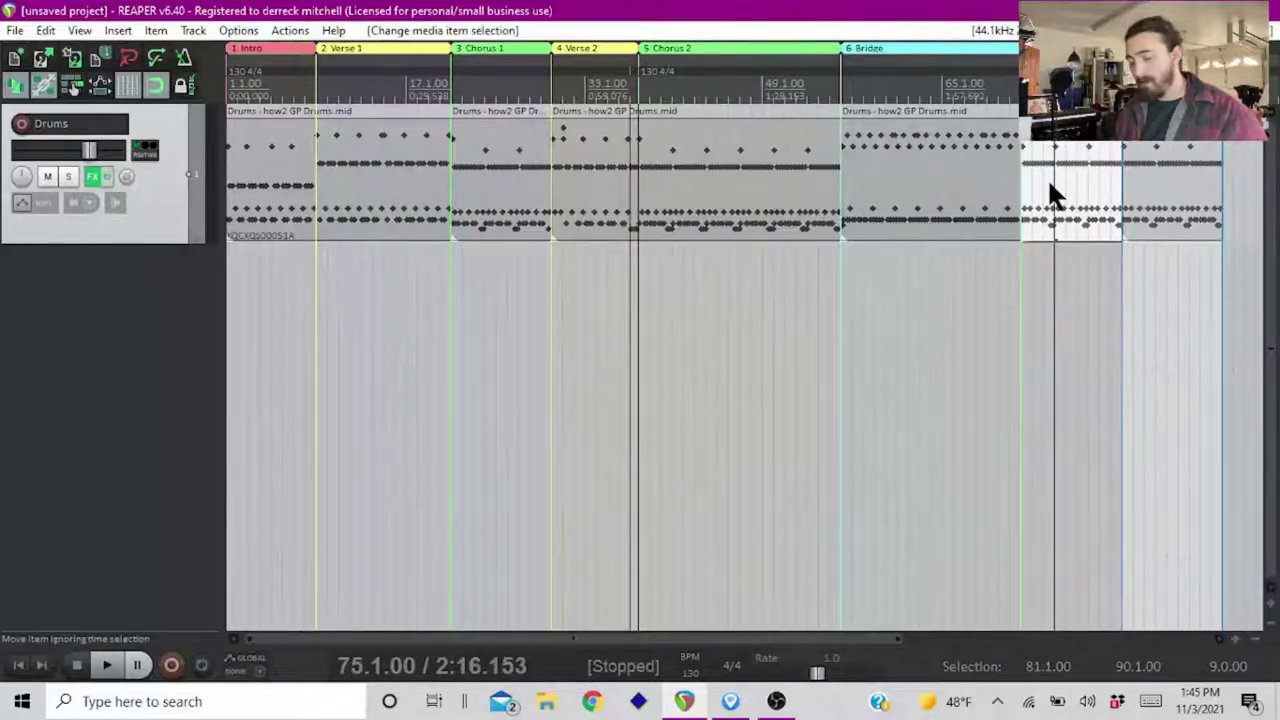
{"action": "key", "text": "ctrl+x"}
{"action": "left_click", "coordinate": [494, 190]}
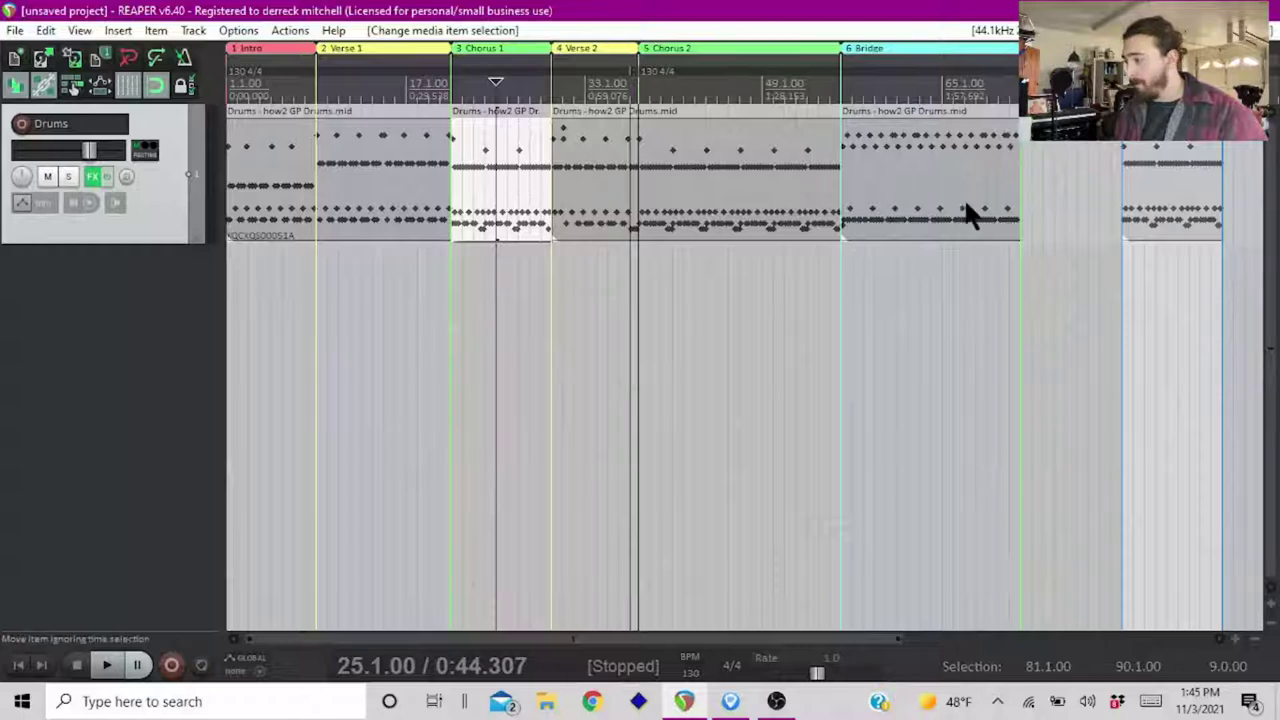
{"action": "left_click", "coordinate": [1021, 191]}
{"action": "key", "text": "ctrl+v"}
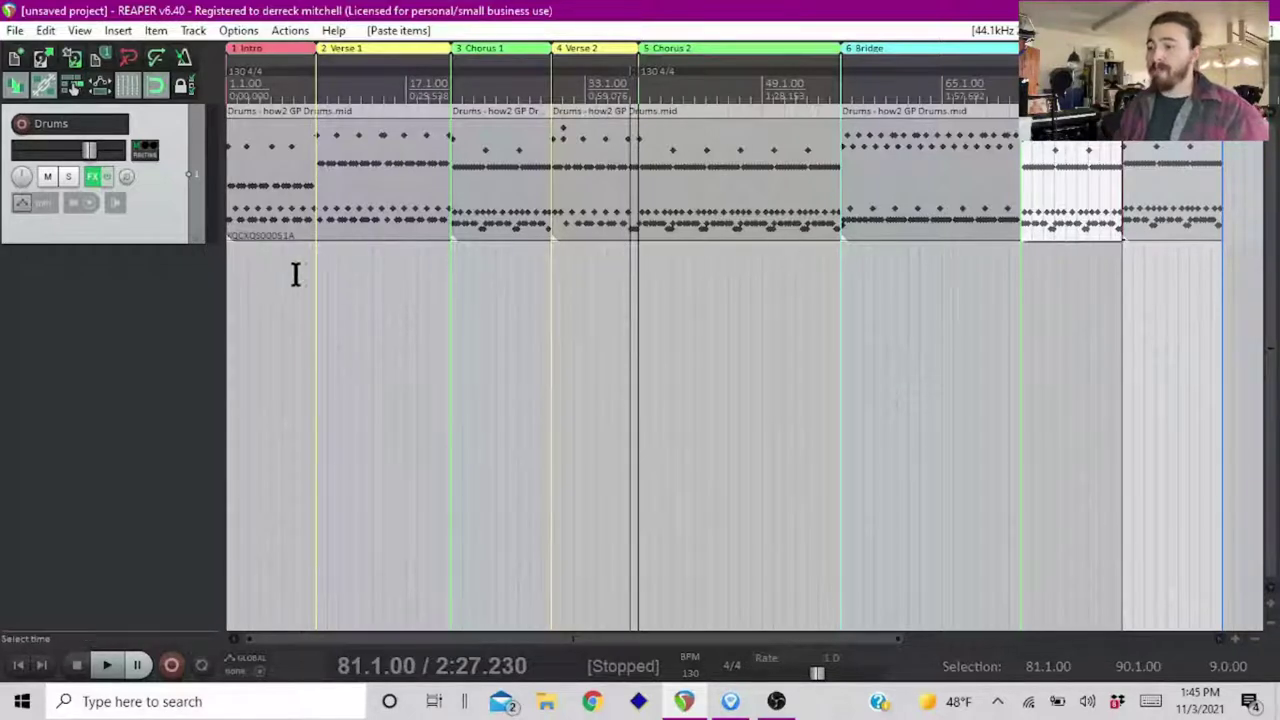
- Add two empty tracks below the Drums track and increase their heights
{"action": "double_click", "coordinate": [111, 353]}
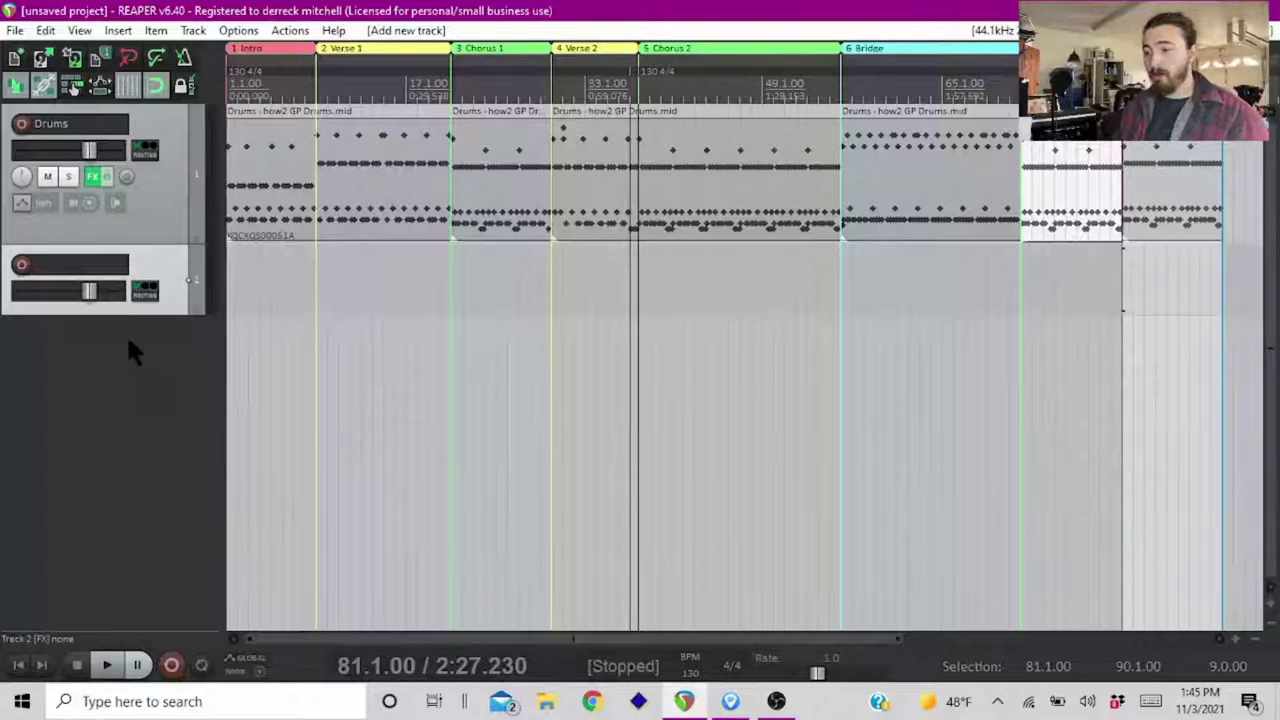
{"action": "left_click_drag", "start_coordinate": [125, 315], "coordinate": [127, 384]}
{"action": "left_click", "coordinate": [88, 413]}
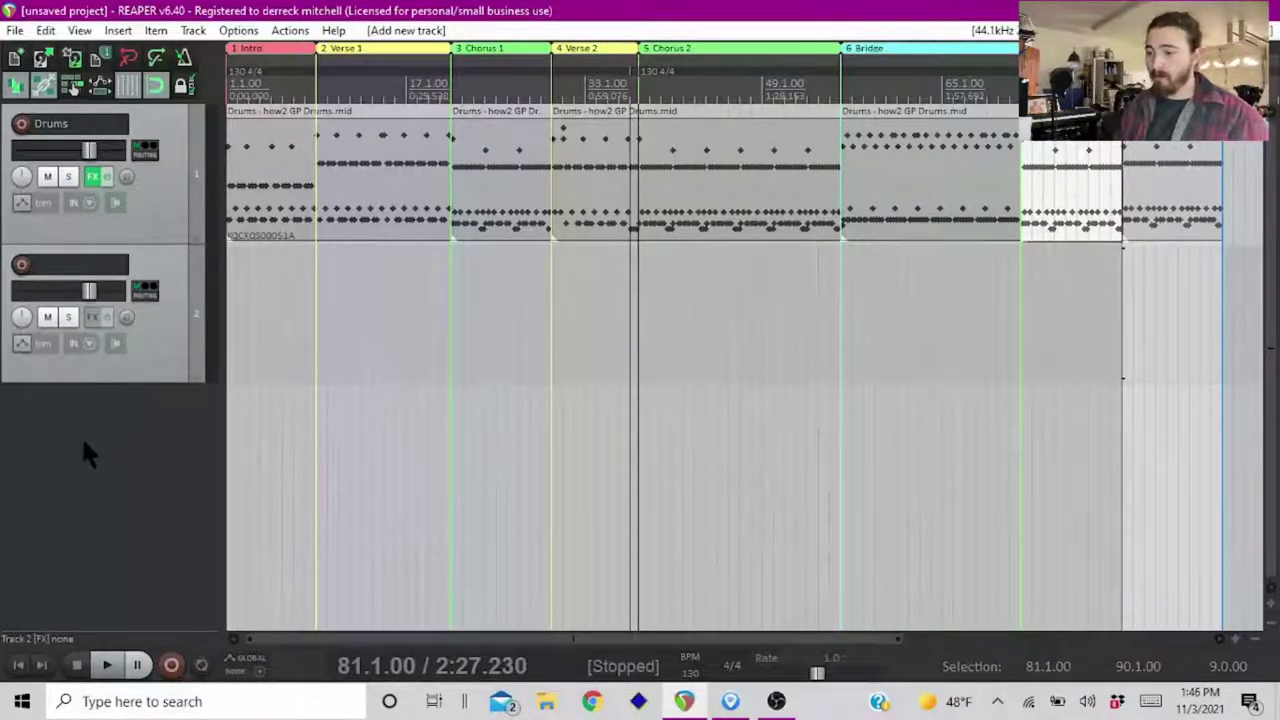
{"action": "double_click", "coordinate": [84, 444]}
{"action": "left_click_drag", "start_coordinate": [86, 446], "coordinate": [81, 497]}
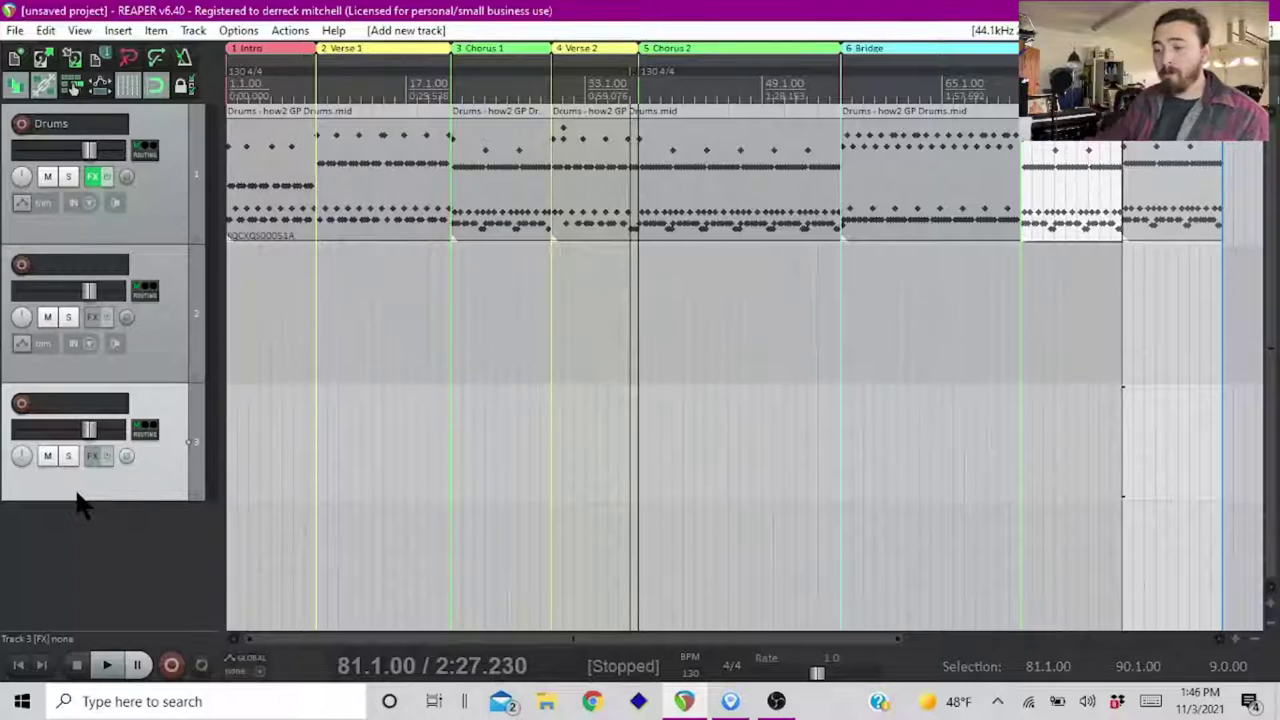
- Deselect the new track and switch to the 1hsgp score in Guitar Pro 7
{"action": "left_click", "coordinate": [139, 401]}
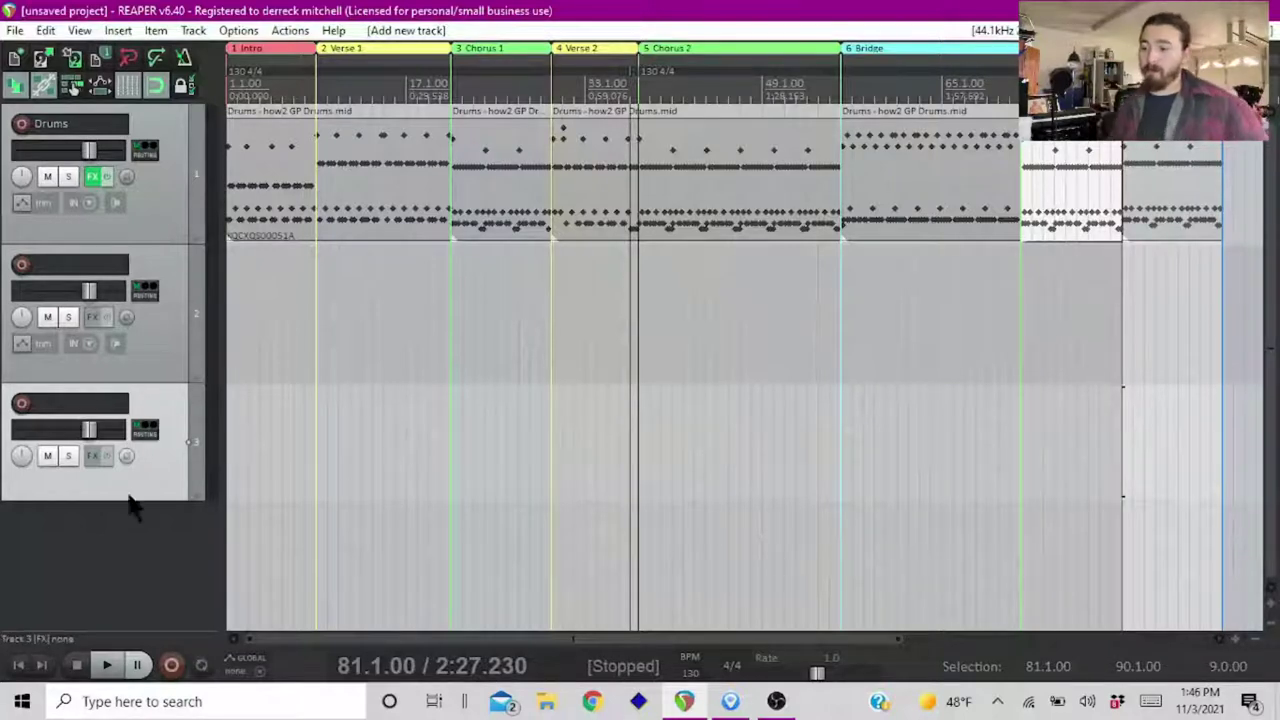
{"action": "left_click", "coordinate": [35, 558]}
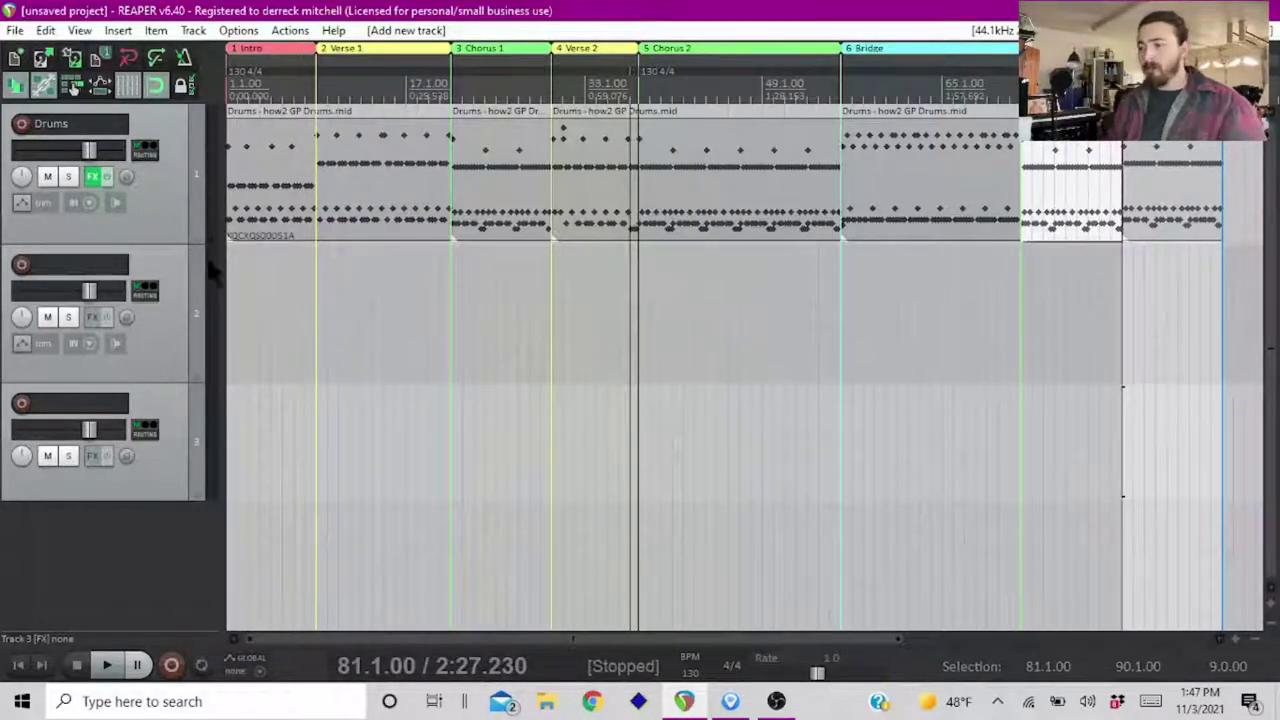
{"action": "left_click", "coordinate": [730, 701]}
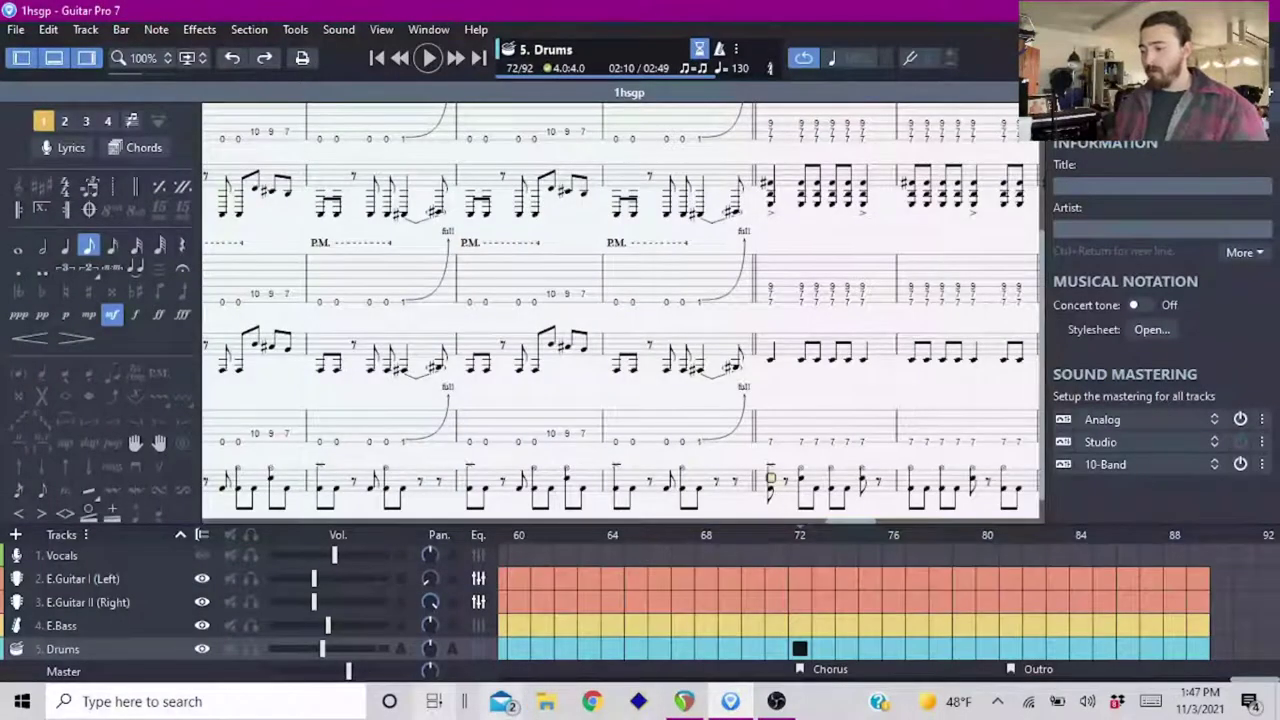
- Switch back to the REAPER project and add a fourth, empty track below the existing ones
{"action": "mouse_move", "coordinate": [683, 703]}
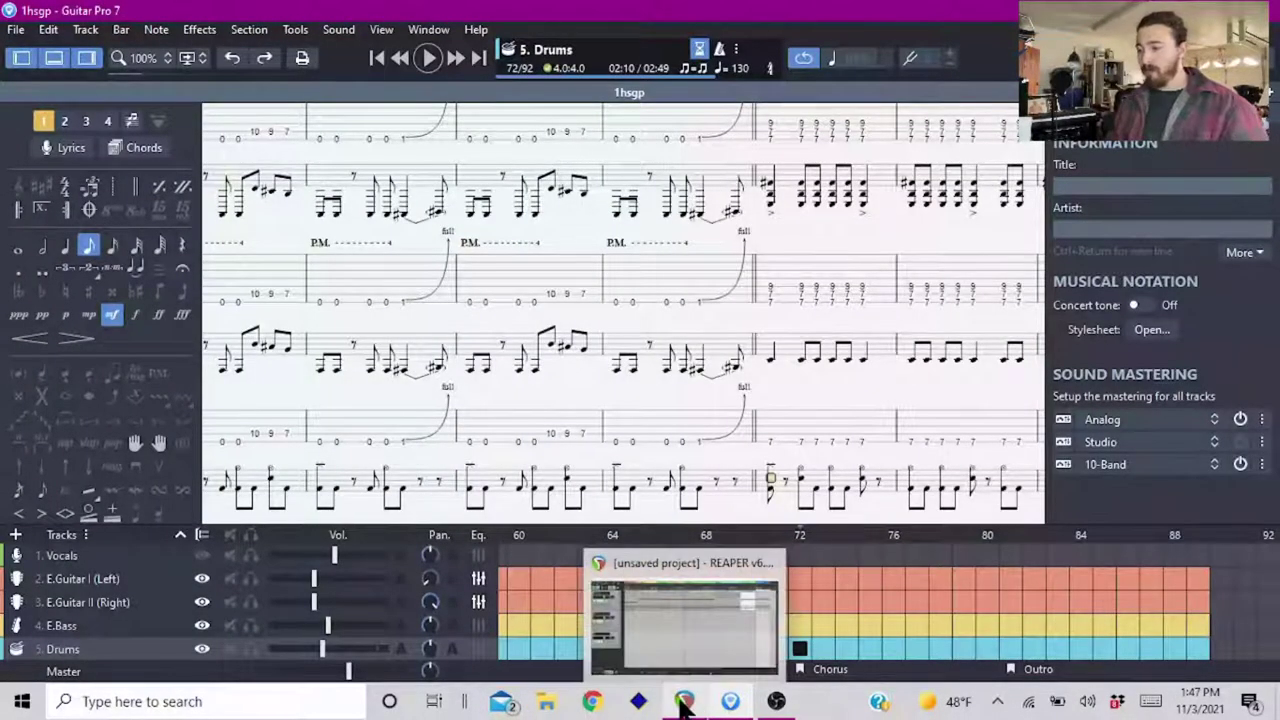
{"action": "left_click", "coordinate": [683, 703]}
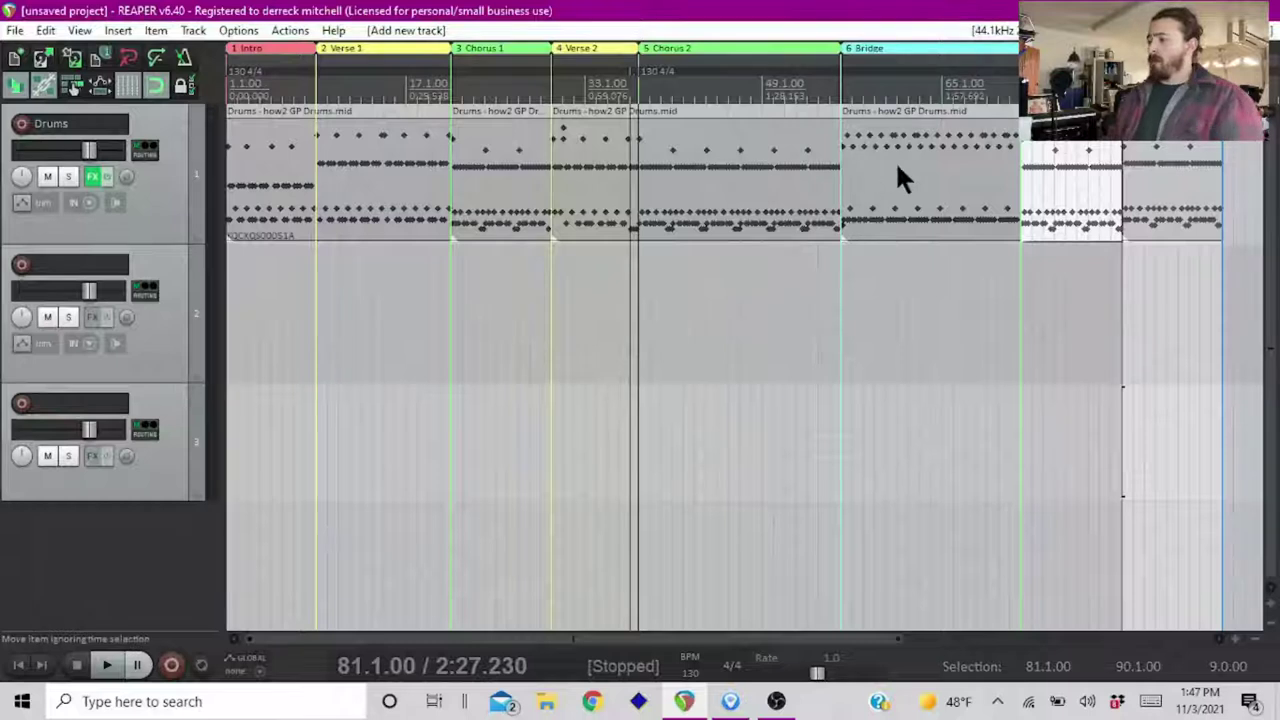
{"action": "left_click", "coordinate": [270, 356]}
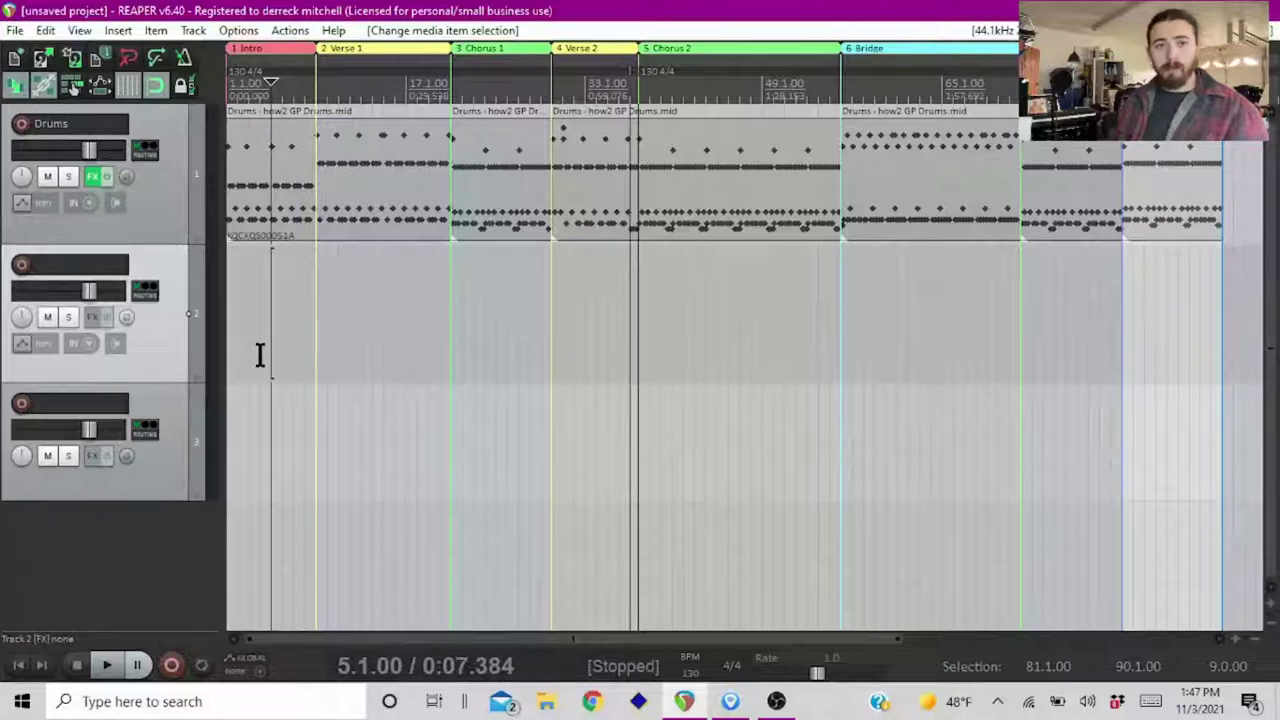
{"action": "double_click", "coordinate": [121, 535]}
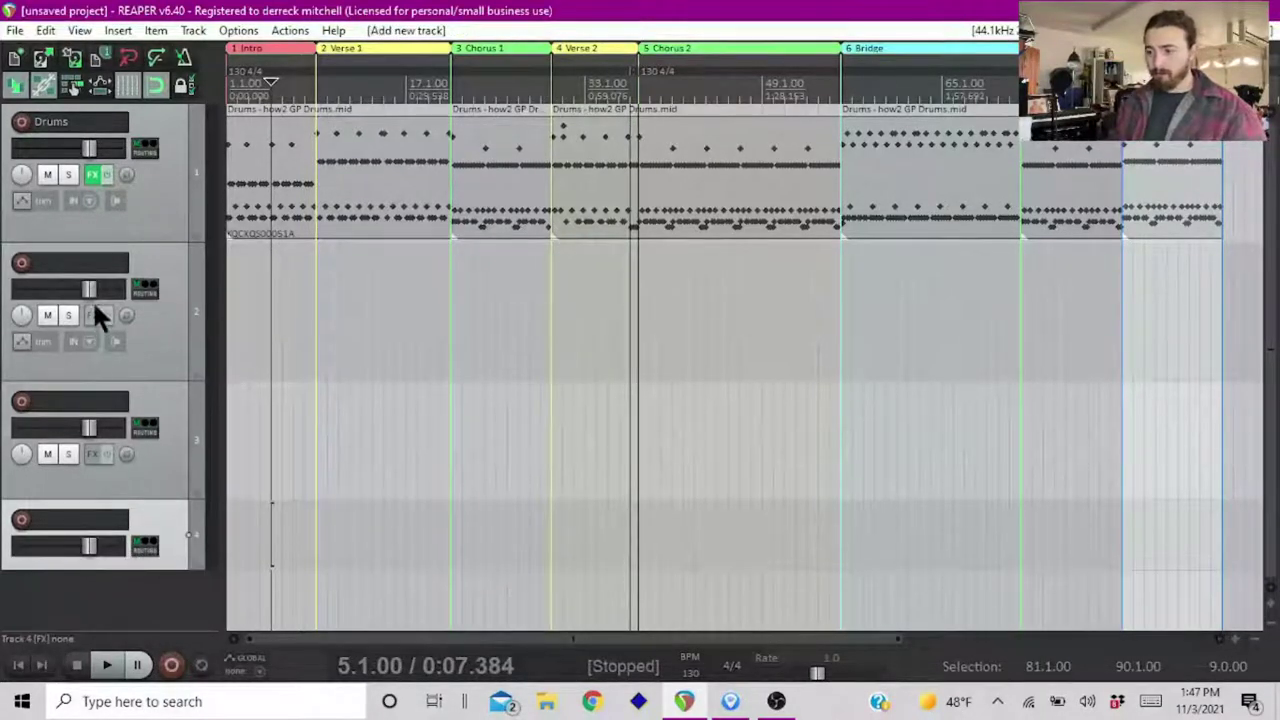
- Set the Drums track to the custom orange-red colour with red 192, green 64 and blue 0
{"action": "right_click", "coordinate": [160, 216]}
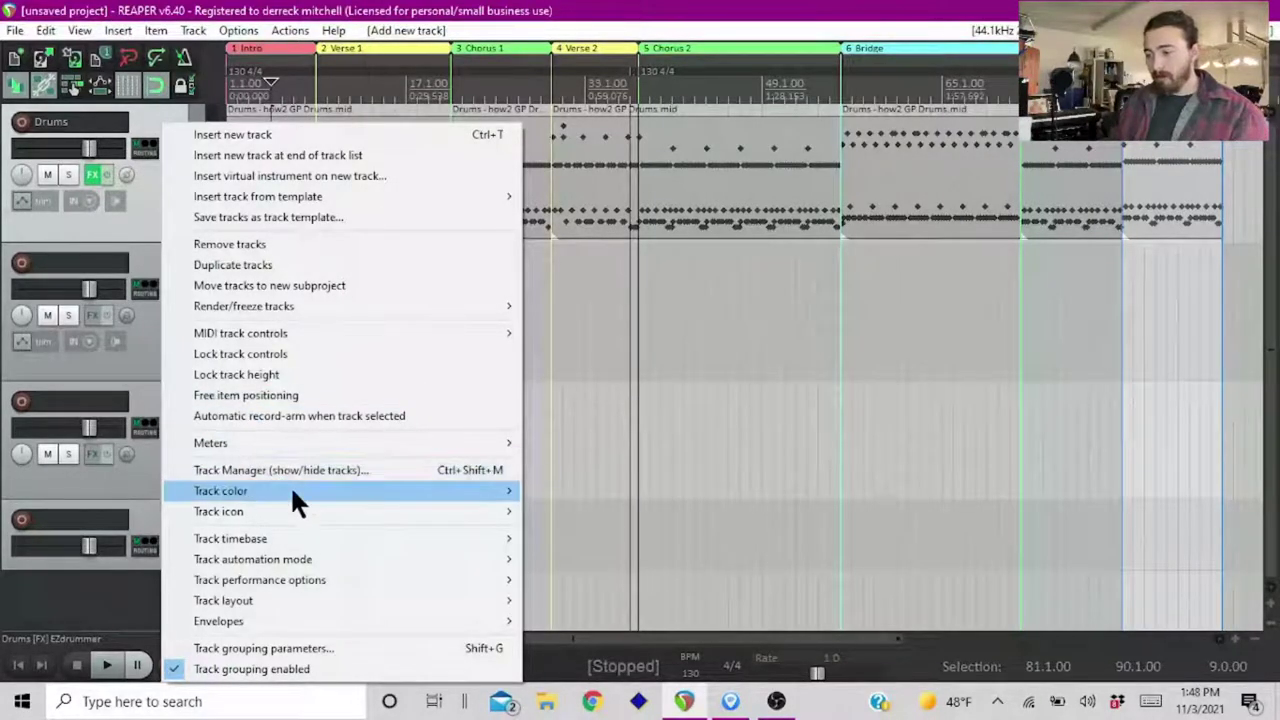
{"action": "mouse_move", "coordinate": [416, 490]}
{"action": "left_click", "coordinate": [541, 491]}
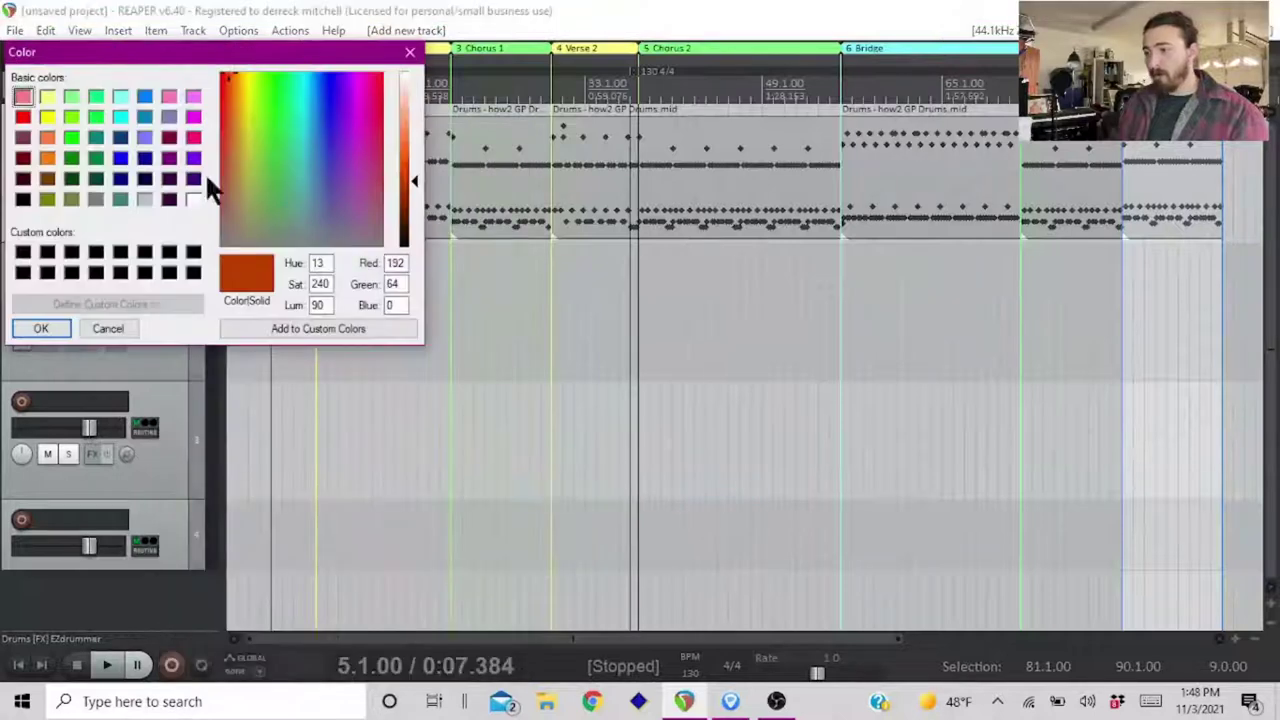
{"action": "left_click", "coordinate": [41, 329]}
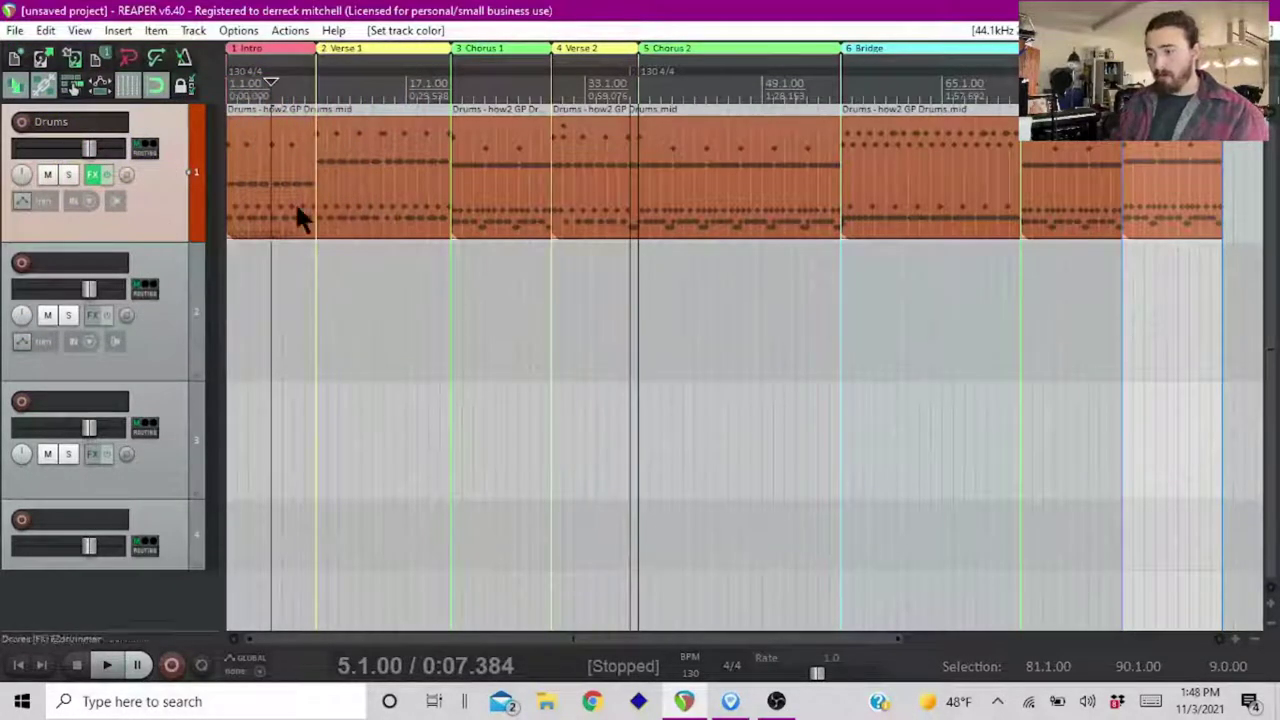
- Set track 2 to the light yellow basic colour (red 255, green 255, blue 128)
{"action": "right_click", "coordinate": [150, 313]}
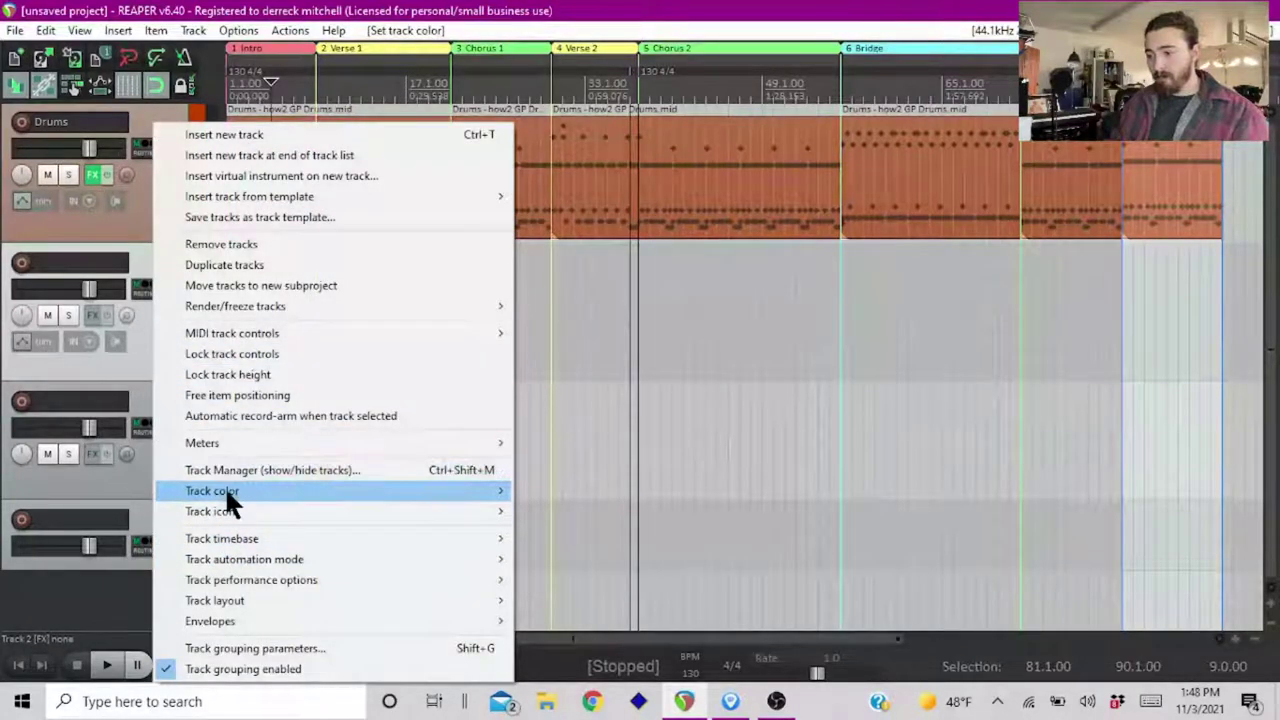
{"action": "mouse_move", "coordinate": [415, 490]}
{"action": "left_click", "coordinate": [582, 490]}
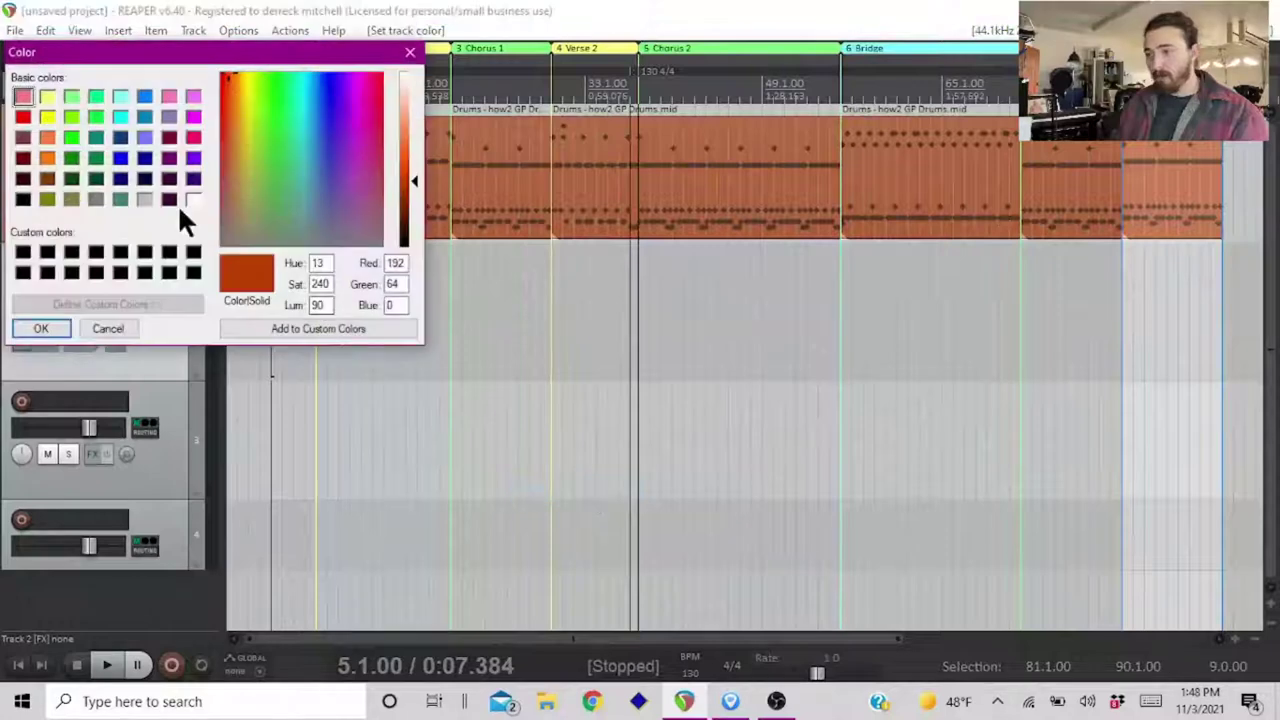
{"action": "left_click", "coordinate": [50, 97]}
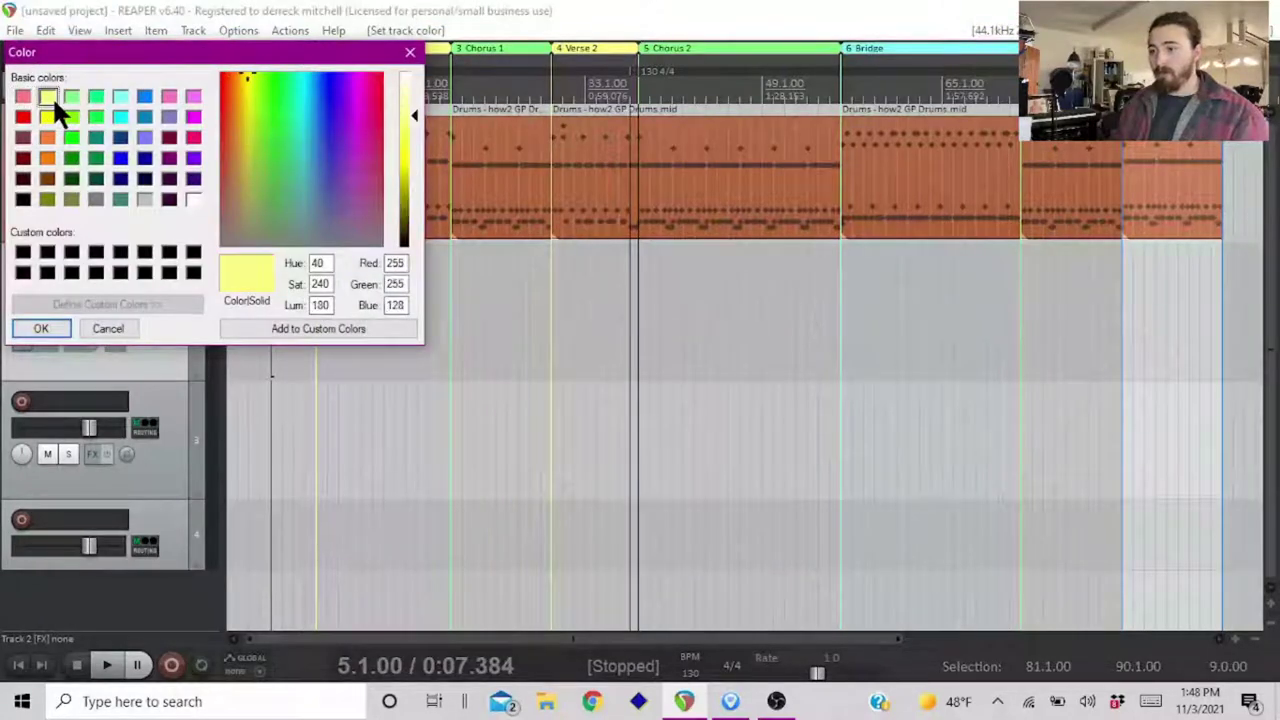
{"action": "left_click", "coordinate": [40, 329]}
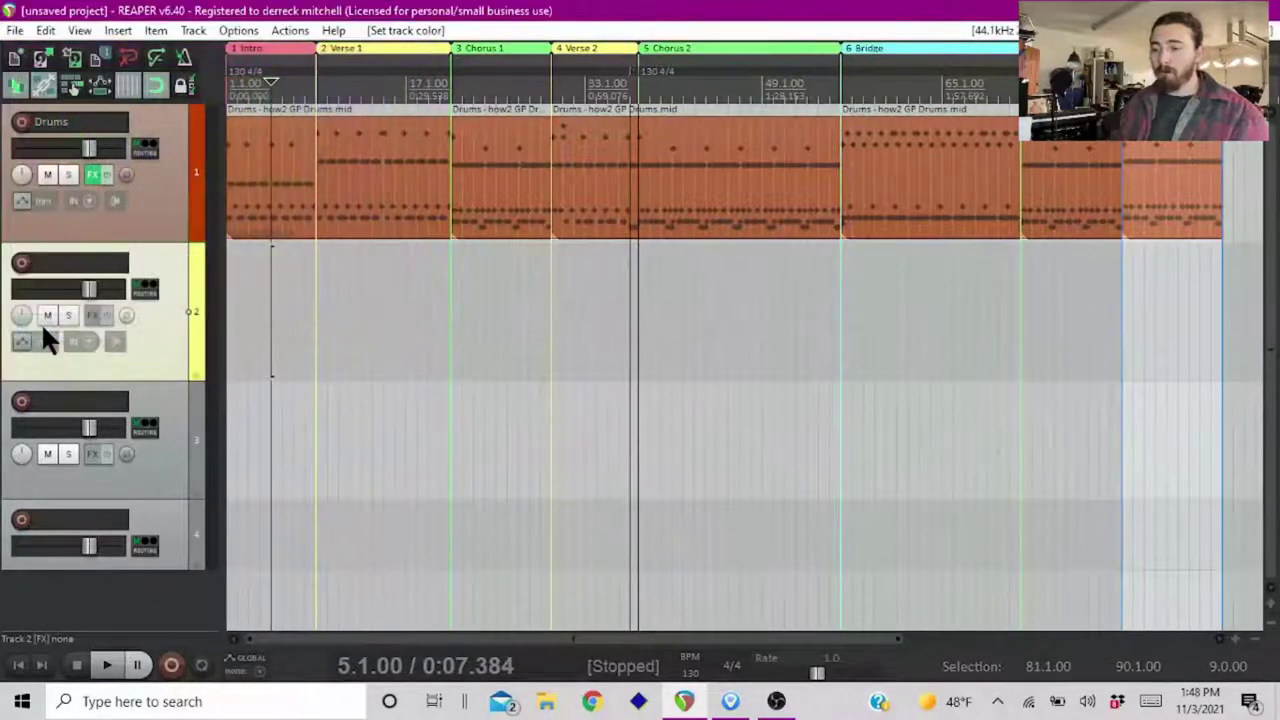
- Colour track 3 with the light green from the first row of basic colours
{"action": "right_click", "coordinate": [159, 390]}
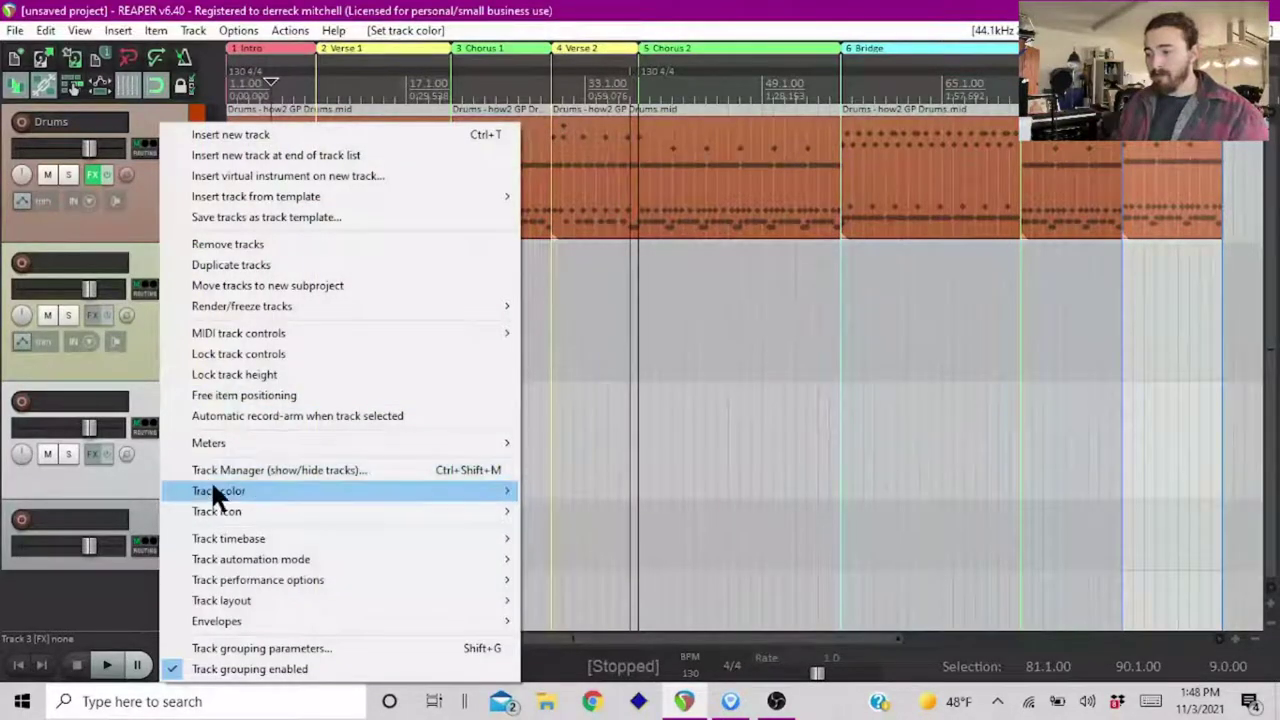
{"action": "mouse_move", "coordinate": [303, 490]}
{"action": "left_click", "coordinate": [560, 491]}
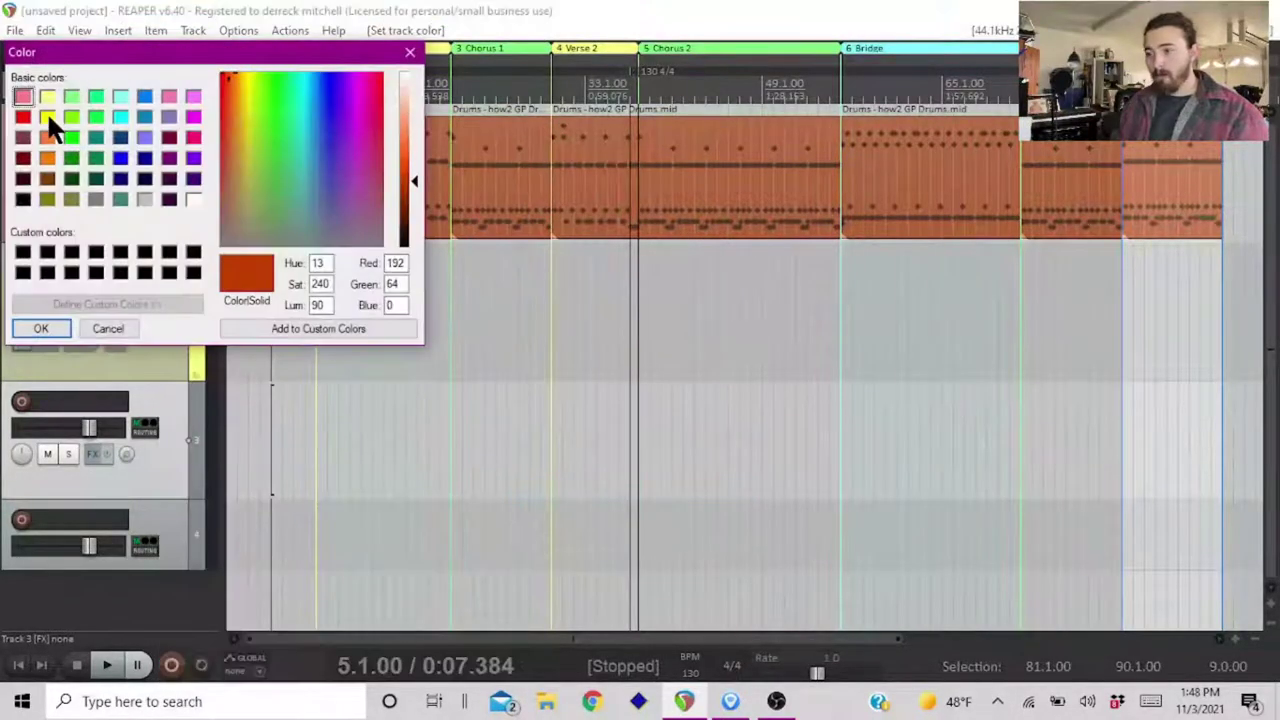
{"action": "left_click", "coordinate": [71, 97]}
{"action": "left_click", "coordinate": [39, 329]}
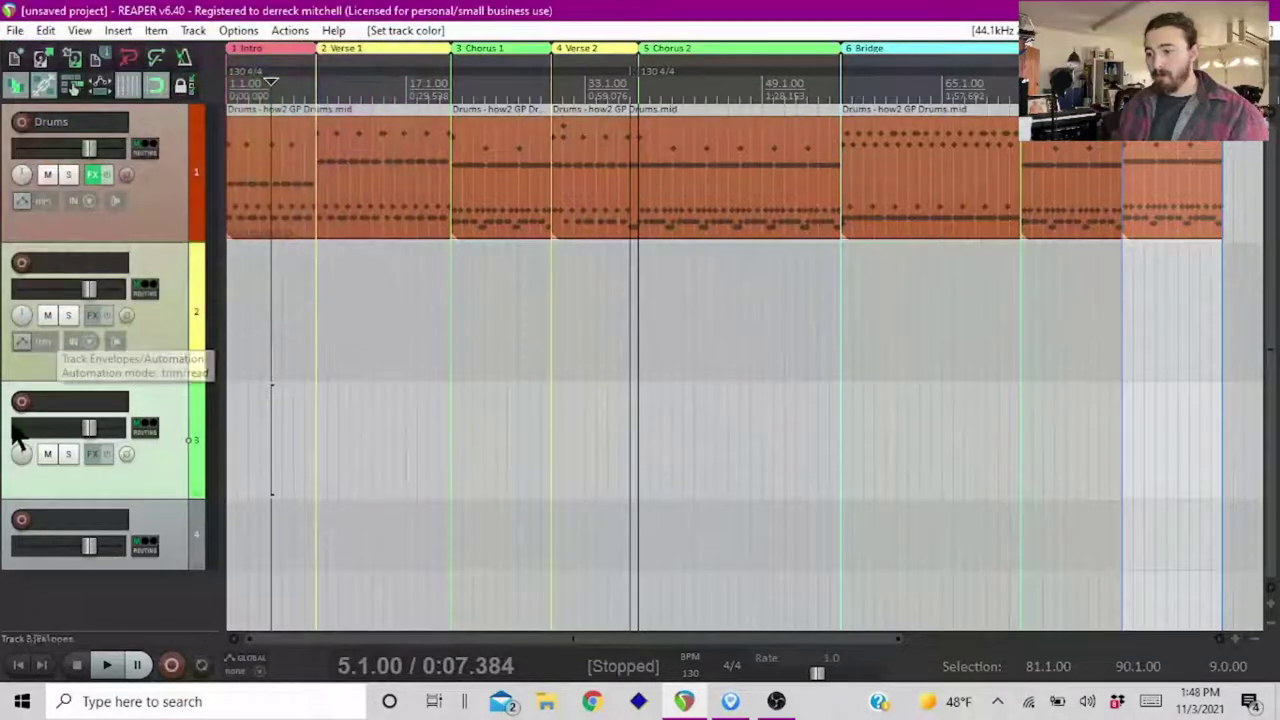
- Colour track 4 with the bright spring green from the first row of basic colours
{"action": "right_click", "coordinate": [161, 514]}
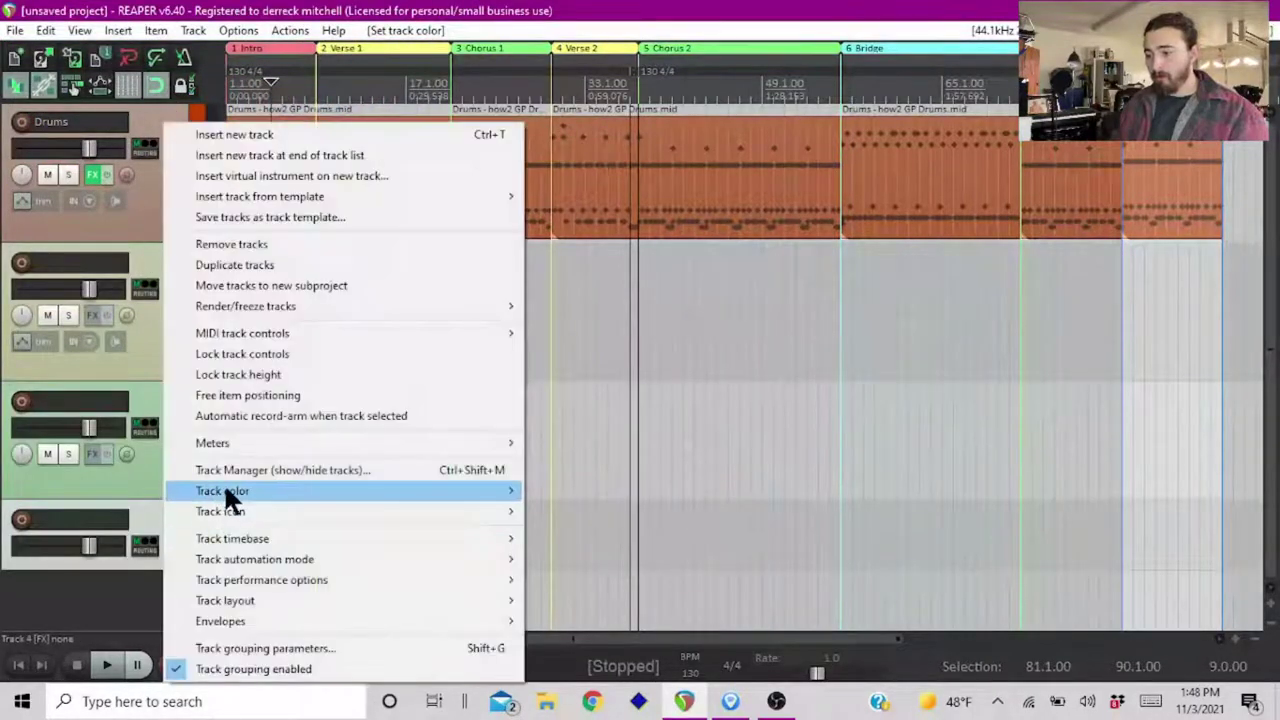
{"action": "mouse_move", "coordinate": [327, 490]}
{"action": "left_click", "coordinate": [545, 491]}
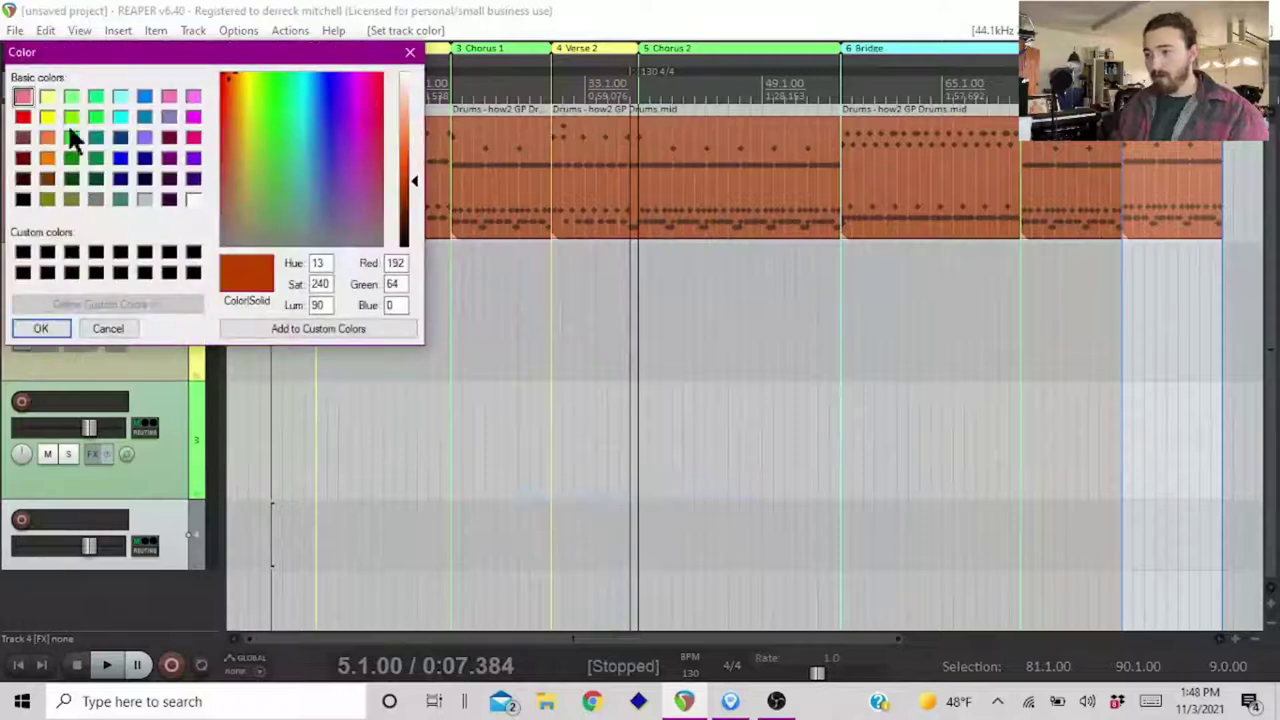
{"action": "left_click", "coordinate": [95, 97]}
{"action": "left_click", "coordinate": [42, 328]}
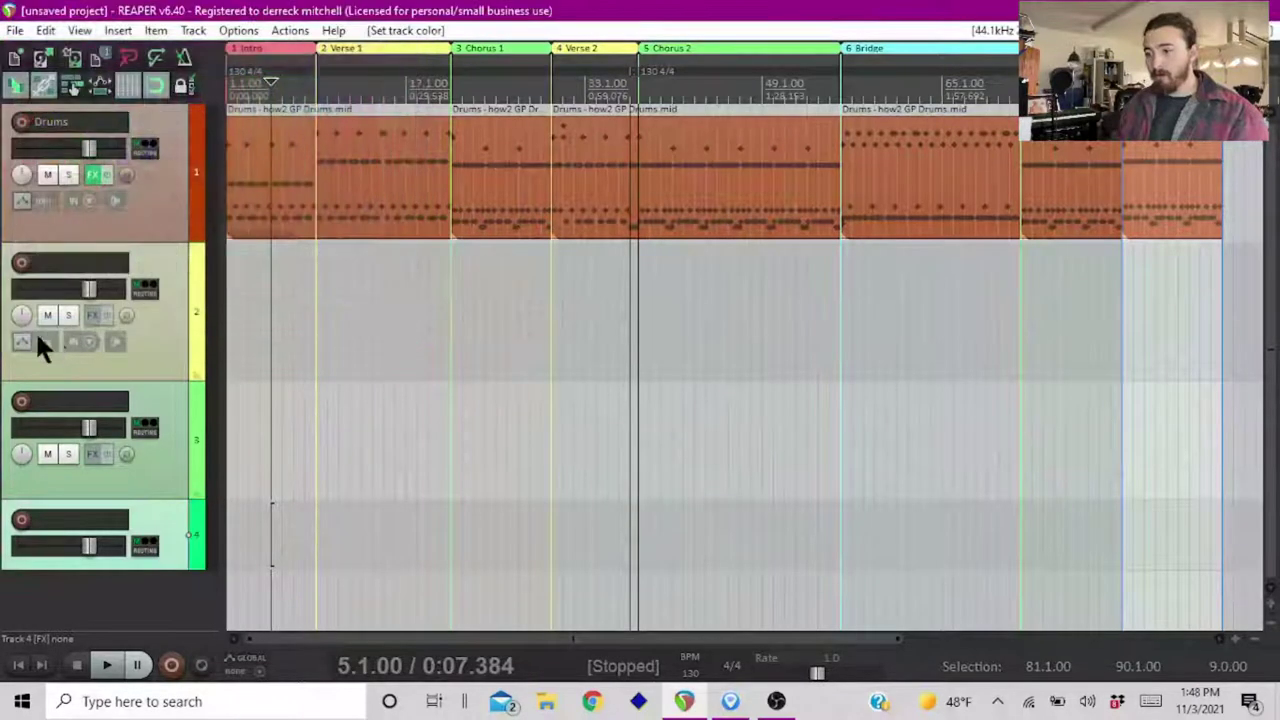
- Add a fifth track and give it the light cyan basic colour (red 128, green 255, blue 255)
{"action": "double_click", "coordinate": [86, 598]}
{"action": "scroll", "coordinate": [128, 528], "scroll_direction": "down", "scroll_amount": 1}
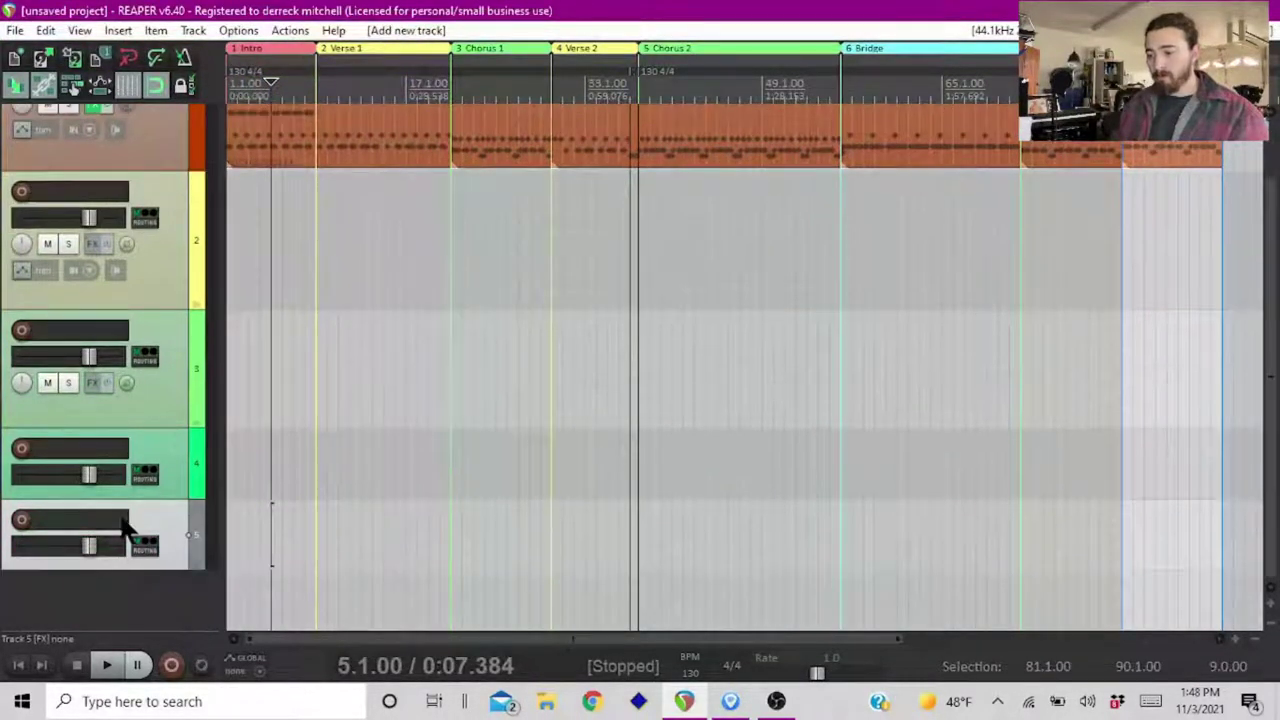
{"action": "right_click", "coordinate": [140, 510]}
{"action": "mouse_move", "coordinate": [215, 486]}
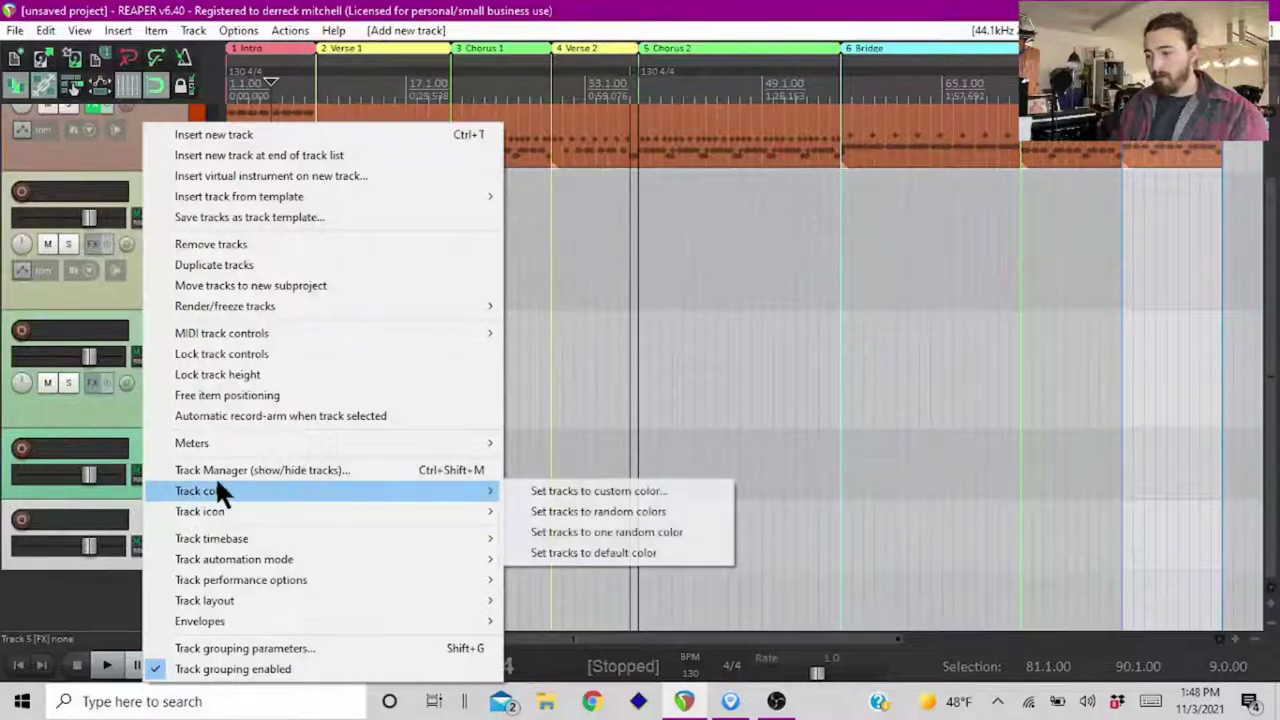
{"action": "left_click", "coordinate": [522, 491]}
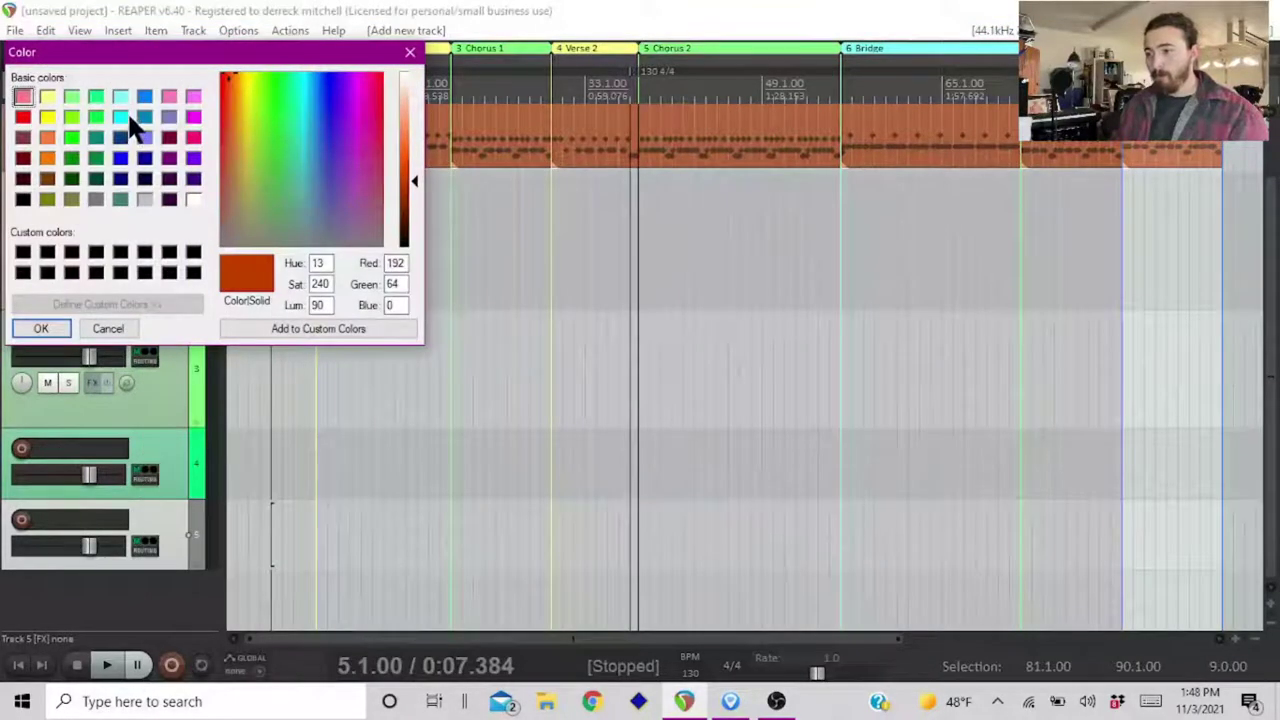
{"action": "left_click", "coordinate": [121, 95]}
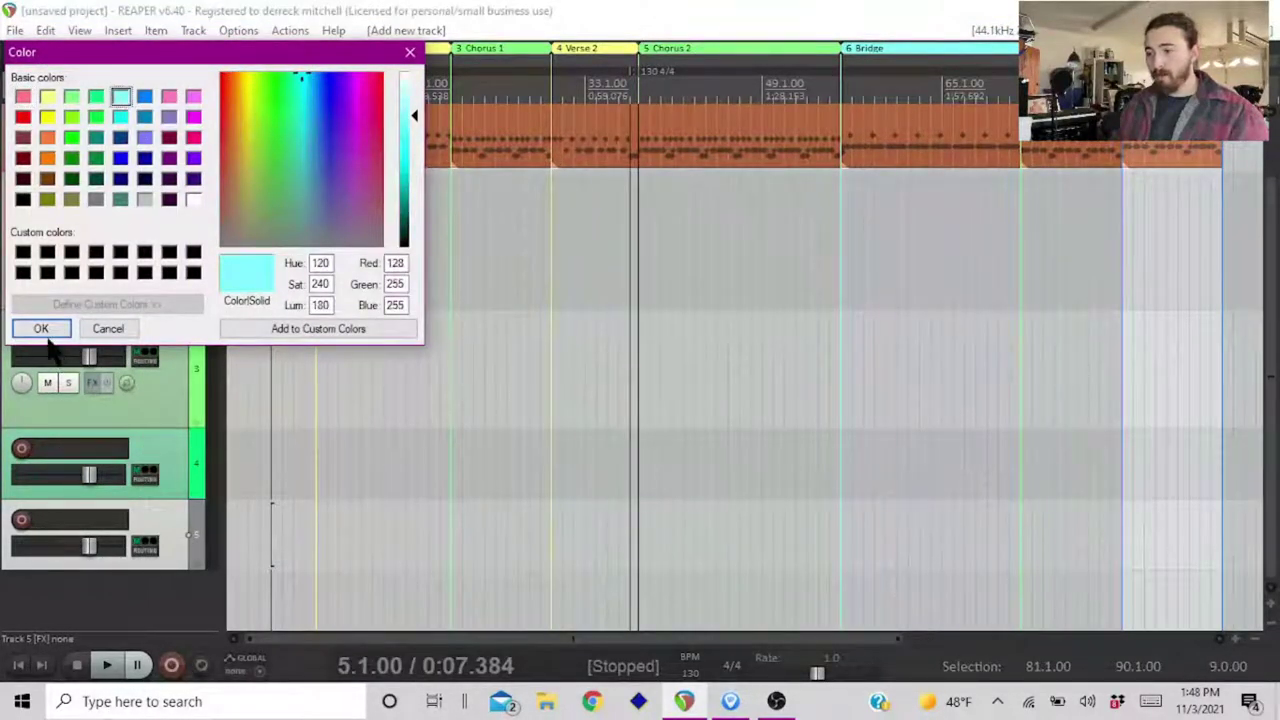
{"action": "left_click", "coordinate": [41, 329]}
- Add a sixth track and colour it with the blue from the first row of basic colours
{"action": "scroll", "coordinate": [164, 591], "scroll_direction": "down", "scroll_amount": 1}
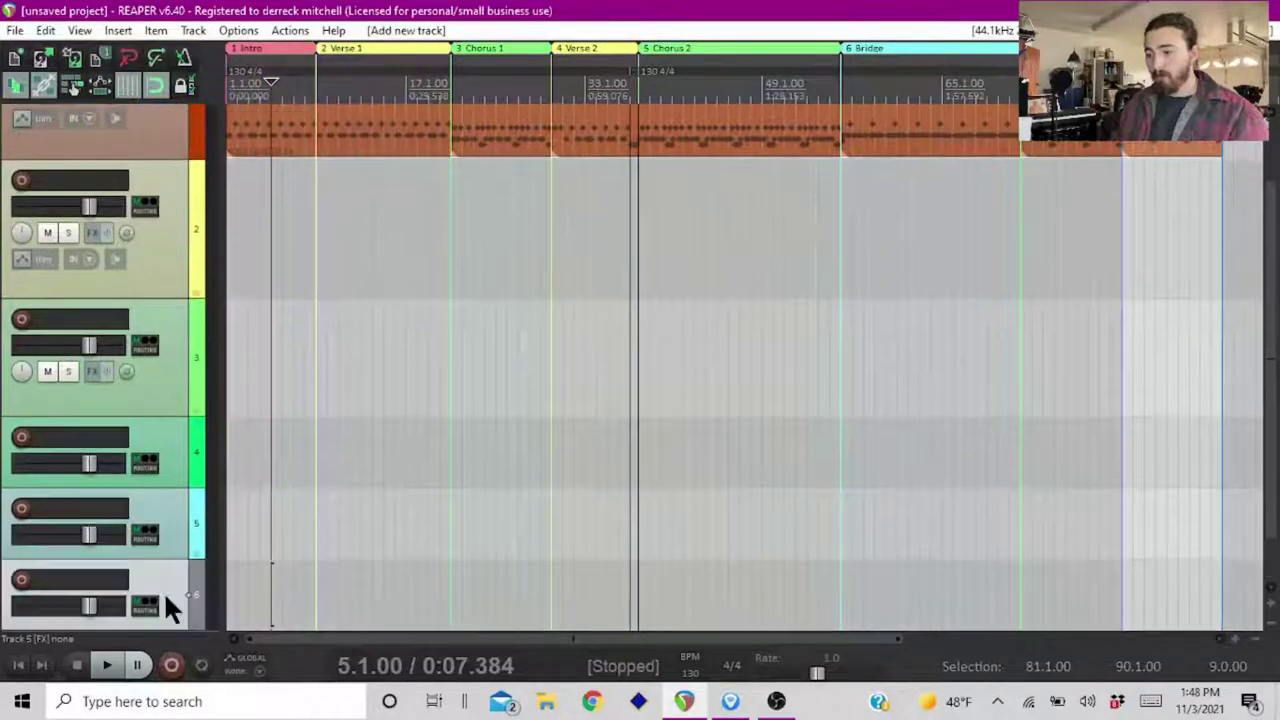
{"action": "right_click", "coordinate": [156, 590]}
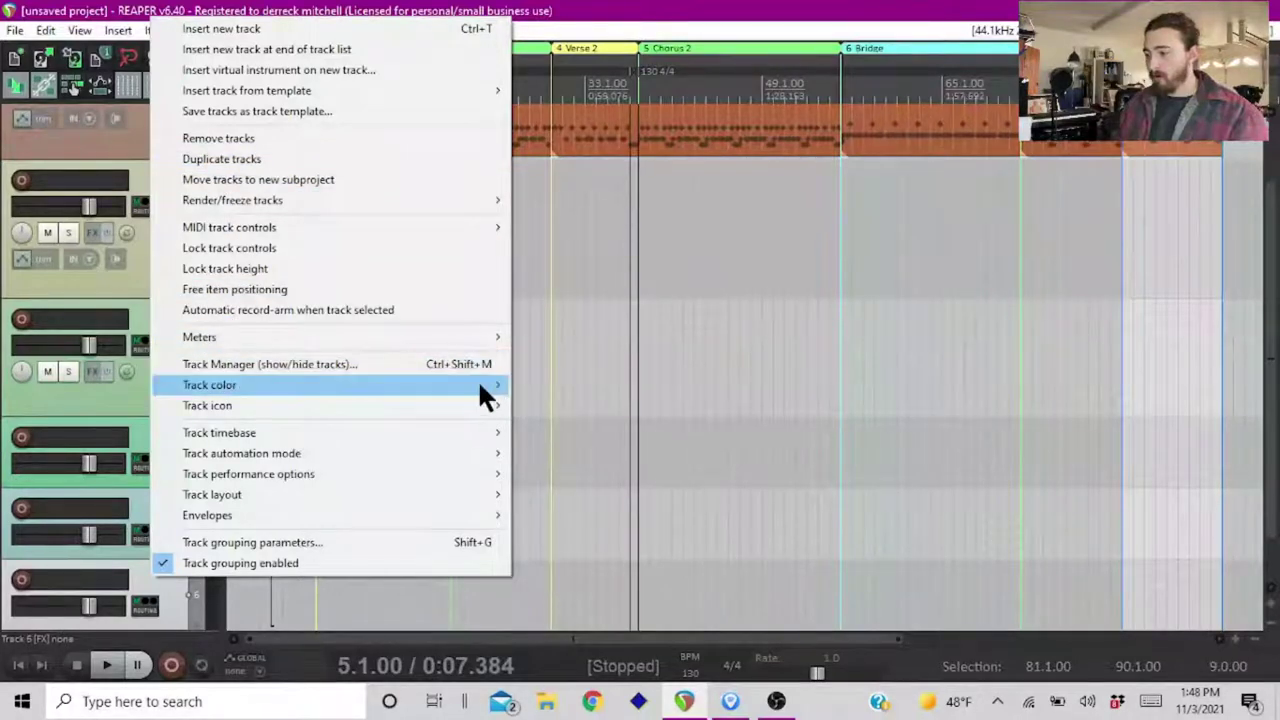
{"action": "mouse_move", "coordinate": [477, 384]}
{"action": "left_click", "coordinate": [530, 383]}
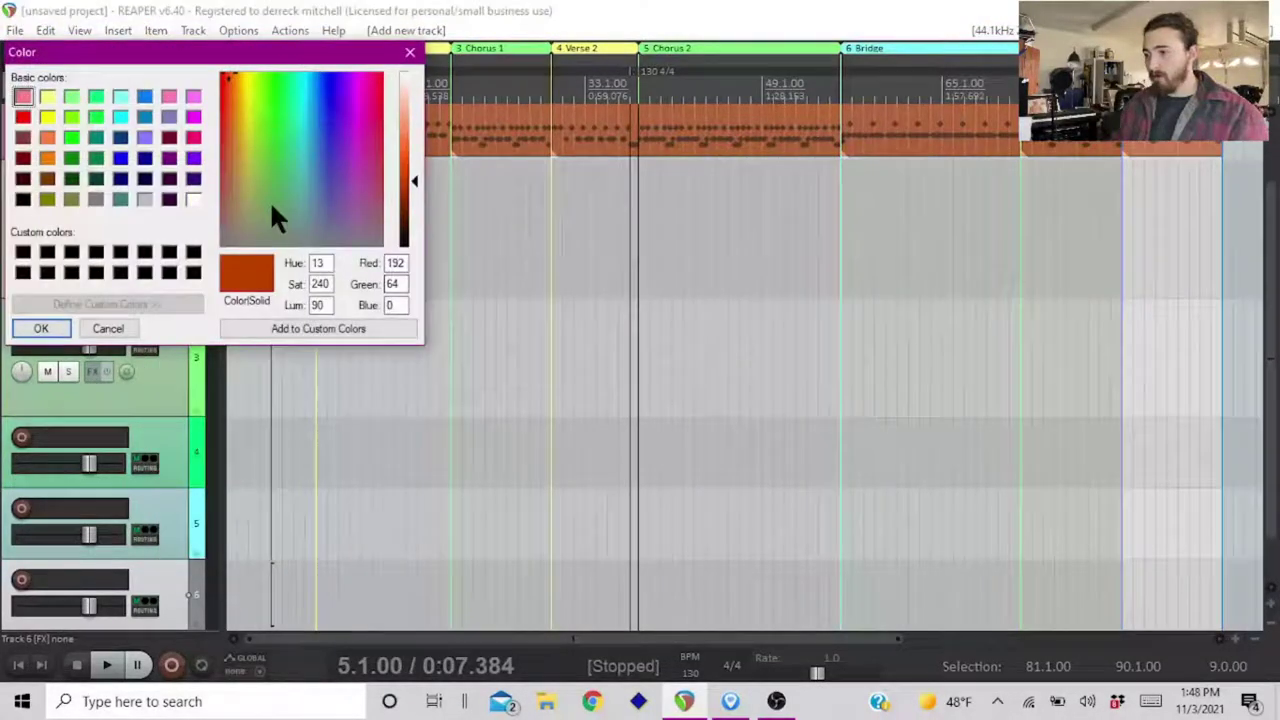
{"action": "left_click", "coordinate": [144, 98]}
{"action": "left_click", "coordinate": [58, 330]}
{"action": "scroll", "coordinate": [60, 450], "scroll_direction": "down", "scroll_amount": 1}
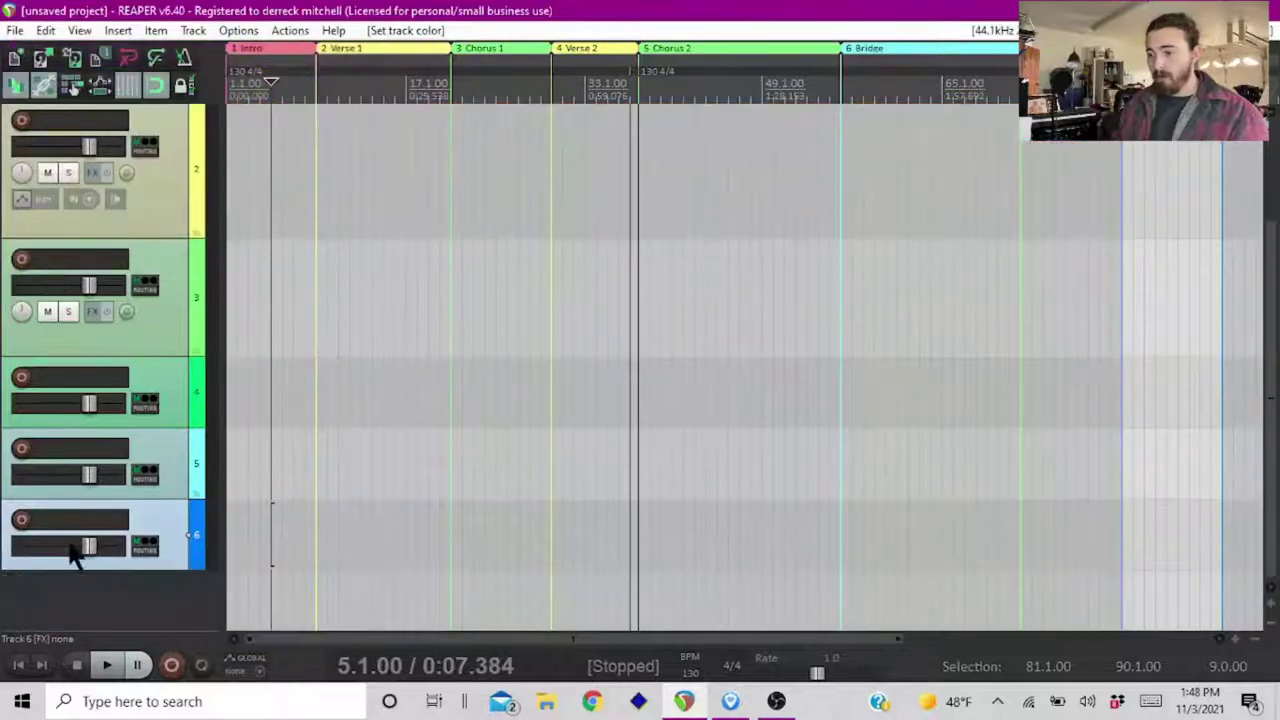
{"action": "left_click", "coordinate": [88, 582]}
{"action": "left_click", "coordinate": [161, 465]}
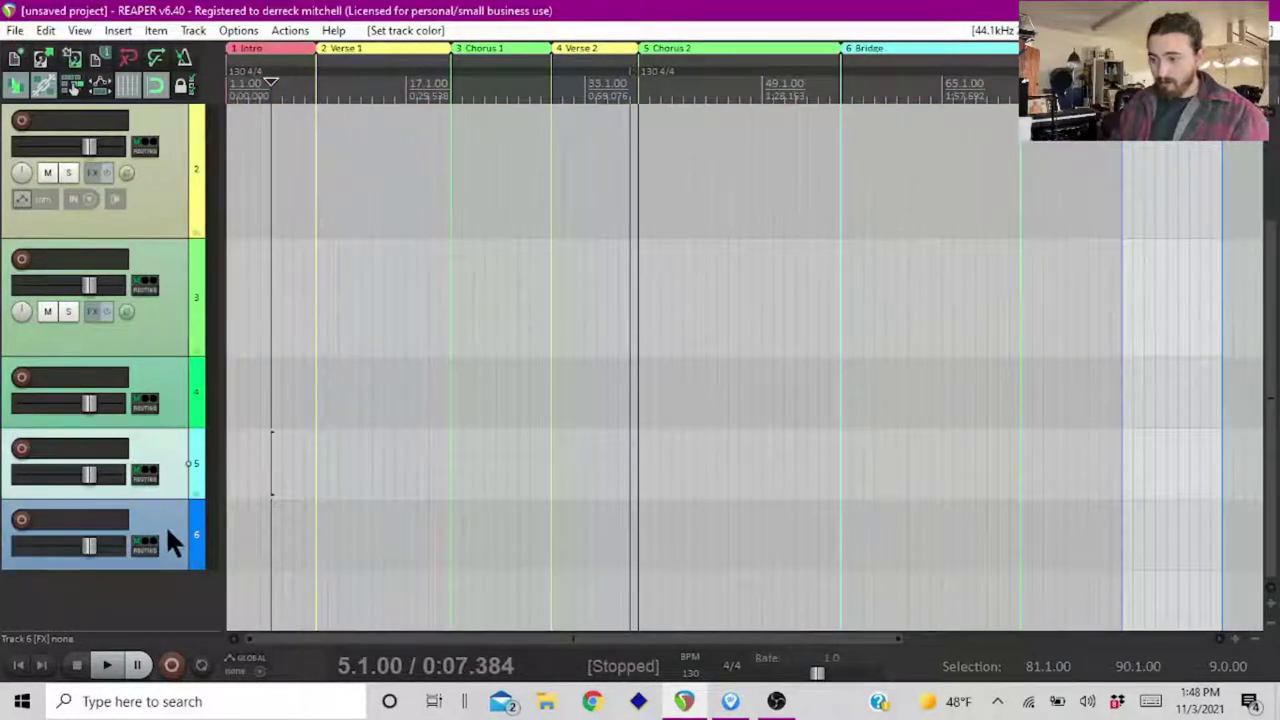
{"action": "left_click", "coordinate": [170, 483]}
{"action": "scroll", "coordinate": [3, 432], "scroll_direction": "up", "scroll_amount": 3}
{"action": "scroll", "coordinate": [5, 425], "scroll_direction": "down", "scroll_amount": 3}
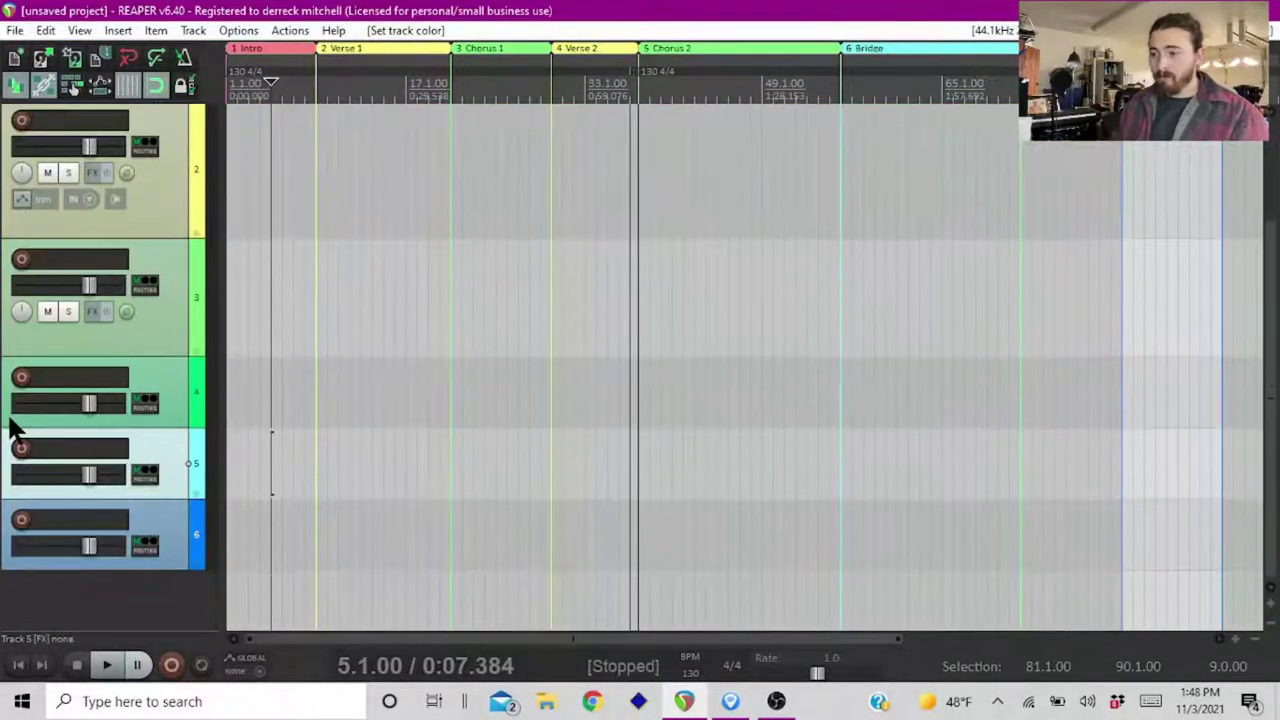
- Add another track, move it above the light cyan track and make it the folder parent of the cyan and blue tracks
{"action": "left_click", "coordinate": [80, 598]}
{"action": "double_click", "coordinate": [80, 598]}
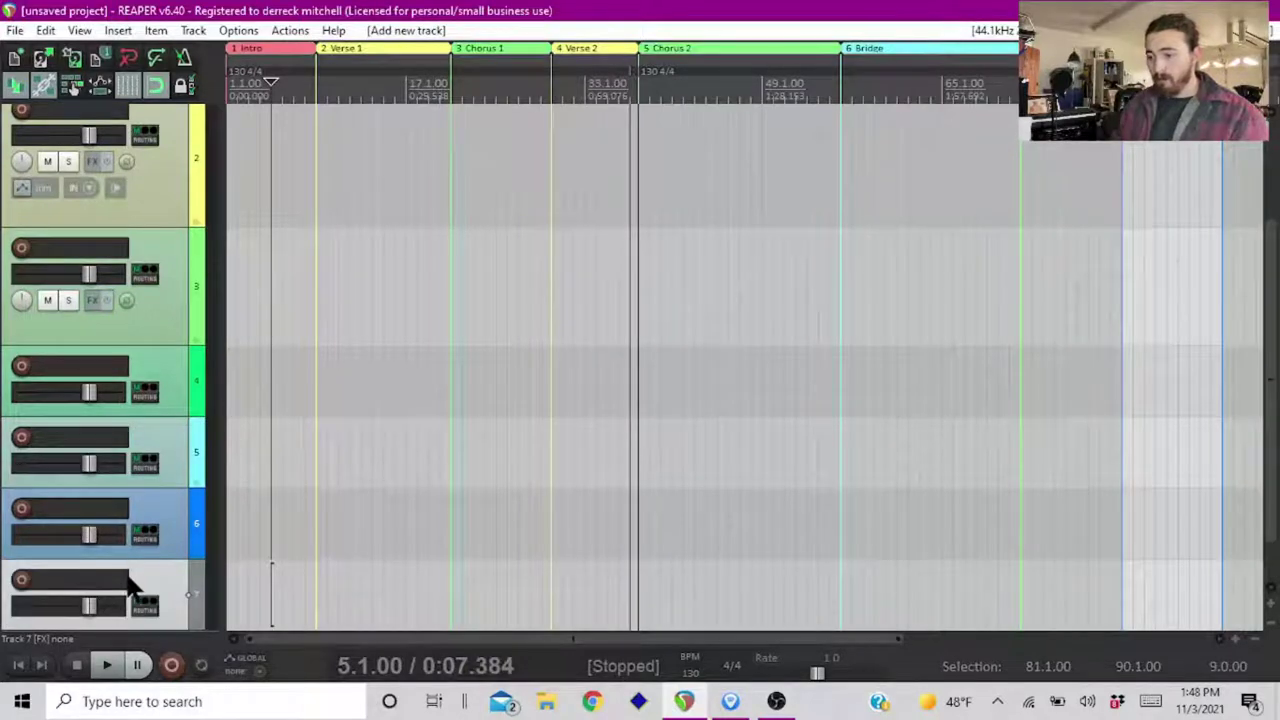
{"action": "left_click_drag", "start_coordinate": [128, 580], "coordinate": [132, 410]}
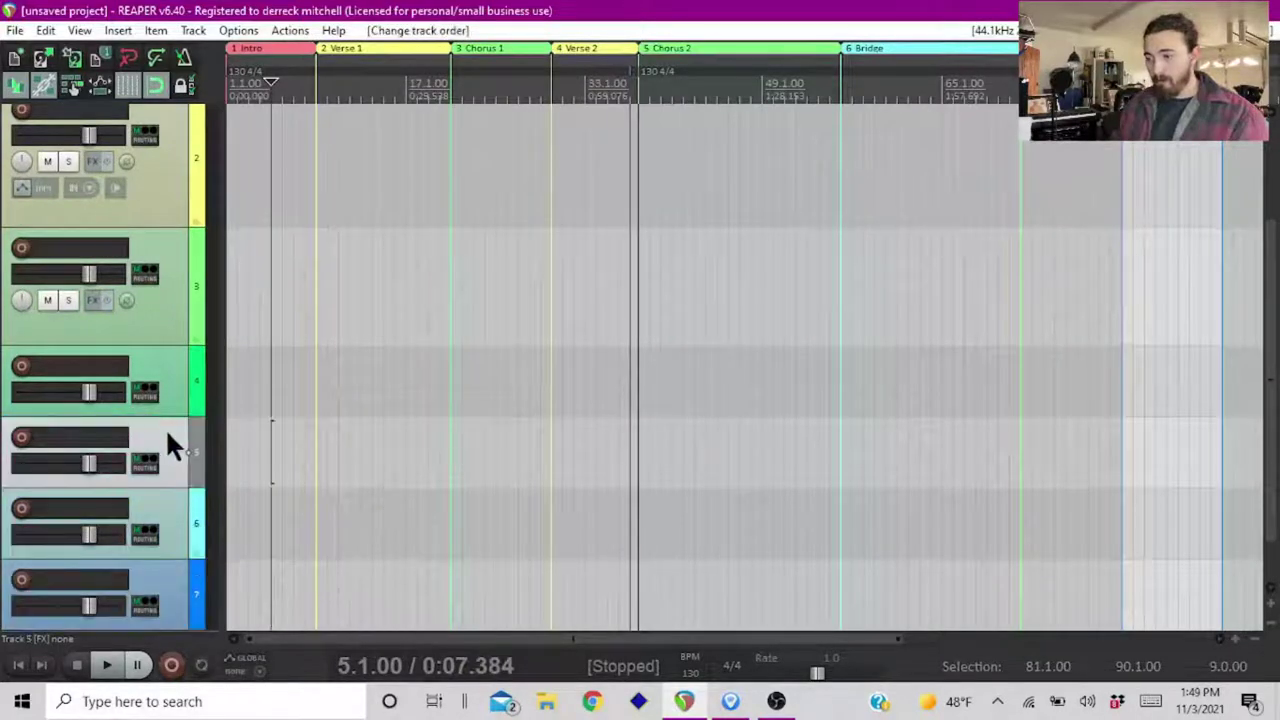
{"action": "left_click", "coordinate": [196, 485]}
- Name the new folder parent track Vocal Buss
{"action": "scroll", "coordinate": [15, 505], "scroll_direction": "down", "scroll_amount": 1}
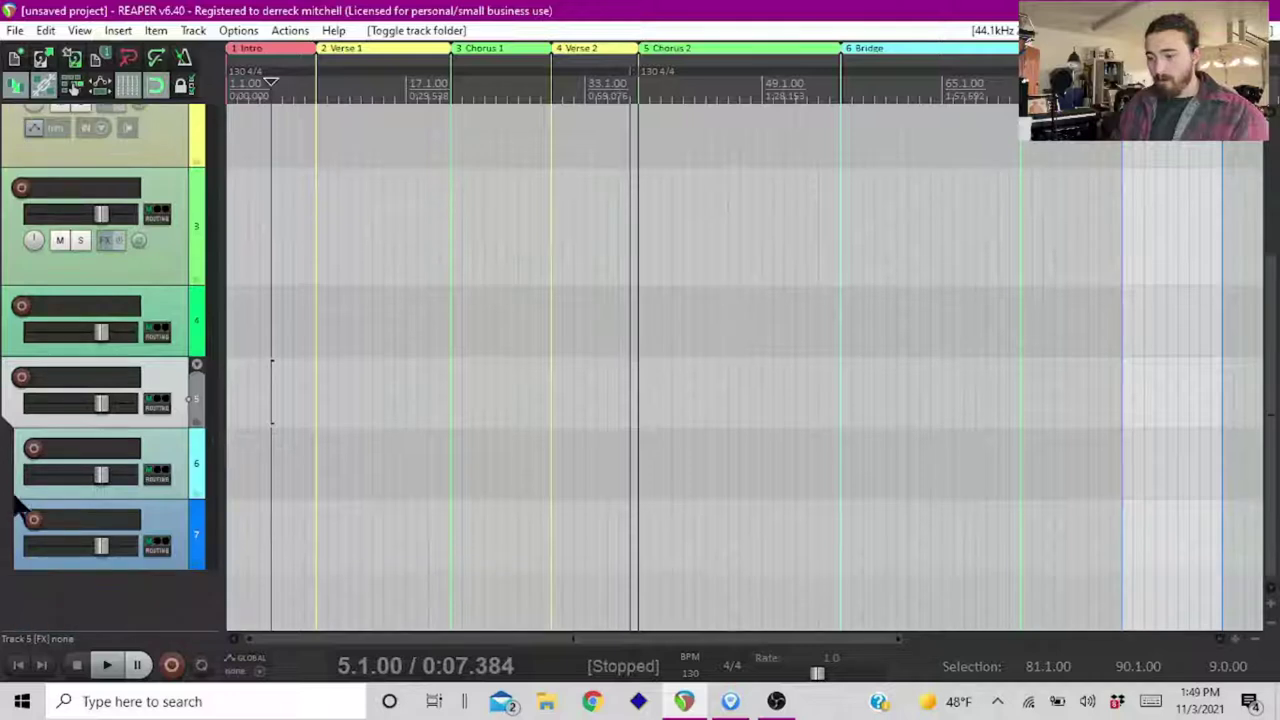
{"action": "double_click", "coordinate": [52, 383]}
{"action": "type", "text": "Vocal B"}
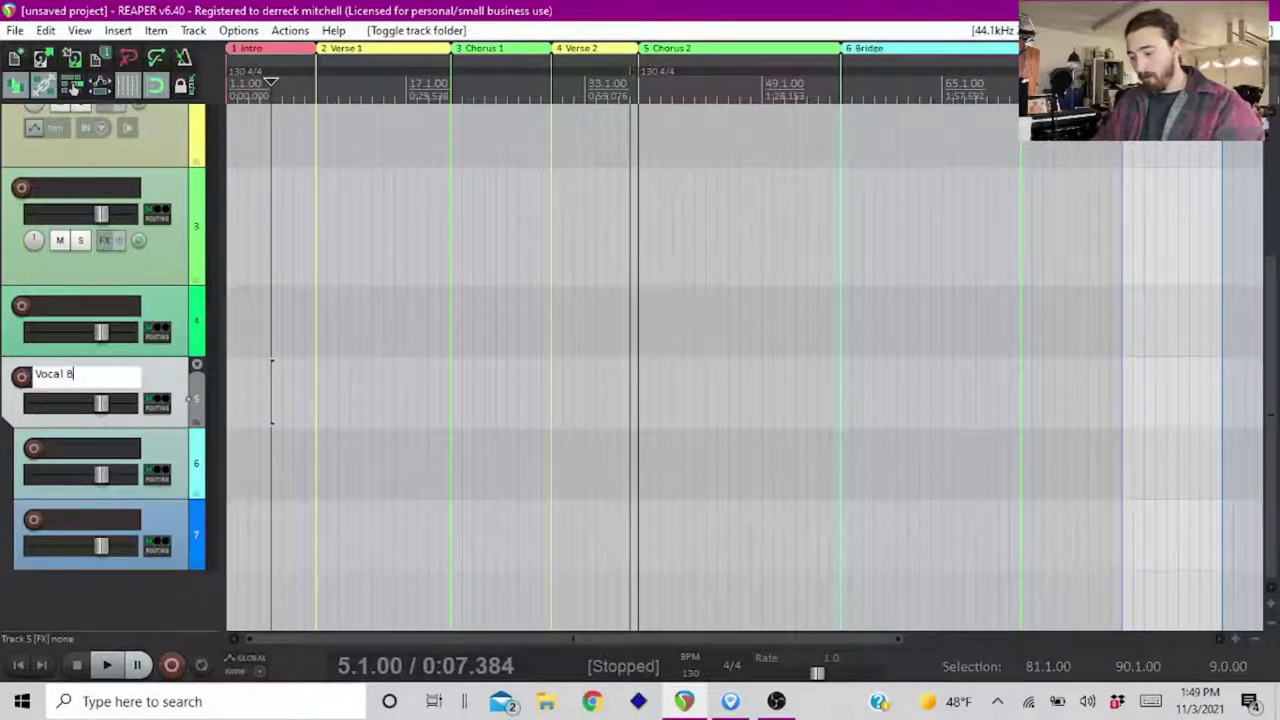
{"action": "type", "text": "uss"}
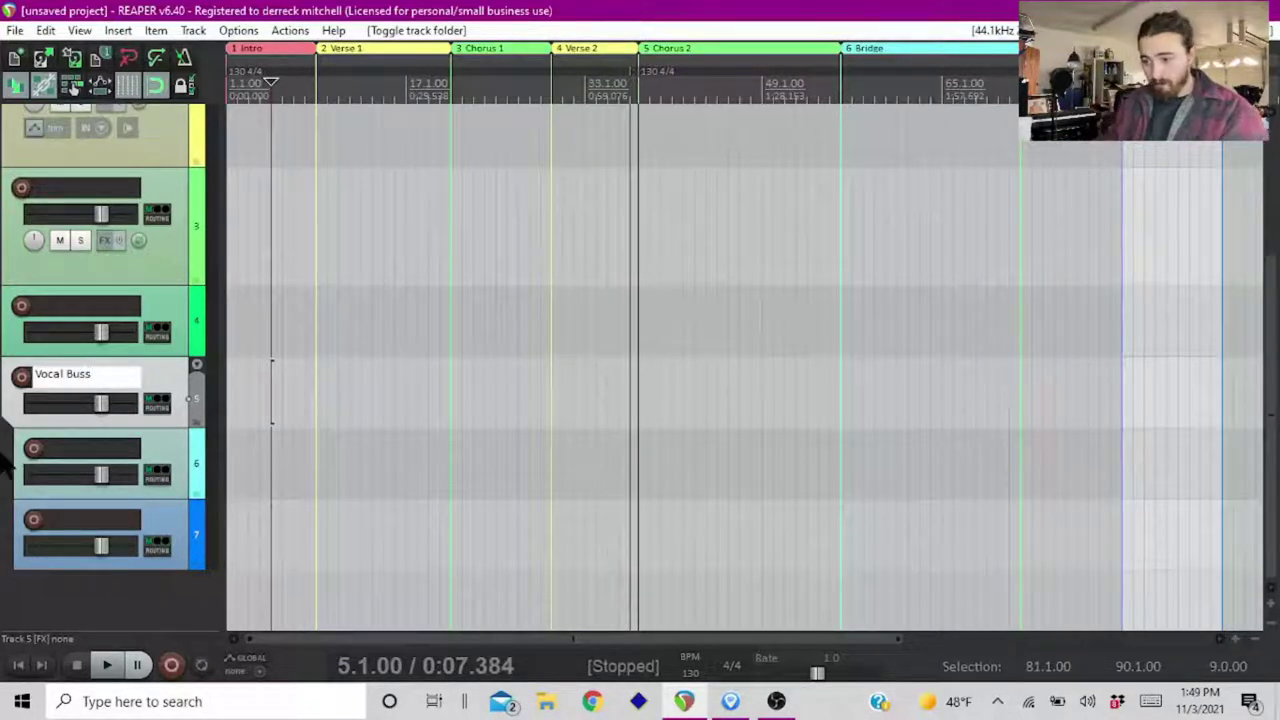
- Name the cyan child track Vocal 1 and enter a name starting with Vocal for the blue child track
{"action": "double_click", "coordinate": [73, 450]}
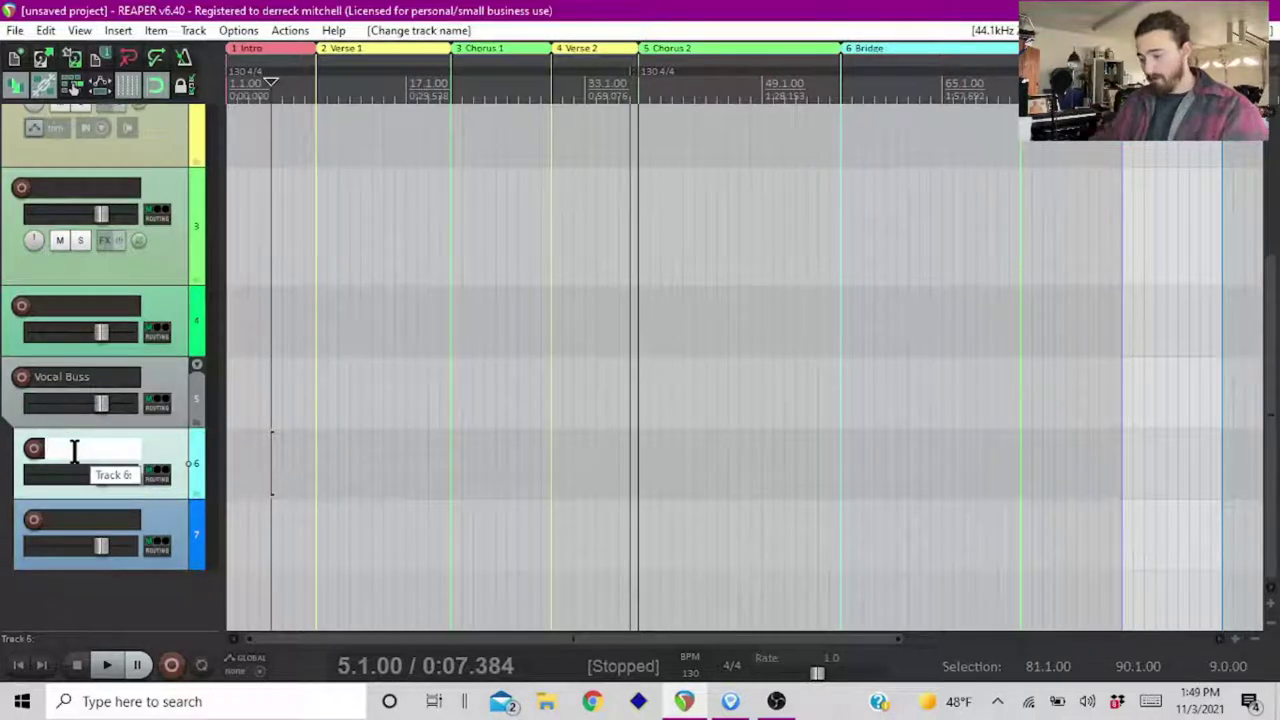
{"action": "type", "text": "Vocal"}
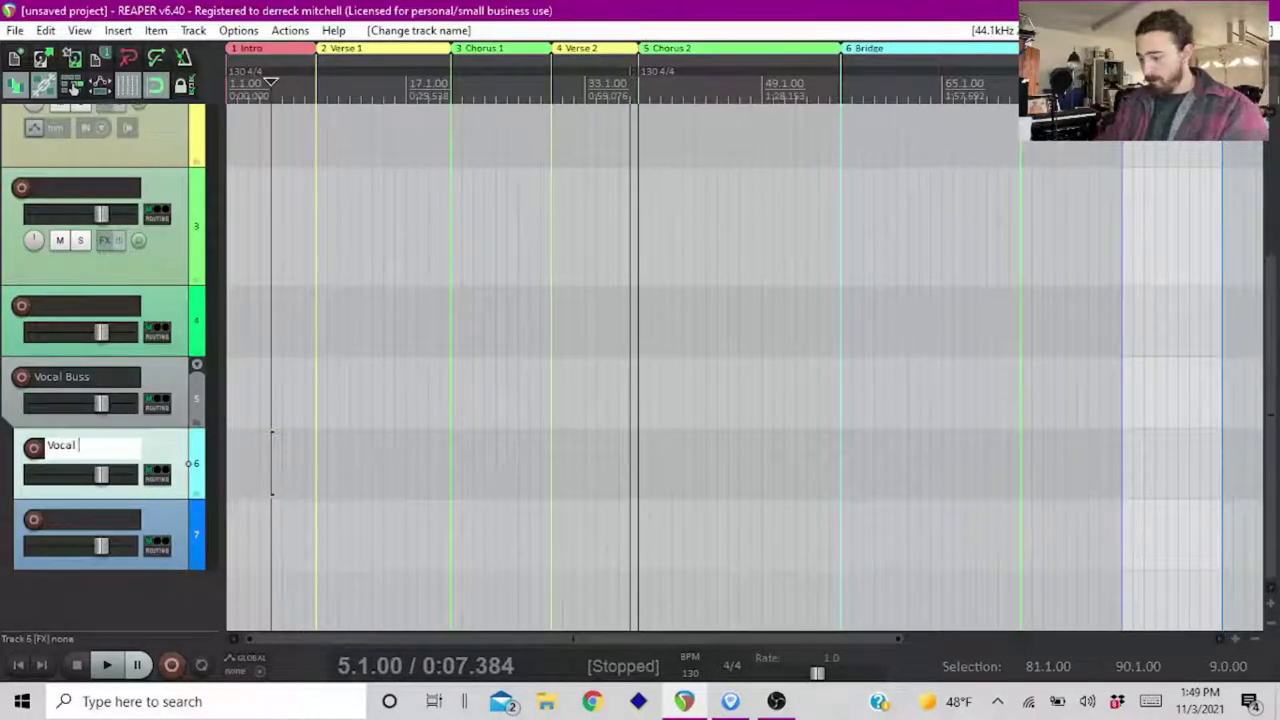
{"action": "type", "text": " 1"}
{"action": "double_click", "coordinate": [65, 519]}
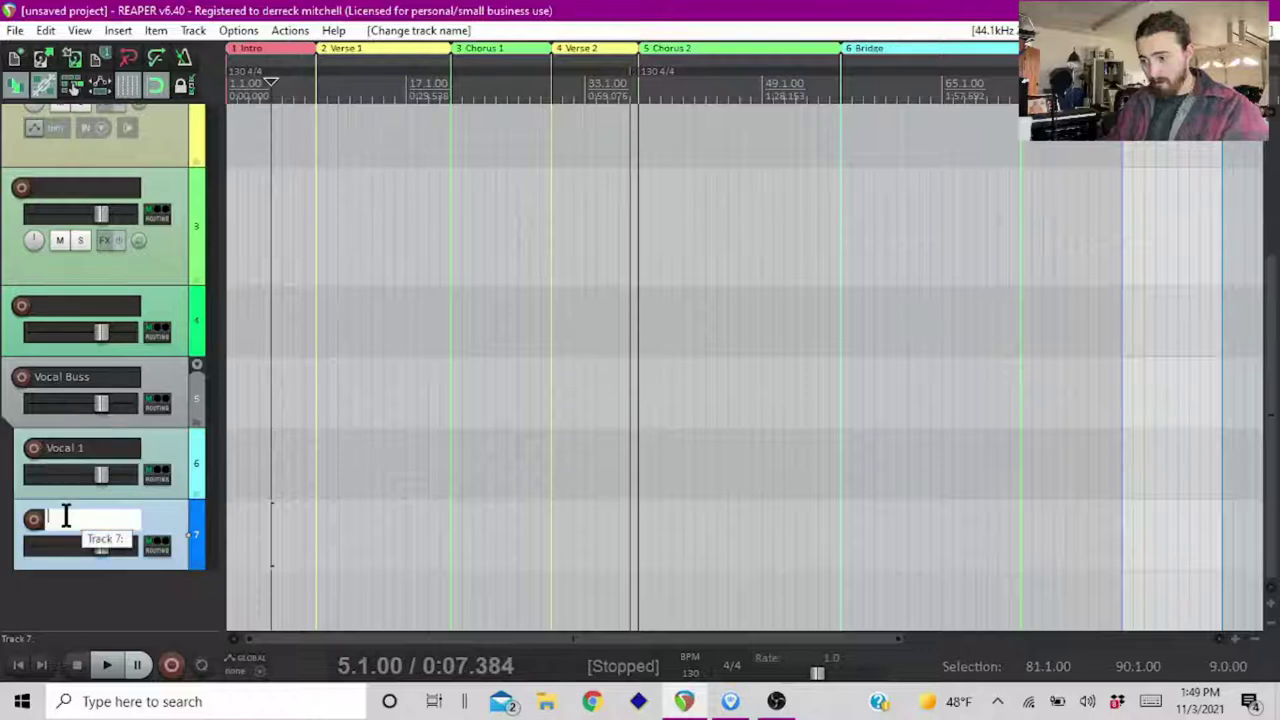
{"action": "type", "text": "Vocal tw"}
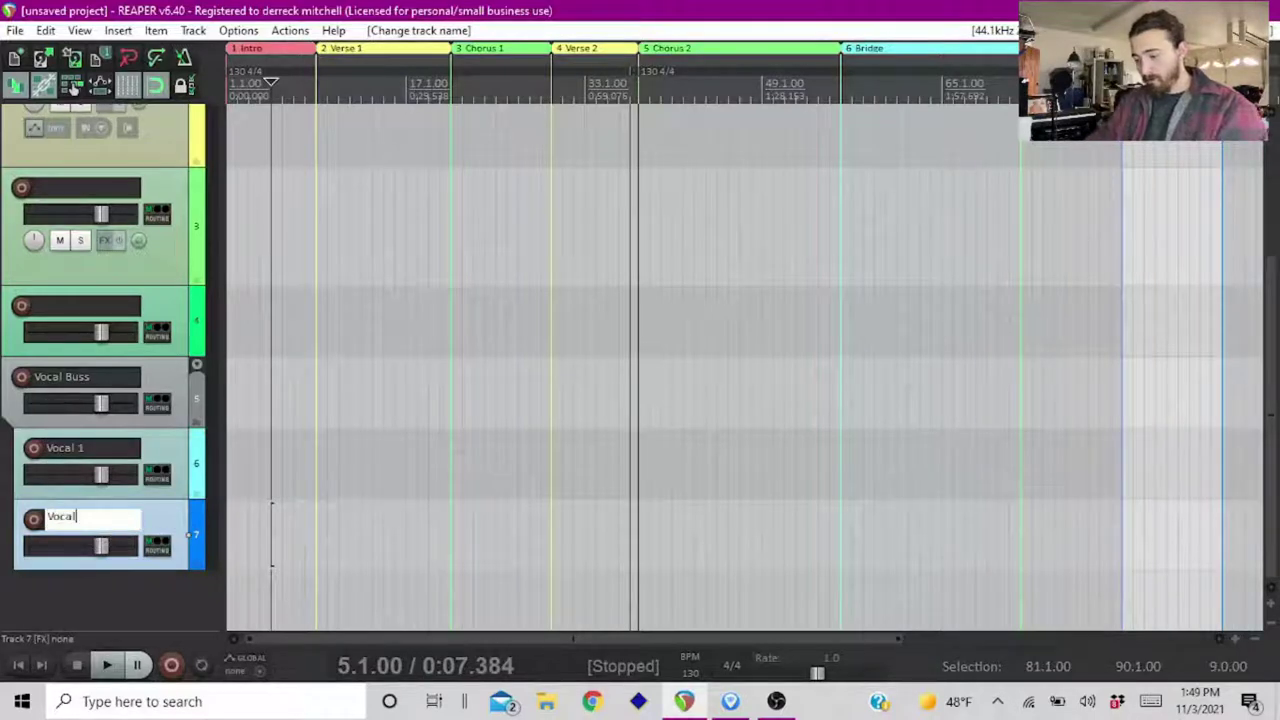